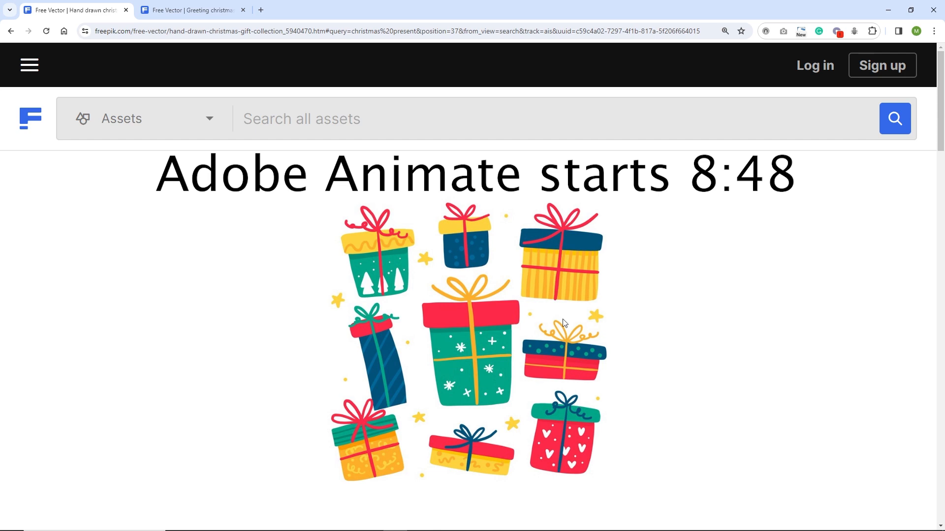
left_click(580, 328)
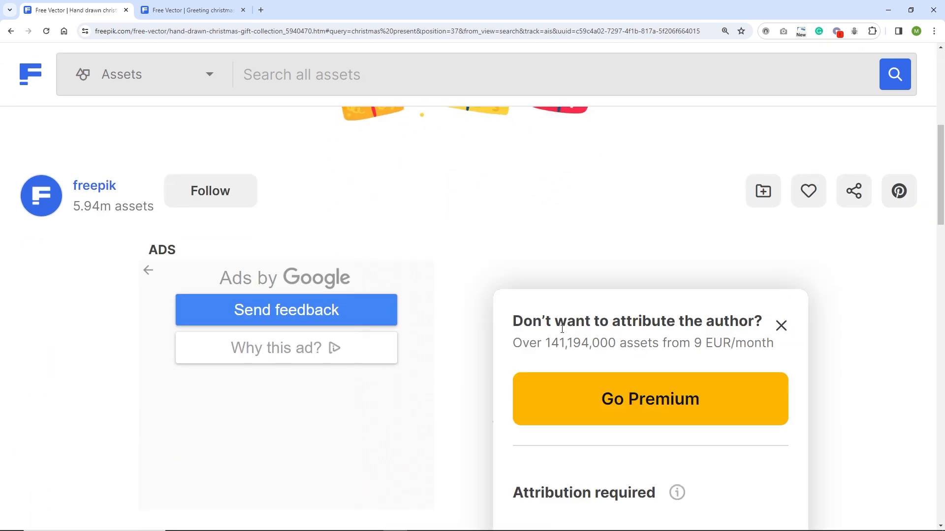
scroll(566, 334, "down", 3)
left_click(575, 375)
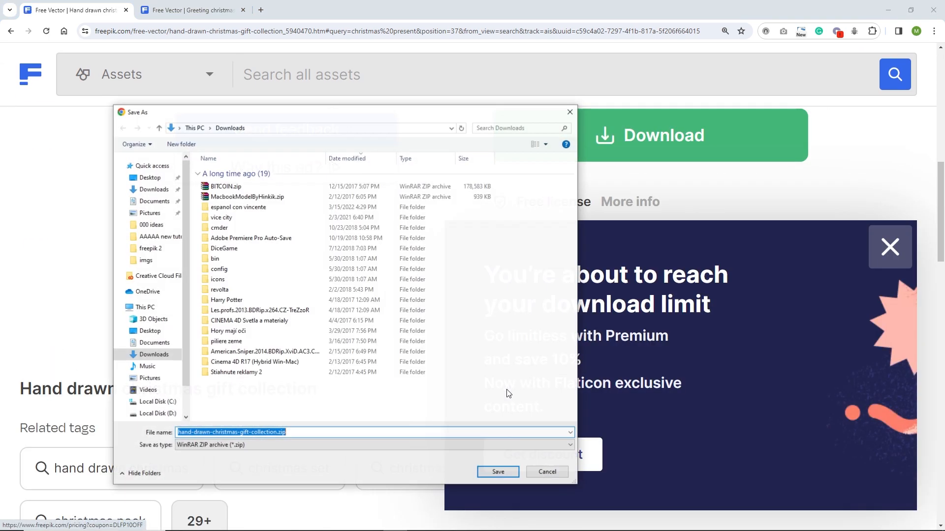
left_click(548, 473)
scroll(516, 443, "down", 4)
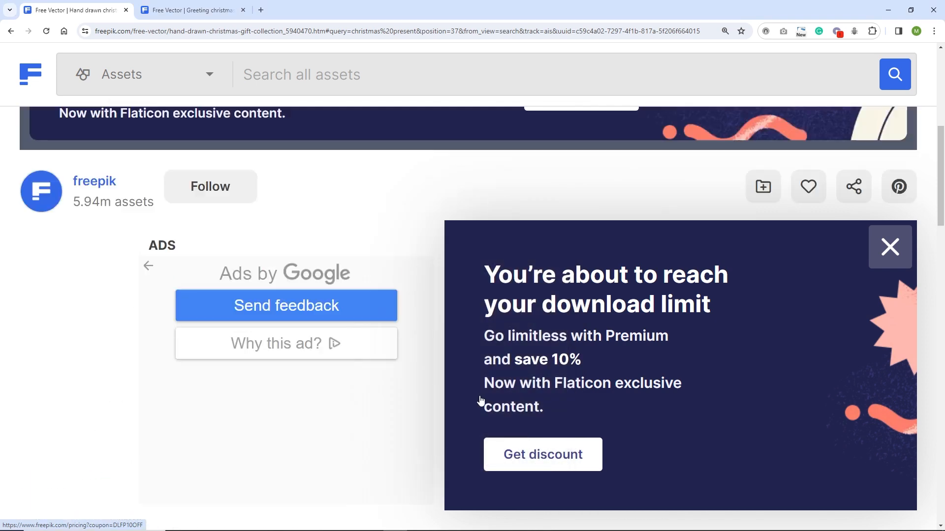
left_click(903, 263)
scroll(624, 417, "up", 7)
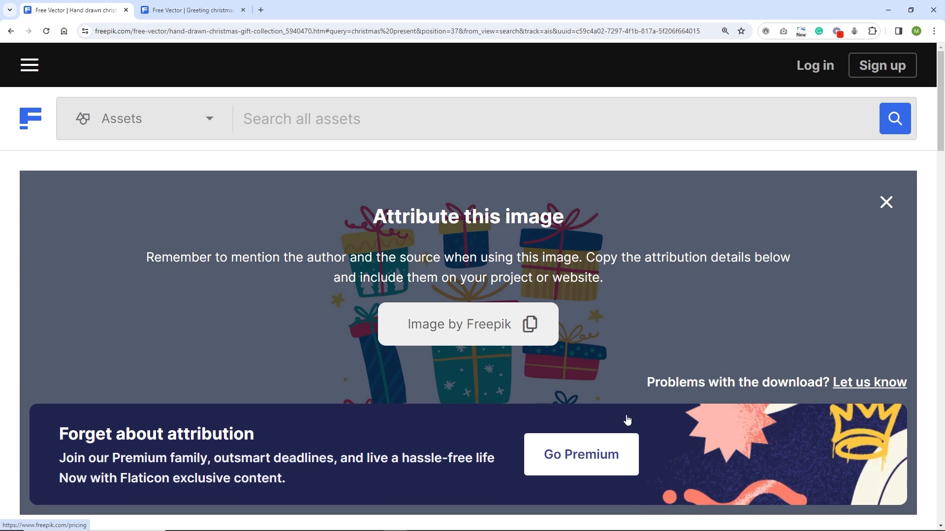
Switch to the freepik folder in File Explorer and delete every file except hand-drawn-christmas-gift-collection.zip.
left_click(226, 522)
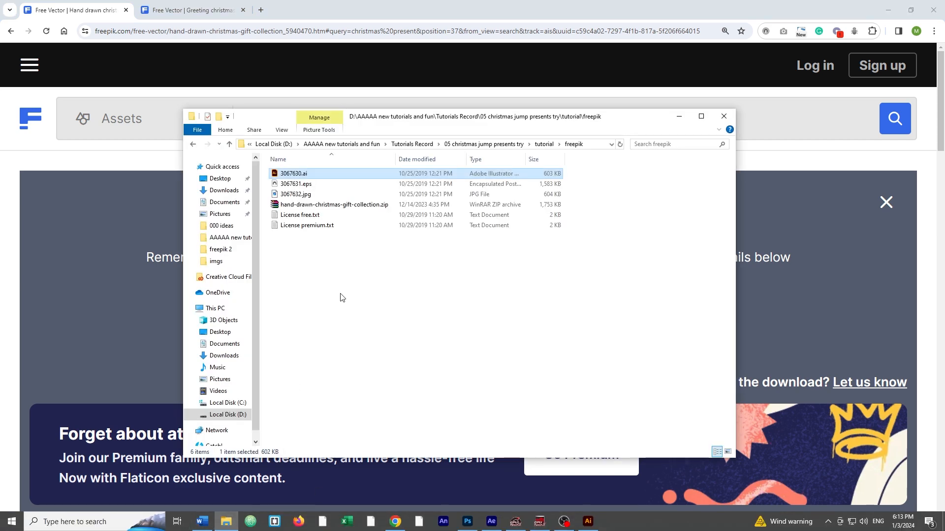
key("ctrl+a")
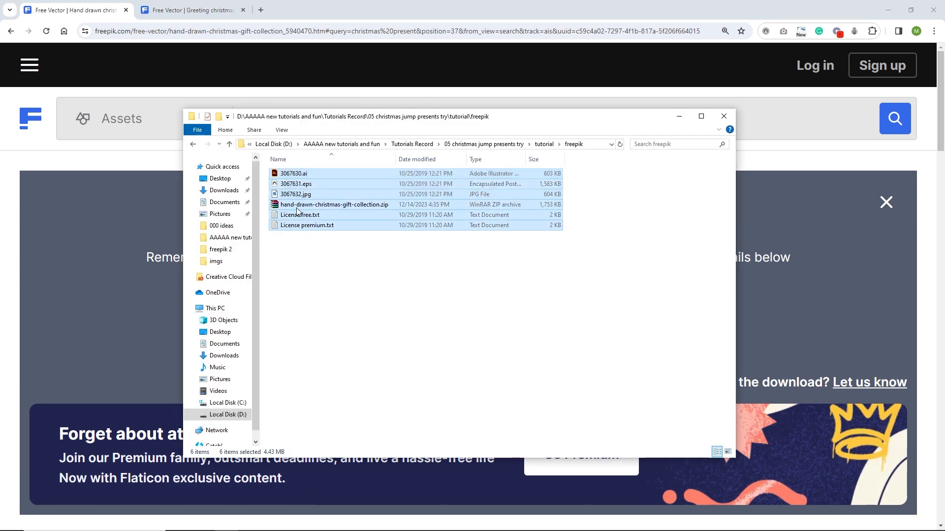
left_click(297, 208, "ctrl")
key("Delete")
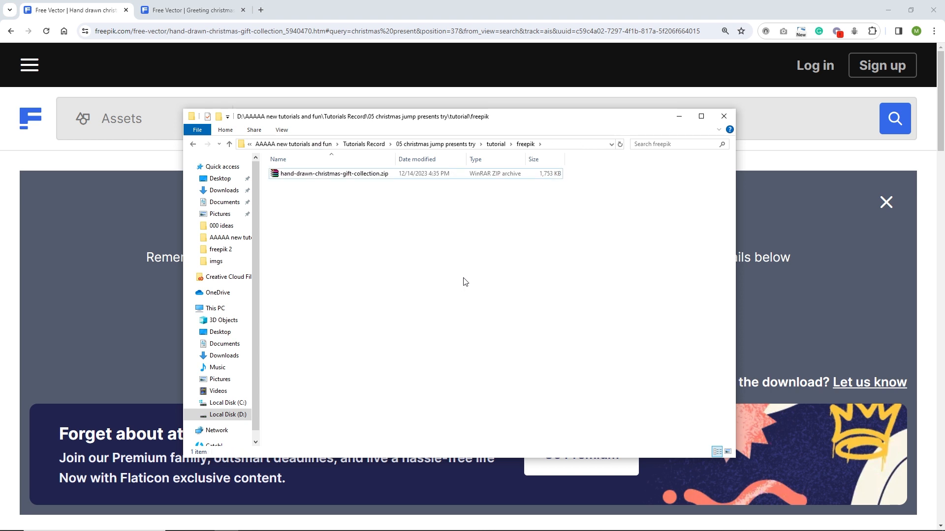
Extract hand-drawn-christmas-gift-collection.zip into the current folder and open 3067630.ai in Illustrator.
left_click(290, 176)
right_click(292, 177)
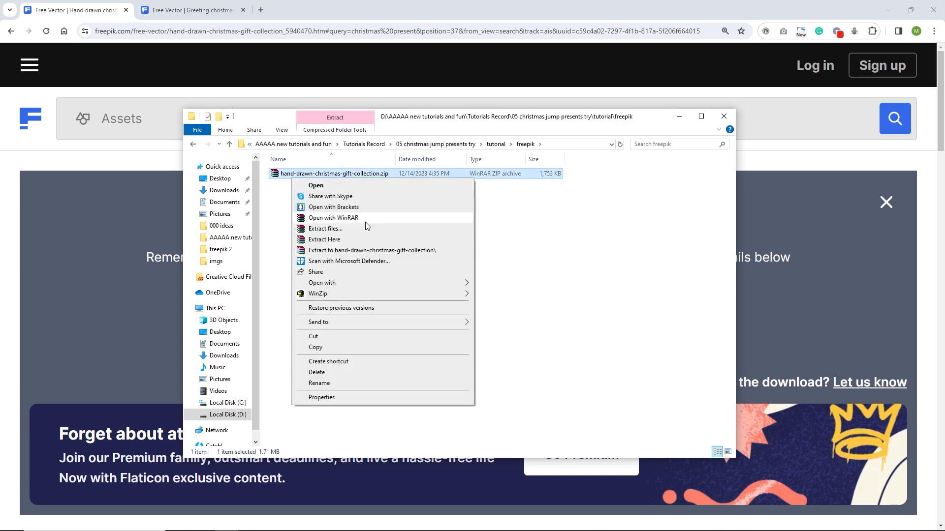
left_click(338, 245)
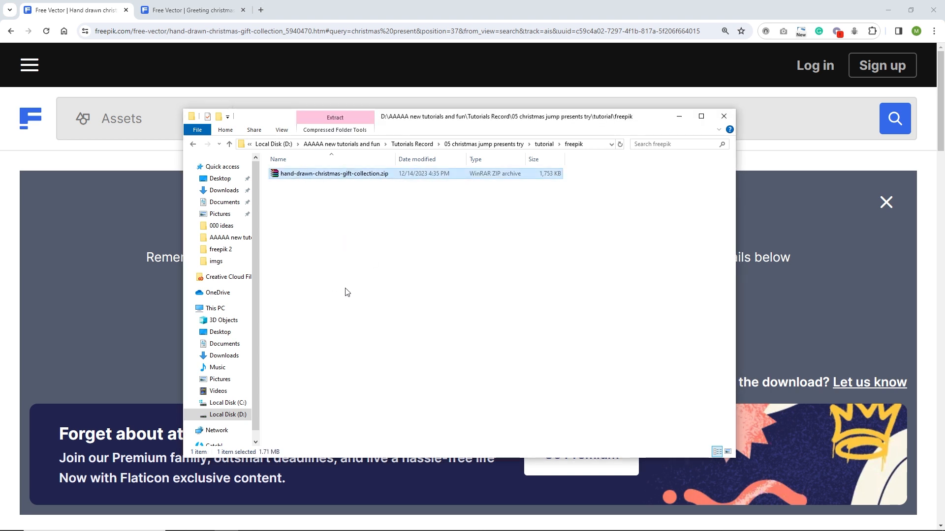
double_click(290, 173)
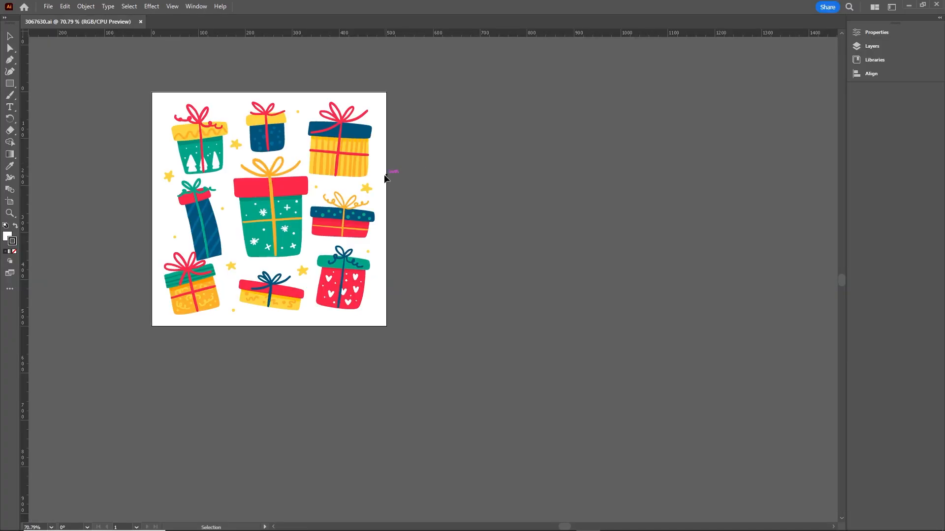
Create a new 672 × 560 px document in RGB color with one artboard.
scroll(326, 200, "up", 1)
scroll(326, 199, "down", 1)
scroll(326, 199, "up", 1)
left_click_drag(324, 199, 397, 224)
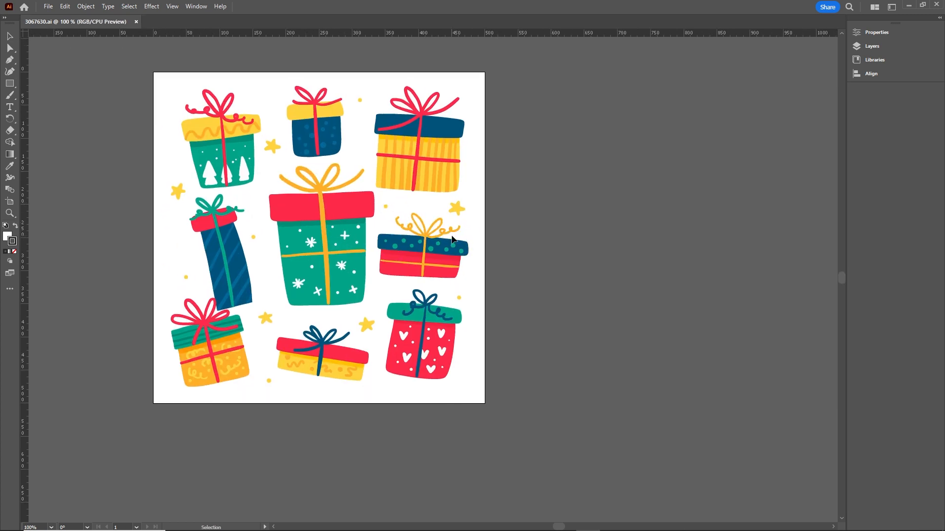
key("ctrl+n")
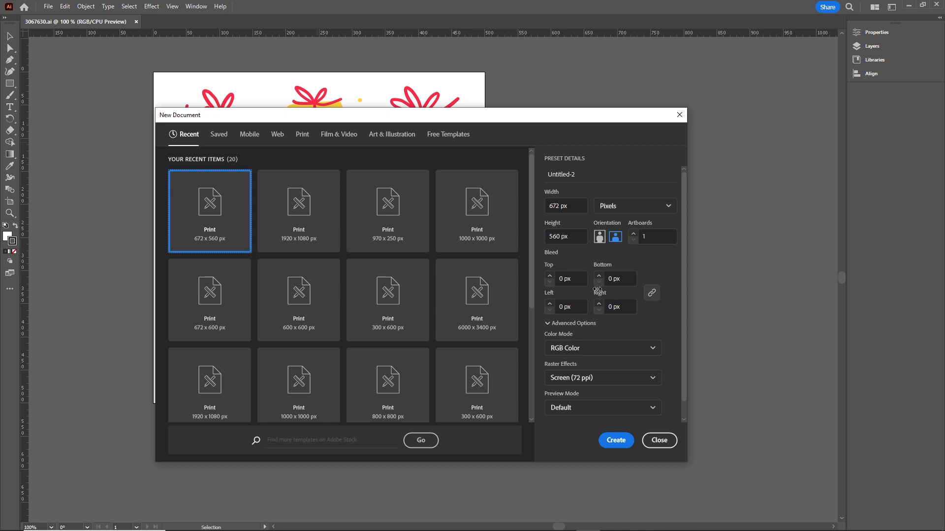
left_click(610, 439)
In 3067630.ai, select the tree-patterned, snowflake, small blue and yellow striped presents together.
left_click(94, 22)
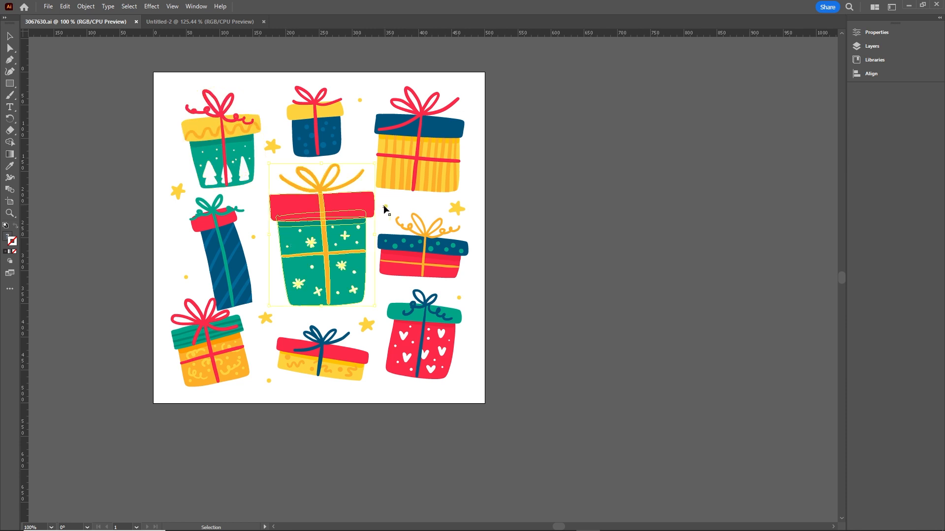
left_click(370, 170)
left_click(317, 133)
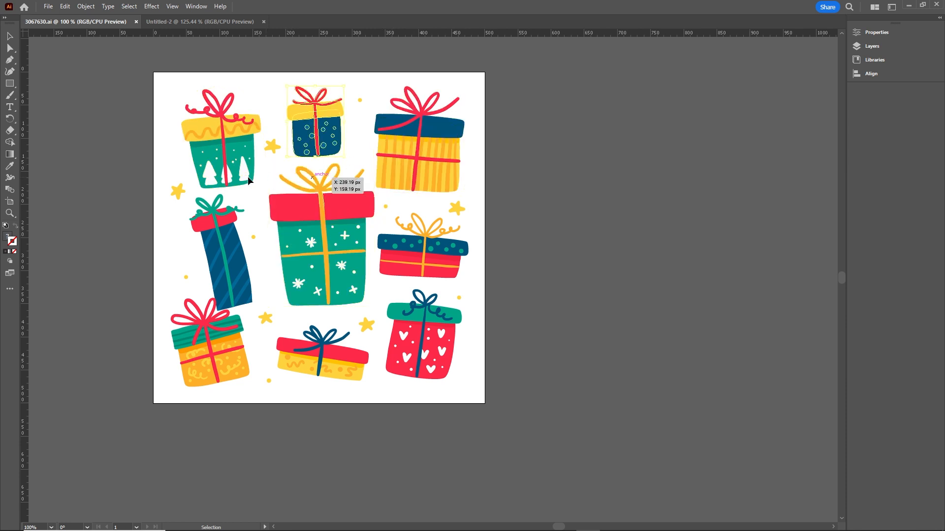
left_click(554, 266)
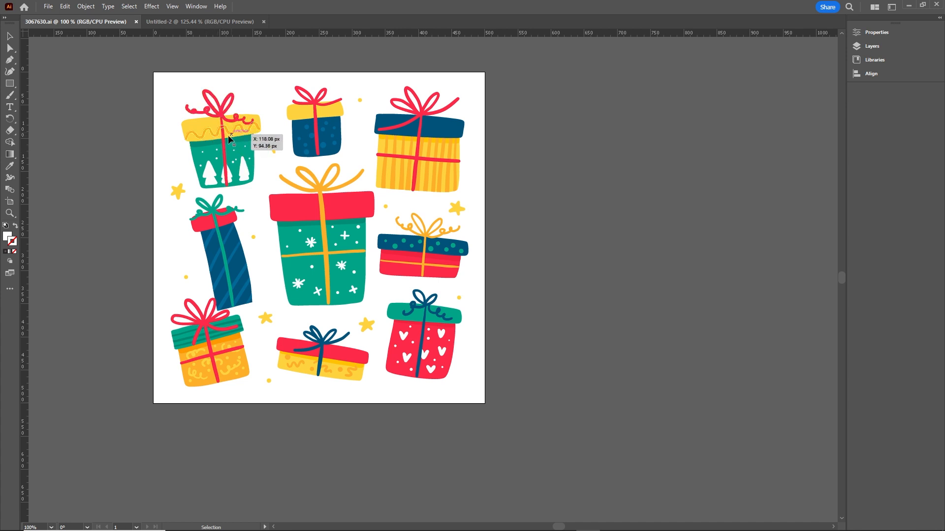
left_click(231, 151)
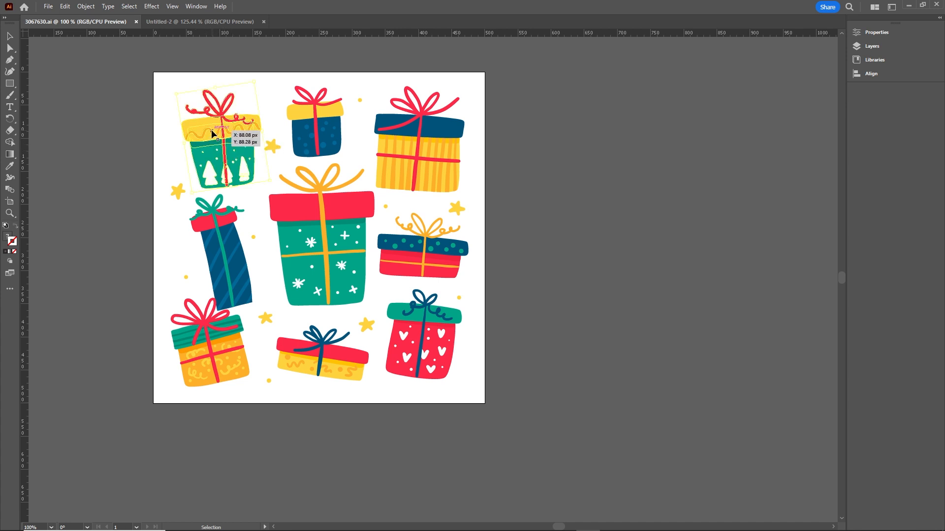
left_click(323, 234, "shift")
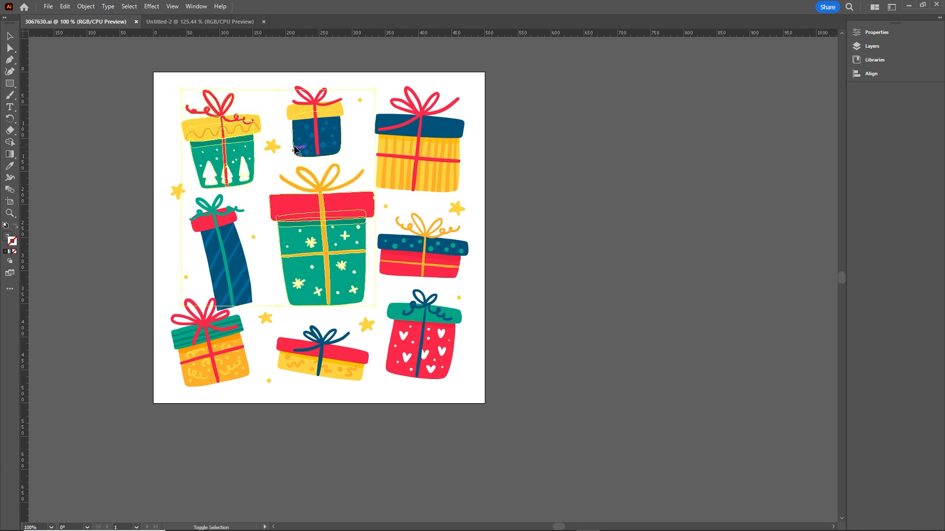
left_click(318, 133, "shift")
left_click(418, 158, "shift")
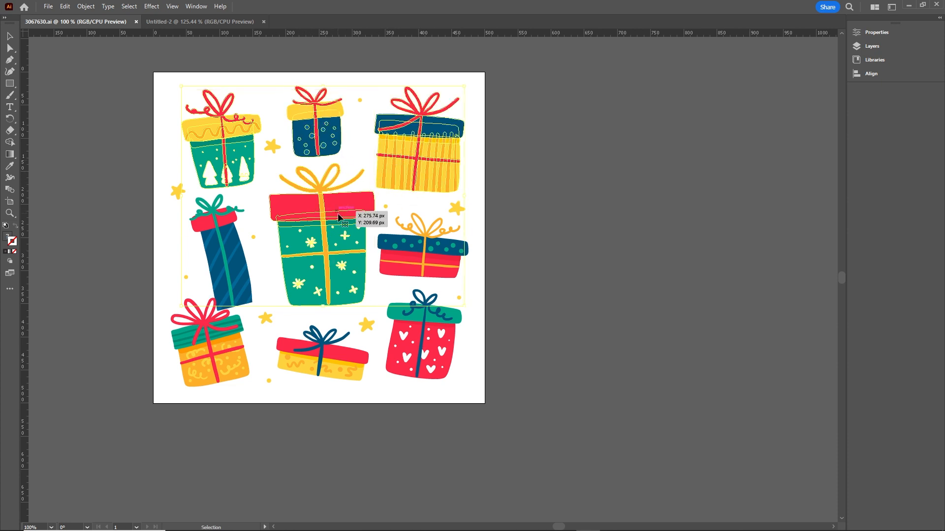
Bring the four selected presents into the new document and move them apart so none overlap.
left_click_drag(326, 212, 522, 353)
left_click(523, 354)
left_click_drag(446, 333, 578, 351)
left_click_drag(492, 199, 363, 357)
left_click_drag(448, 289, 490, 242)
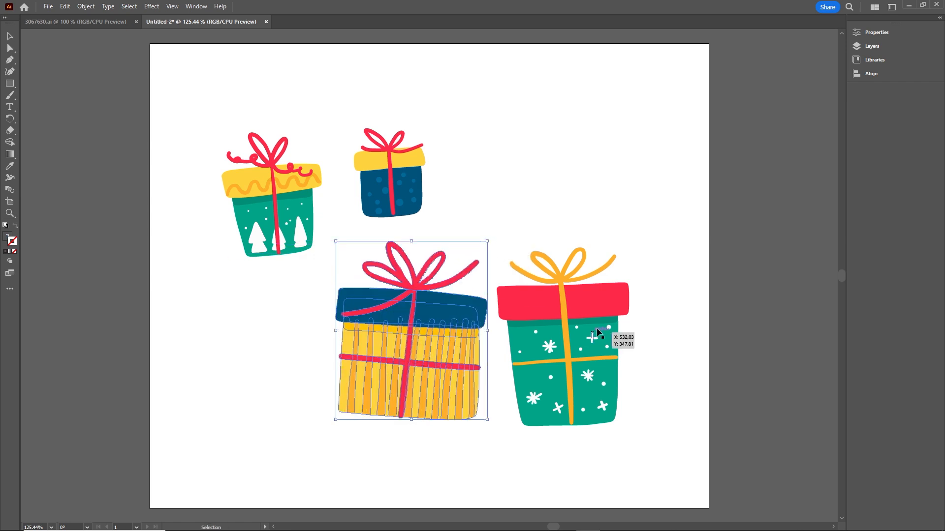
left_click(648, 329)
Shrink the yellow striped present slightly, and move the tree-patterned present beside it and enlarge it to a similar size.
left_click(432, 330)
left_click_drag(487, 241, 478, 252)
left_click(315, 246)
left_click(313, 246)
left_click_drag(313, 246, 293, 374)
left_click_drag(293, 257, 307, 231)
Enlarge the small blue dotted present to roughly match the size of the other three.
left_click(355, 262)
left_click(416, 150)
left_click_drag(425, 129, 470, 69)
left_click(513, 155)
Switch to Adobe Animate and create a 672 × 560 px HTML5 Canvas document at 24 fps.
mouse_move(434, 522)
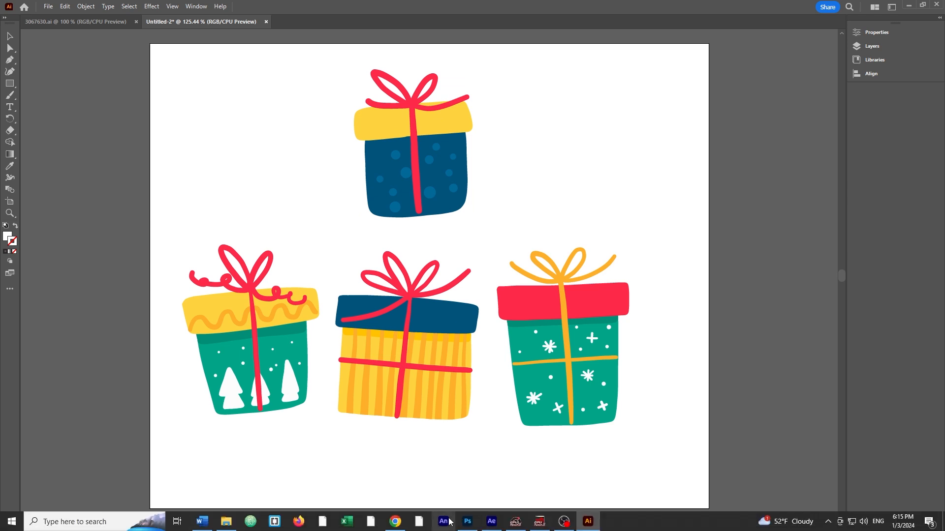
left_click(443, 523)
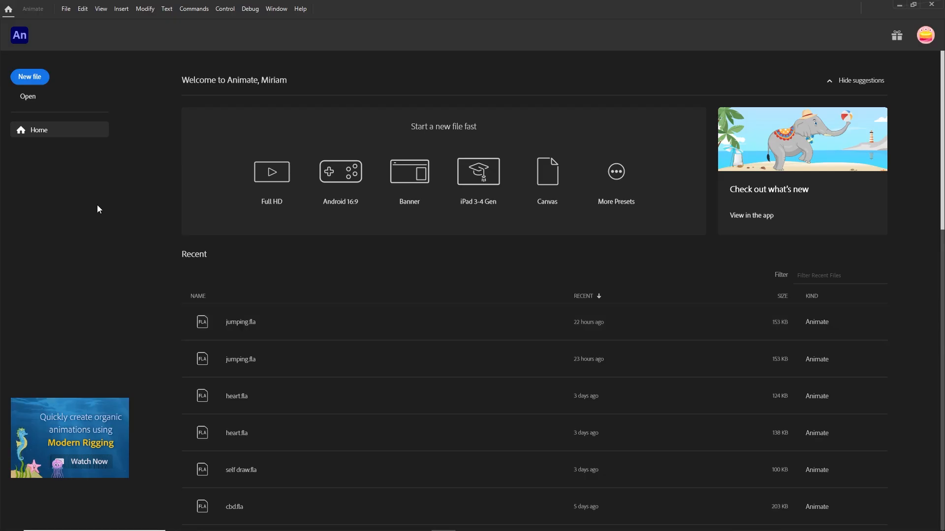
left_click(31, 77)
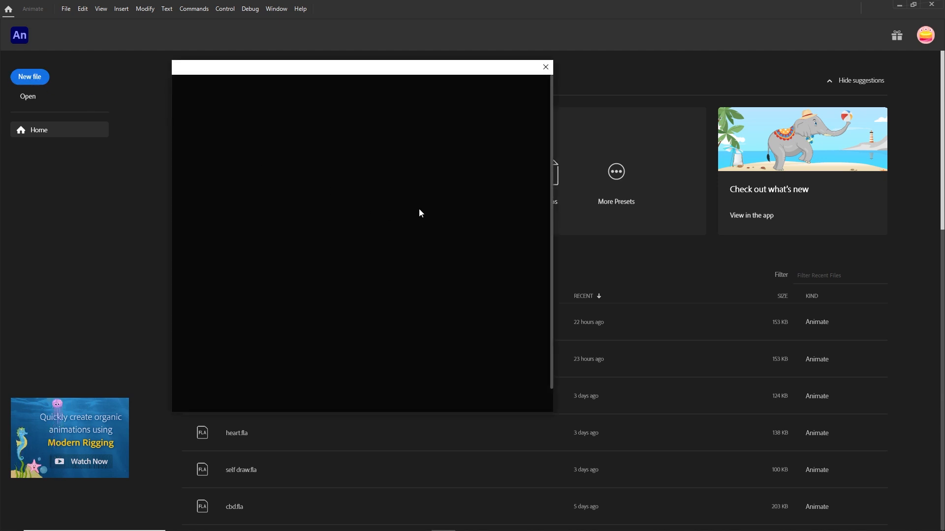
left_click(462, 178)
type("672")
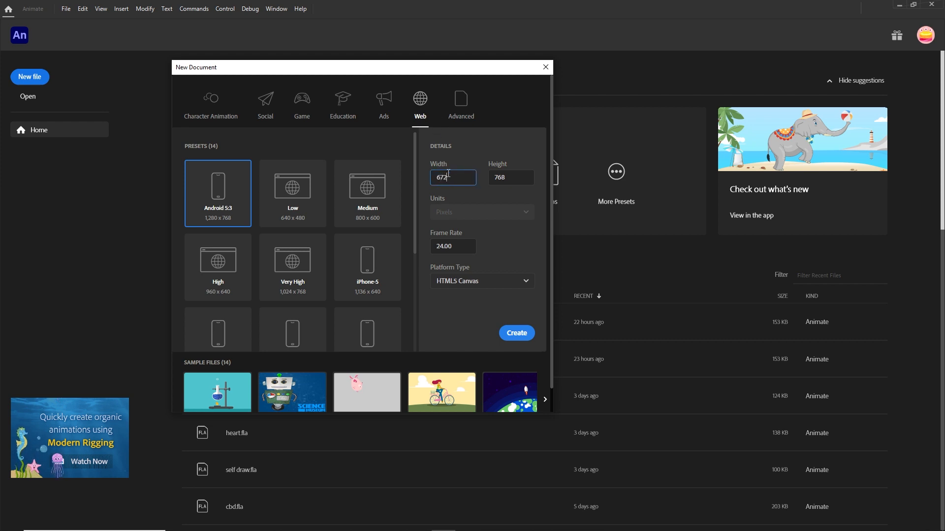
key("Tab")
type("560")
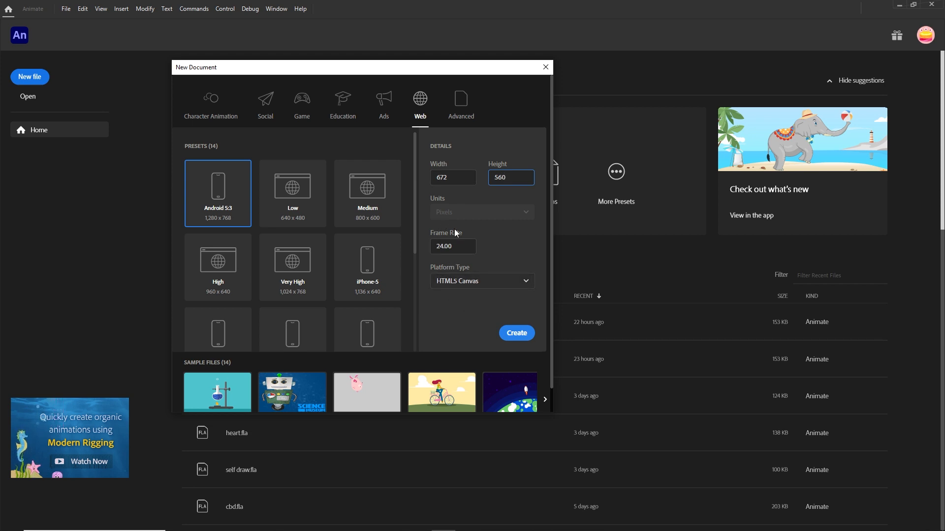
left_click(520, 337)
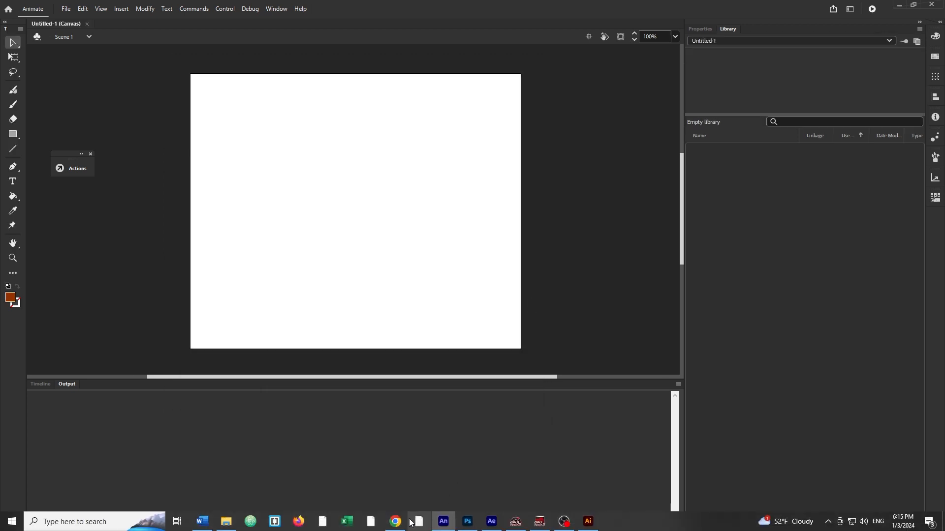
Copy the yellow striped present from Illustrator and paste it onto the Animate stage using AI File Importer preferences with layers maintained.
left_click(589, 521)
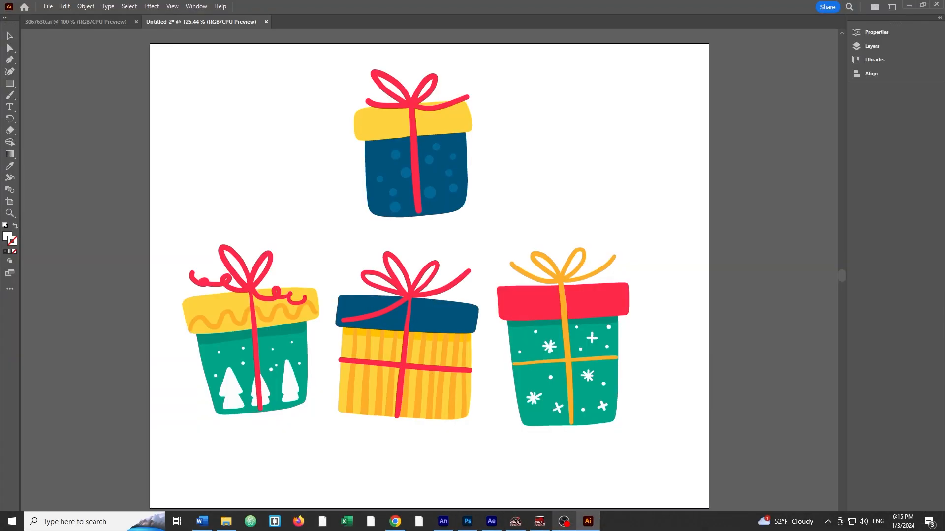
left_click(388, 334)
left_click_drag(408, 334, 382, 204)
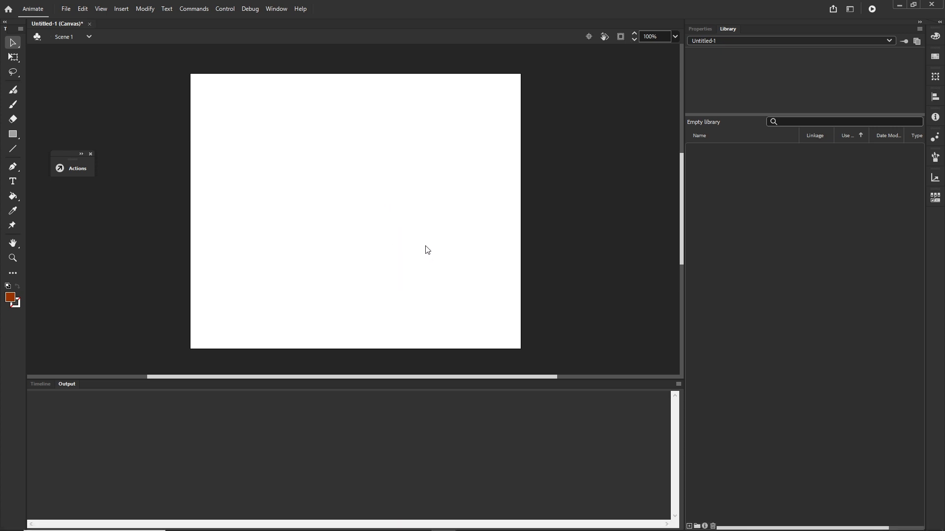
left_click(410, 243)
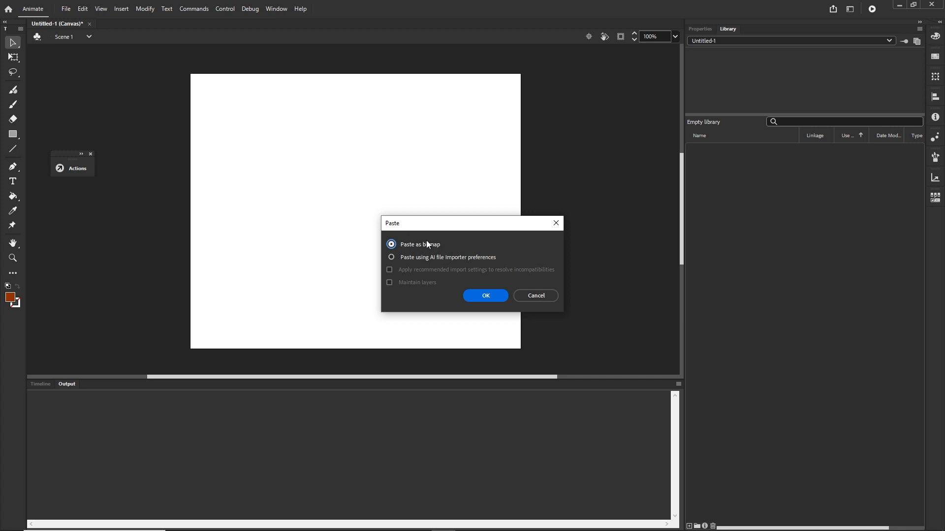
left_click(392, 258)
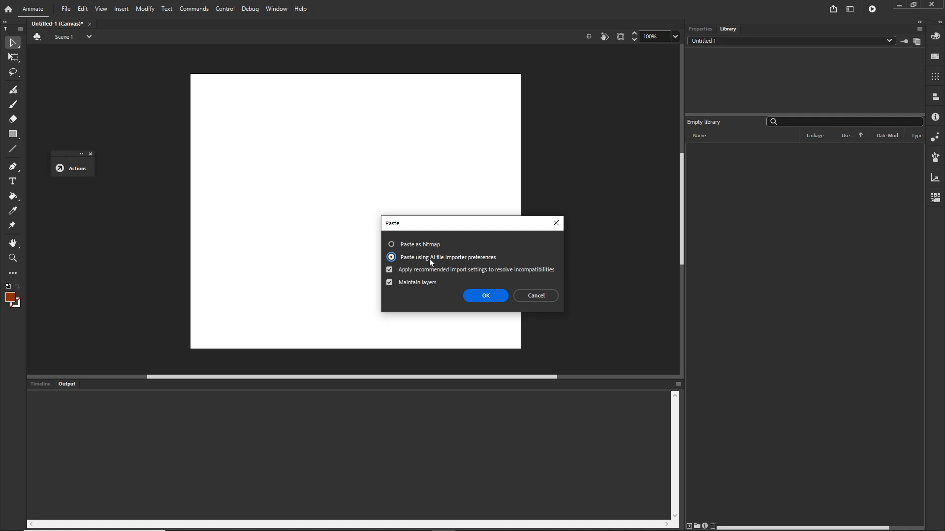
left_click(490, 296)
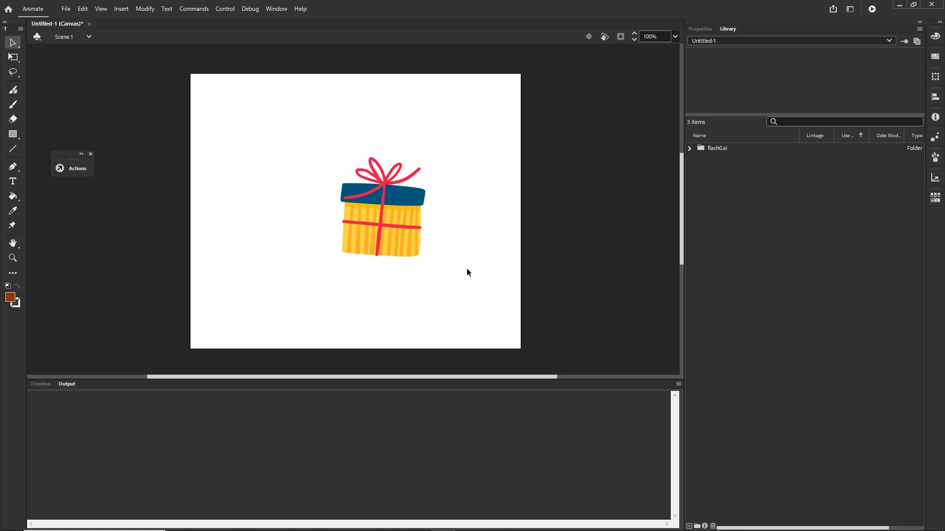
Delete the pasted present from the stage and the flash0.ai folder from the library.
left_click(412, 247)
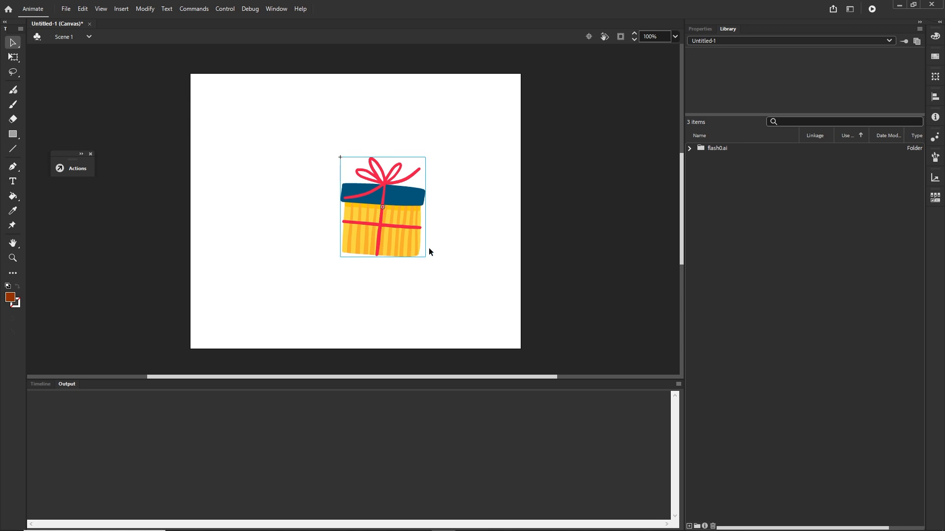
key("Delete")
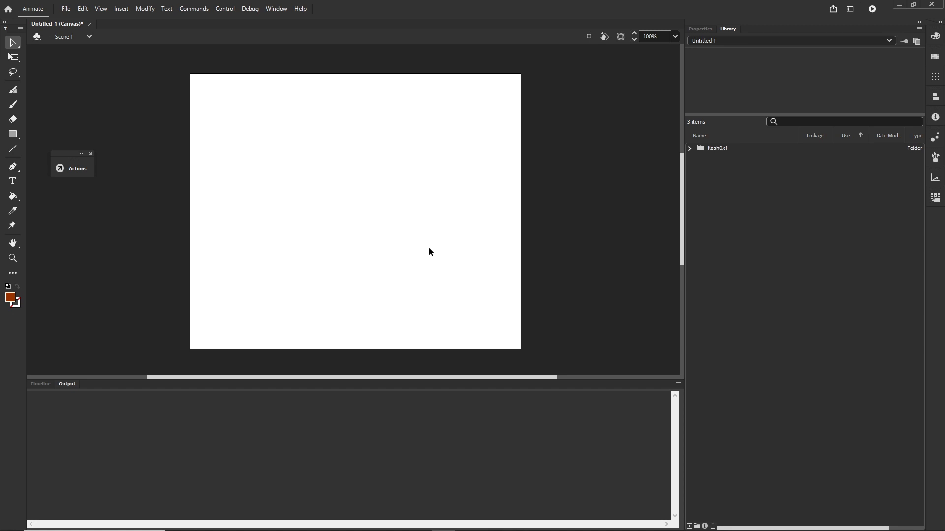
left_click(703, 30)
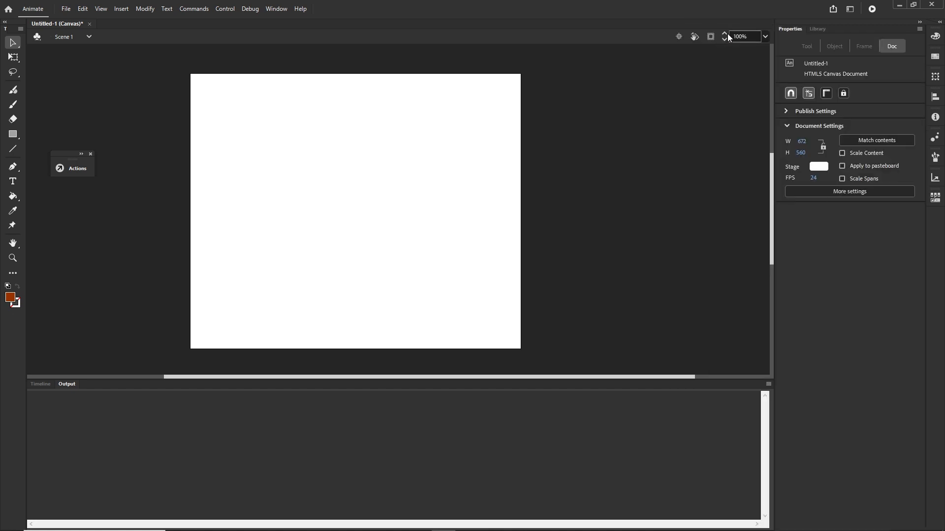
left_click(816, 29)
left_click(717, 151)
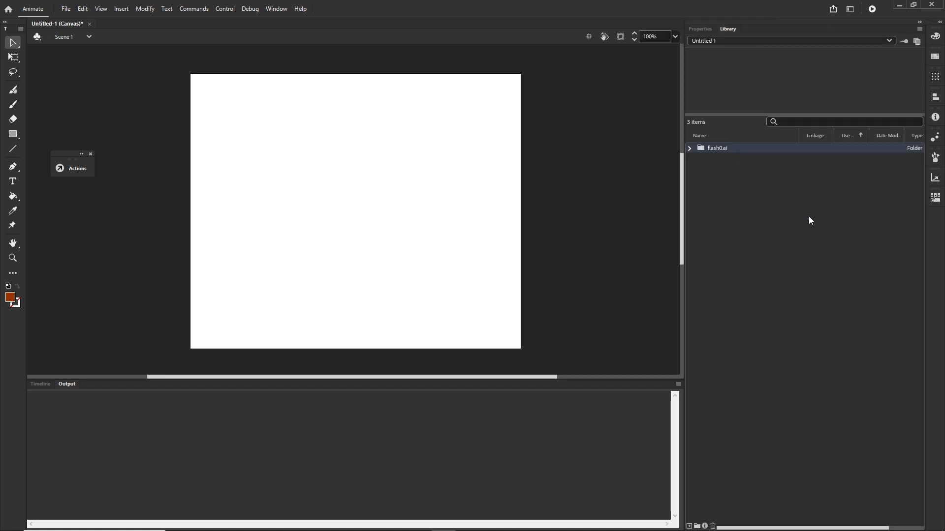
key("Delete")
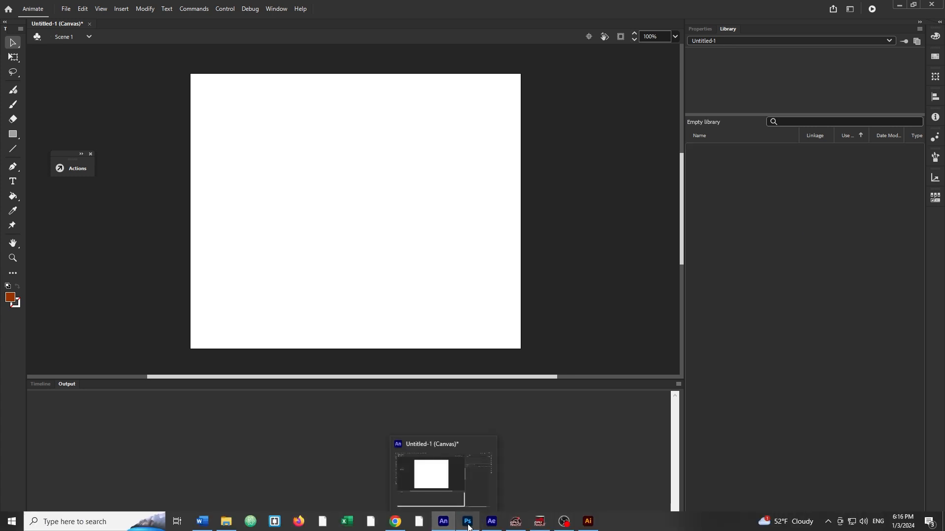
Switch to Photoshop and create a new 300 × 300 px document at 72 ppi with a white background.
left_click(467, 522)
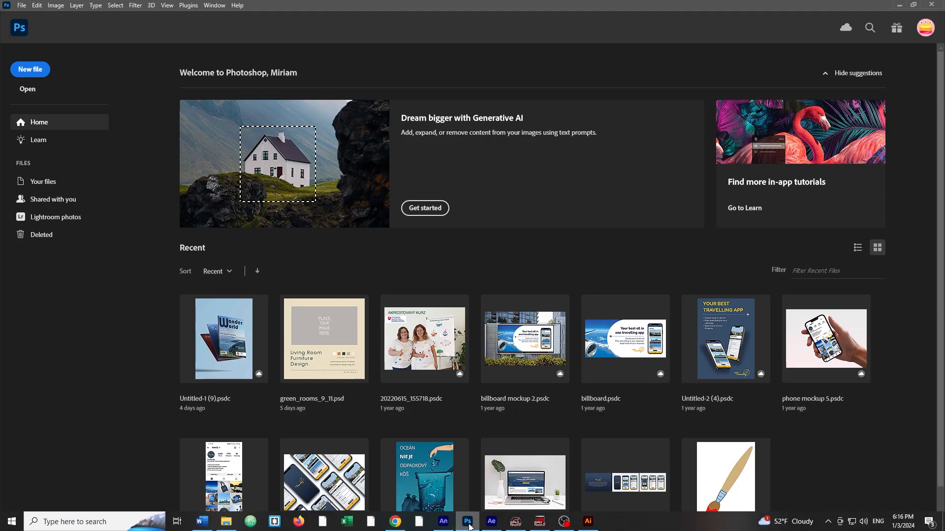
left_click(41, 76)
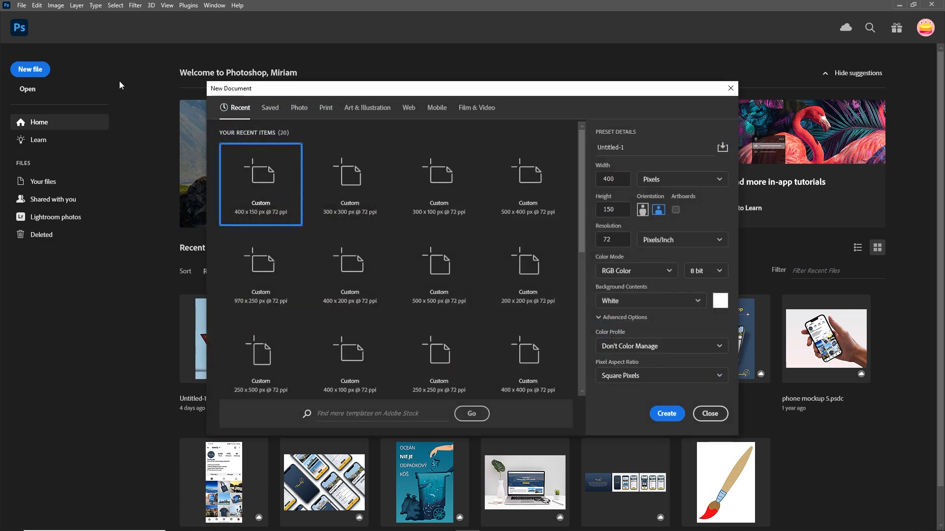
double_click(620, 180)
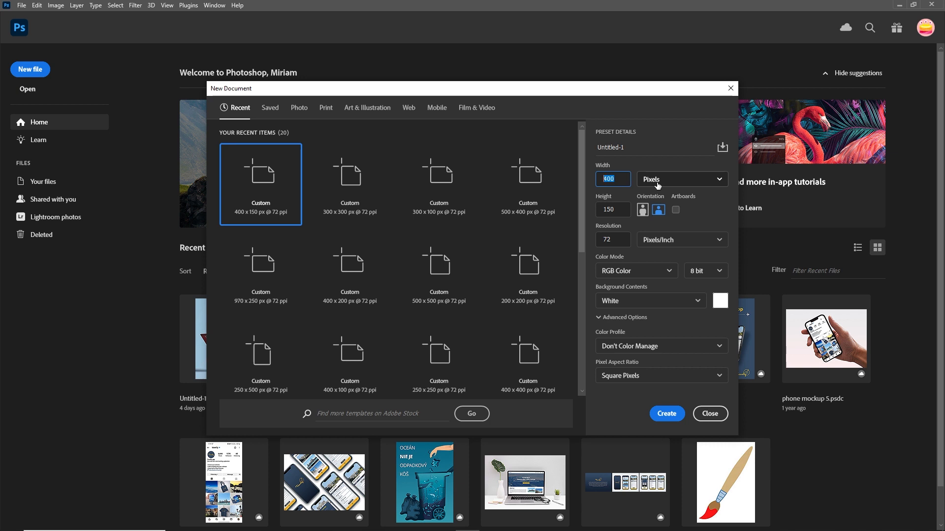
type("4")
key("Tab")
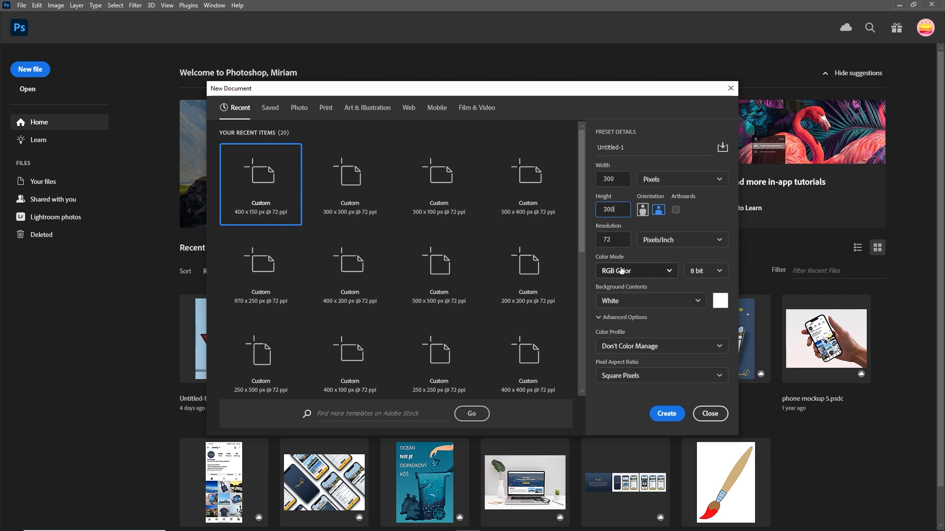
left_click(667, 414)
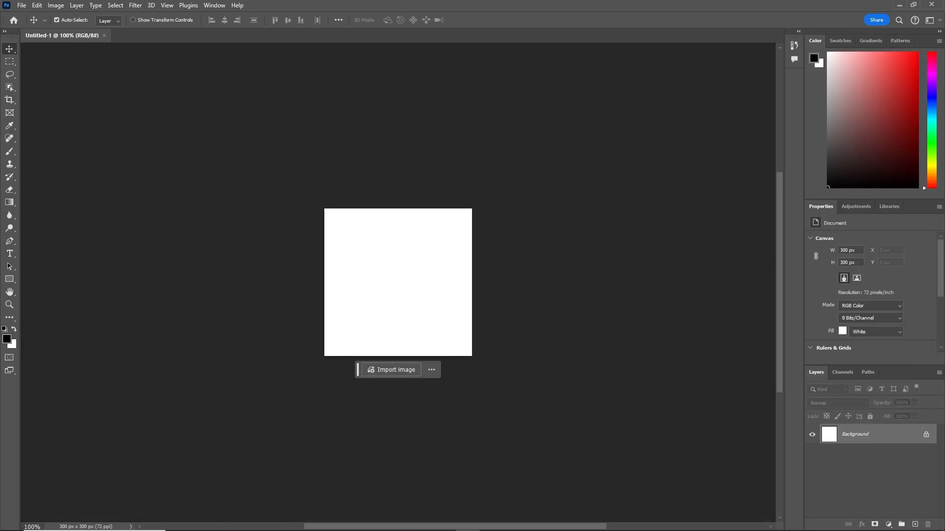
Bring the blue dotted present from Illustrator onto the Photoshop canvas and place it as a vector smart object.
left_click(587, 524)
left_click(519, 221)
left_click(433, 196)
left_click_drag(433, 197, 397, 287)
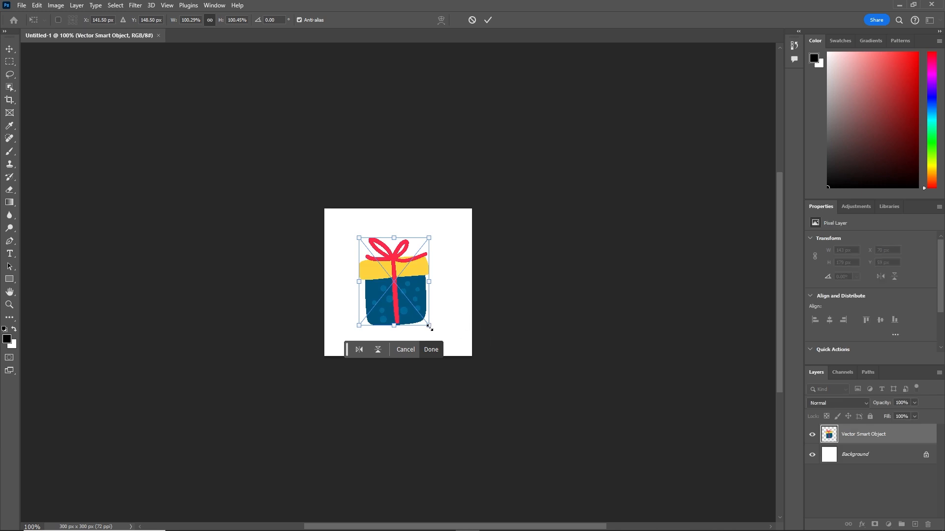
key("Return")
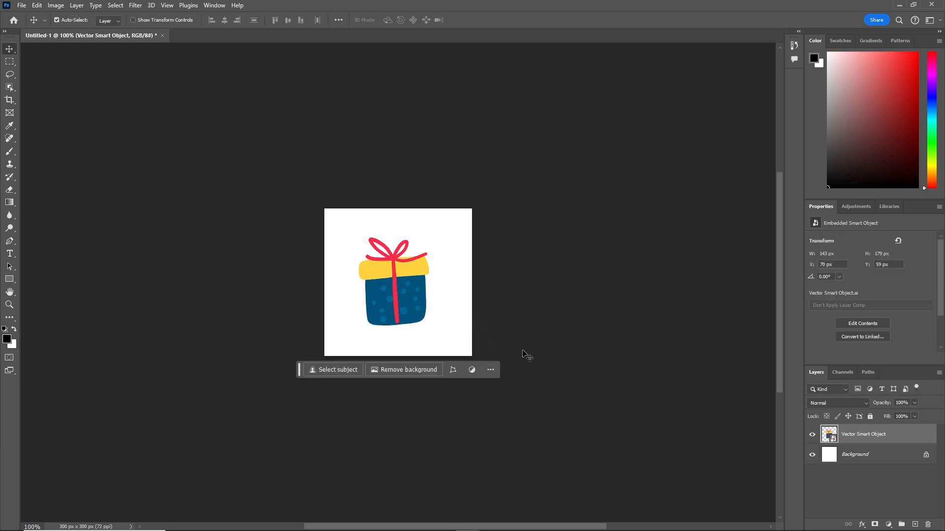
Bring the yellow striped present from Illustrator into the Photoshop document as another vector smart object.
left_click(588, 521)
left_click_drag(461, 325, 494, 315)
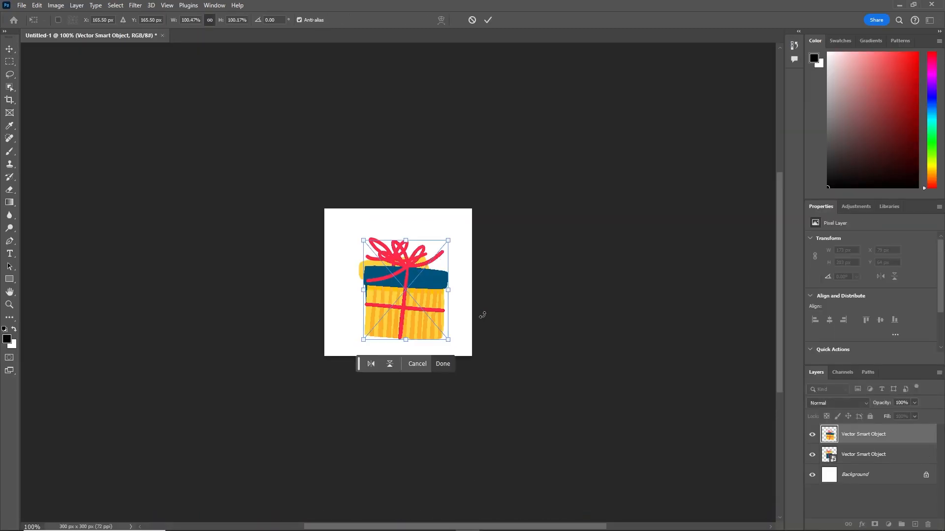
key("Return")
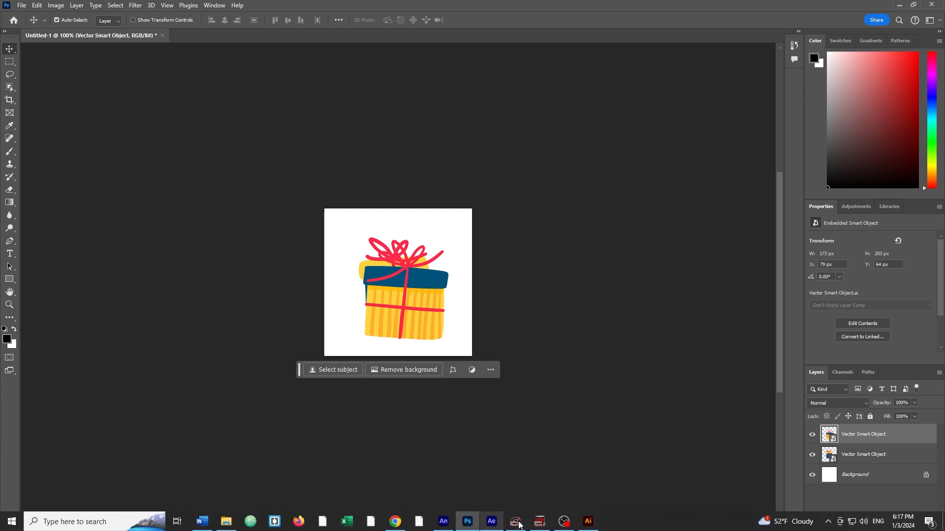
Add the green snowflake present with the red lid from Illustrator to the Photoshop document as a smart object.
left_click(588, 522)
left_click_drag(571, 391, 404, 291)
key("Return")
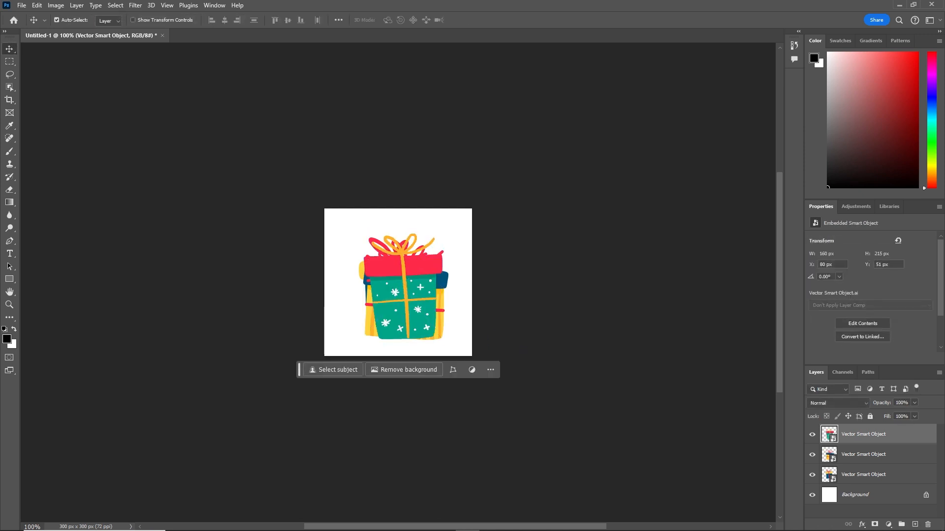
Add the green present with white trees and a yellow lid from Illustrator to the Photoshop document.
left_click(588, 525)
left_click_drag(249, 330, 400, 288)
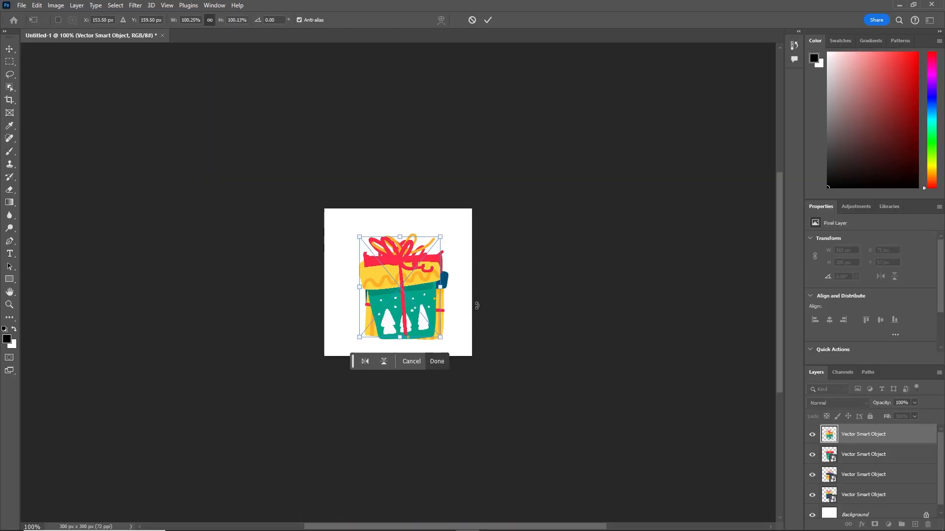
key("Return")
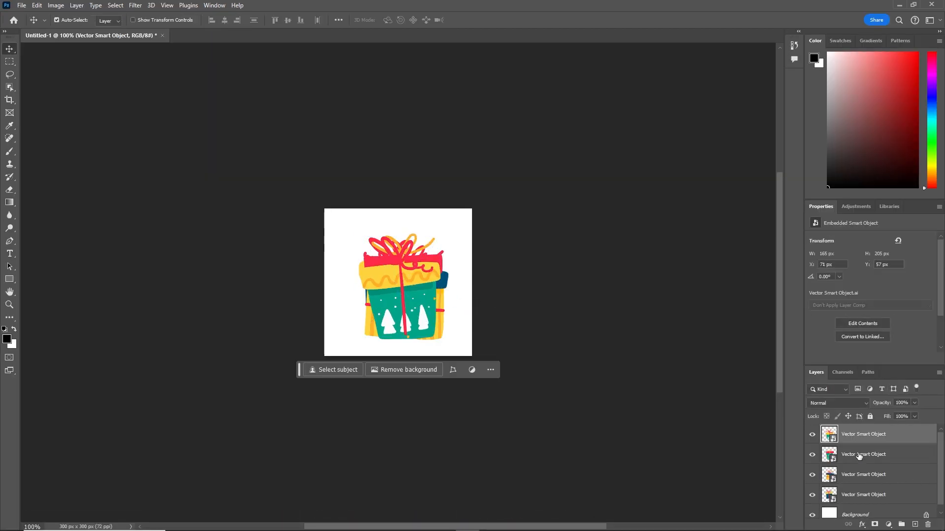
Hide the three upper present layers, leaving the blue dotted present and the background visible.
left_click_drag(814, 437, 812, 478)
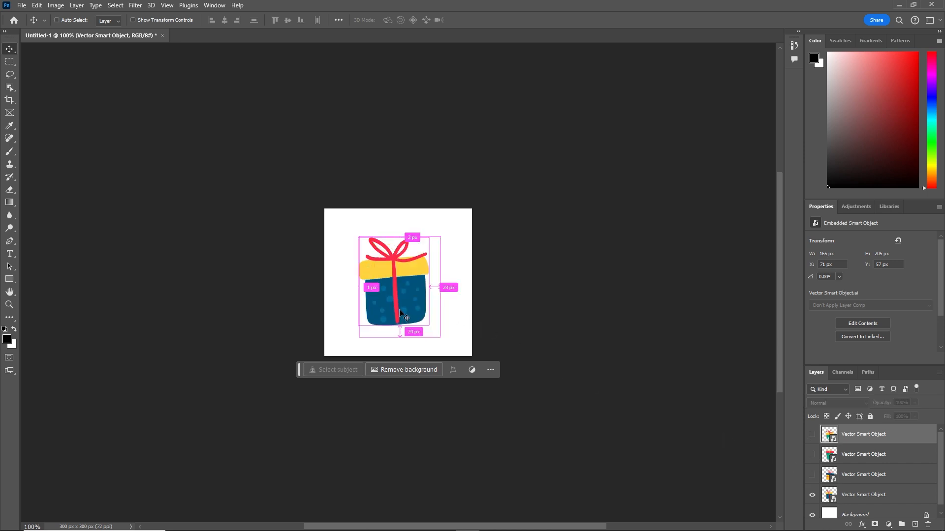
scroll(403, 310, "left", 2)
scroll(406, 310, "up", 5)
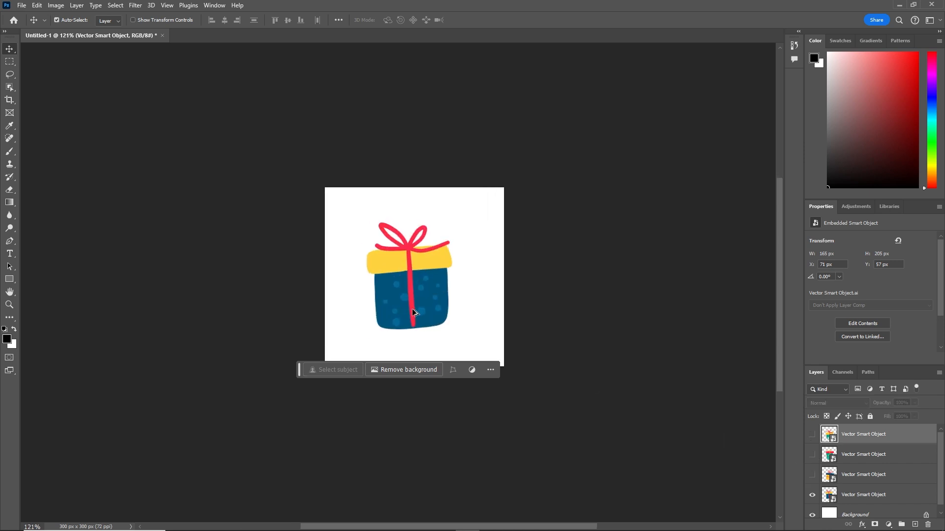
left_click(588, 522)
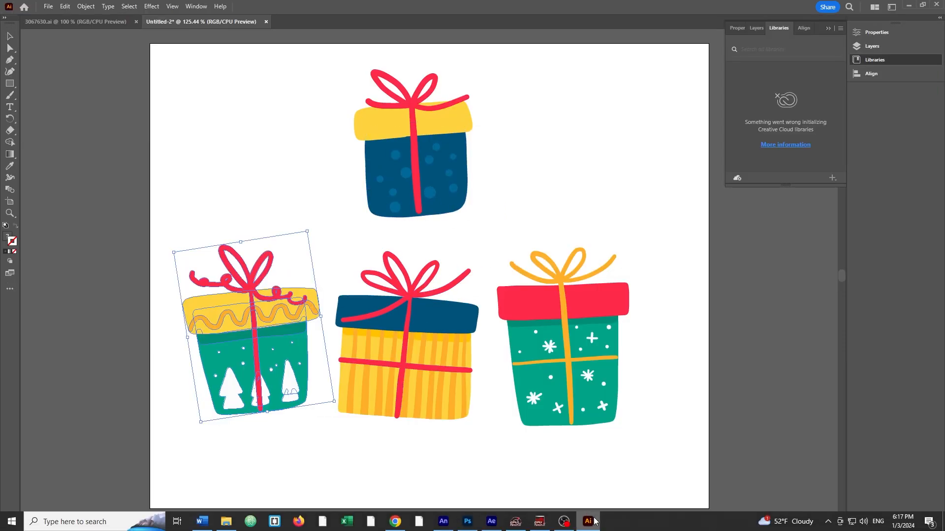
left_click(588, 522)
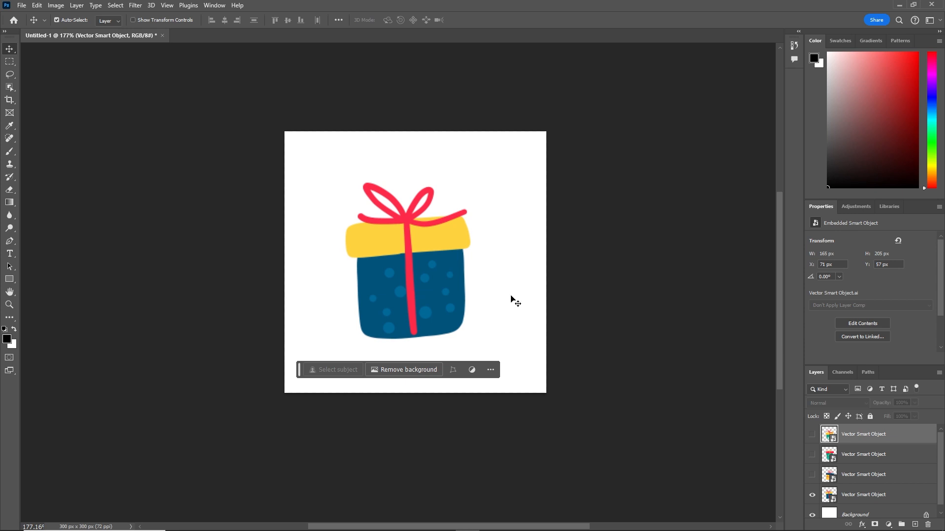
left_click(395, 521)
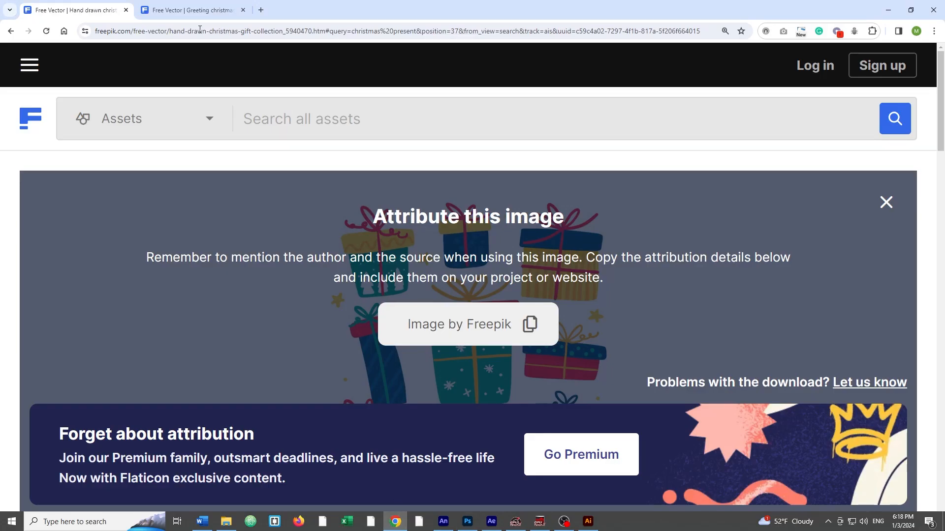
scroll(300, 263, "down", 15)
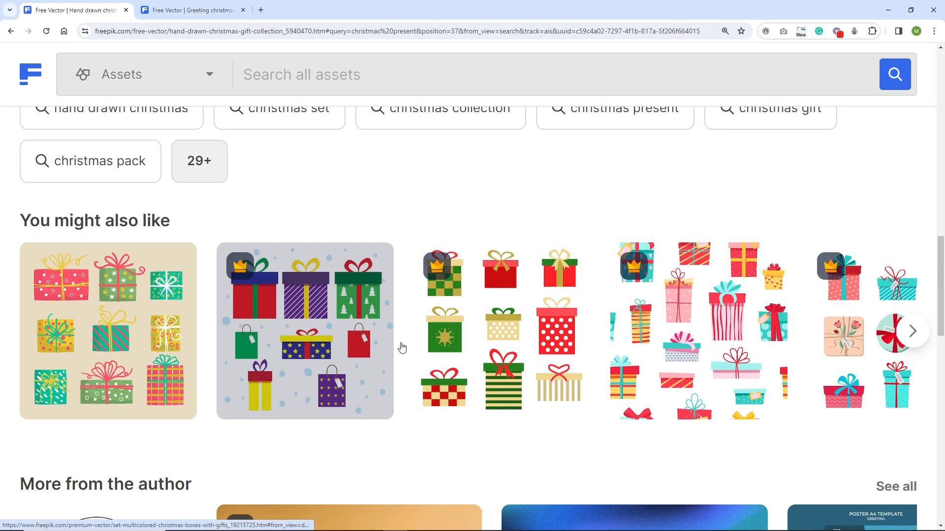
scroll(436, 309, "up", 10)
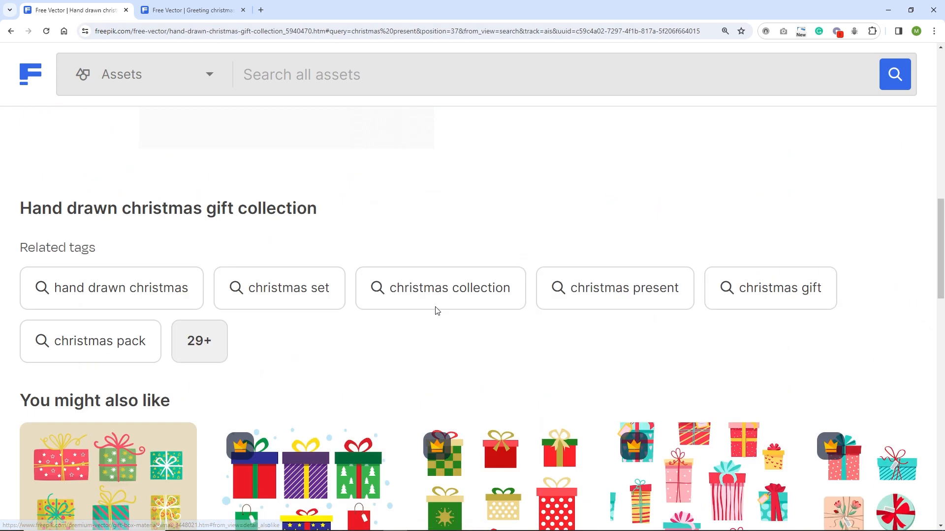
scroll(476, 430, "up", 4)
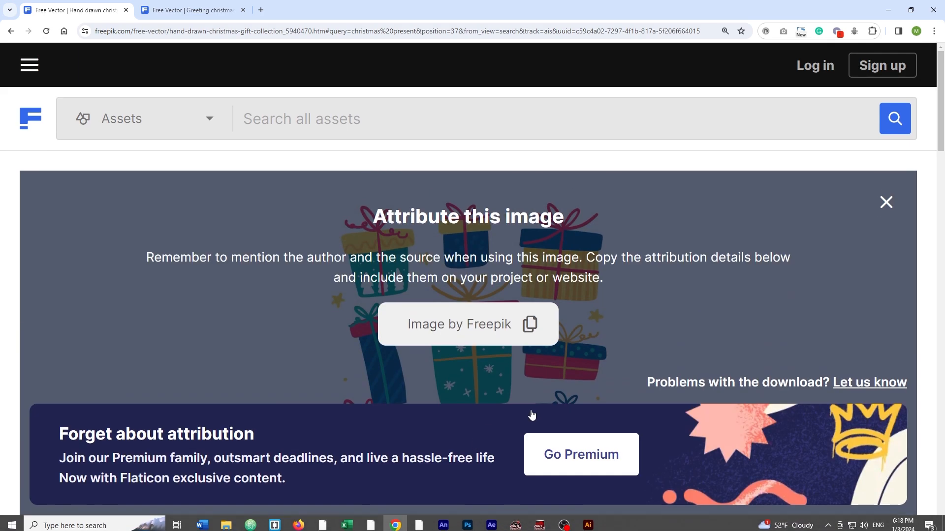
mouse_move(466, 527)
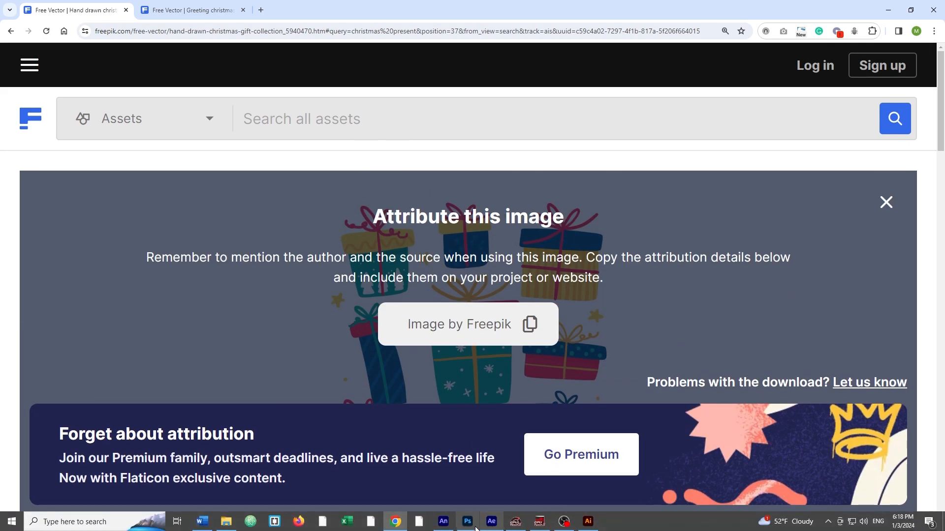
left_click(466, 524)
Move the blue dotted present down to the canvas's bottom edge and rotate it about 2.12° so it stands upright.
key("ctrl")
key("ctrl+t")
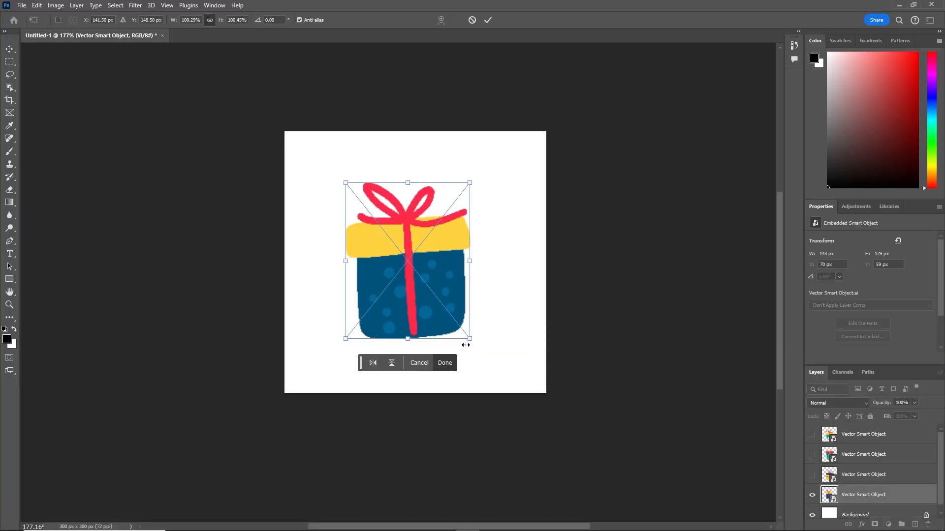
left_click_drag(426, 302, 426, 358)
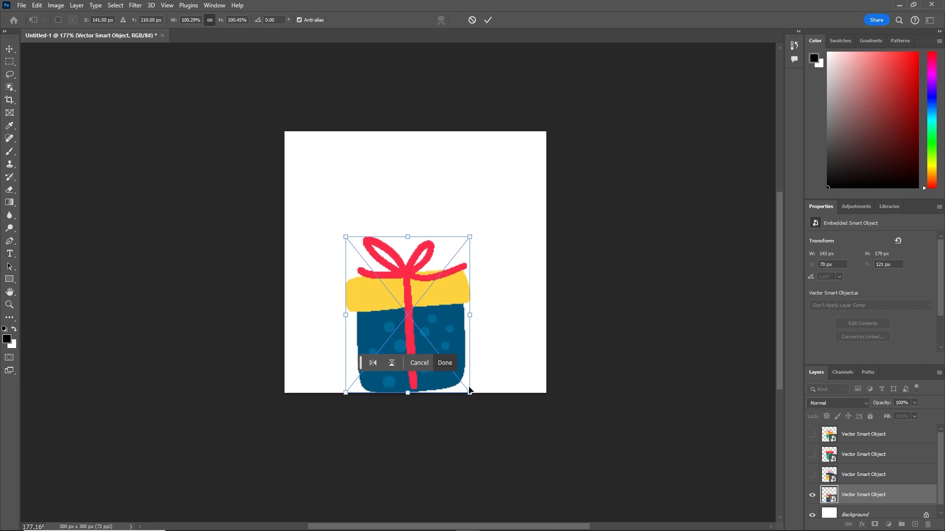
left_click_drag(477, 401, 472, 403)
key("Return")
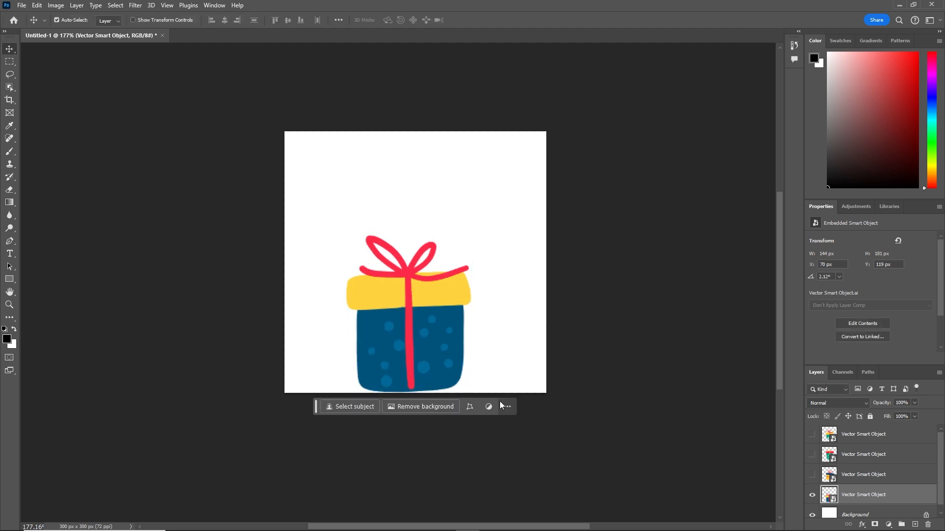
With only the yellow striped present's layer shown, seat it on the canvas's bottom edge and rotate it about -3.26°.
left_click(813, 495)
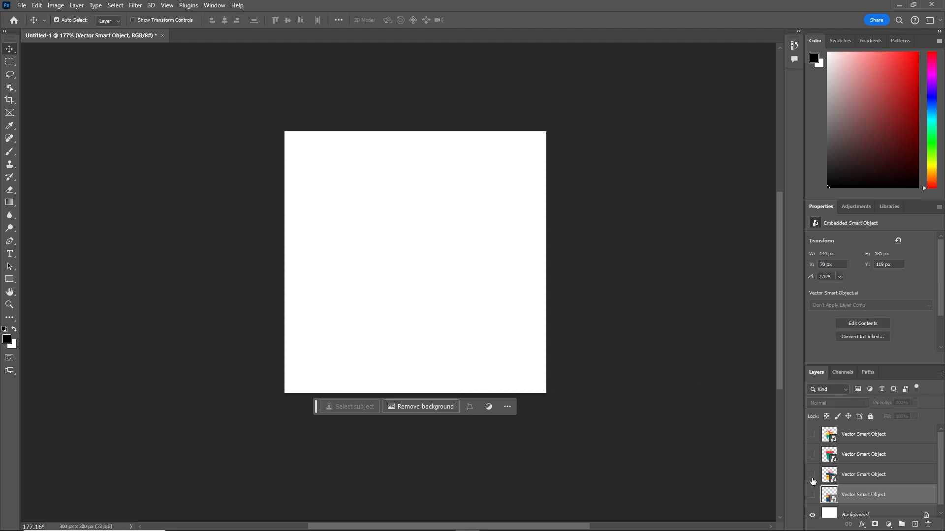
left_click(812, 475)
left_click_drag(426, 321, 412, 352)
key("ctrl+t")
left_click_drag(335, 396, 347, 404)
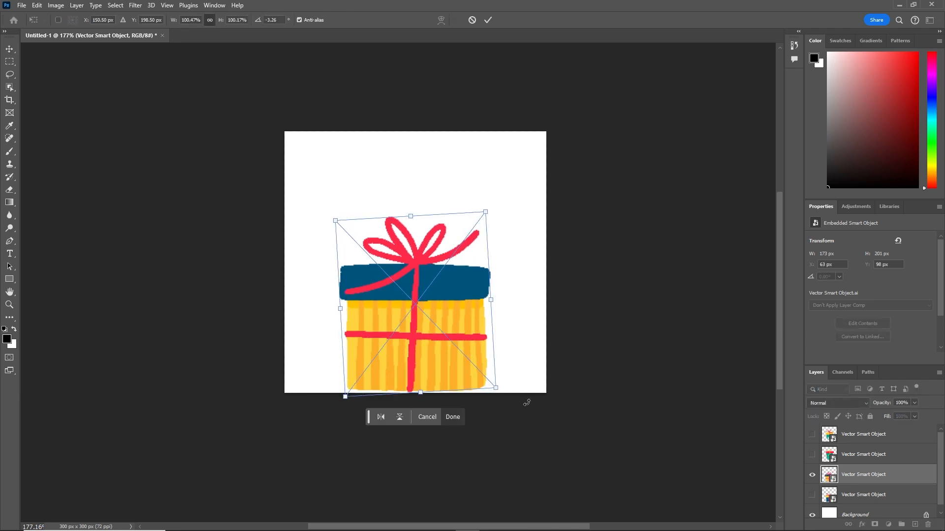
key("Return")
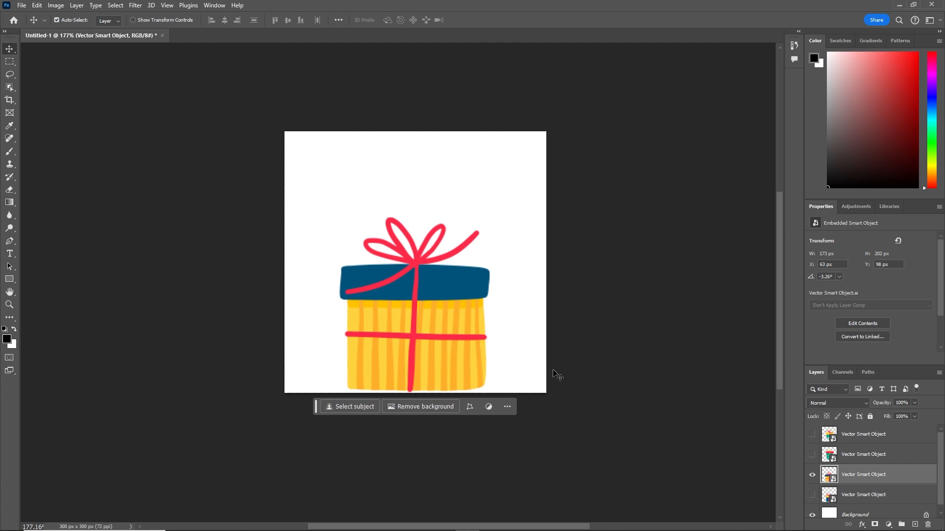
With only the green snowflake present's layer shown, seat it on the canvas's bottom edge and rotate it about 2.29°.
left_click(812, 474)
left_click(812, 454)
left_click_drag(480, 327, 428, 344)
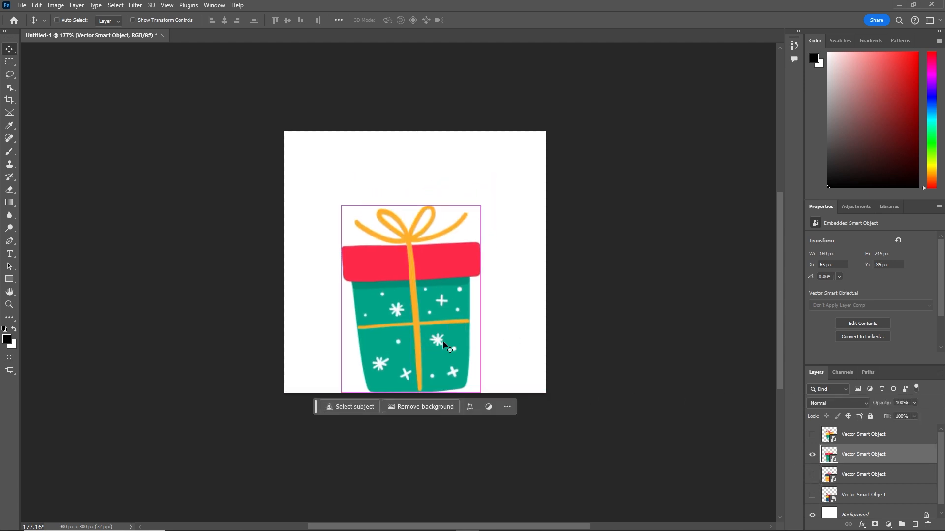
key("ctrl+t")
left_click_drag(488, 399, 481, 395)
key("Return")
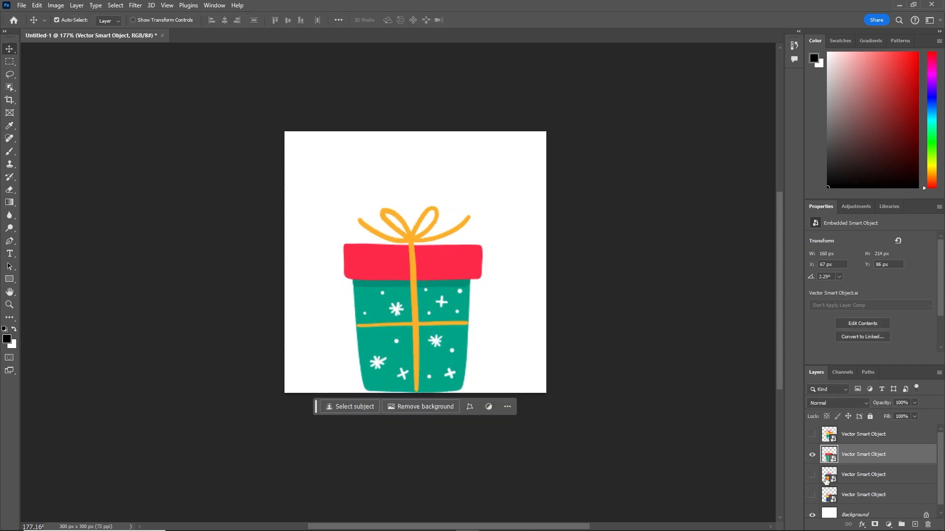
With only the green tree present's layer shown, rotate it about 3.89° and seat it on the canvas's bottom edge.
left_click(811, 457)
left_click(811, 435)
left_click(387, 322)
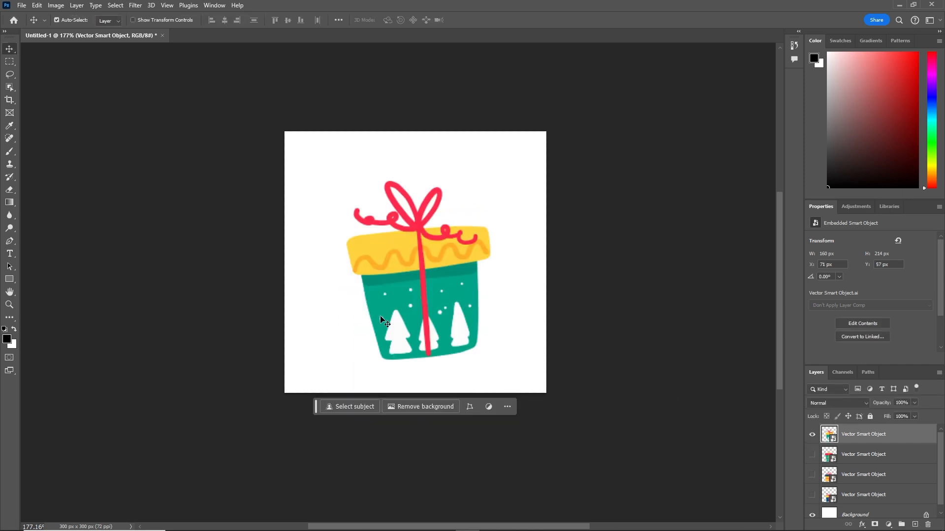
left_click_drag(419, 324, 416, 329)
key("ctrl+t")
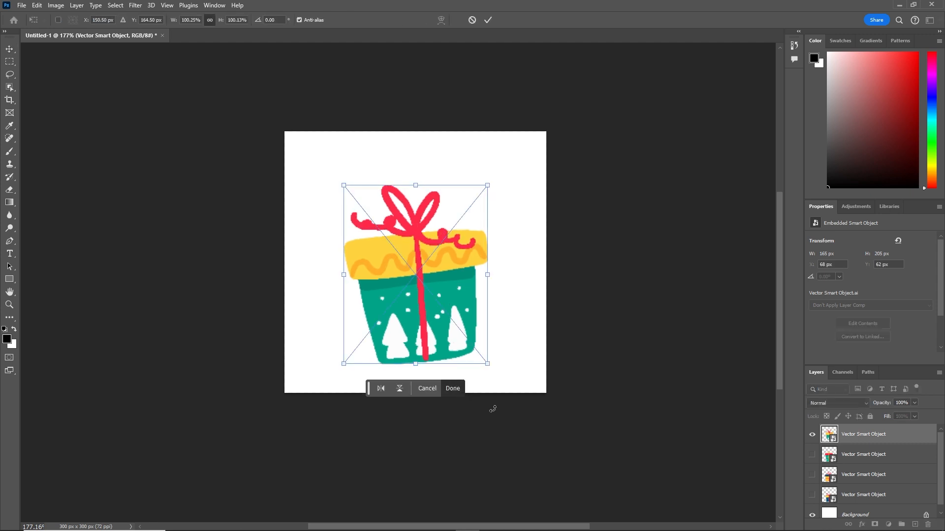
mouse_move(494, 371)
left_mouse_down()
mouse_move(499, 362)
mouse_move(488, 374)
left_mouse_up()
left_click_drag(431, 343, 426, 370)
key("Return")
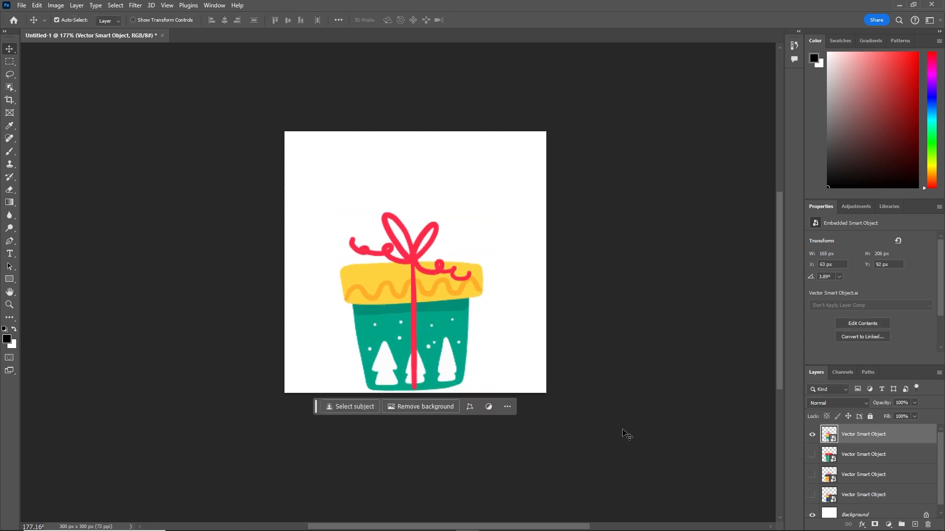
Rotate the green tree present slightly further, to about 5.28°.
key("ctrl+t")
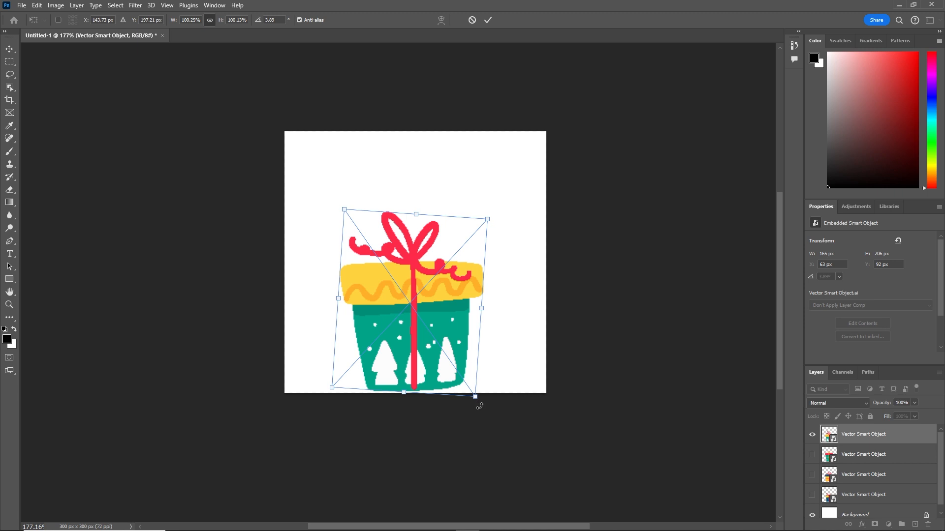
left_click_drag(479, 405, 476, 408)
key("Return")
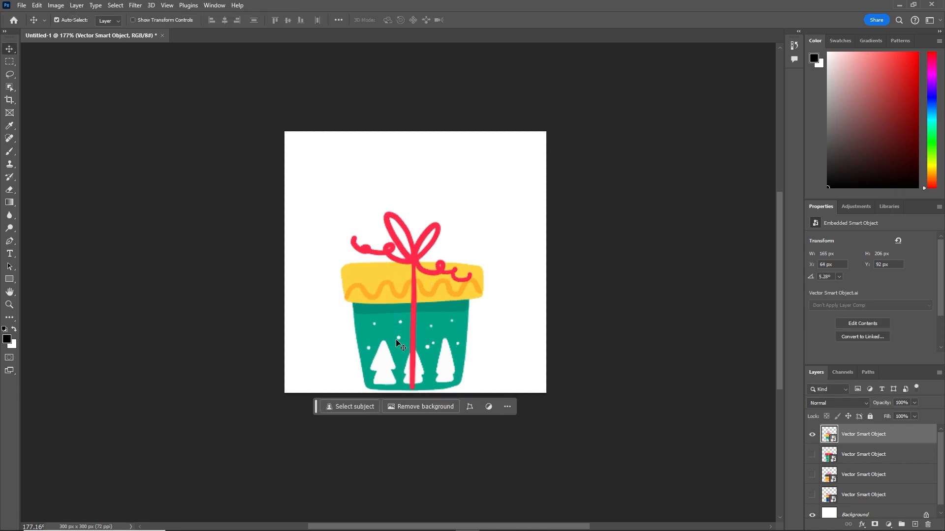
Scale the green tree present up to about 209 × 262 px and recentre it on the canvas.
key("ctrl+t")
left_click_drag(489, 222, 531, 178)
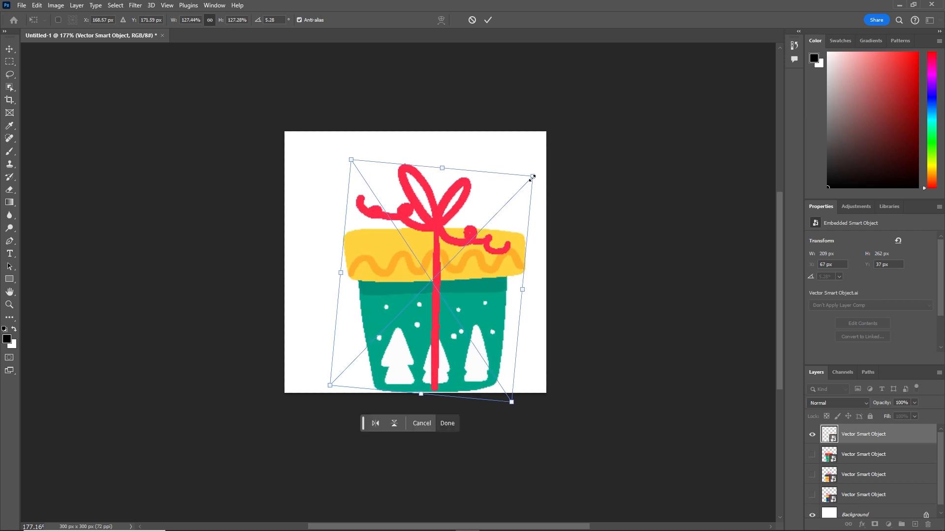
left_click_drag(458, 277, 440, 274)
key("Return")
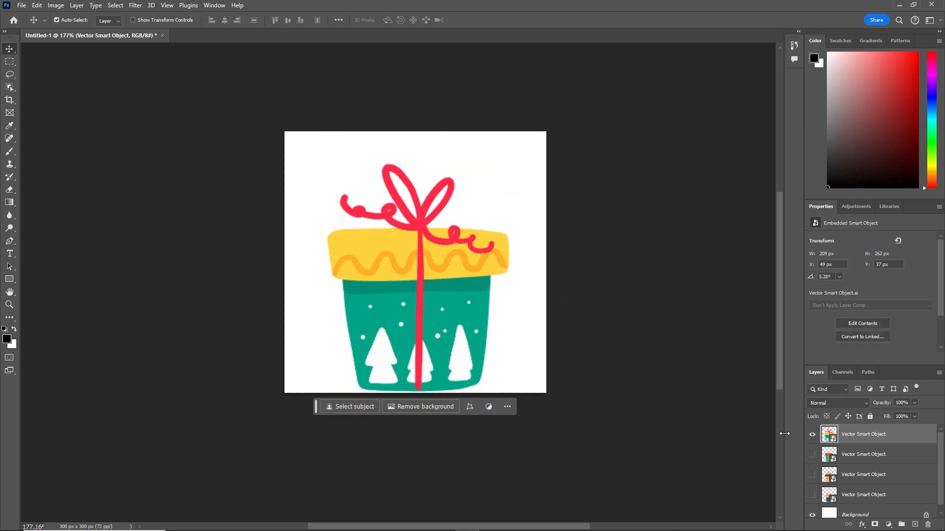
With only the green snowflake present's layer shown, scale it to about 191 × 256 px and centre it along the canvas's bottom edge.
left_click(813, 436)
left_click(812, 455)
left_click_drag(373, 291, 373, 291)
left_click(457, 269, "ctrl")
key("ctrl+t")
left_click_drag(485, 207, 514, 171)
left_click_drag(479, 245, 468, 247)
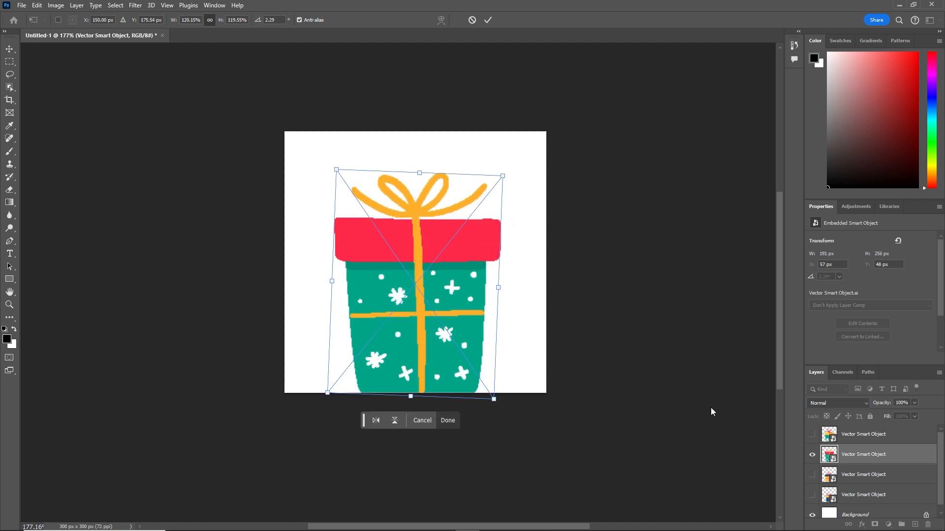
With only the yellow striped present's layer shown, scale it to about 209 × 243 px and centre it along the canvas's bottom edge.
left_click(812, 457)
left_click(812, 474)
key("ctrl")
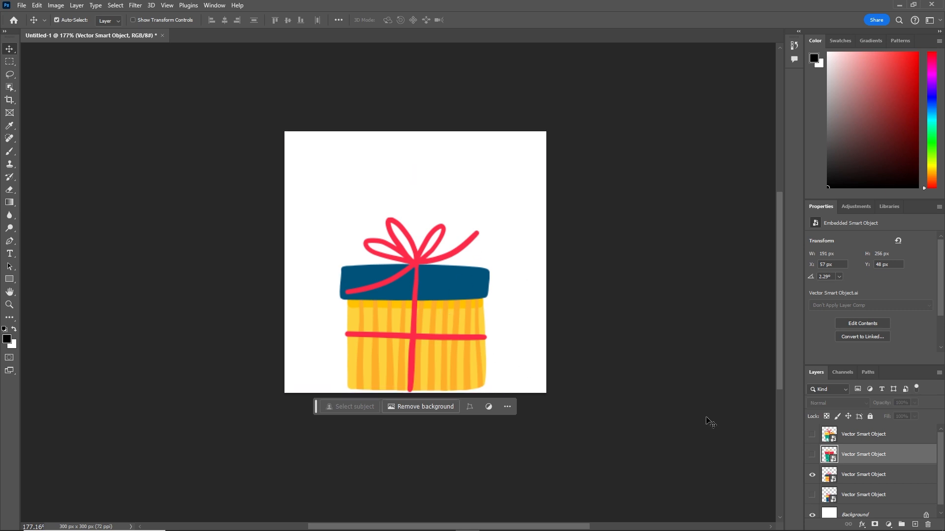
left_click(861, 474)
key("ctrl+t")
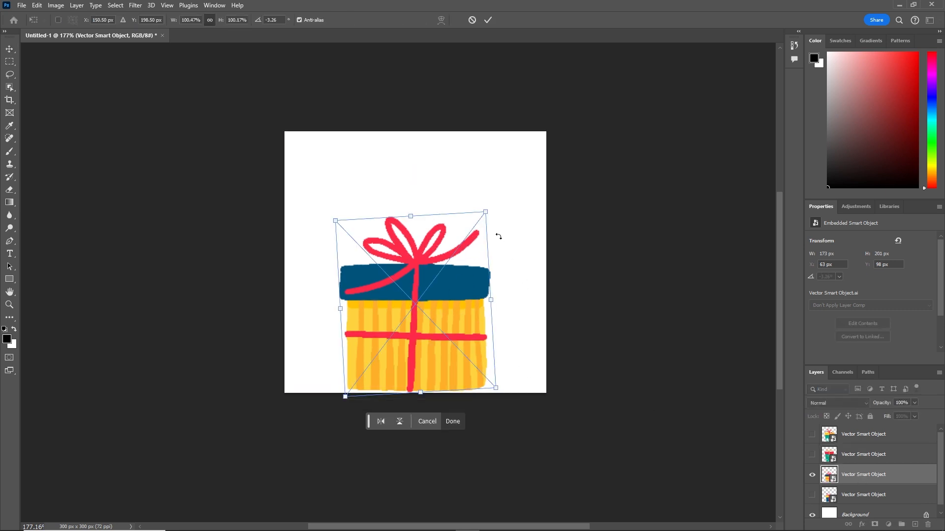
left_click_drag(485, 211, 514, 173)
left_click_drag(472, 312, 456, 316)
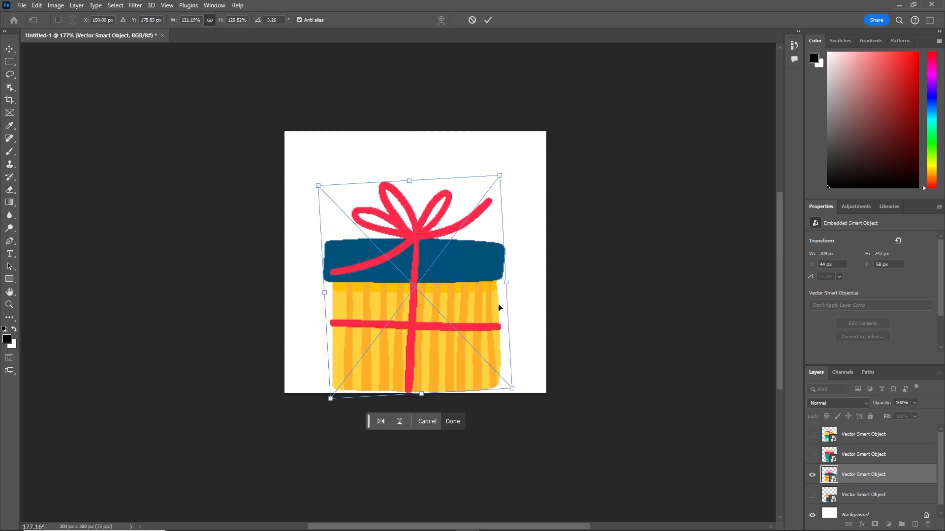
key("Return")
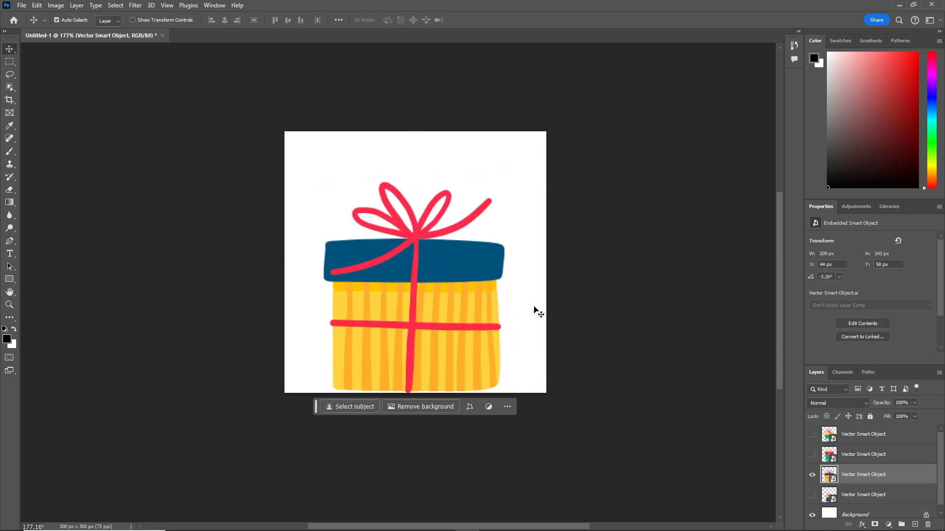
With only the blue dotted present's layer shown, scale it to about 198 × 250 px and centre it along the canvas's bottom edge.
left_click(812, 476)
left_click(812, 495)
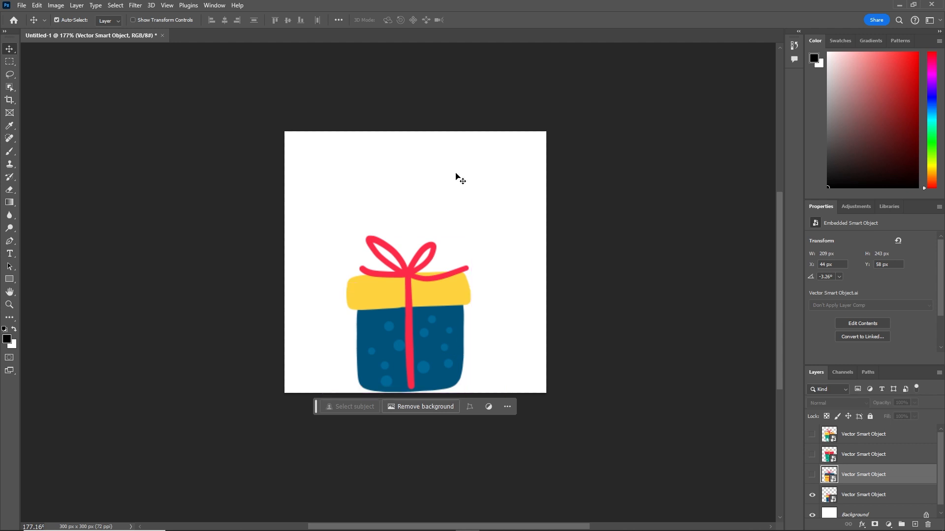
left_click(843, 502)
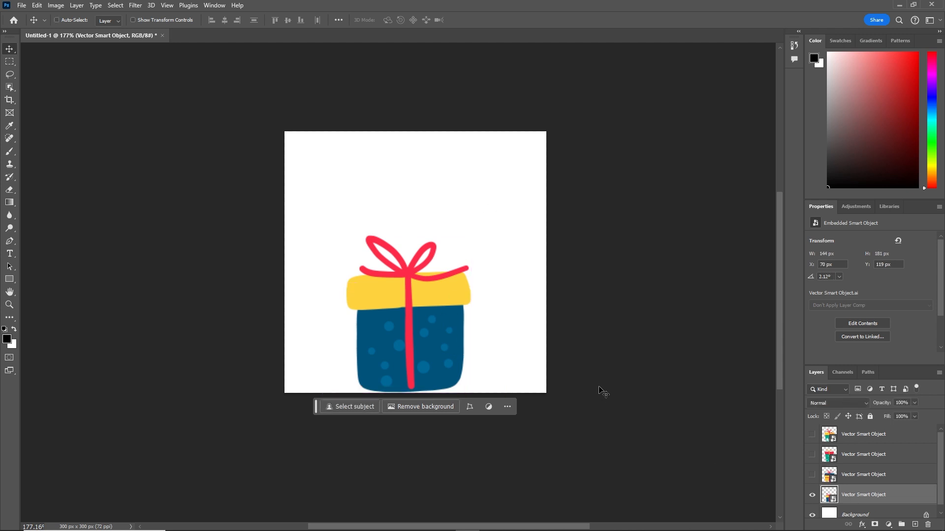
key("ctrl+t")
left_click_drag(476, 236, 527, 177)
left_click_drag(464, 293, 447, 300)
key("Return")
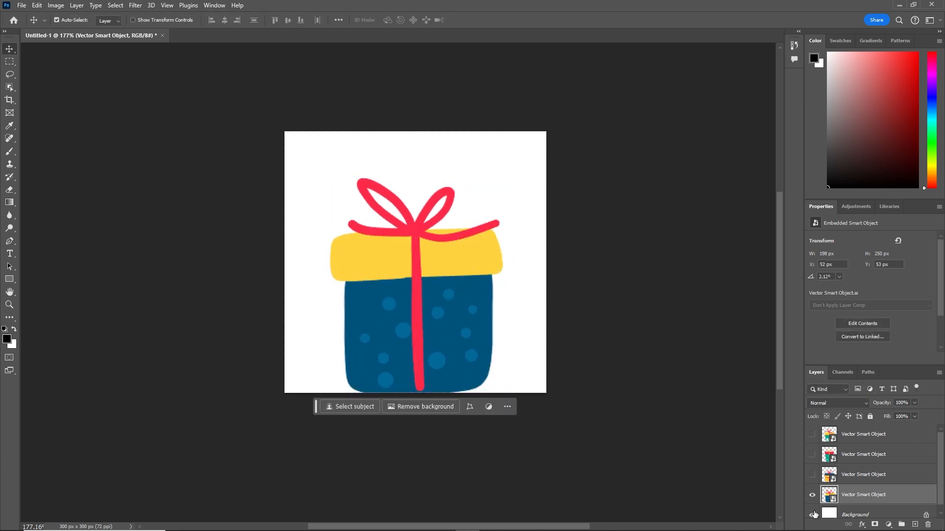
Hide the white Background layer and show all four present layers together.
left_click(812, 516)
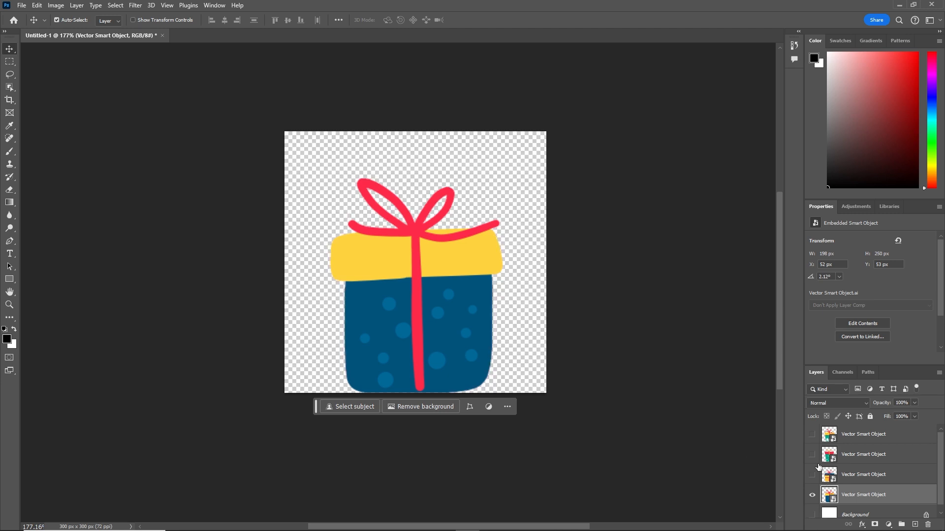
left_click(812, 475)
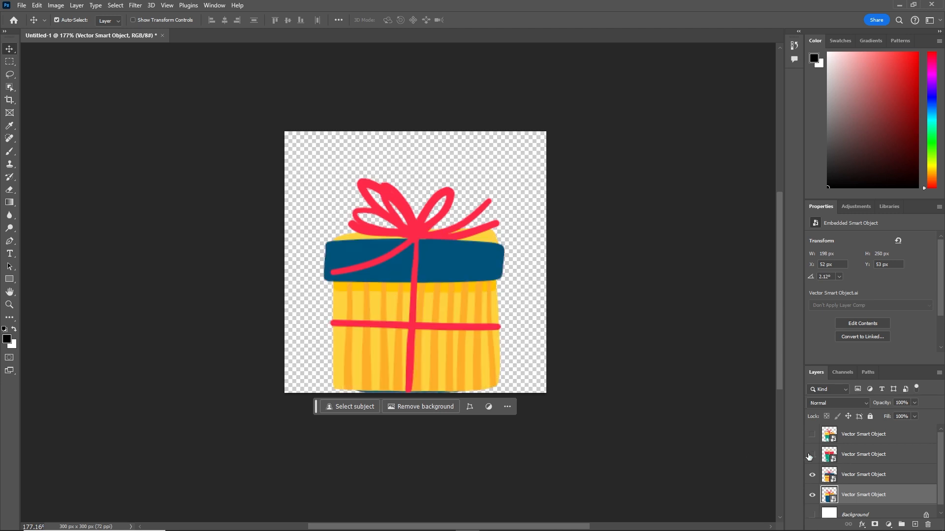
left_click(812, 455)
left_click(812, 435)
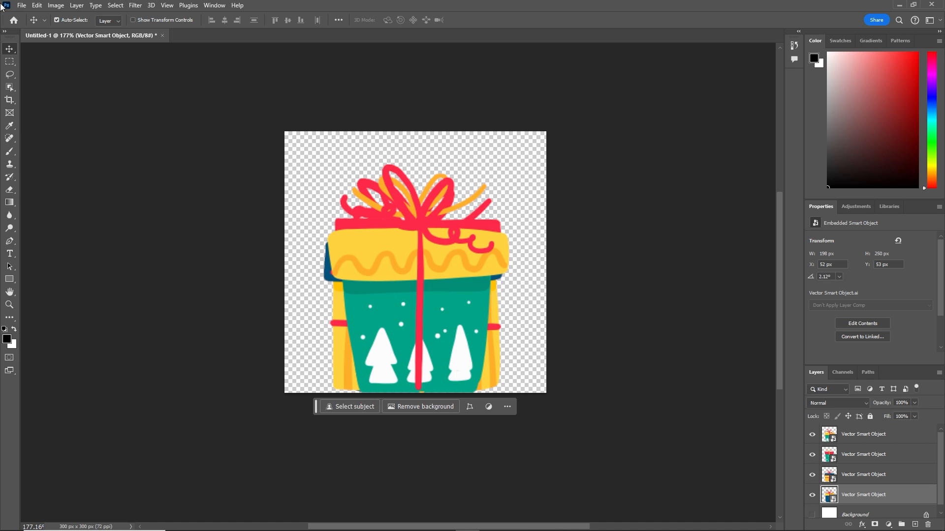
Crop the canvas closer around the stacked presents, to about 237 × 274 px.
key("c")
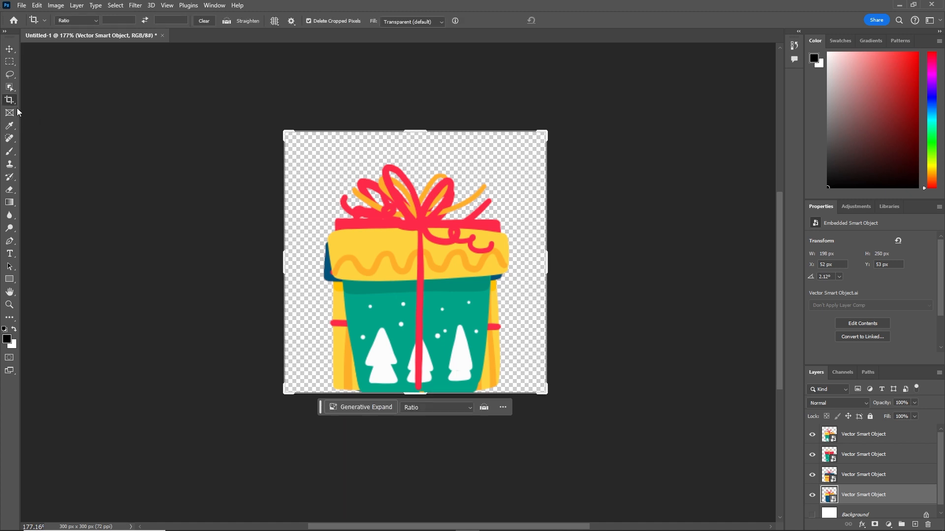
right_click(13, 103)
left_click_drag(411, 131, 416, 144)
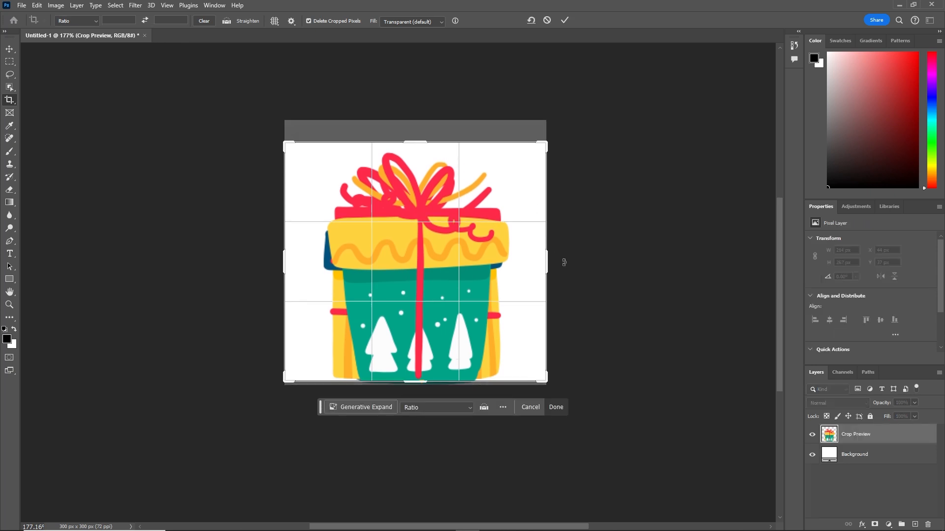
left_click_drag(547, 262, 533, 263)
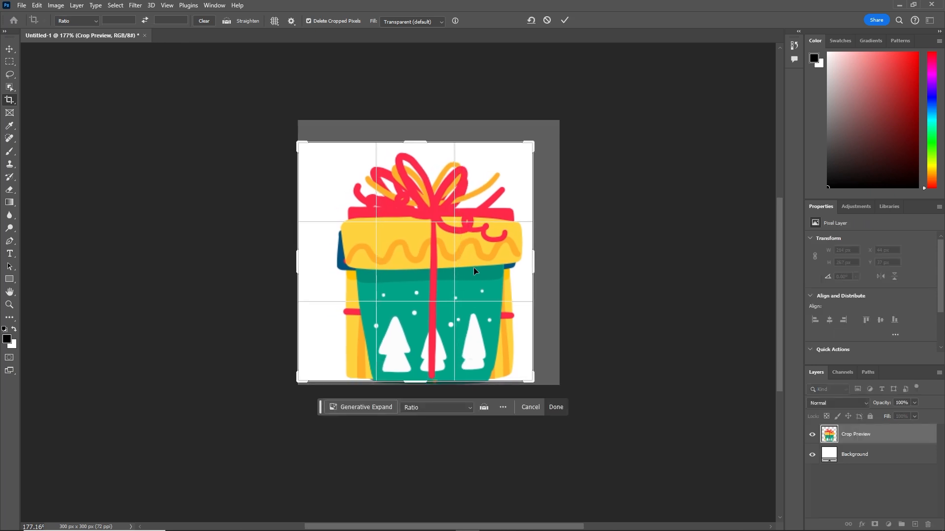
mouse_move(299, 262)
left_mouse_down()
mouse_move(313, 250)
mouse_move(314, 259)
left_mouse_up()
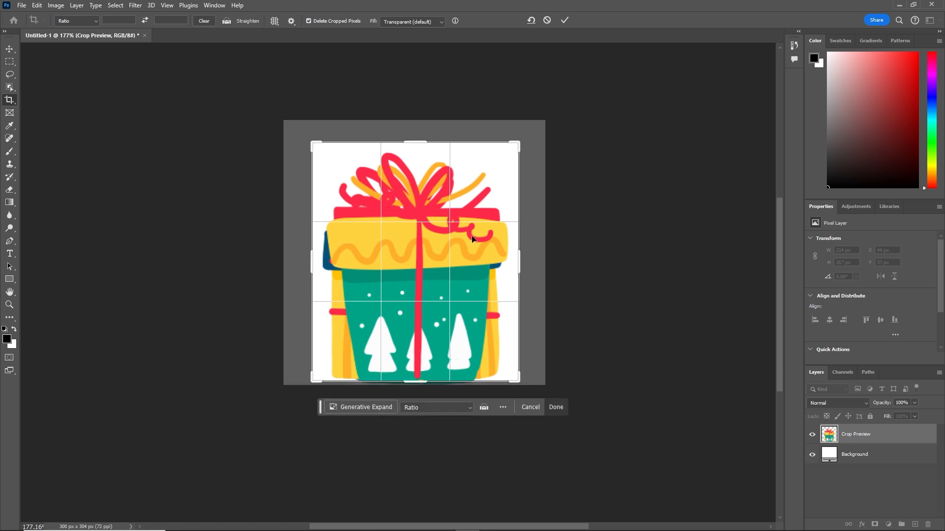
key("Return")
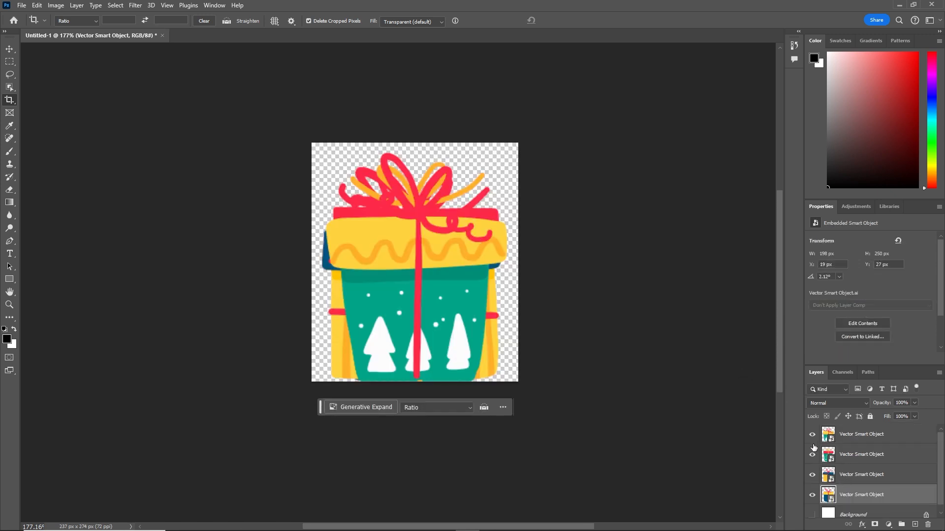
Show only the blue dotted present's layer and start exporting it as a transparent PNG.
left_click(813, 454)
left_click(812, 473)
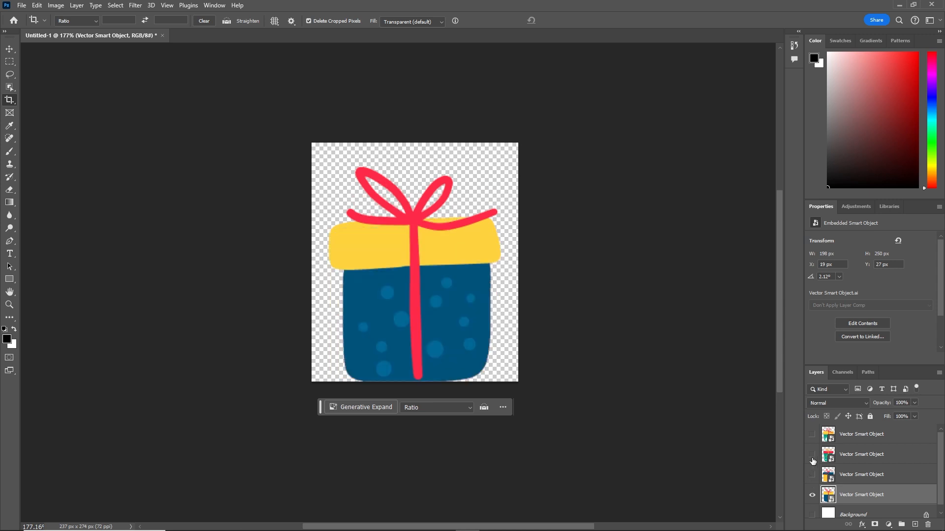
left_click(22, 5)
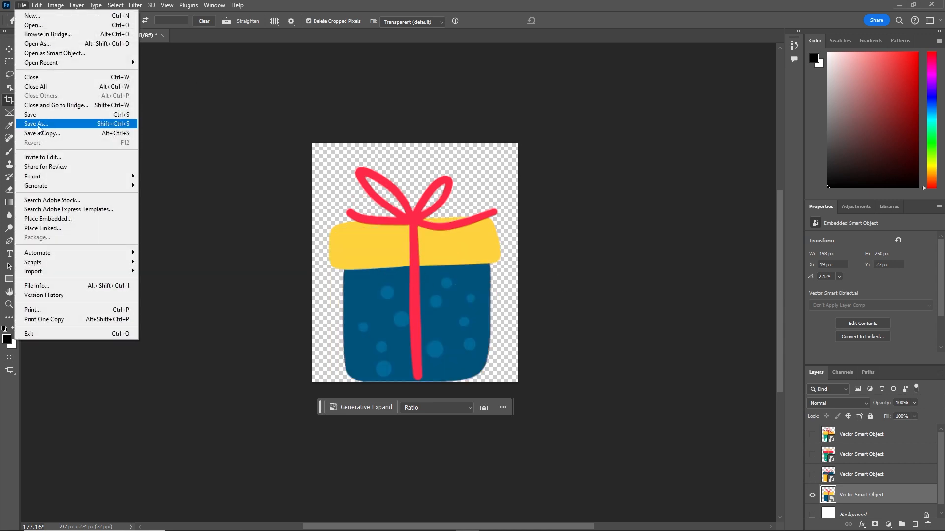
mouse_move(55, 179)
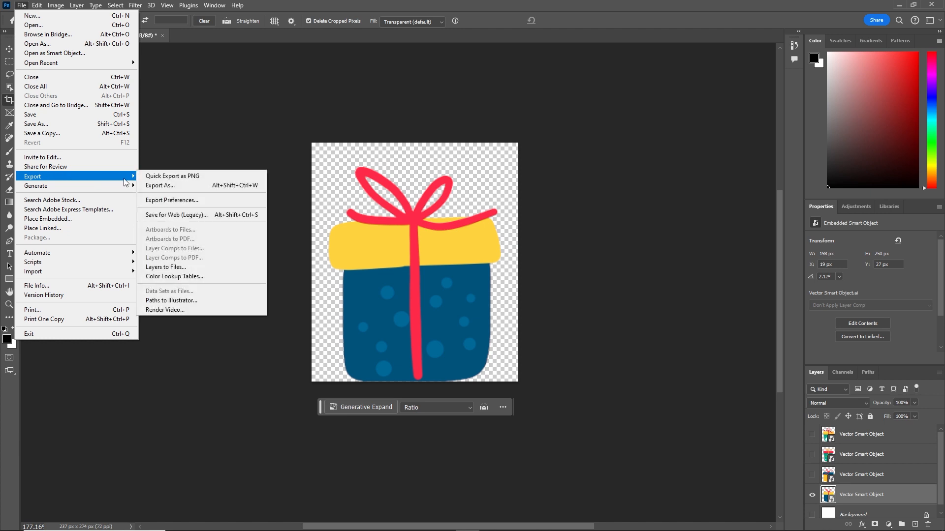
left_click(160, 186)
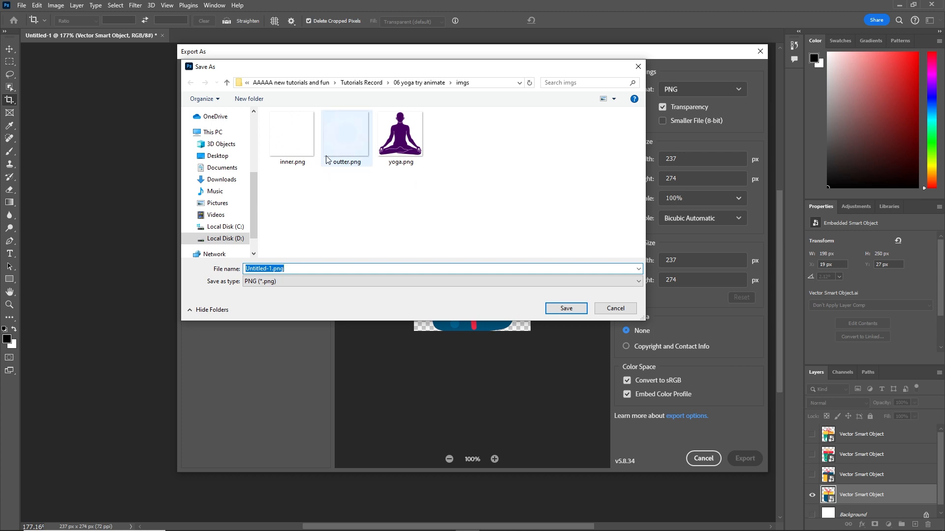
In the tutorial folder of "05 christmas jump presents try", create a folder named "imgs" and open it as the export location.
left_click(366, 83)
scroll(375, 224, "down", 4)
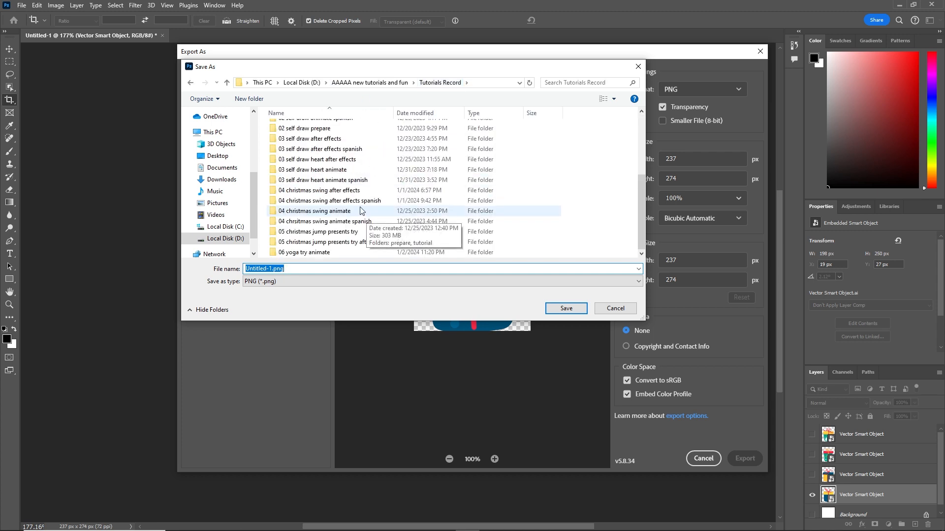
double_click(332, 233)
left_click(293, 161)
double_click(292, 161)
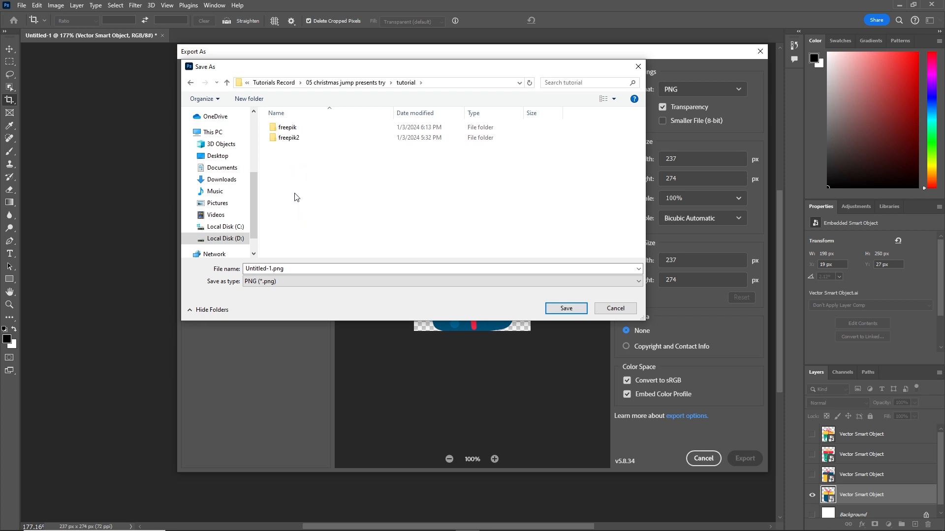
right_click(291, 170)
mouse_move(372, 294)
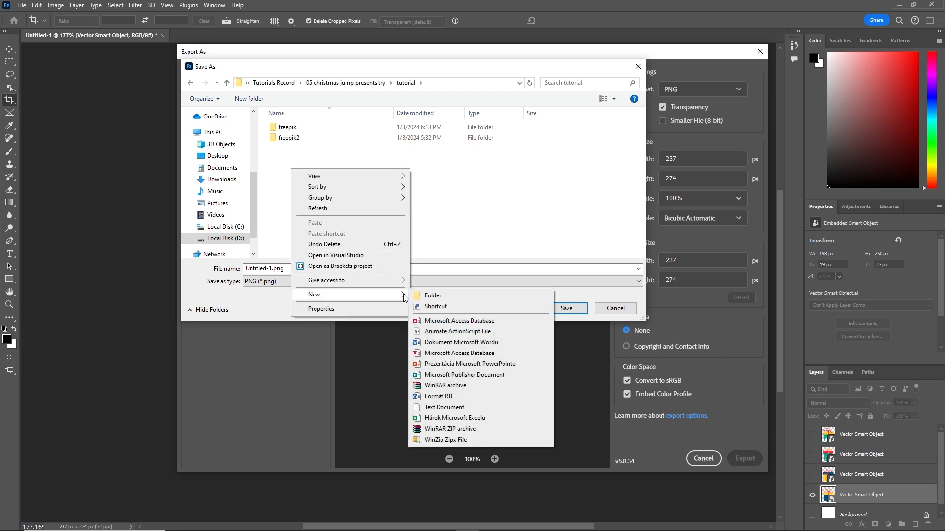
left_click(426, 296)
type("imgs")
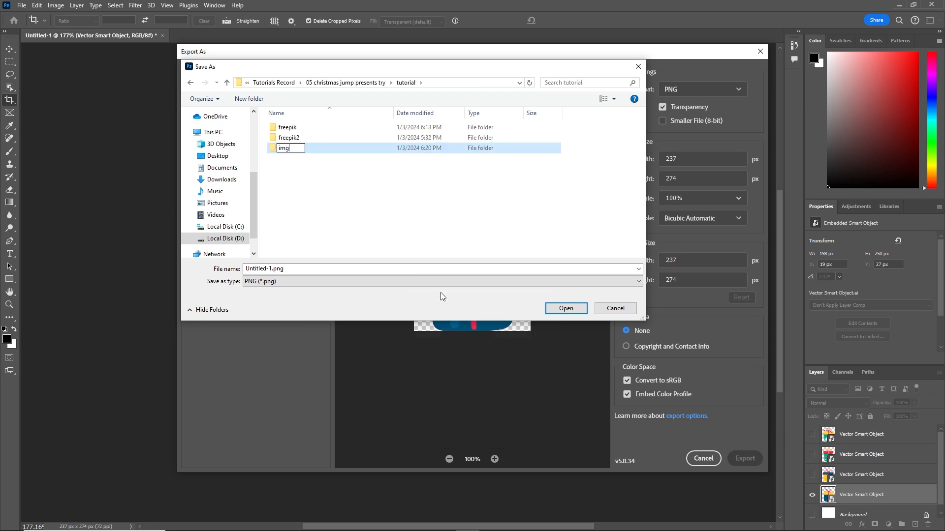
key("Return")
double_click(285, 148)
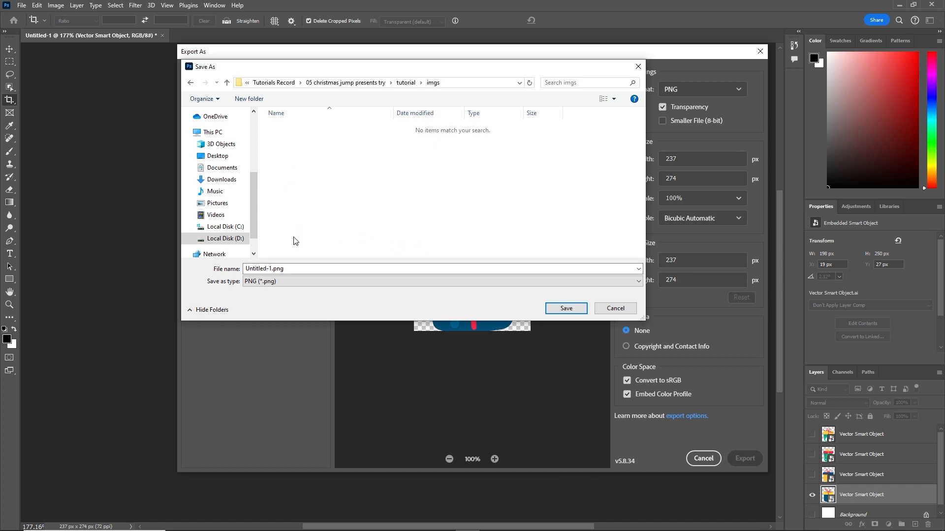
Save the blue dotted present's PNG export under the name present1.
double_click(297, 269)
type("present1")
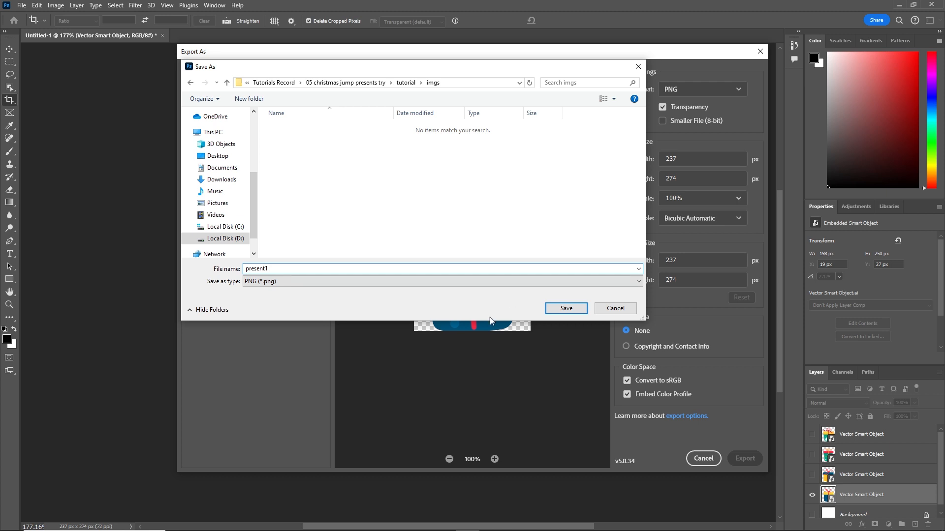
left_click(566, 308)
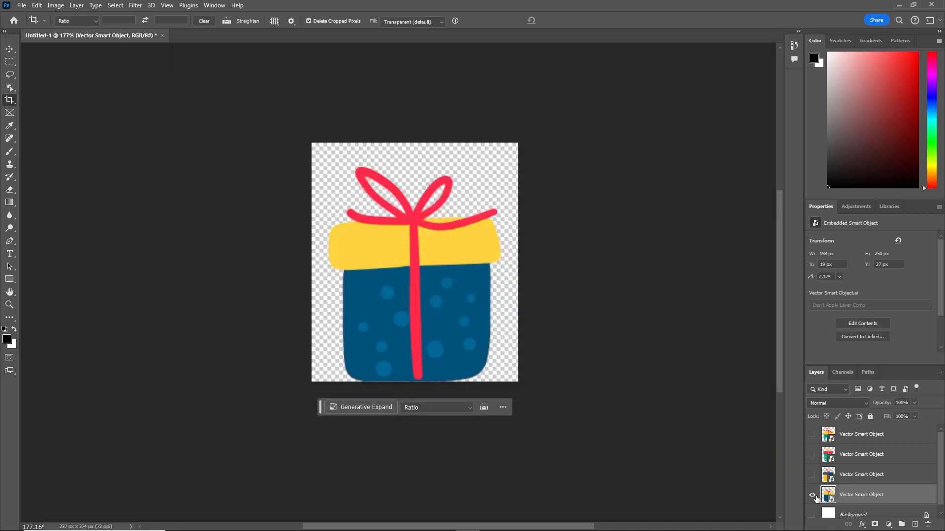
Hide the blue dotted present's layer and show the yellow striped present's layer.
left_click(812, 495)
left_click(812, 475)
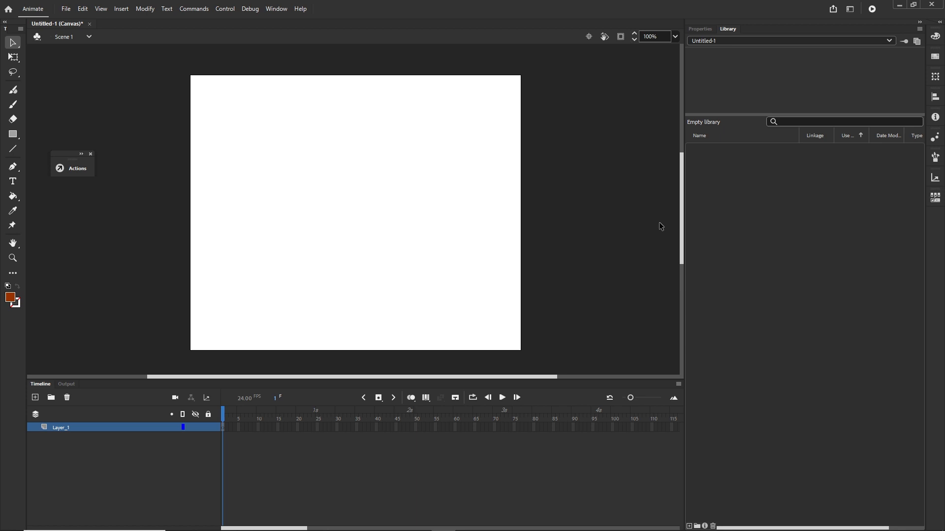
In Adobe Animate, create a new HTML5 Canvas document 672 px wide at 24 fps, entering a custom height as well.
key("ctrl+n")
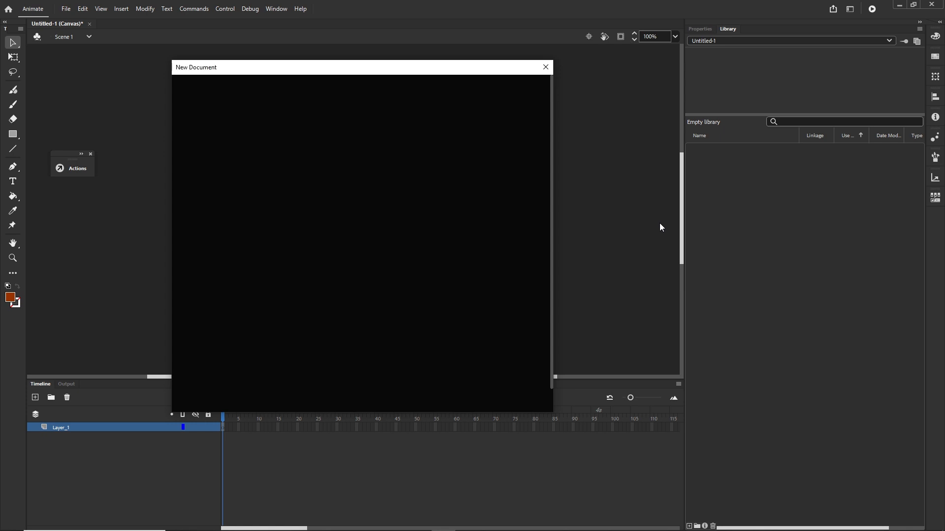
left_click(461, 182)
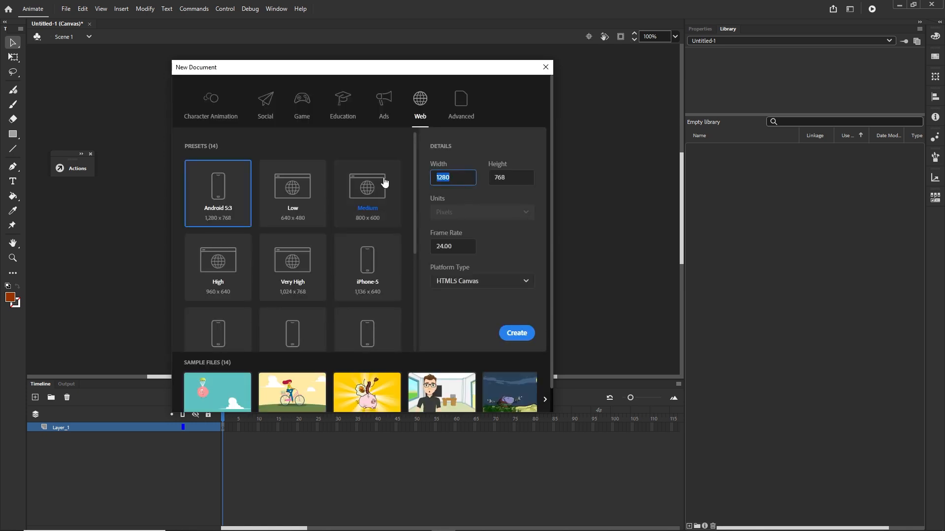
type("672")
left_click(496, 176)
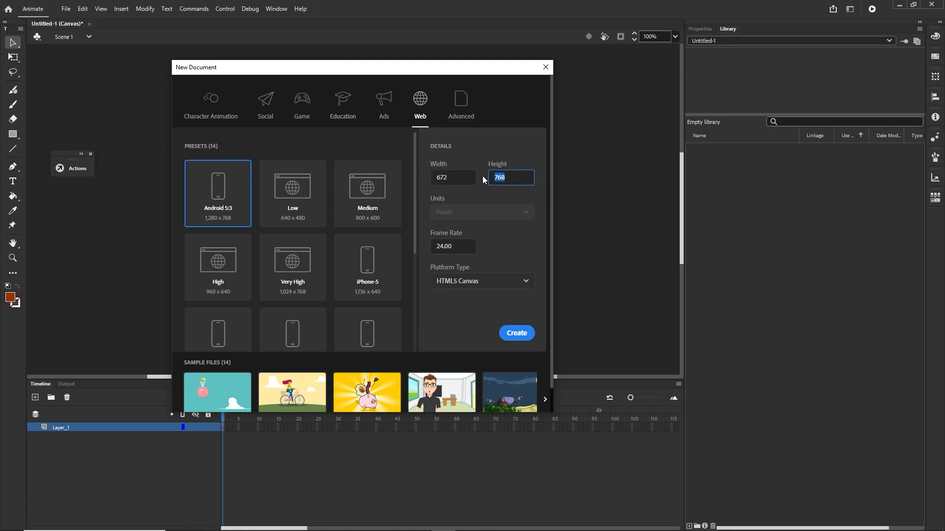
left_click(516, 333)
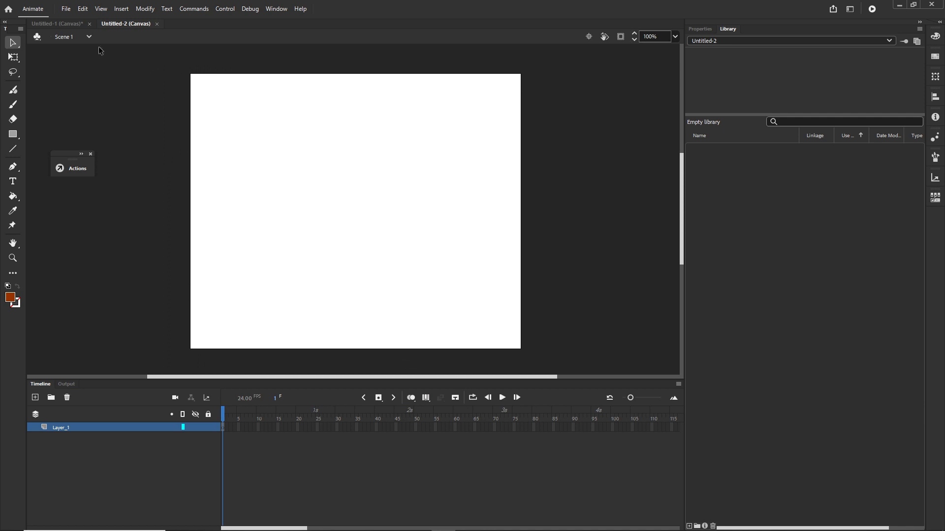
Close the Untitled-1 document without saving it, and open the tutorial's imgs folder in File Explorer.
left_click(90, 24)
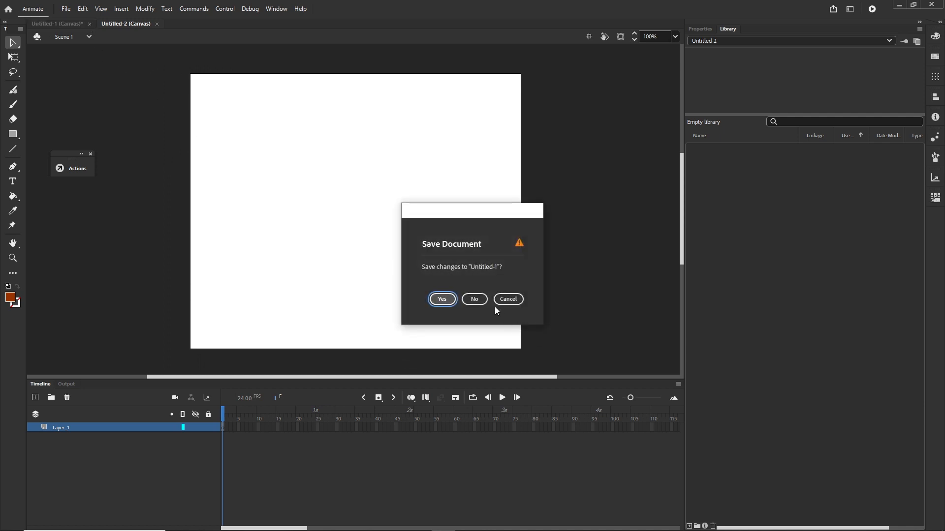
left_click(475, 300)
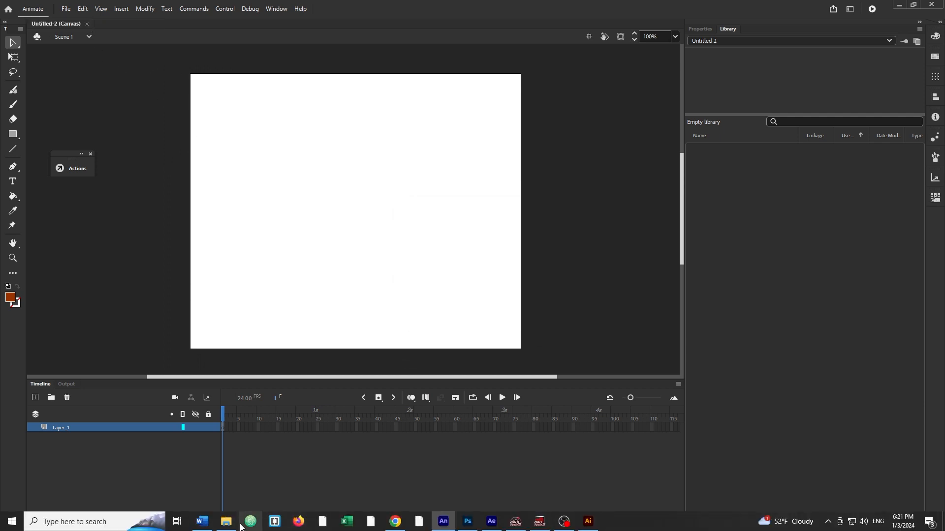
left_click(225, 521)
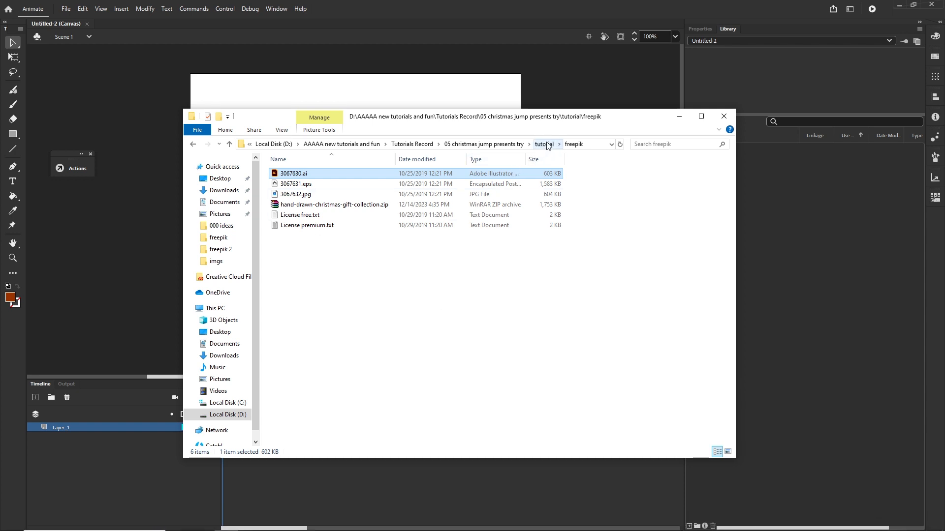
left_click(545, 144)
double_click(294, 194)
Import present1.png through present4.png from the imgs folder onto the stage of the Untitled-2 canvas document.
left_click_drag(621, 120, 728, 201)
left_click(571, 278)
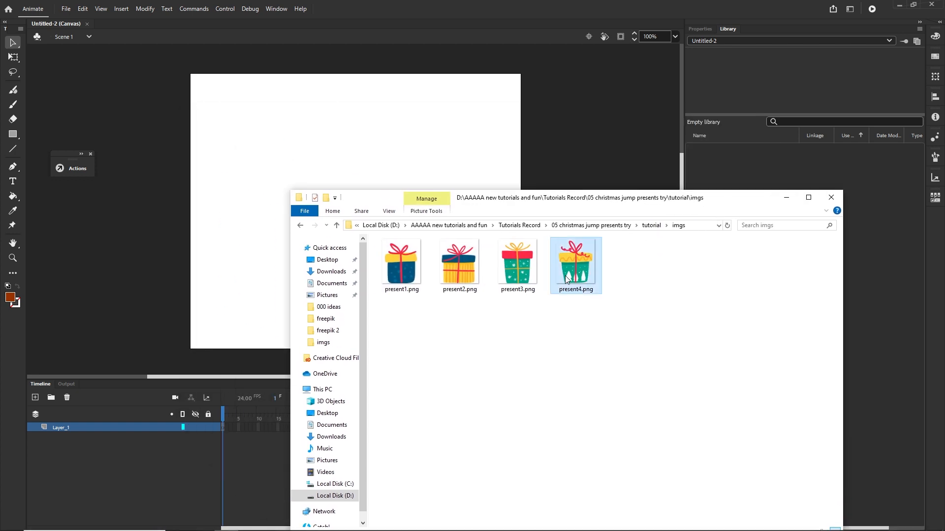
left_click(419, 272, "shift")
left_click_drag(435, 187, 352, 145)
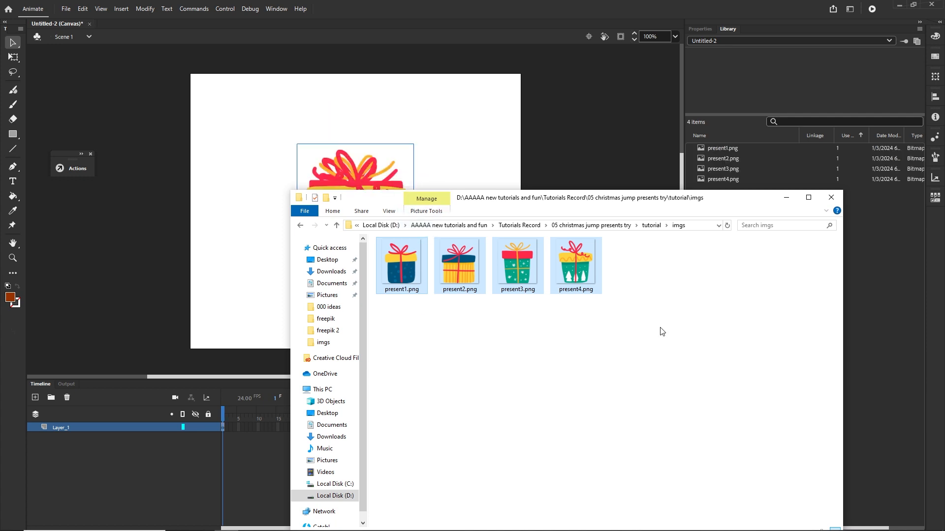
left_click(787, 198)
left_click(554, 352)
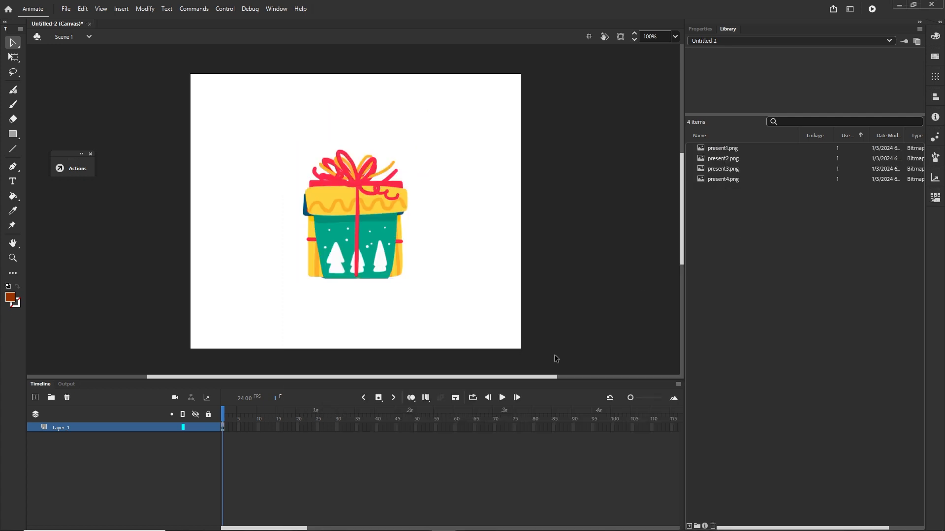
Spread the stacked presents into a row along the stage's lower edge: tree, snowflake, yellow striped and blue dotted.
left_click_drag(364, 243, 250, 315)
left_click(393, 314)
left_click_drag(359, 252, 343, 319)
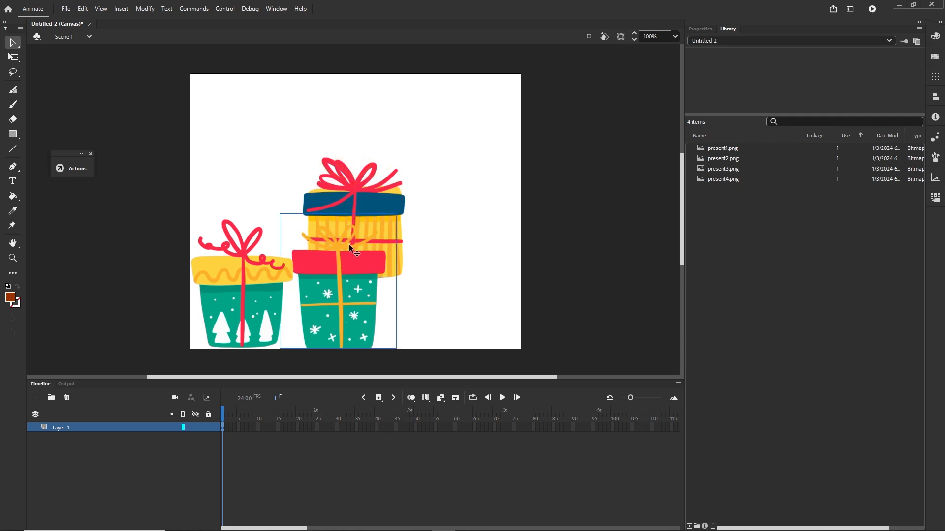
left_click_drag(387, 210, 476, 273)
left_click_drag(375, 199, 566, 271)
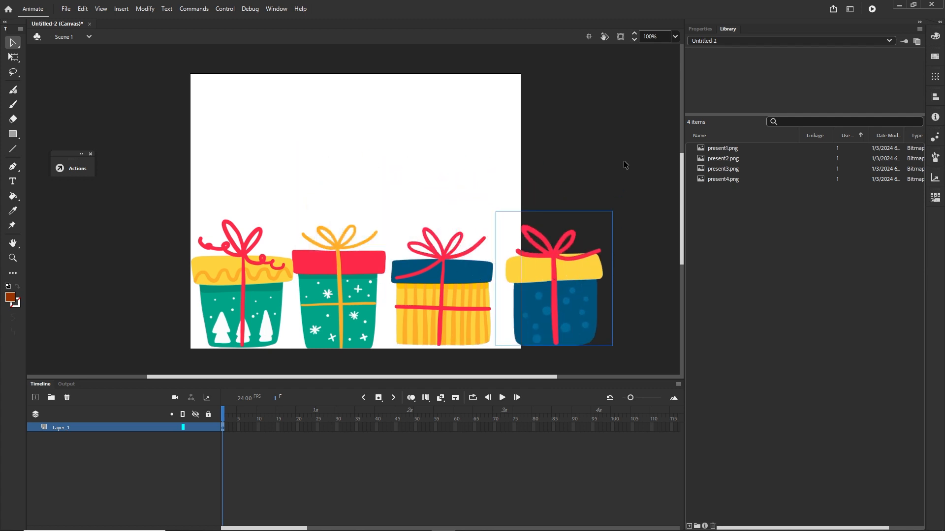
left_click(619, 38)
left_click(620, 38)
left_click(658, 322)
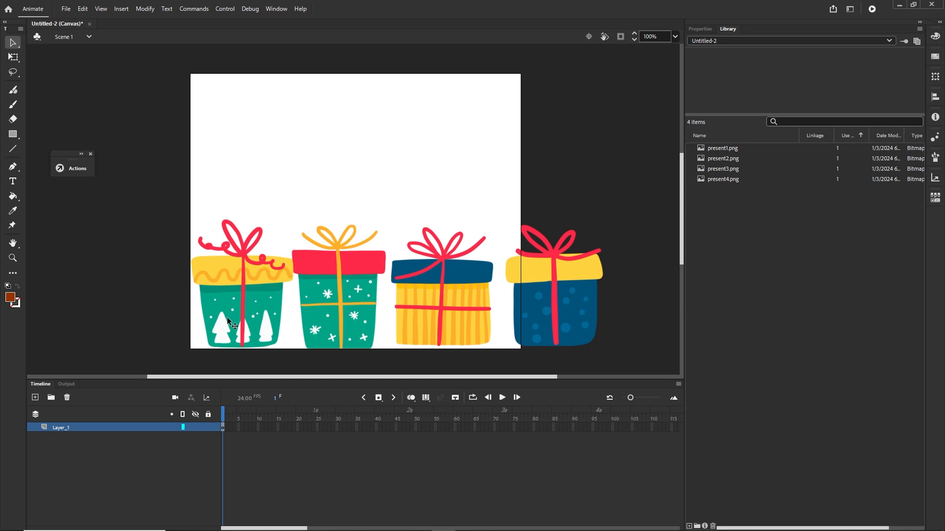
Scale all four presents down together and move the row so it fits within the stage's width near the lower edge.
left_click_drag(618, 313, 172, 296)
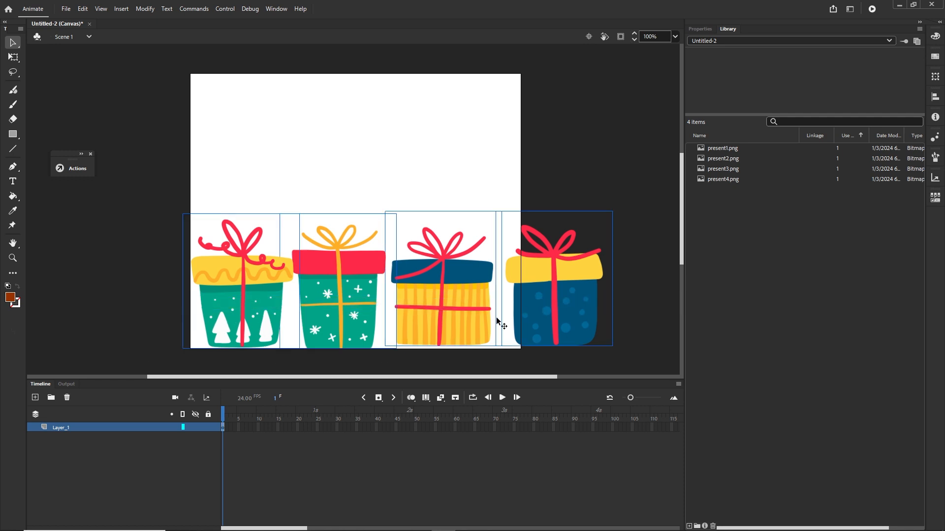
key("q")
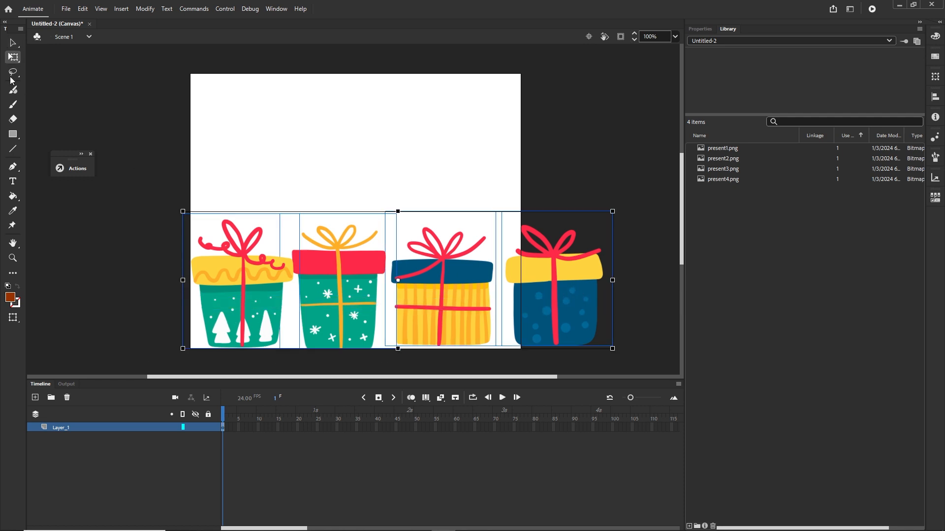
left_click_drag(612, 211, 580, 225)
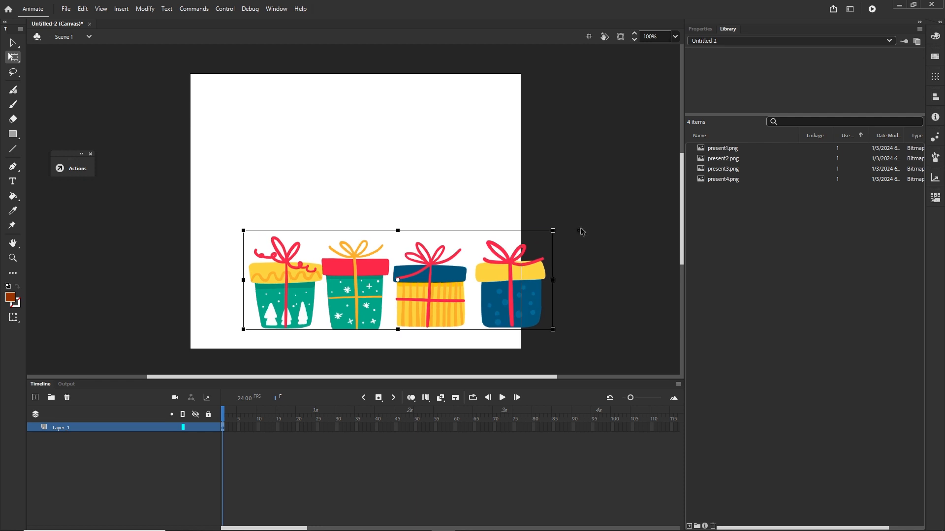
left_click_drag(441, 291, 397, 310)
left_click(571, 290)
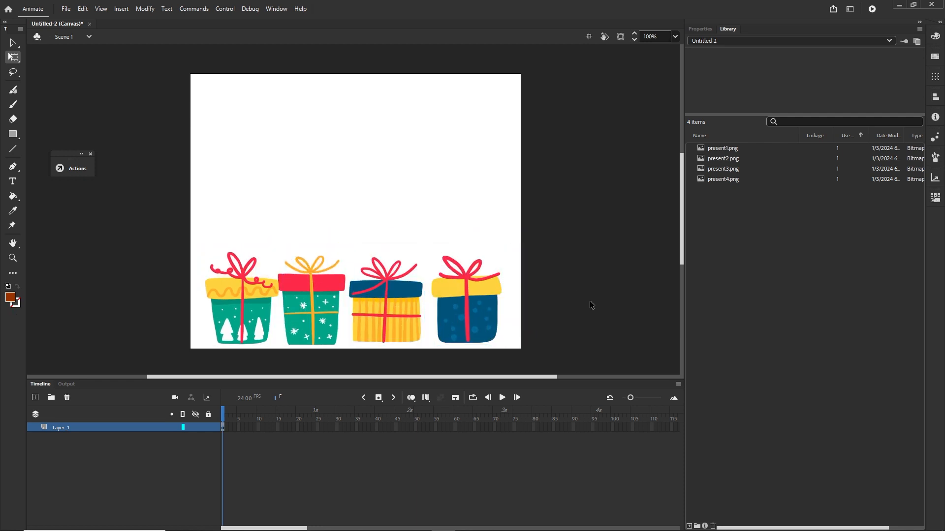
left_click_drag(580, 314, 198, 318)
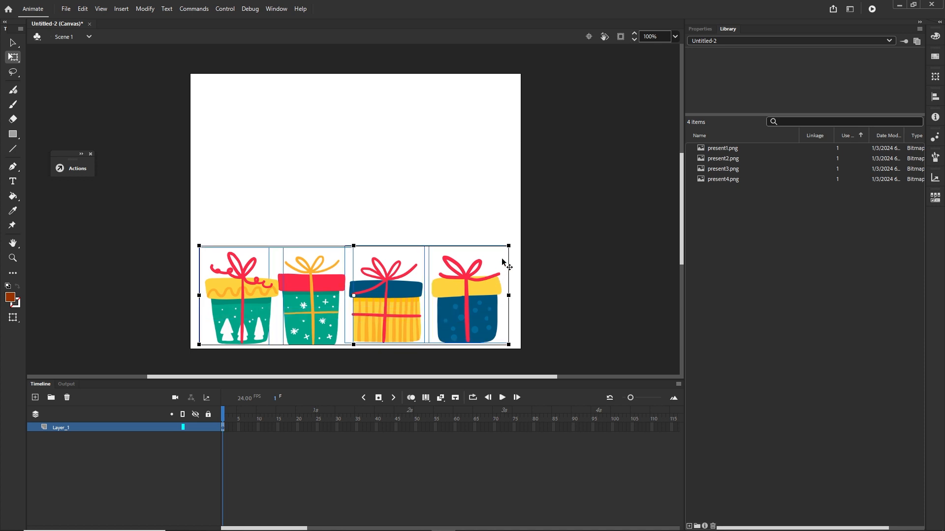
mouse_move(507, 245)
left_mouse_down()
mouse_move(494, 250)
mouse_move(504, 246)
left_mouse_up()
left_click(580, 261)
Nudge the green tree present slightly left and down until its base meets the stage's lower edge.
left_click(264, 330)
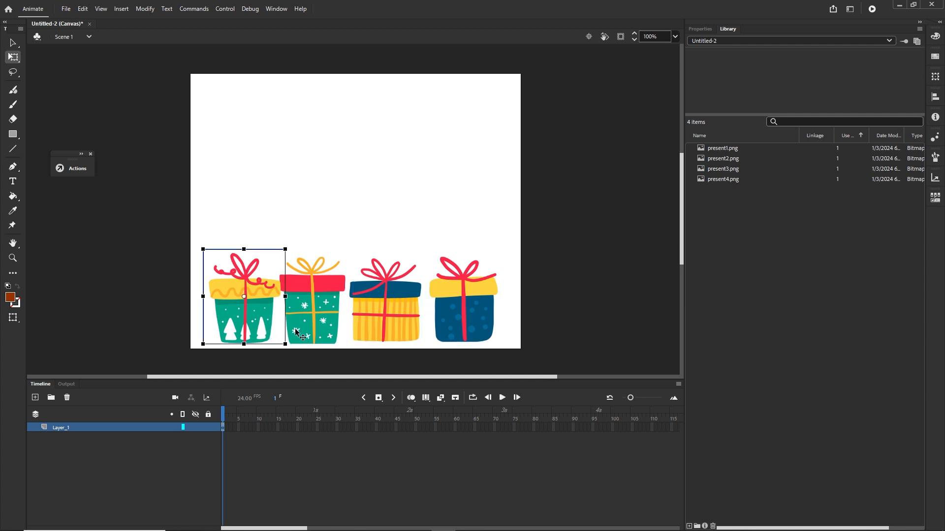
key("shift+Left")
key("Down")
key("Down")
key("Down")
key("Down")
key("Down")
key("Down")
key("Down")
key("Down")
key("Down")
key("Down")
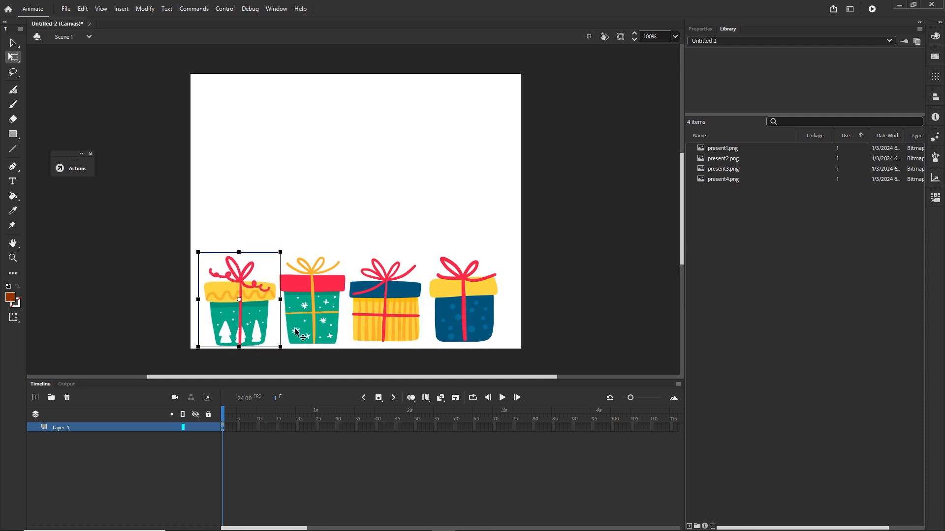
key("Left")
key("Left")
key("Down")
key("Down")
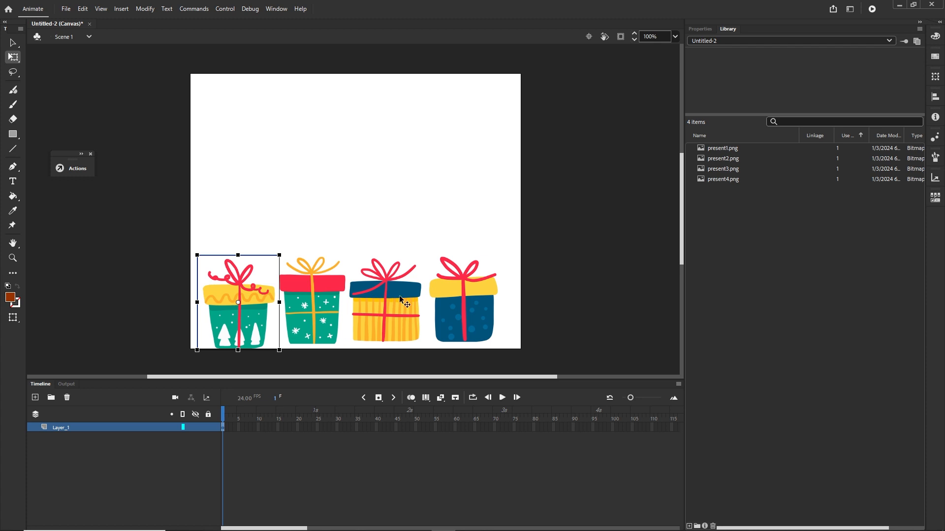
Nudge the green snowflake present down to the stage's lower edge.
left_click(322, 329)
key("Up")
key("Up")
key("Up")
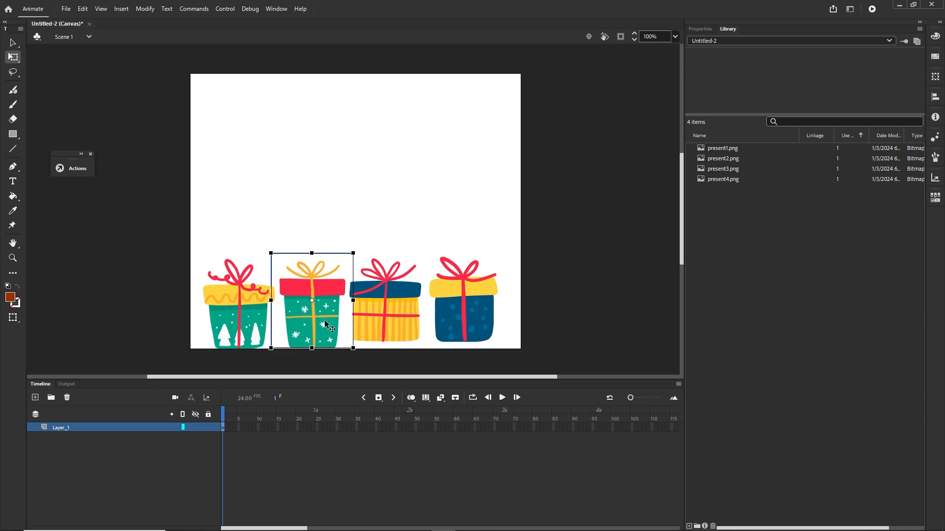
key("Down")
key("Down")
Nudge the yellow striped present down to the stage's lower edge and slightly right to even out the spacing.
left_click(382, 314)
key("shift+Down")
key("shift+Down")
key("Up")
key("Up")
key("Up")
key("Up")
key("Right")
key("Right")
key("Right")
key("Right")
key("Right")
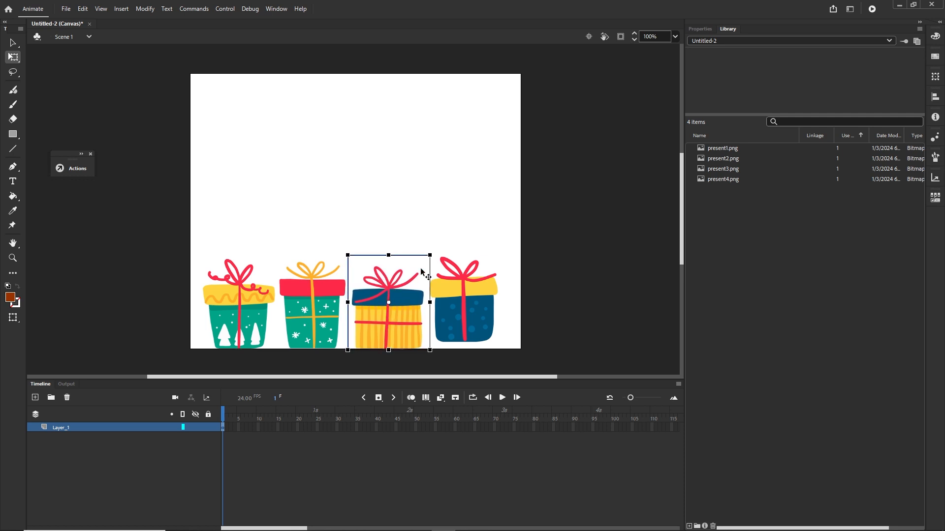
Nudge the blue dotted present down to the stage's lower edge and slightly right.
left_click(470, 320)
key("Down")
key("Down")
key("Down")
key("Down")
key("Down")
key("Down")
key("Down")
key("Down")
key("Down")
key("Down")
key("Right")
key("Right")
key("Down")
key("Down")
left_click(598, 324)
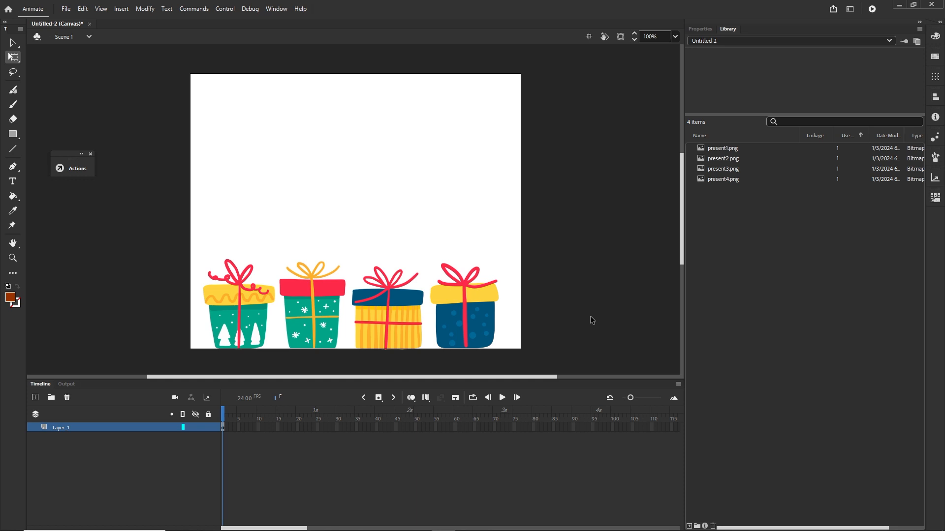
Distribute the four presents from Layer_1 onto separate layers.
left_click(61, 428)
left_click(548, 353)
left_click_drag(575, 331, 135, 379)
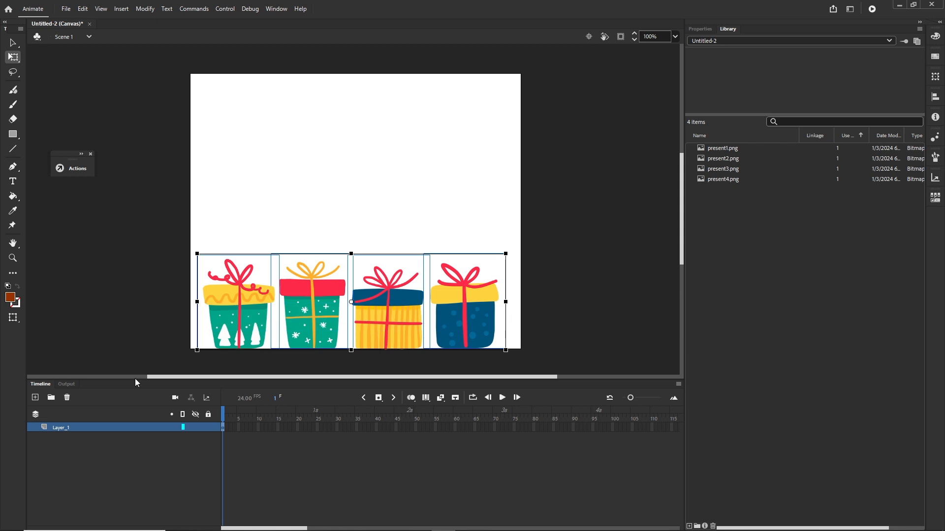
right_click(253, 327)
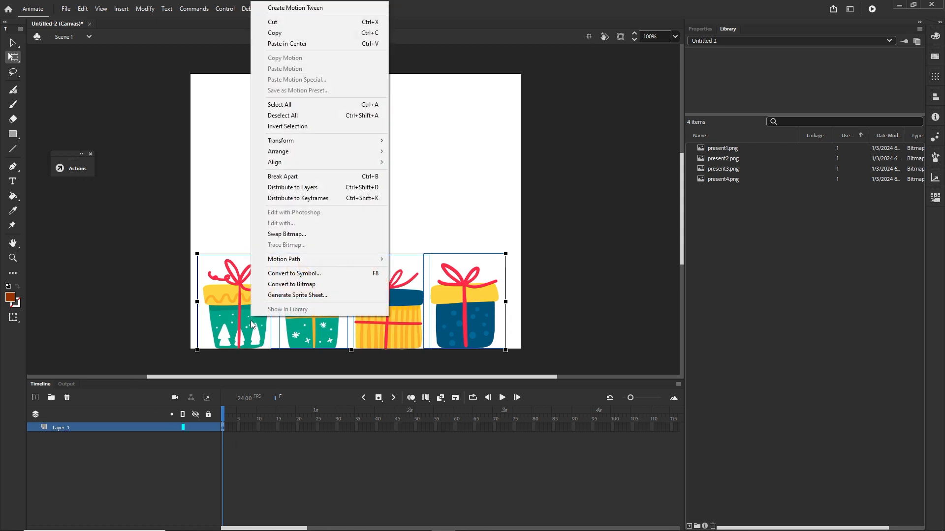
left_click(301, 188)
left_click(104, 481)
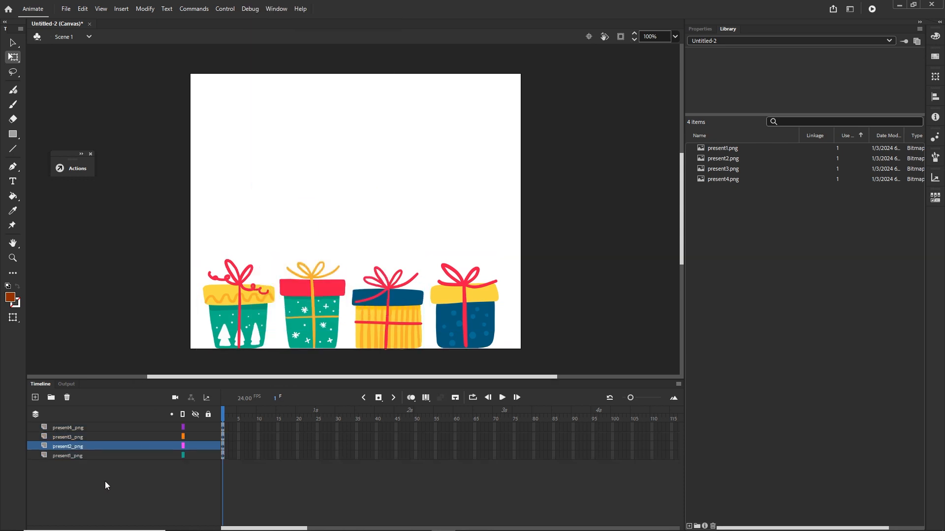
Convert the green tree present to a Movie Clip symbol, keeping the default name.
left_click(240, 323)
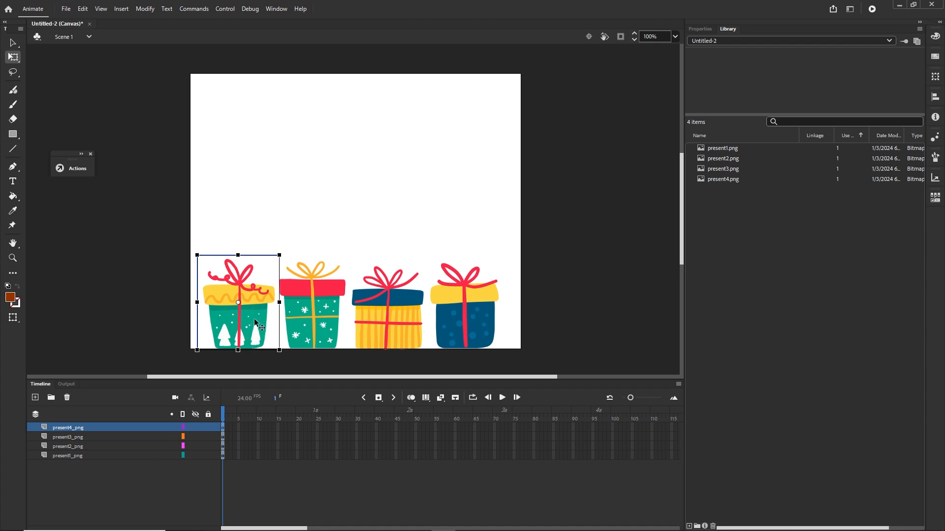
left_click(145, 8)
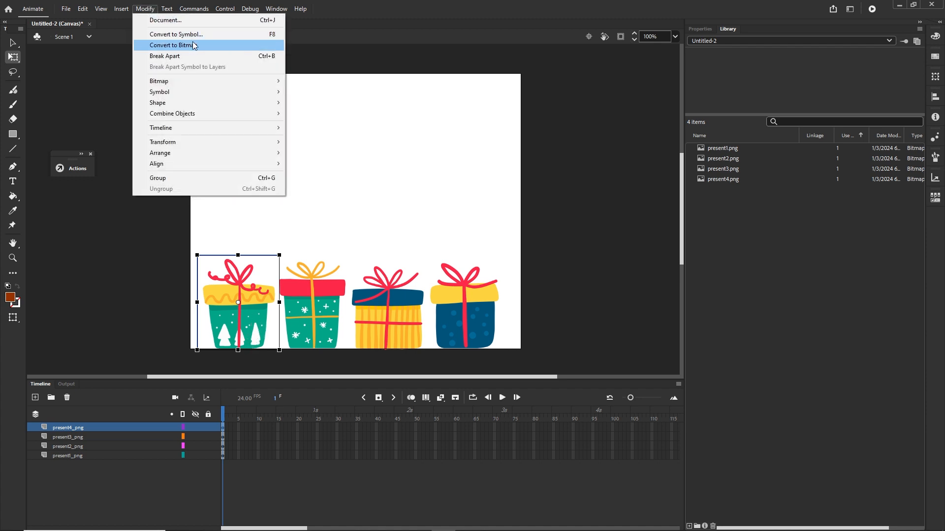
left_click(266, 35)
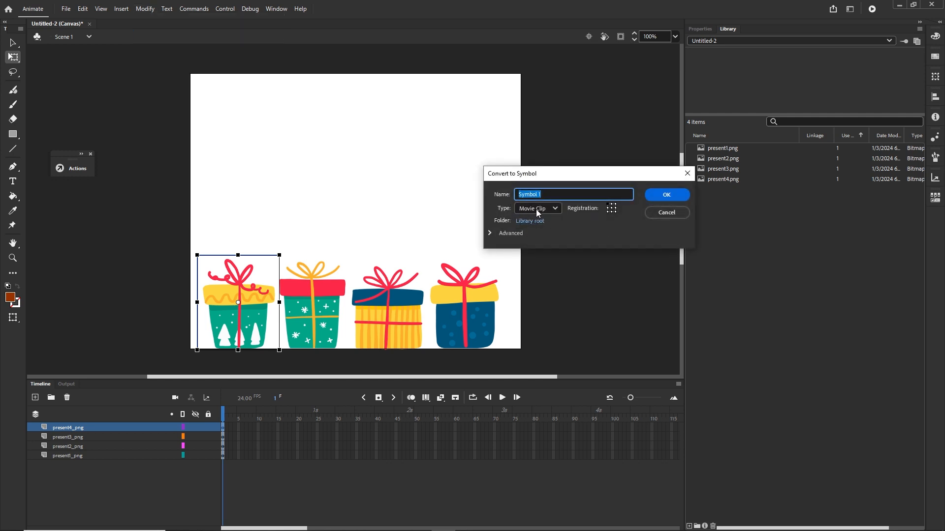
left_click(676, 197)
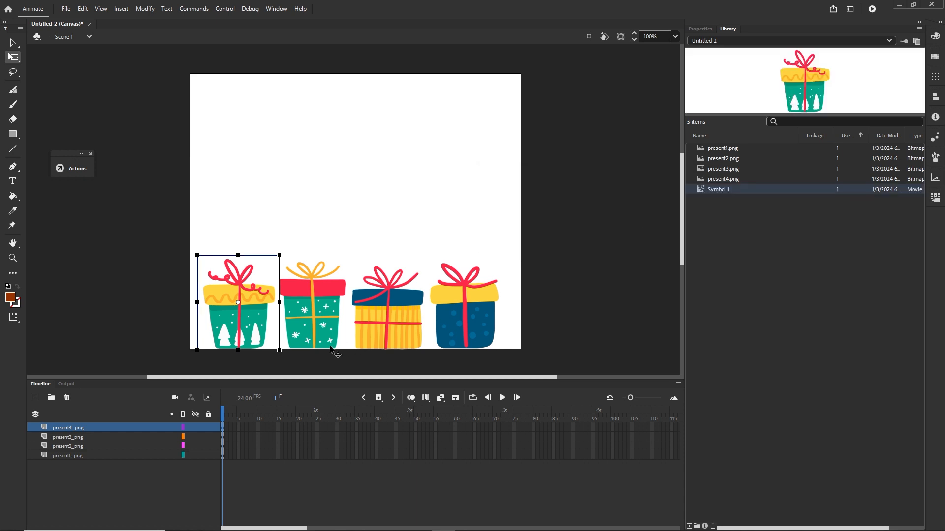
Convert the snowflake, yellow striped and blue dotted presents to separate Movie Clip symbols with the default names.
left_click(308, 328)
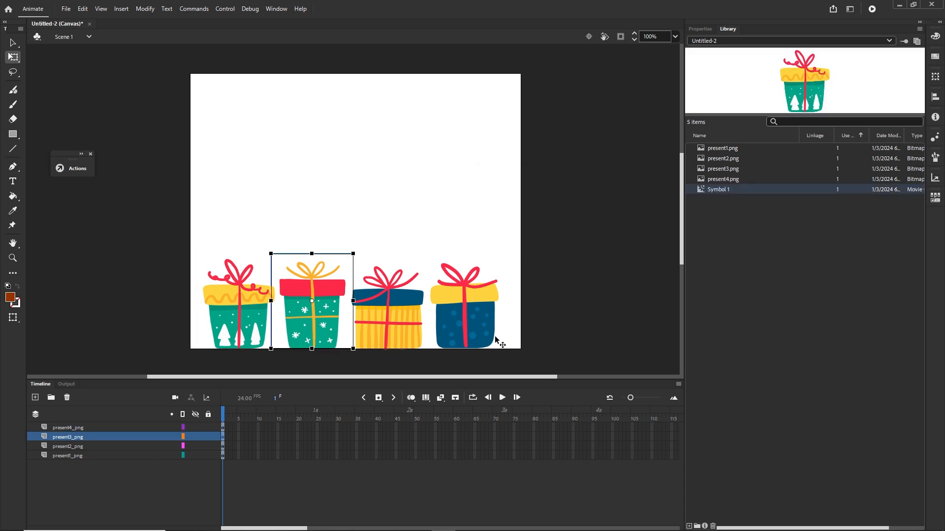
key("F8")
key("Return")
left_click(394, 320)
key("F8")
key("Return")
left_click(477, 337)
key("F8")
key("Return")
left_click(571, 291)
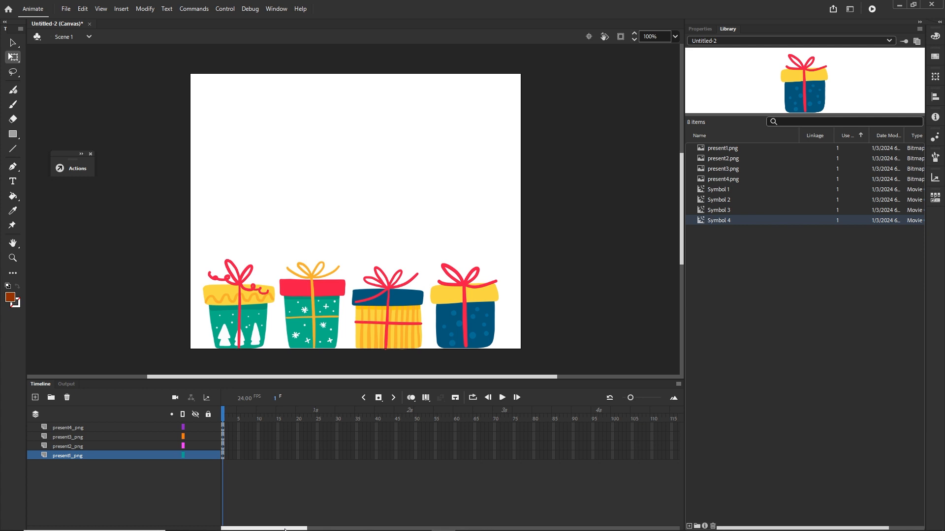
Extend all four present layers to frame 120 by inserting frames, and return the playhead to frame 1.
left_click_drag(284, 529, 343, 530)
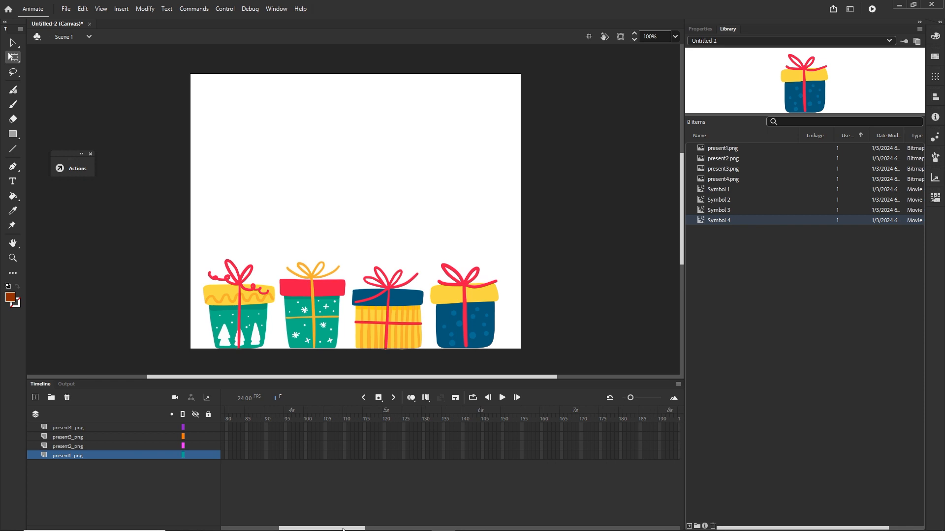
left_click(383, 455)
left_click(385, 428, "shift")
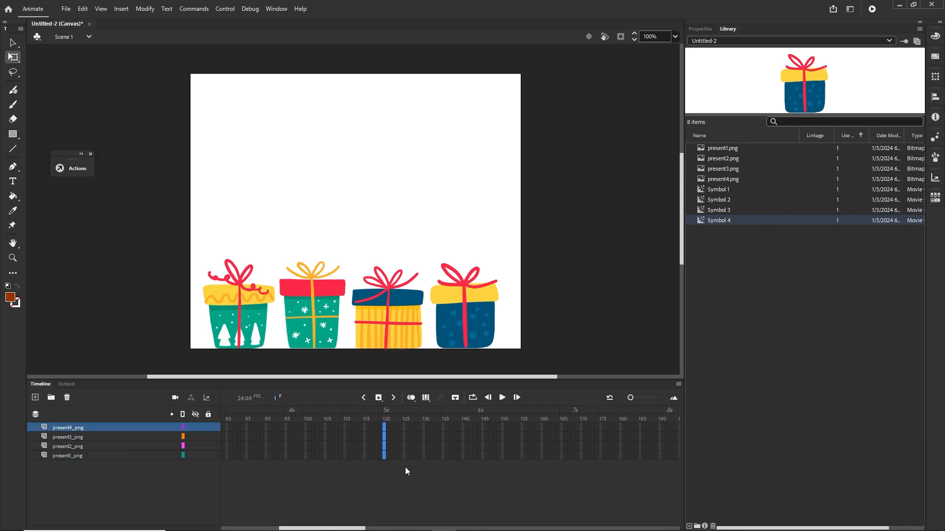
right_click(384, 438)
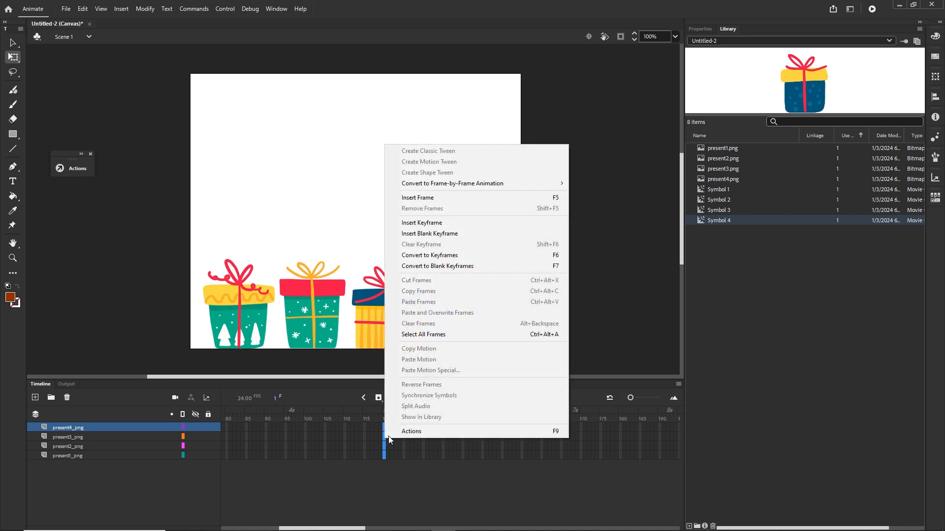
left_click(445, 200)
left_click(435, 445)
left_click_drag(385, 410, 69, 416)
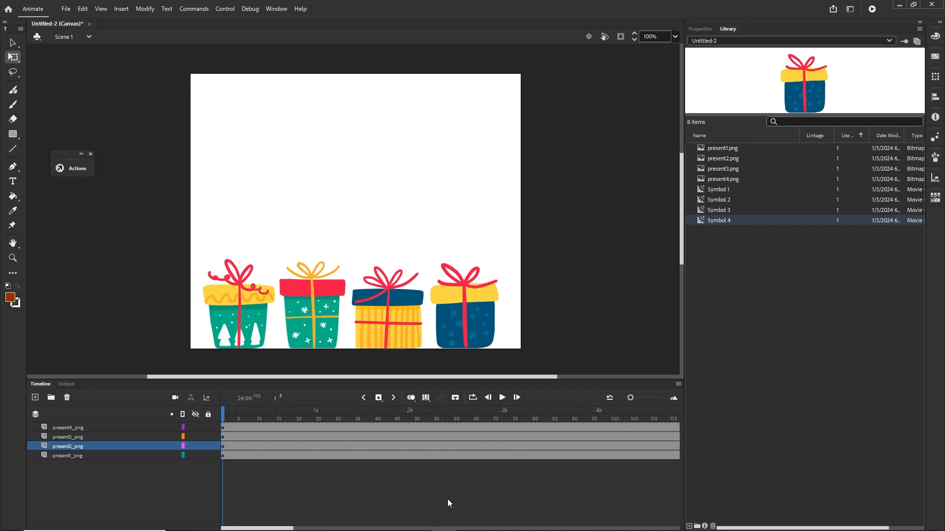
Insert a keyframe at frame 20 on the snowflake present's layer, present3_png.
left_click(317, 324)
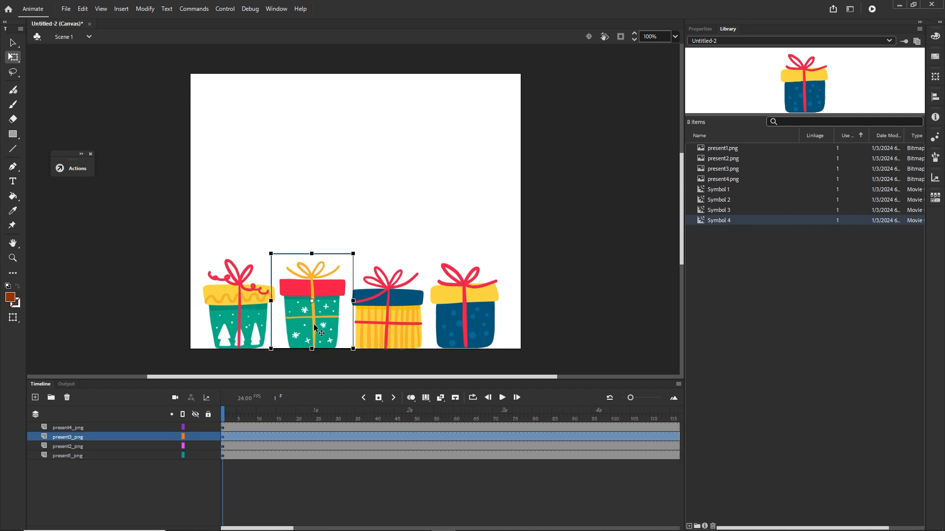
left_click(295, 473)
left_click(298, 437)
key("F6")
right_click(299, 438)
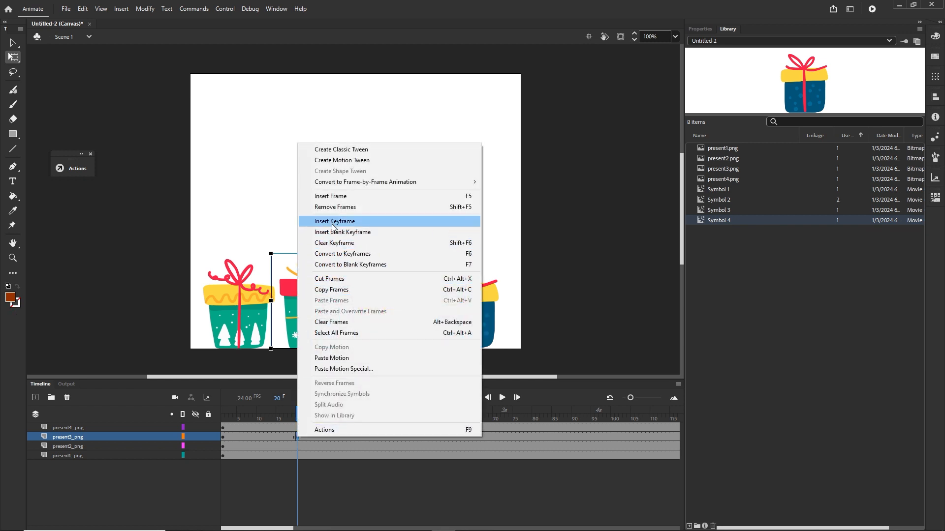
At frame 20, raise the snowflake present straight up until its base is about level with the tops of the neighbouring presents' bows.
left_click(358, 475)
left_click(297, 437)
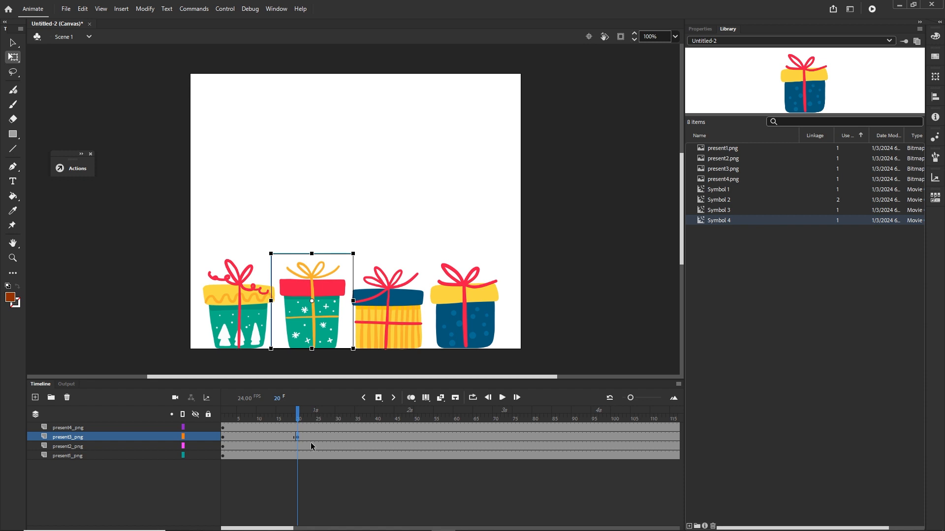
key("shift+Up")
key("shift+Up")
key("shift+Up")
key("shift+Up")
key("shift+Up")
key("shift+Up")
key("shift+Up")
key("shift+Up")
key("shift+Up")
key("shift+Up")
key("shift+Up")
key("shift+Up")
key("shift+Up")
key("shift+Up")
key("shift+Up")
key("shift+Up")
key("shift+Up")
key("shift+Down")
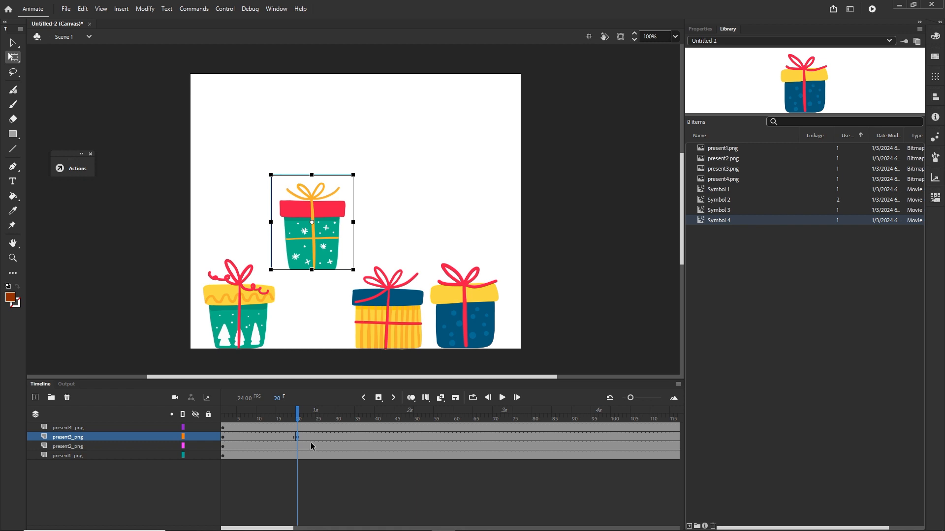
left_click(280, 474)
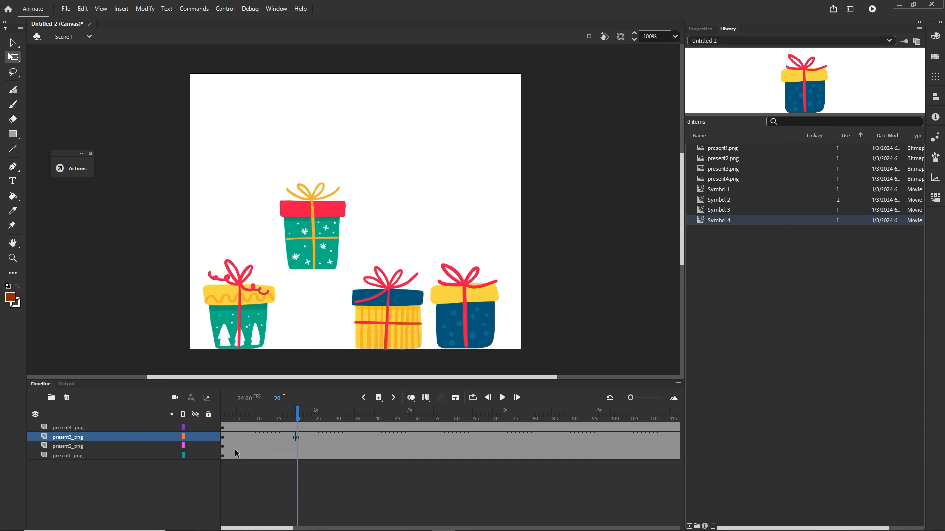
left_click(222, 438)
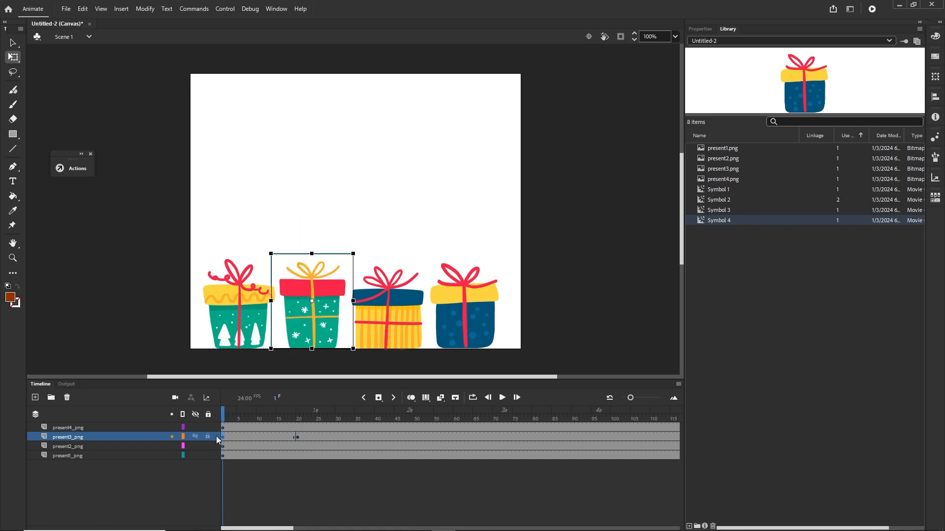
left_click_drag(223, 437, 313, 438)
left_click_drag(378, 436, 378, 436)
key("ctrl+z")
Copy the frame 1 keyframe of the present3_png layer and paste it at frame 40 of the same layer.
right_click(224, 437)
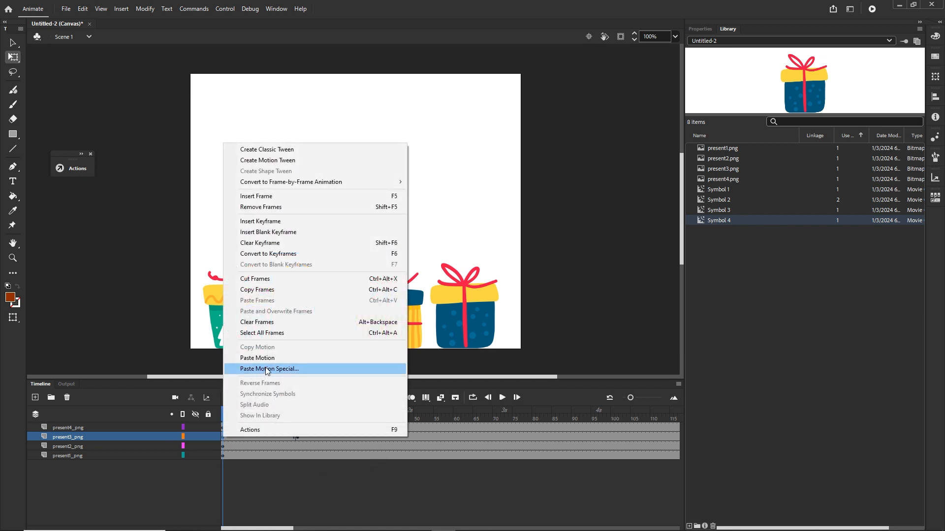
left_click(262, 290)
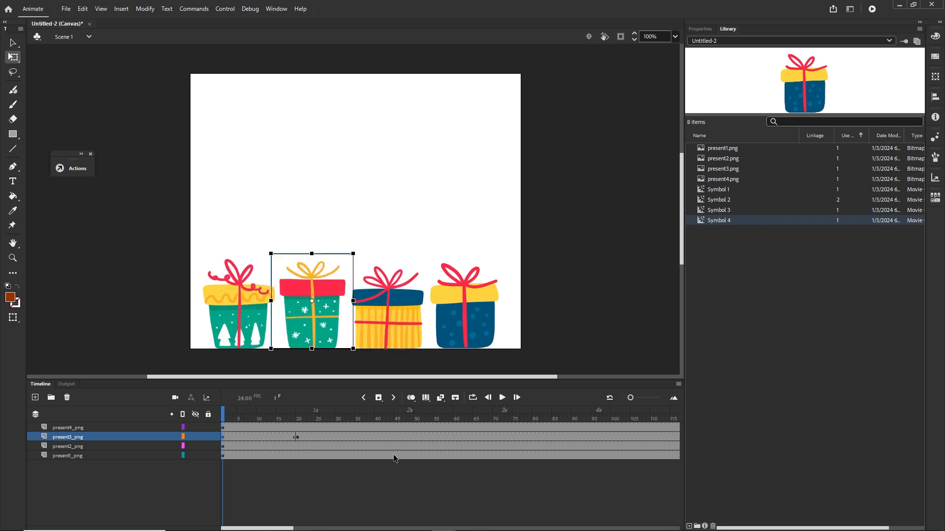
right_click(376, 439)
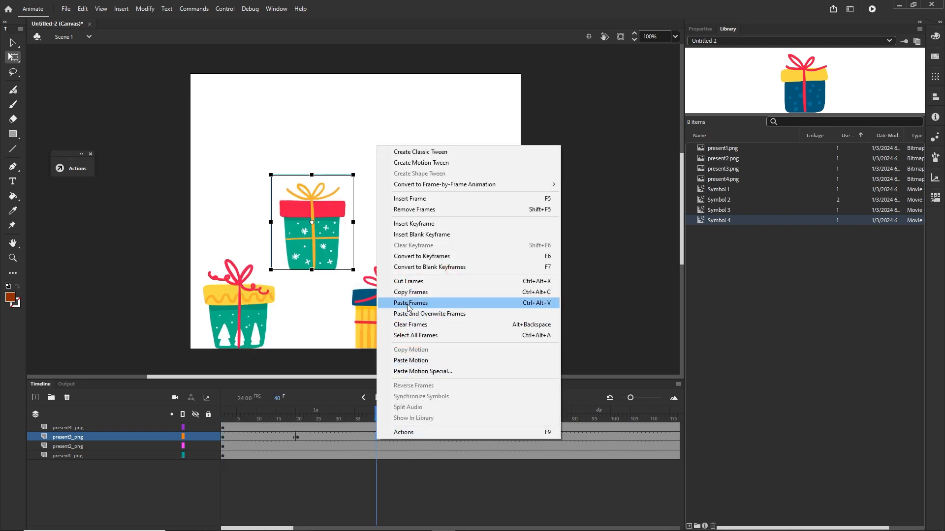
left_click(401, 303)
left_click(330, 512)
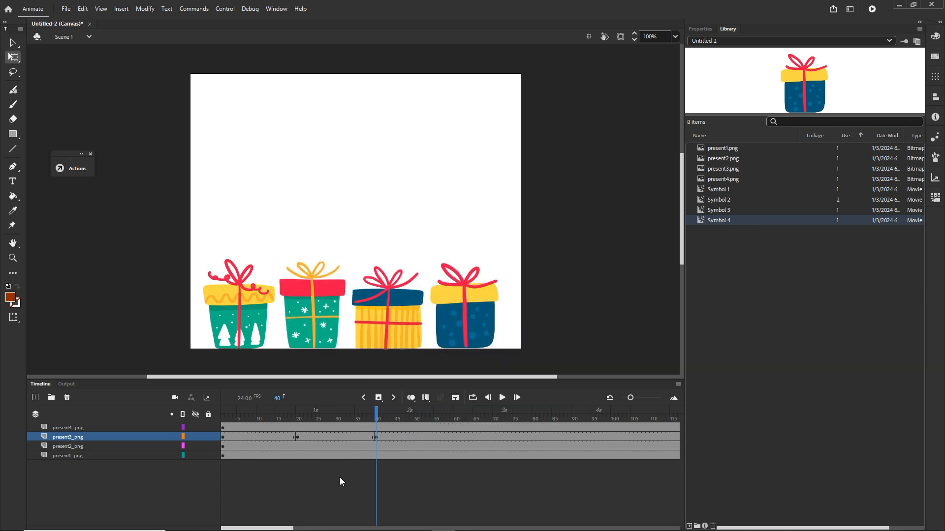
Scrub the timeline back from frame 40 to frame 12 to check the snowflake present's position between its keyframes.
left_click_drag(377, 415, 333, 415)
left_click(326, 437)
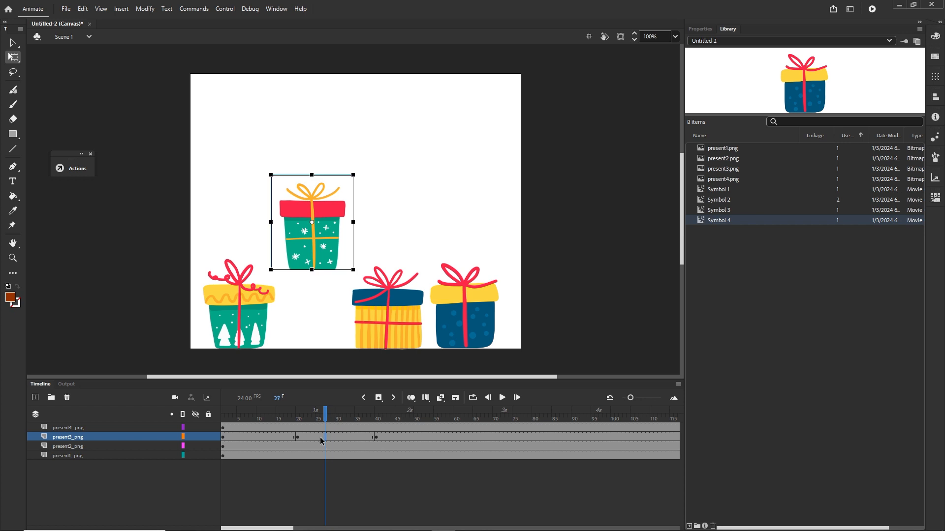
left_click_drag(324, 419, 266, 418)
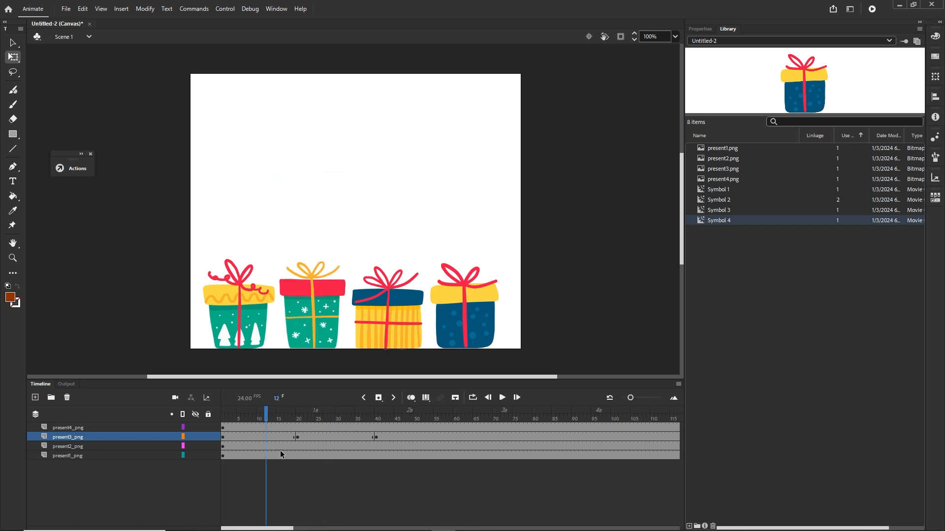
left_click(271, 436)
right_click(270, 436)
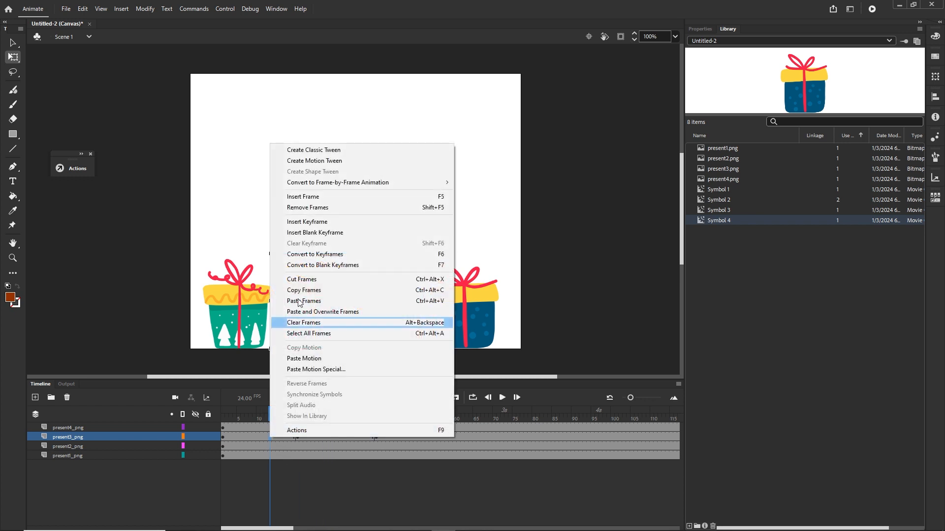
left_click(320, 477)
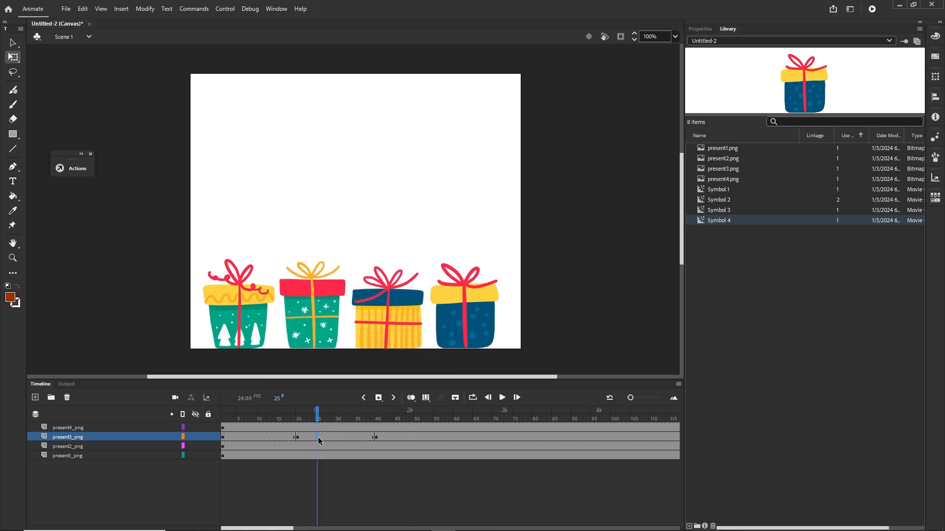
left_click(318, 437)
right_click(318, 438)
left_click(343, 491)
left_click(328, 437)
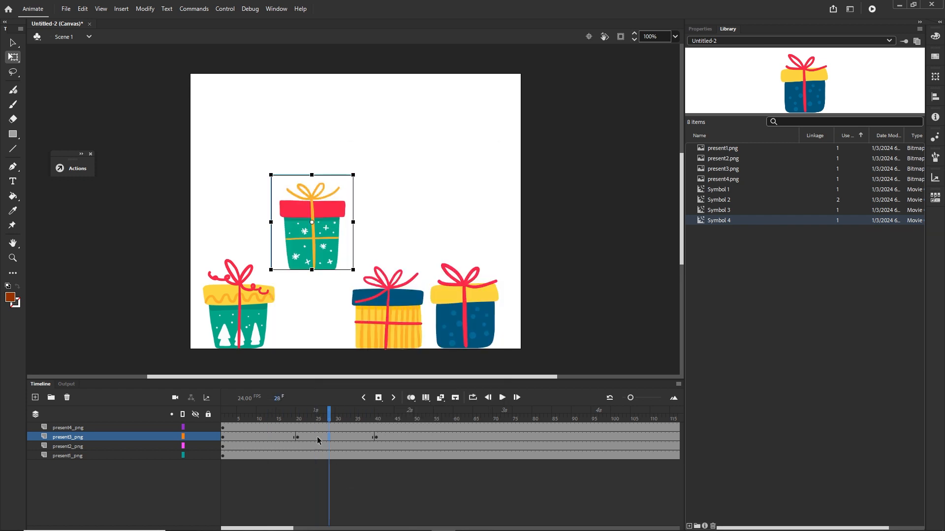
Create classic tweens on the present3_png layer across both spans, from frame 1 to 20 and from 20 to 40.
left_click(262, 435)
left_click(358, 437)
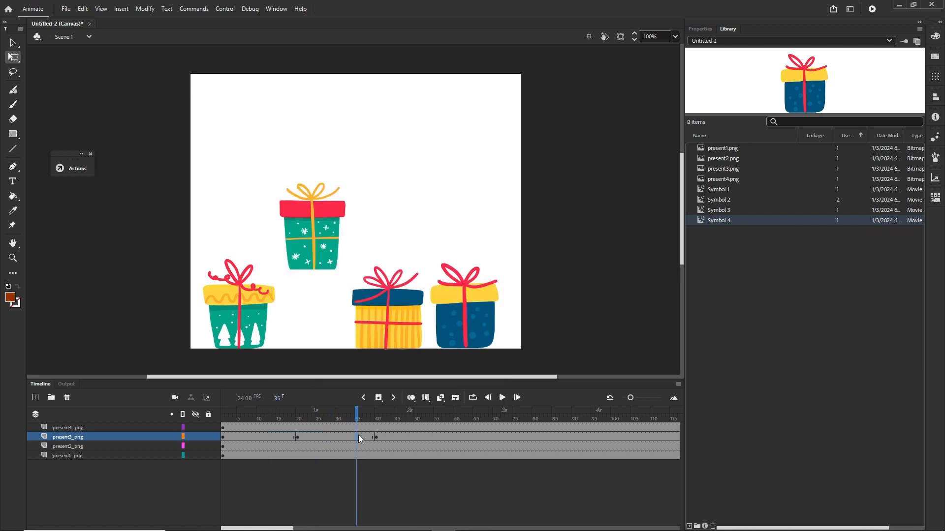
left_click(264, 438)
left_click(314, 438)
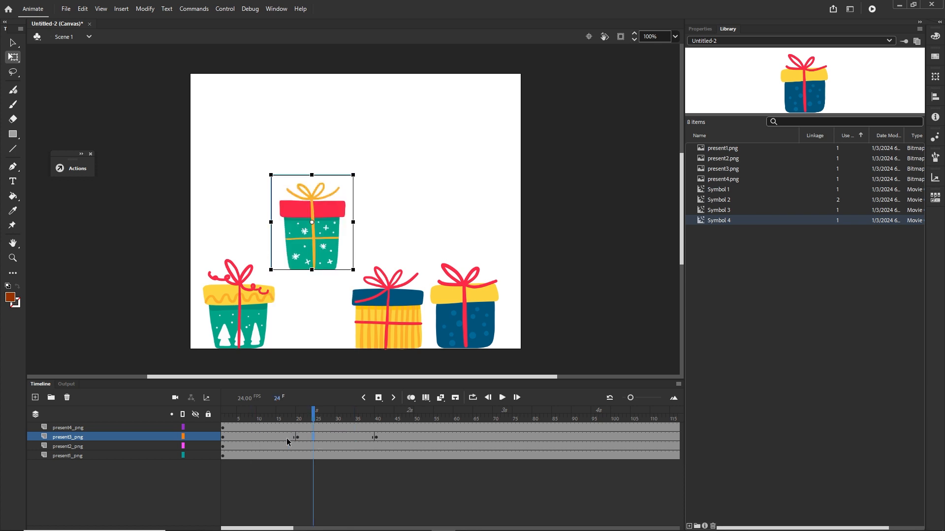
left_click(285, 439)
right_click(287, 441)
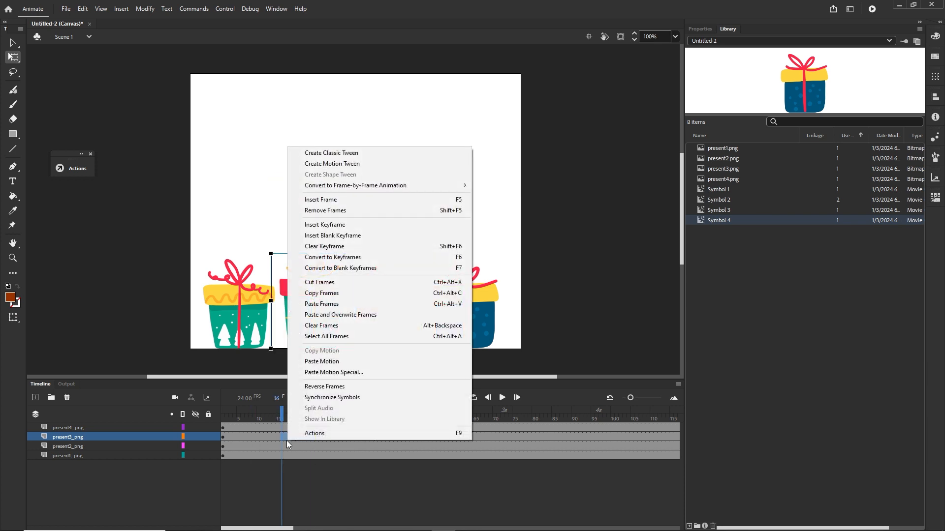
left_click(323, 154)
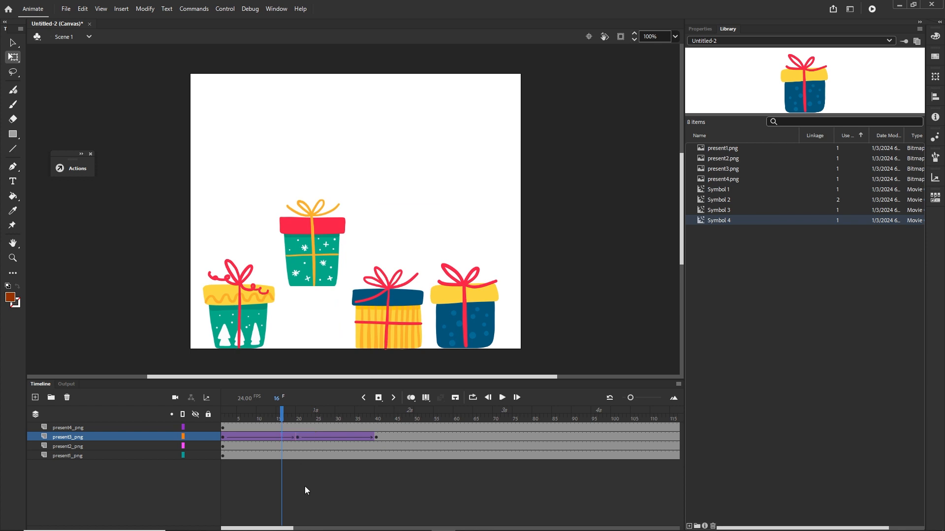
Preview the jump up to frame 40, and duplicate its tweened frames on present3_png so a second jump starts at frame 40.
left_click_drag(280, 408, 376, 425)
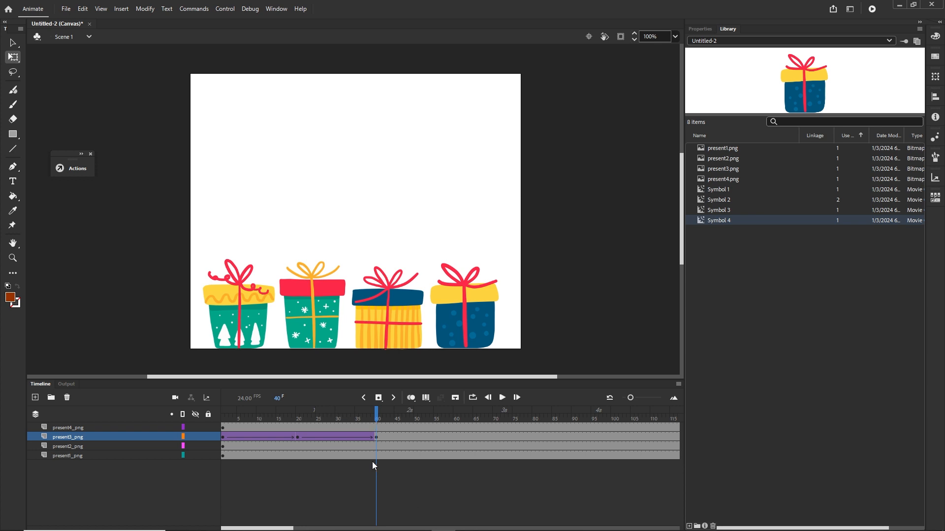
left_click(376, 437)
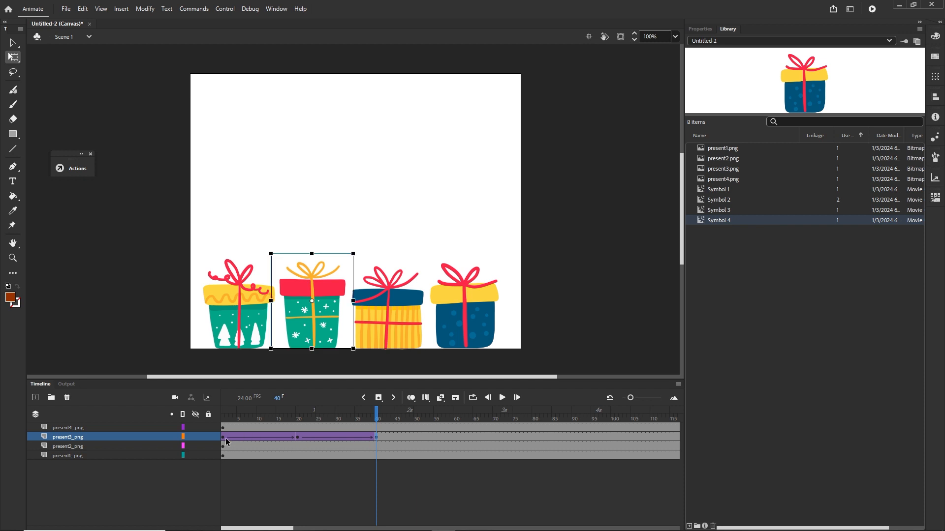
left_click(371, 457)
left_click(377, 439)
left_click(223, 437)
left_click_drag(223, 439, 522, 419)
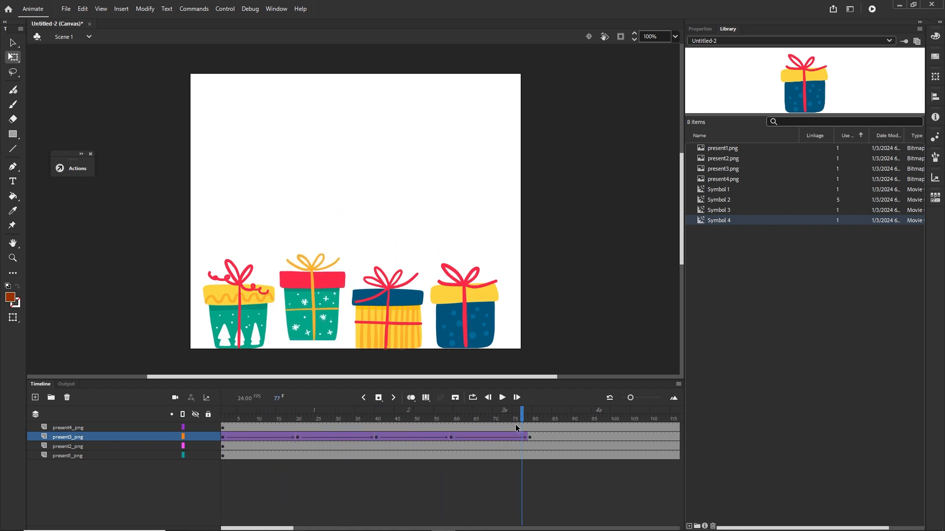
Test the animation in the browser, close the extra session-restore tab, and return to Adobe Animate.
key("ctrl+Return")
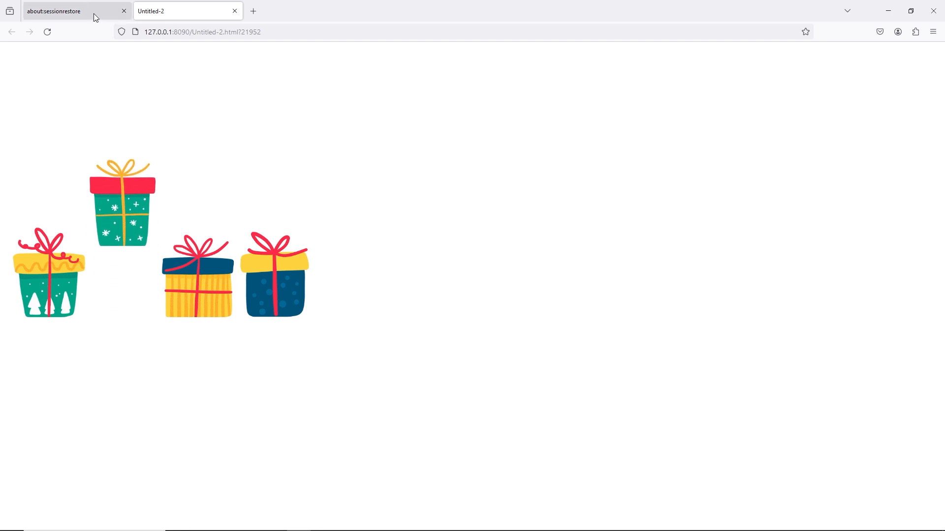
left_click(123, 10)
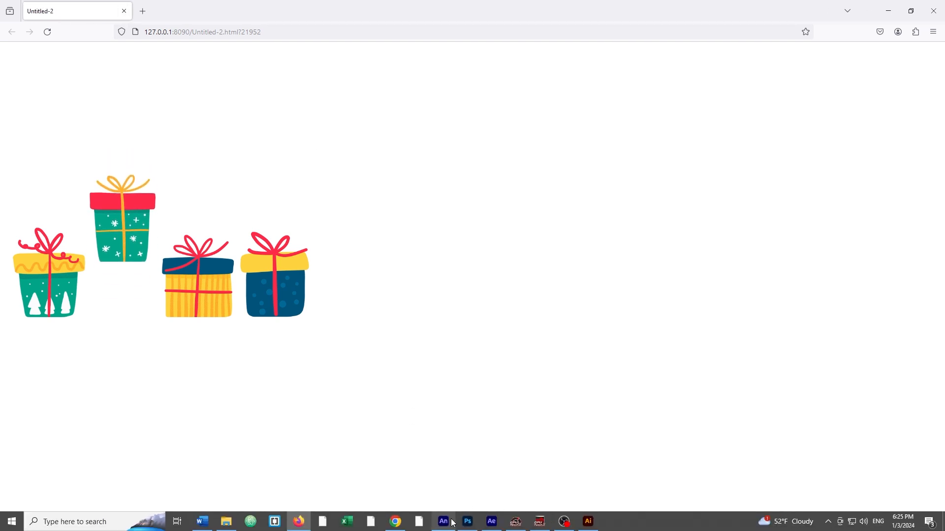
left_click(453, 521)
left_click(49, 384)
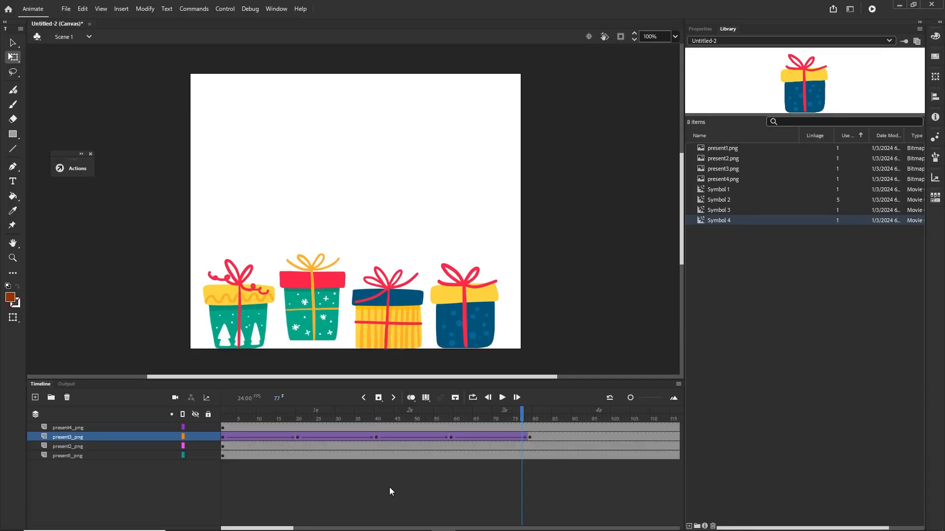
Undo the duplication of the second jump on the present3_png layer.
key("ctrl+z")
key("ctrl+z")
key("ctrl+z")
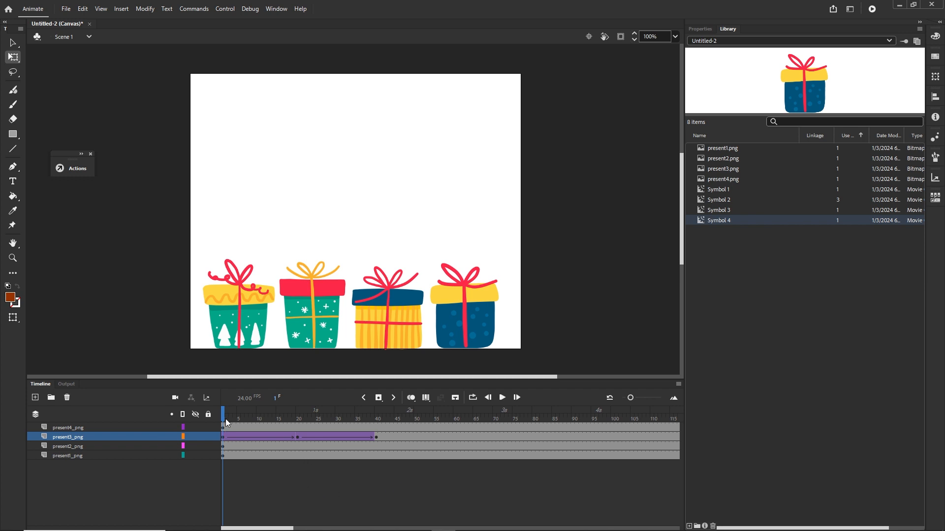
Scrub the present3_png animation from frame 1 through frame 20 to frame 40 to review the jump's rise and fall.
mouse_move(225, 418)
left_mouse_down()
mouse_move(249, 418)
mouse_move(223, 418)
left_mouse_up()
left_click(223, 437)
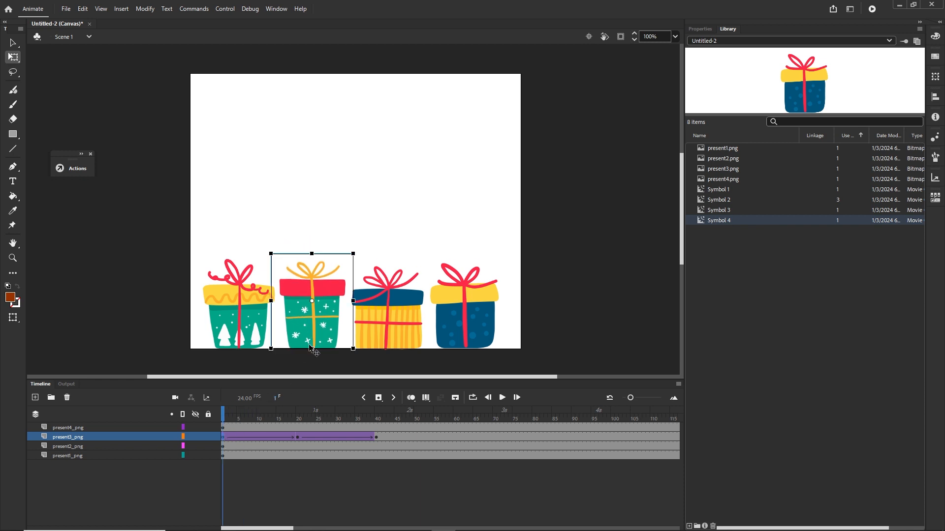
left_click_drag(225, 412, 298, 416)
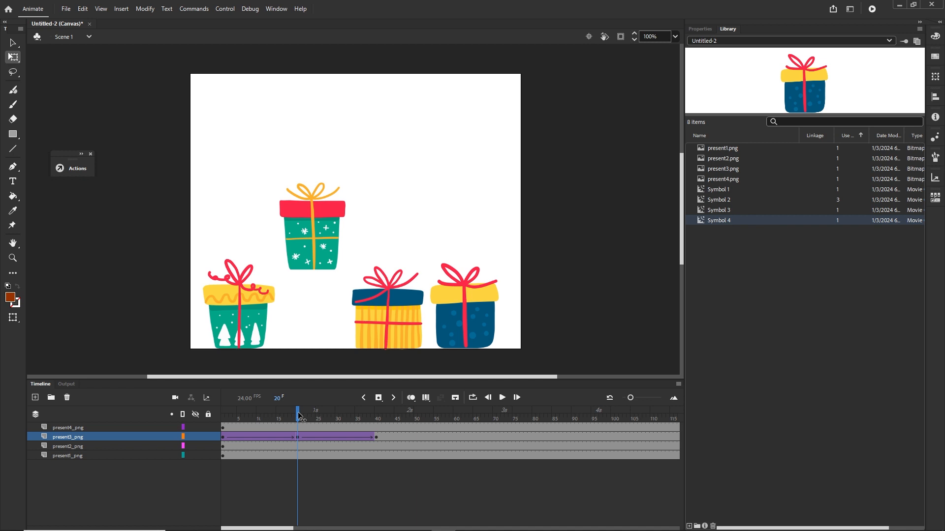
left_click_drag(299, 416, 302, 417)
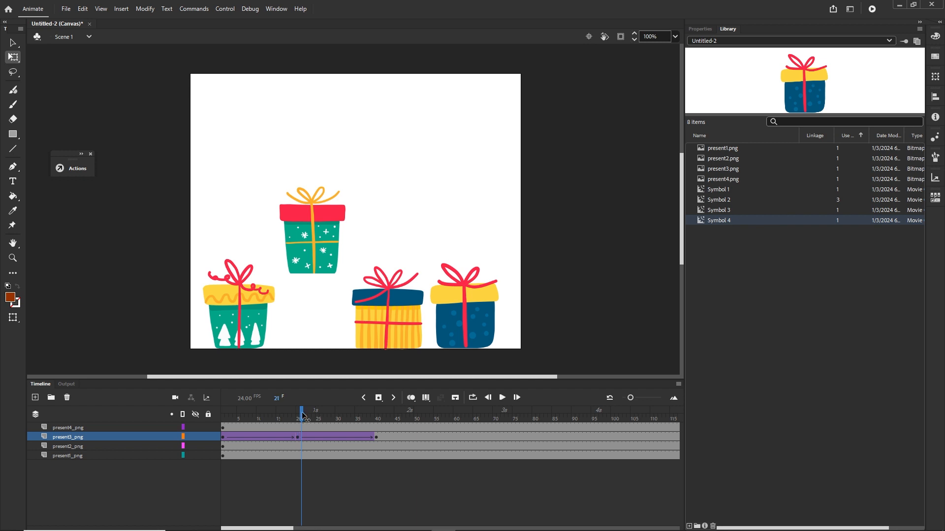
left_click_drag(302, 418, 377, 436)
left_click(377, 437)
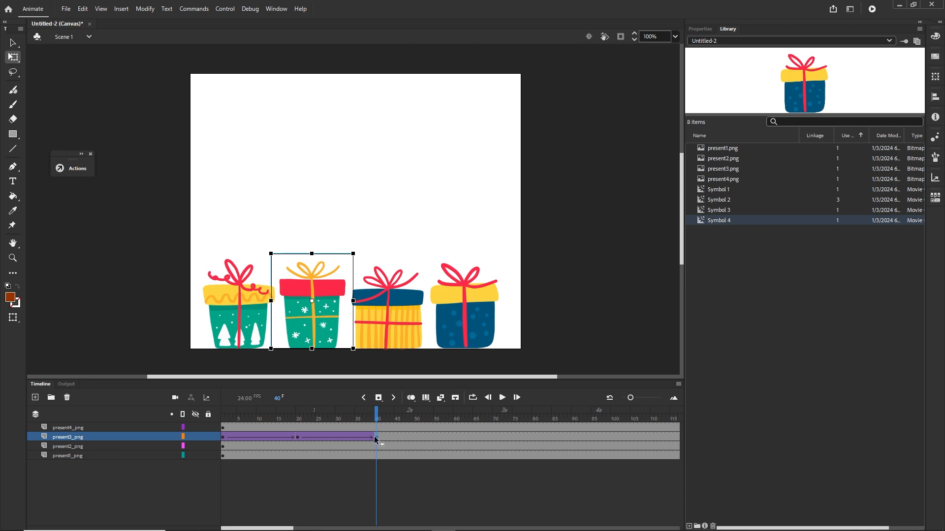
left_click(378, 397)
left_click(223, 440)
left_click(227, 448)
left_click(232, 464)
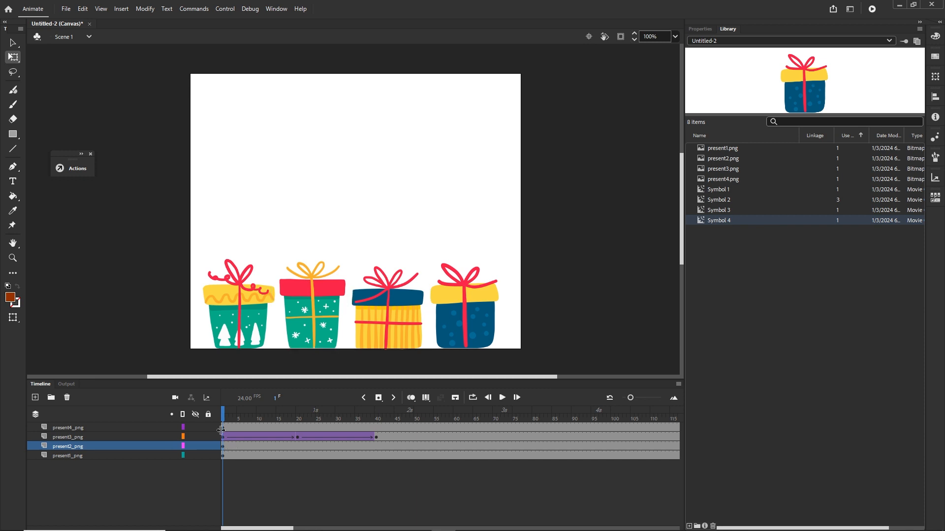
Set the easing effect of the snowflake present's first classic tween, starting at frame 1, to Quad Ease-Out.
left_click(223, 438)
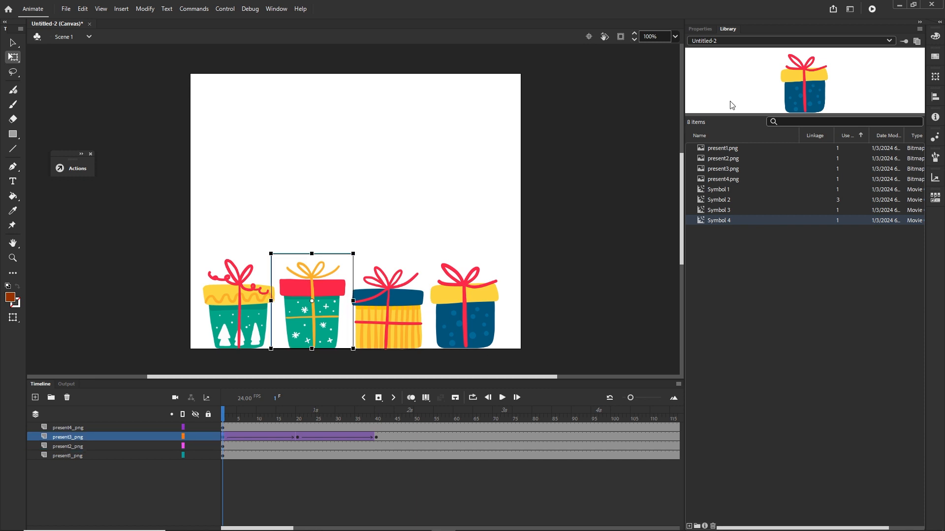
left_click(700, 29)
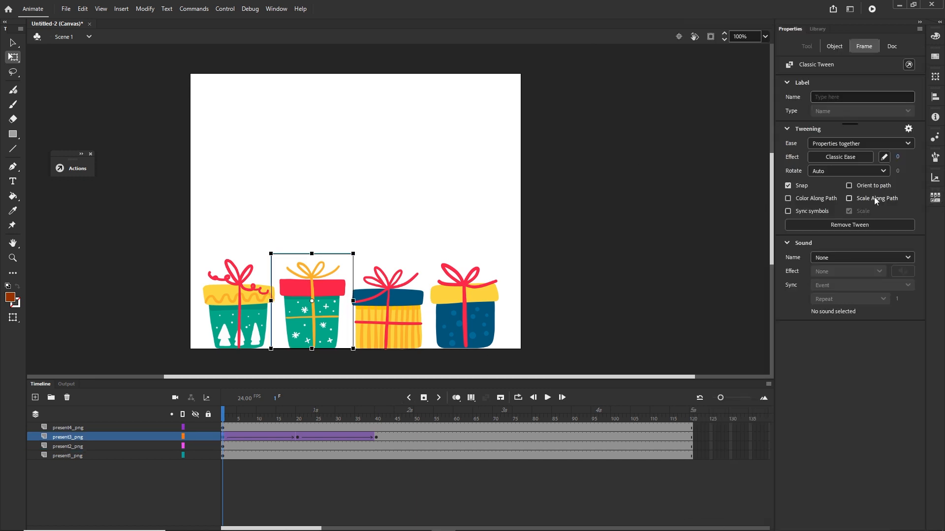
left_click(843, 158)
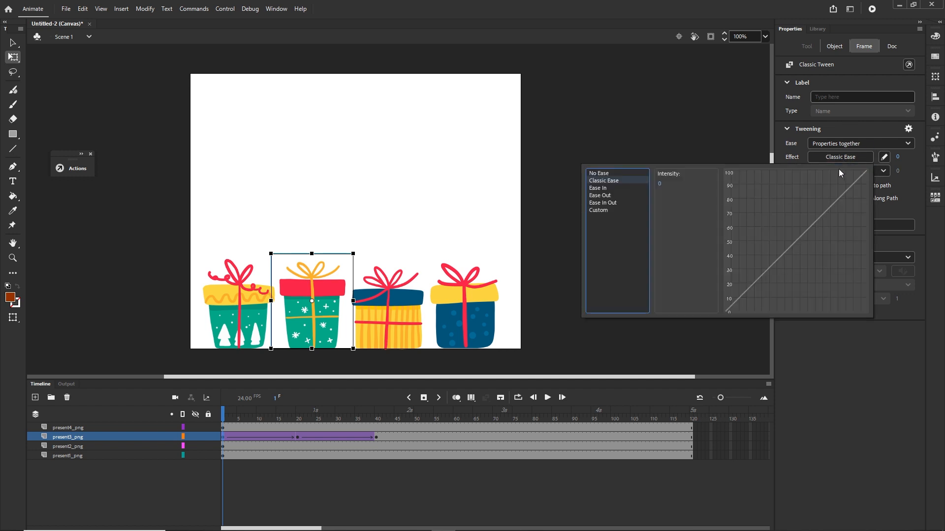
left_click(601, 189)
left_click(601, 197)
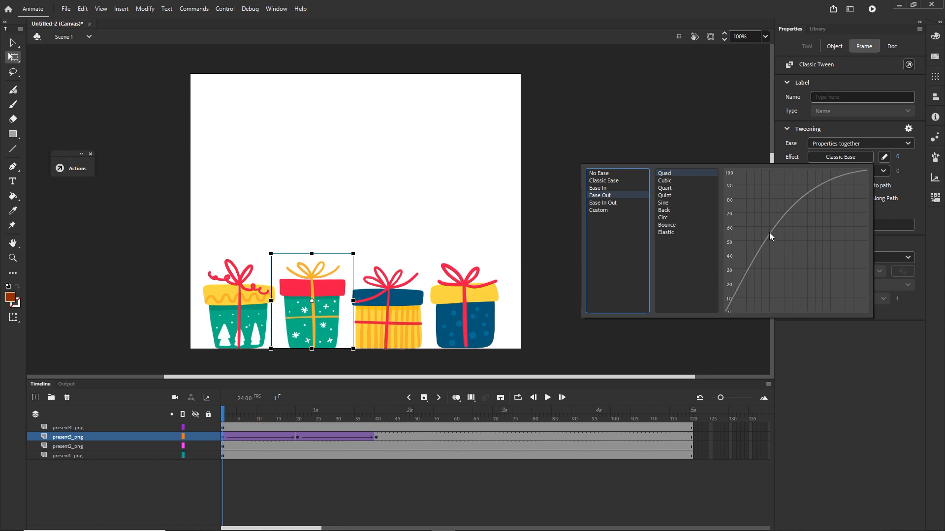
left_click(669, 181)
left_click(670, 189)
left_click(665, 173)
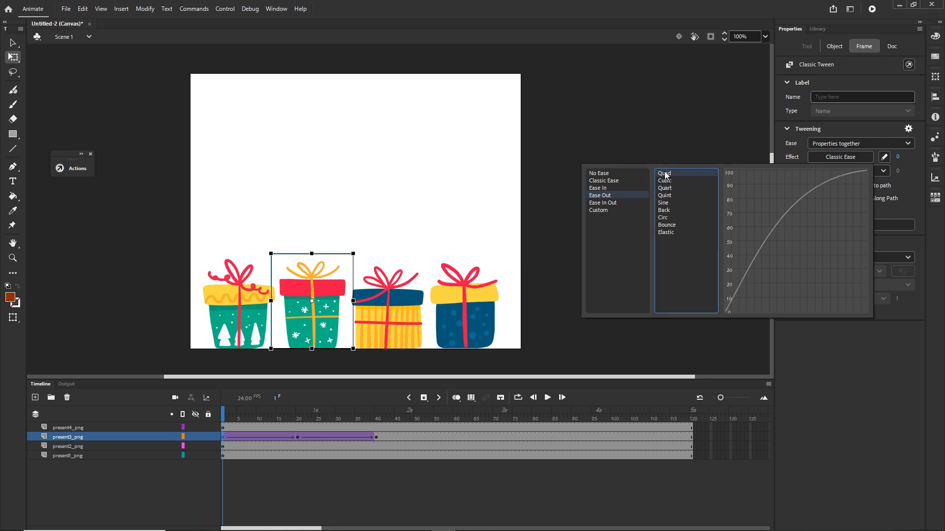
left_click(545, 345)
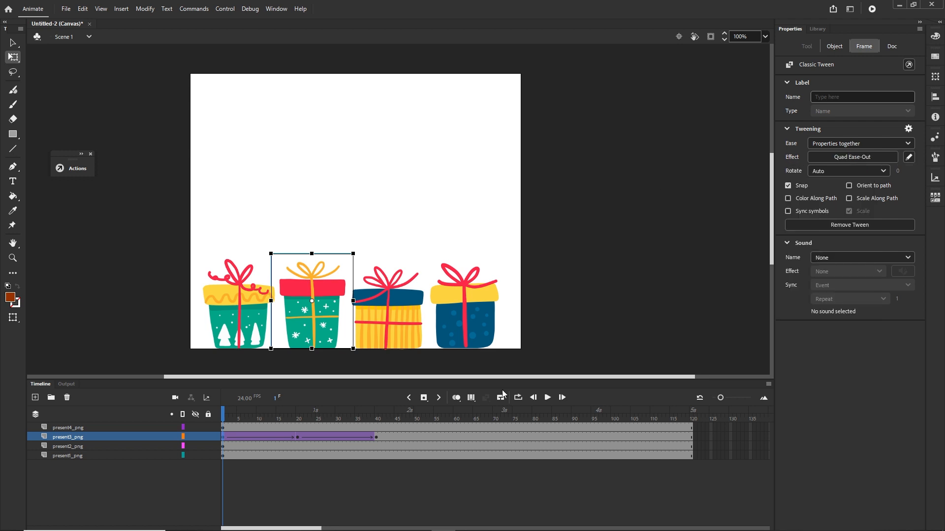
Set the easing effect of the snowflake present's second classic tween, starting at frame 20, to Quad Ease-In.
left_click(360, 512)
left_click(297, 437)
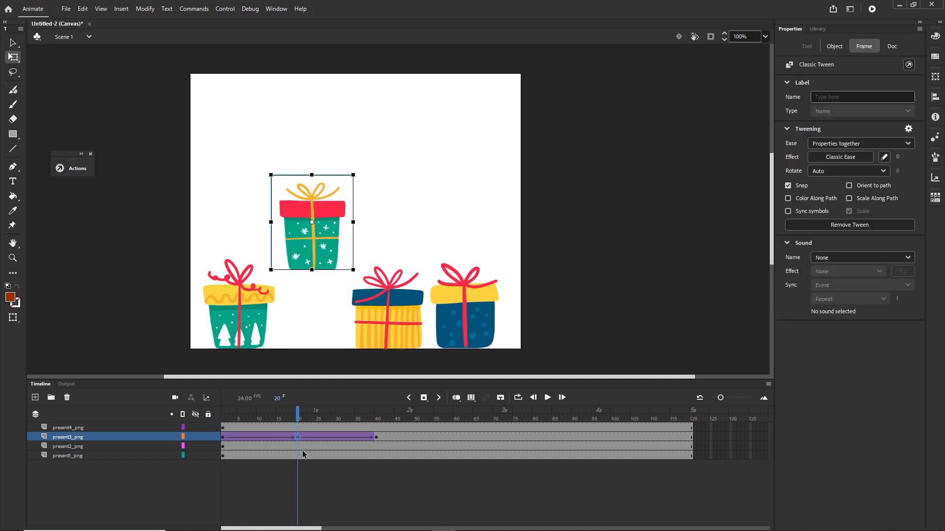
left_click(840, 157)
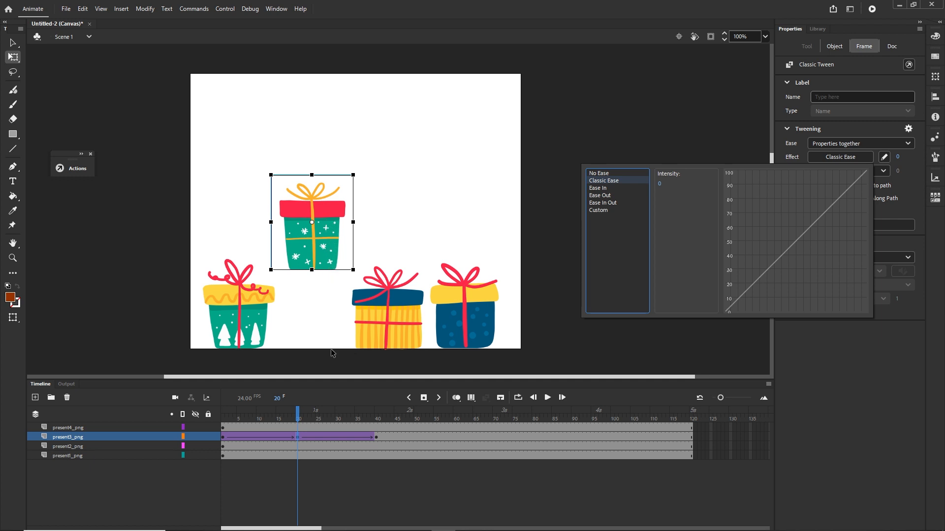
left_click(604, 188)
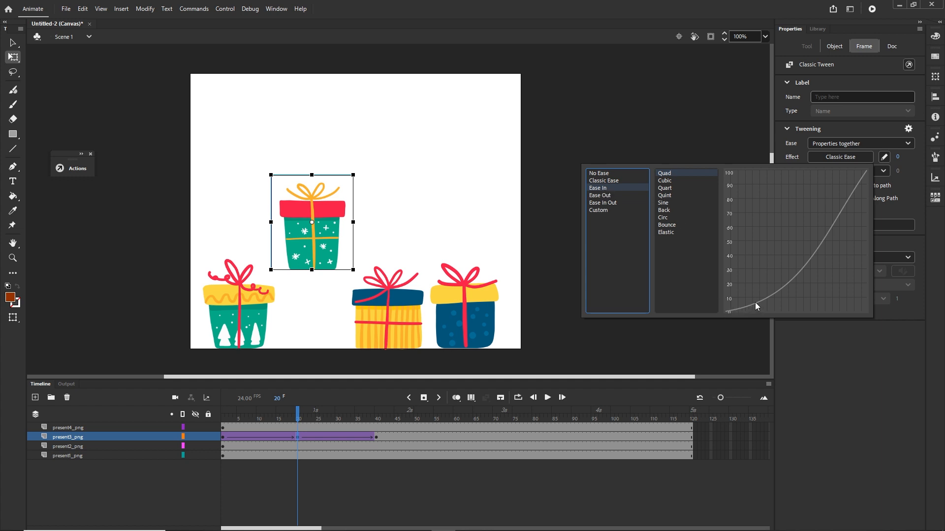
double_click(666, 176)
left_click(466, 485)
Duplicate the eased jump from frames 1–40 on the present3_png layer so the copy starts at frame 40.
left_click_drag(296, 413, 222, 411)
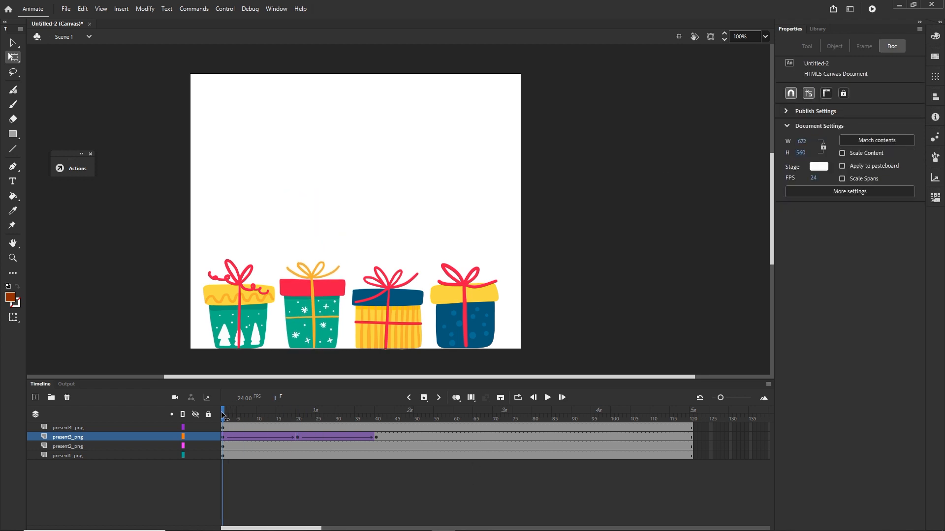
left_click(377, 438)
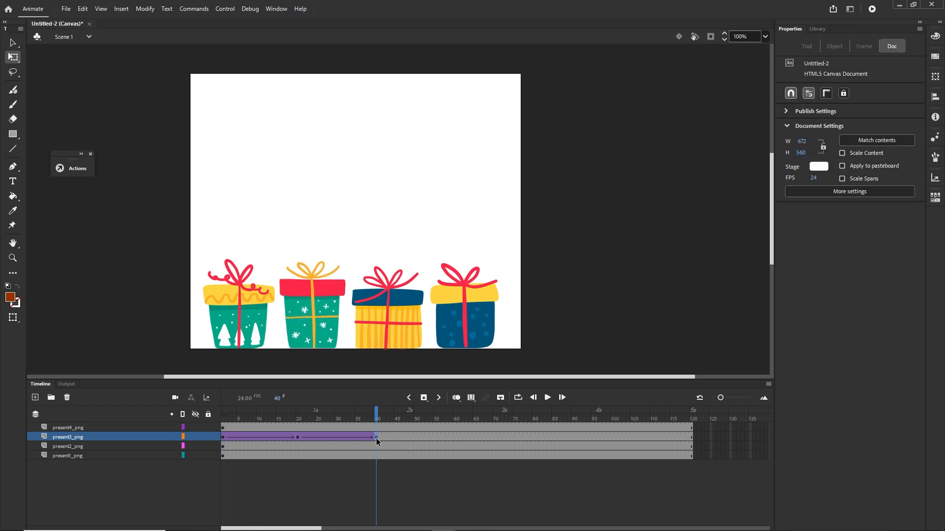
left_click(222, 439)
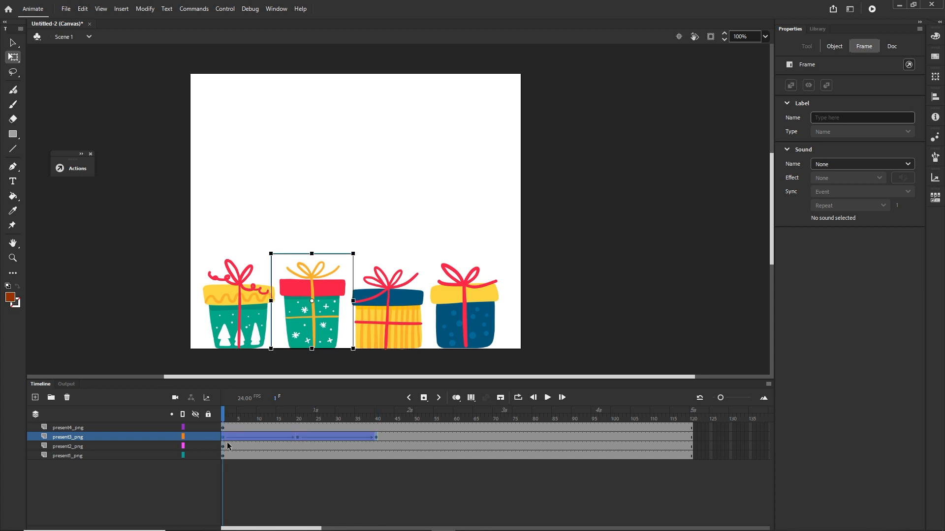
left_click_drag(222, 438, 277, 440)
left_click_drag(353, 436, 191, 418)
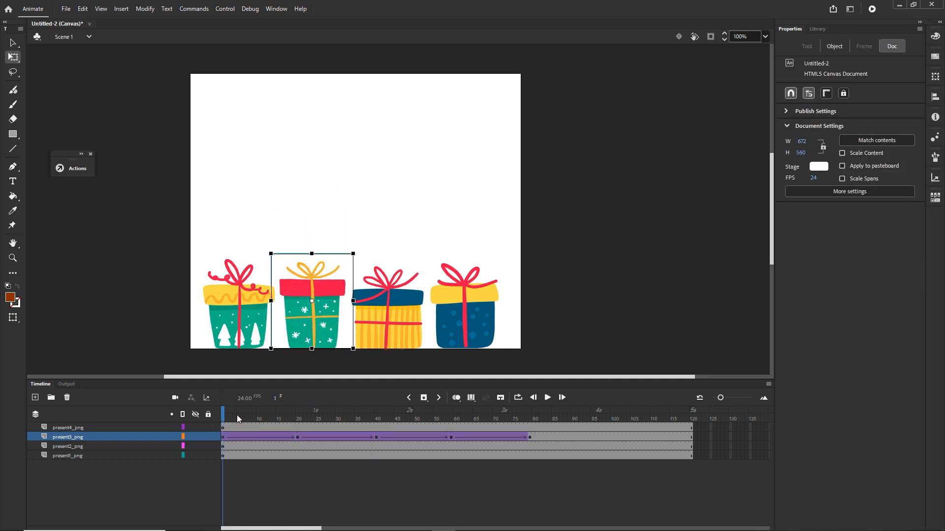
Test the two eased jumps in the browser, replay them by reloading the page, and return to the Animate timeline.
key("ctrl+Return")
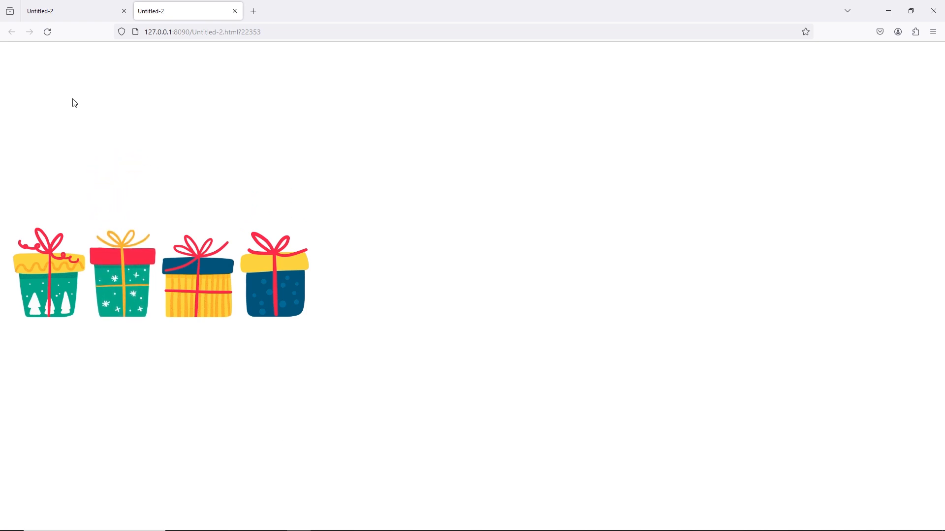
left_click(47, 32)
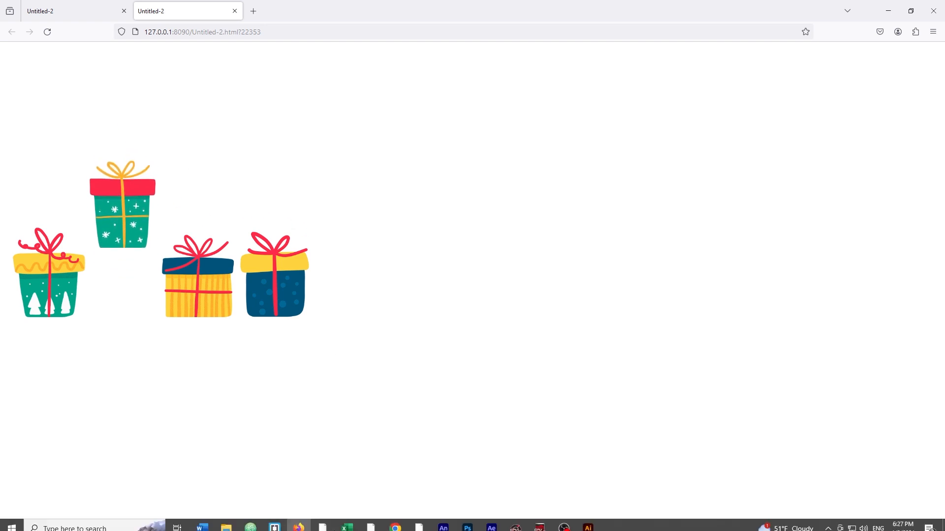
left_click(417, 527)
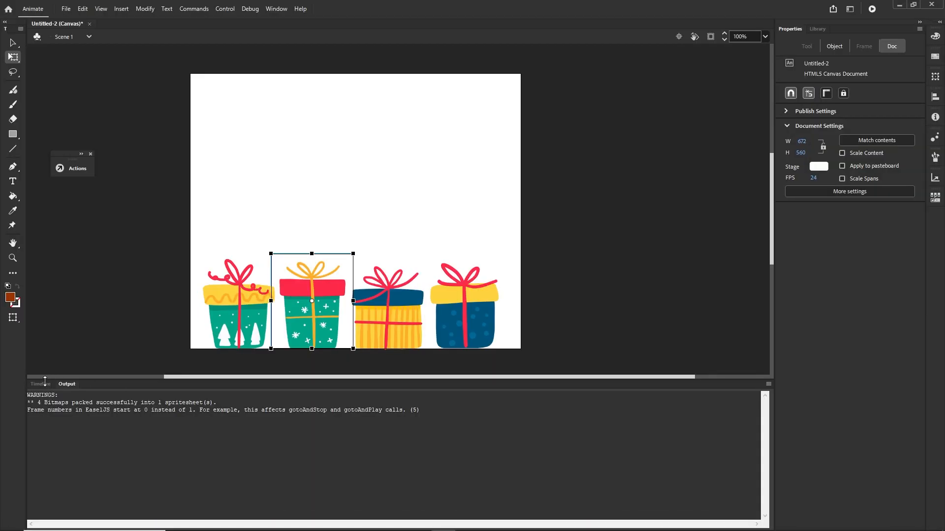
left_click(40, 384)
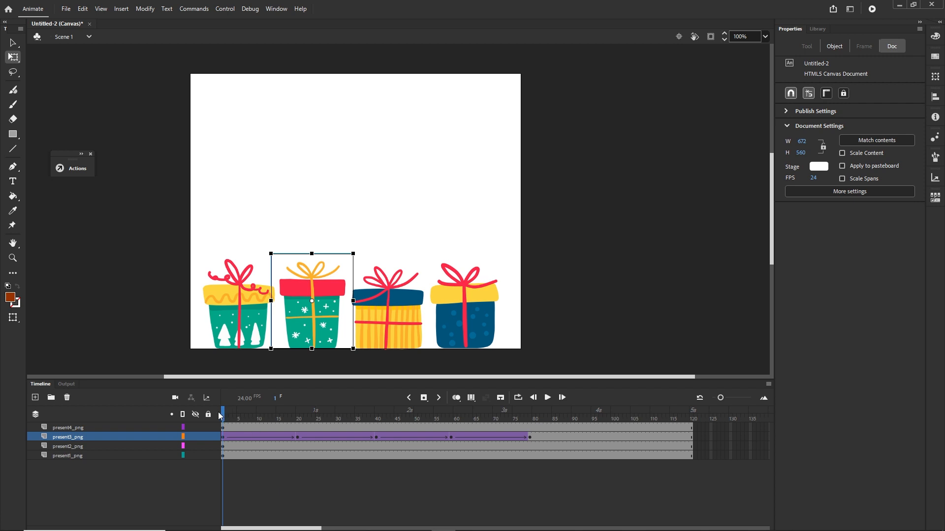
Try compressing the two jumps on the present3_png layer to end at about frame 58, and undo the change.
left_click_drag(225, 410, 298, 411)
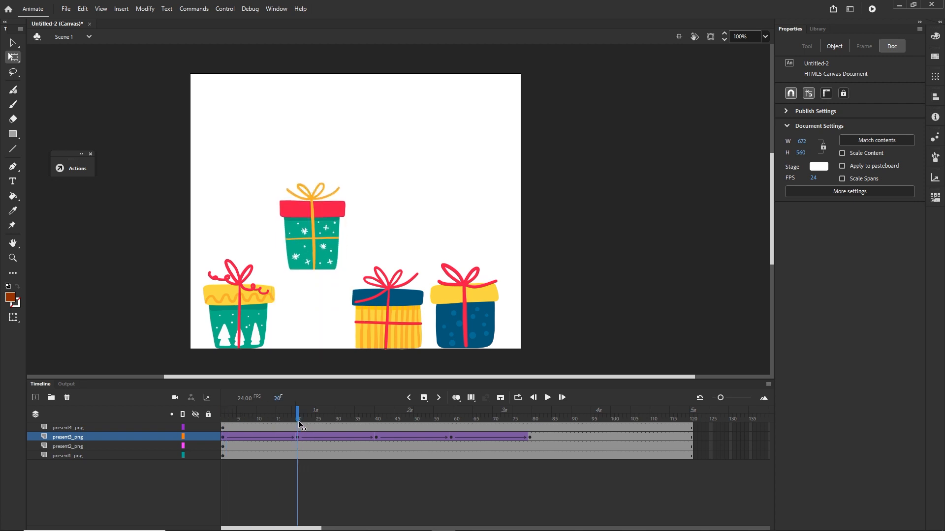
left_click(298, 443)
left_click(291, 436)
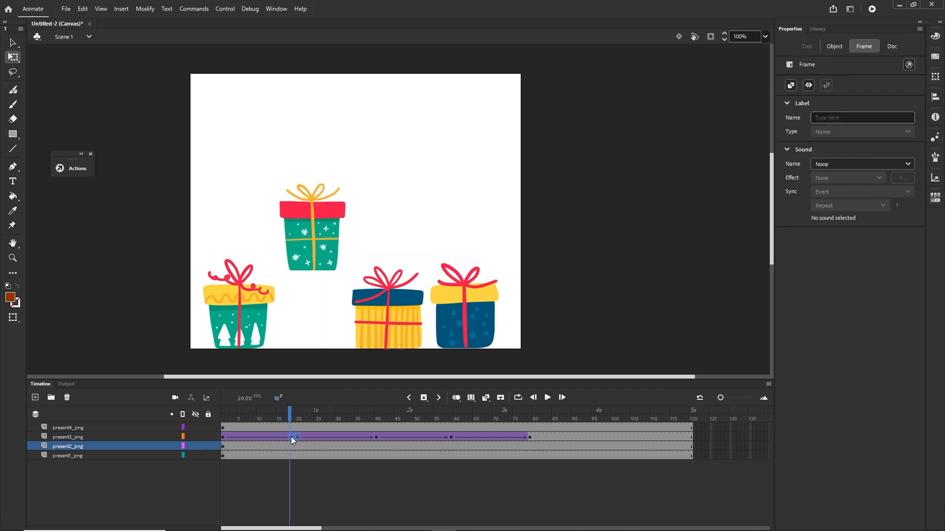
left_click(424, 501)
left_click(530, 437)
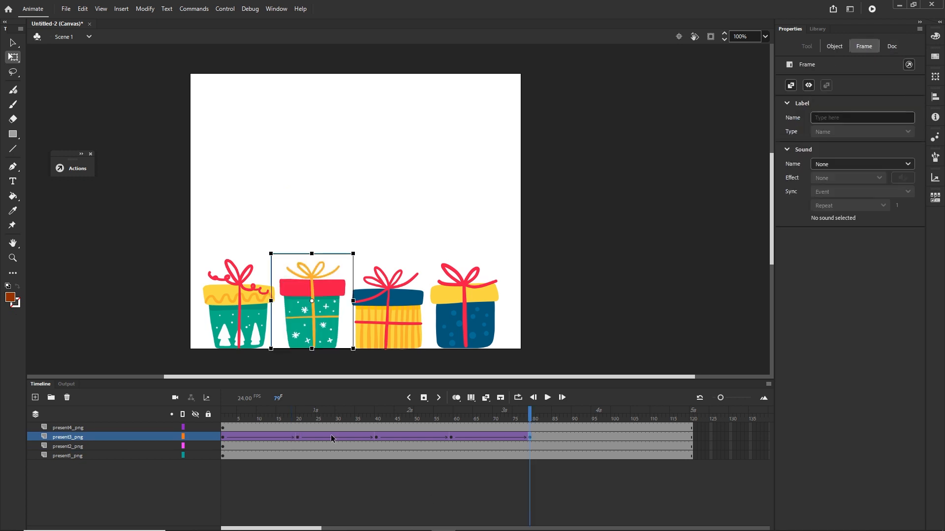
left_click(224, 437)
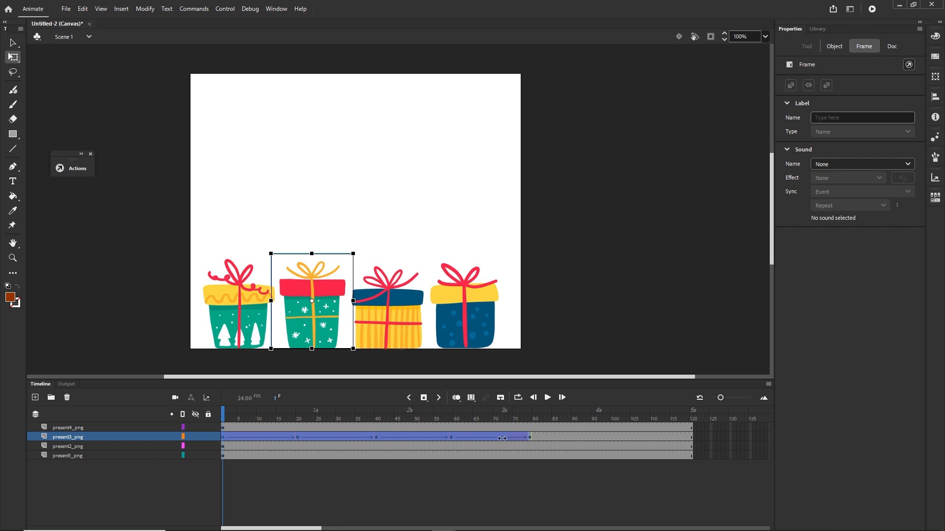
left_click_drag(450, 438, 447, 438)
left_click(450, 437)
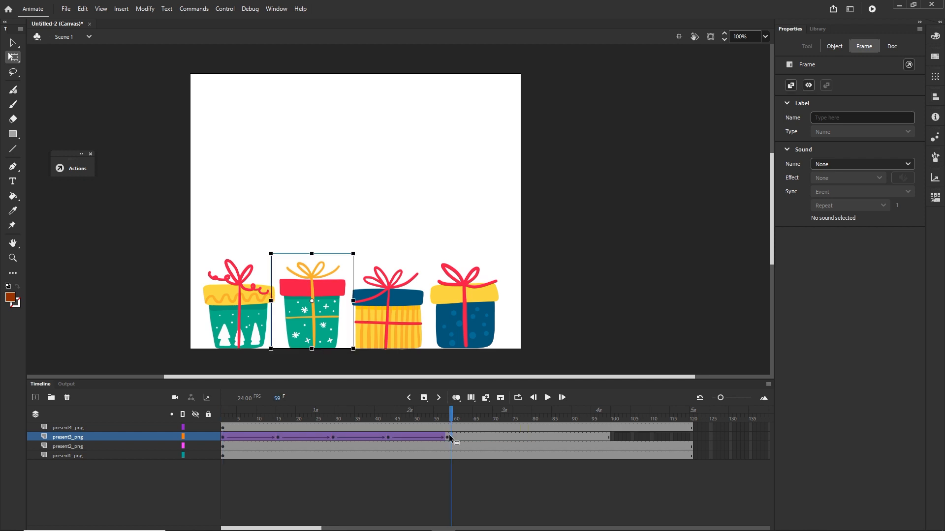
left_click(447, 437)
left_click(245, 440)
key("ctrl+z")
left_click(359, 479)
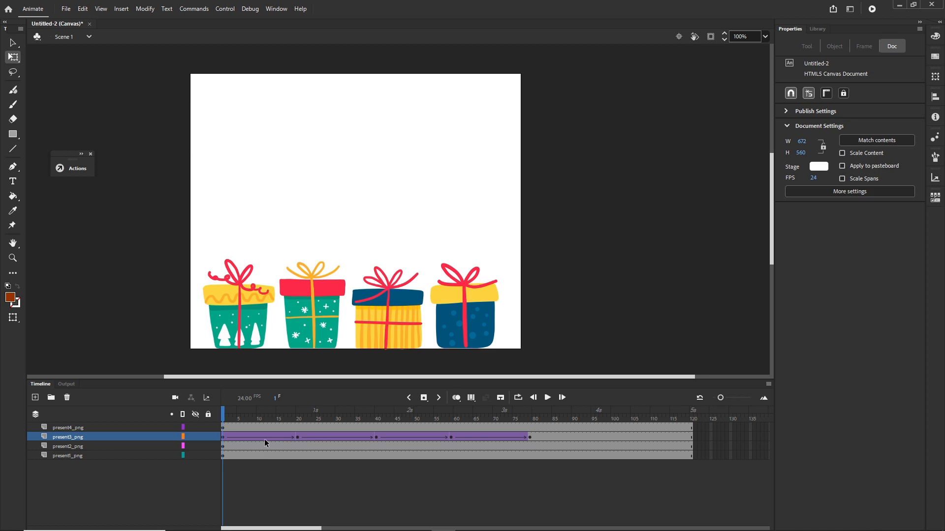
Apply a custom ease to the present3_png tween at frame 1, reshaping its ease-out curve with a steeper start and flatter end.
left_click(223, 440)
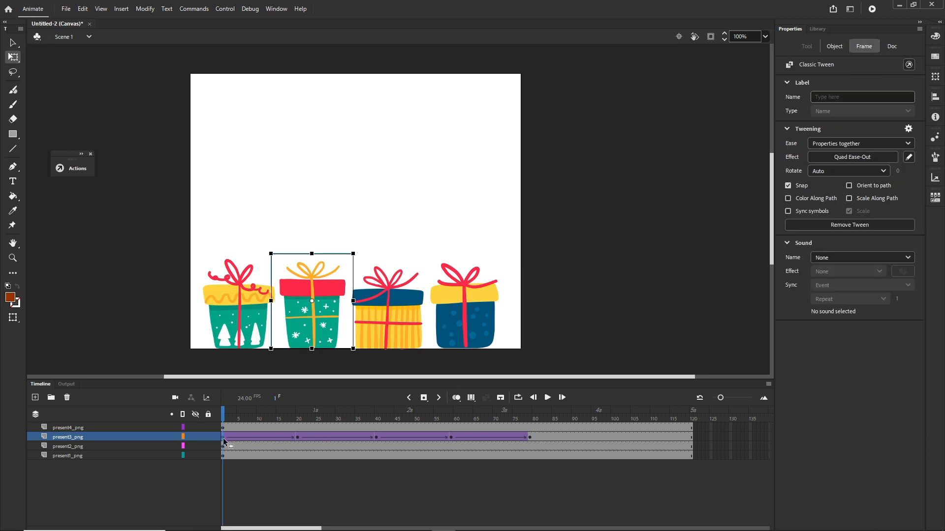
left_click(909, 157)
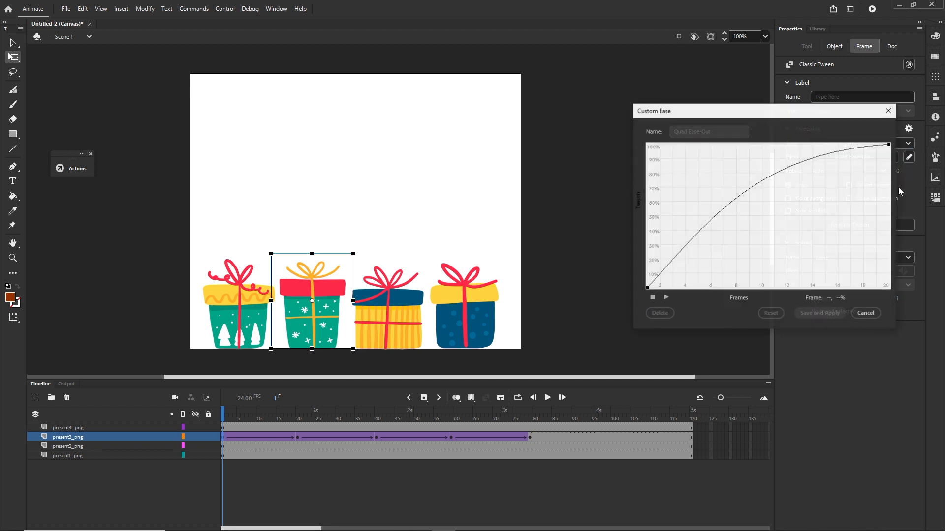
left_click(648, 289)
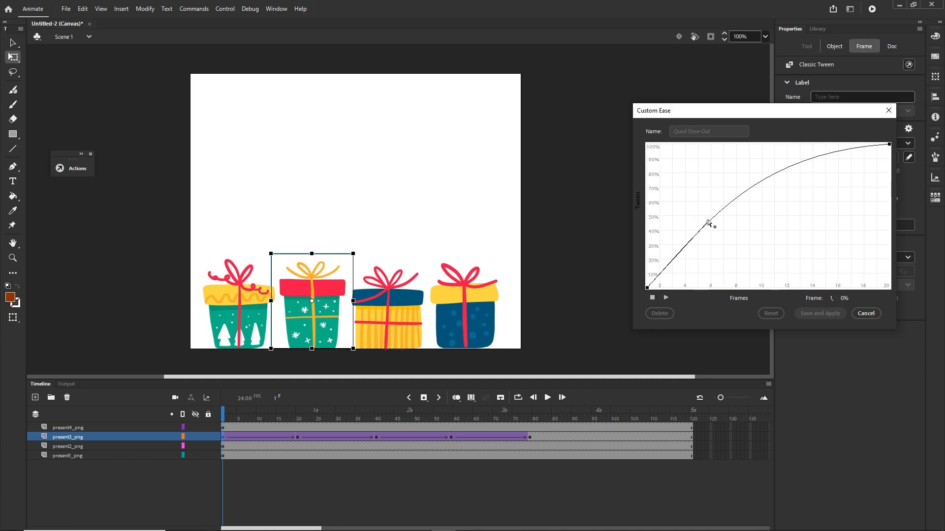
left_click_drag(708, 223, 693, 184)
left_click(888, 145)
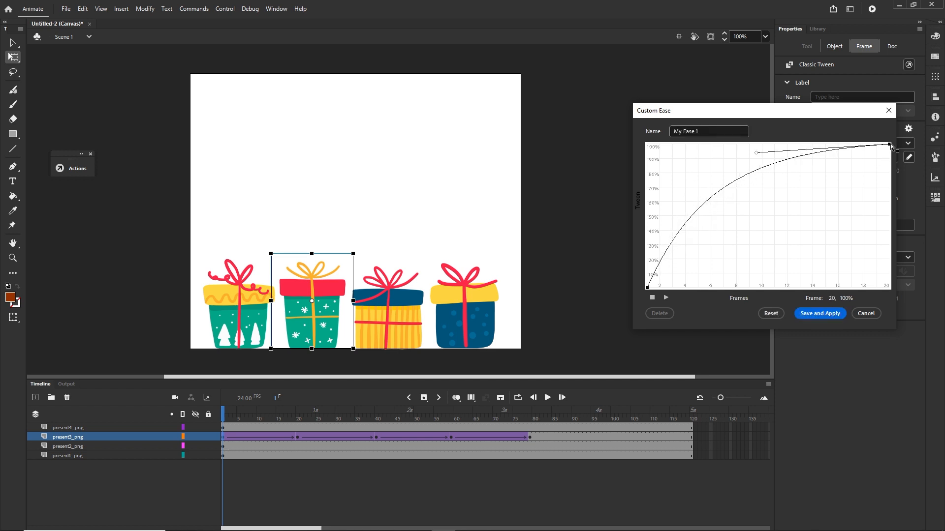
left_click_drag(756, 153, 746, 151)
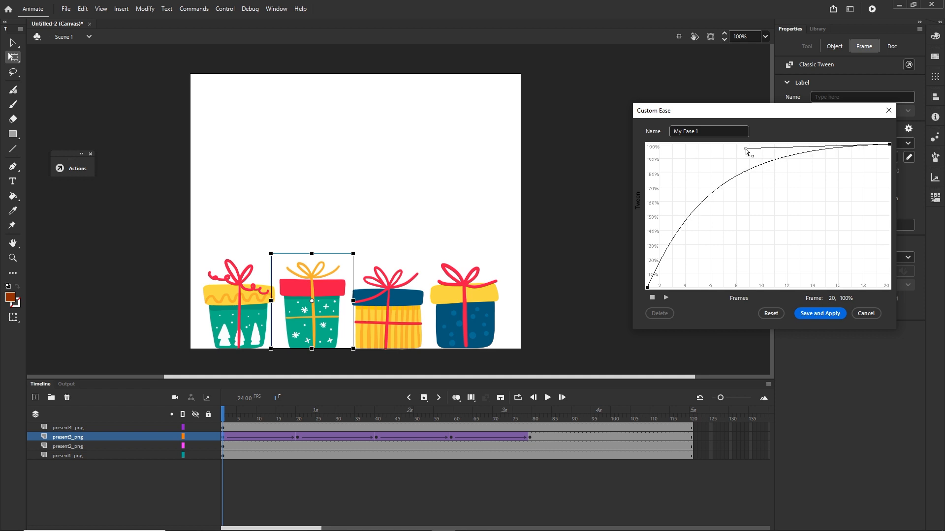
left_click(822, 315)
left_click(381, 503)
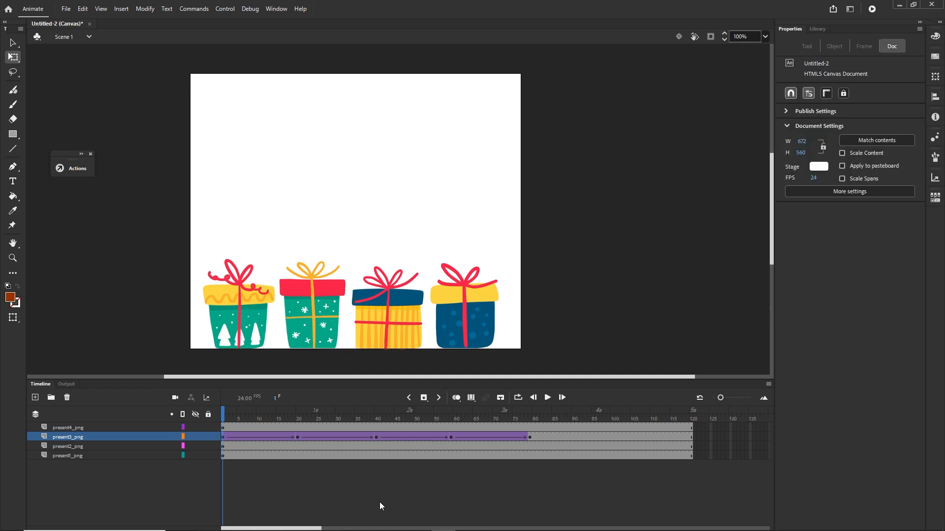
Apply a custom ease to the present3_png tween at frame 20, reshaping its ease-in curve with a flatter start and steeper end.
left_click(376, 437)
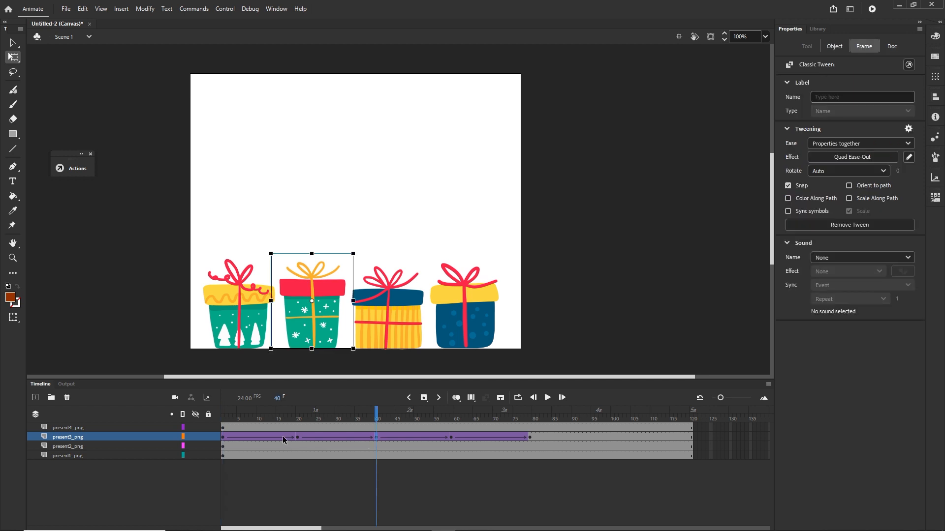
left_click(297, 437)
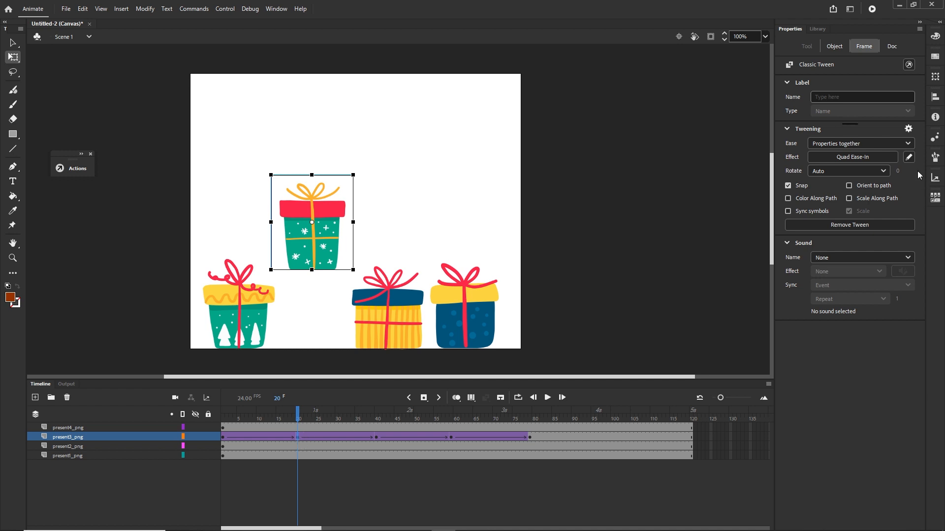
left_click(909, 158)
left_click(647, 287)
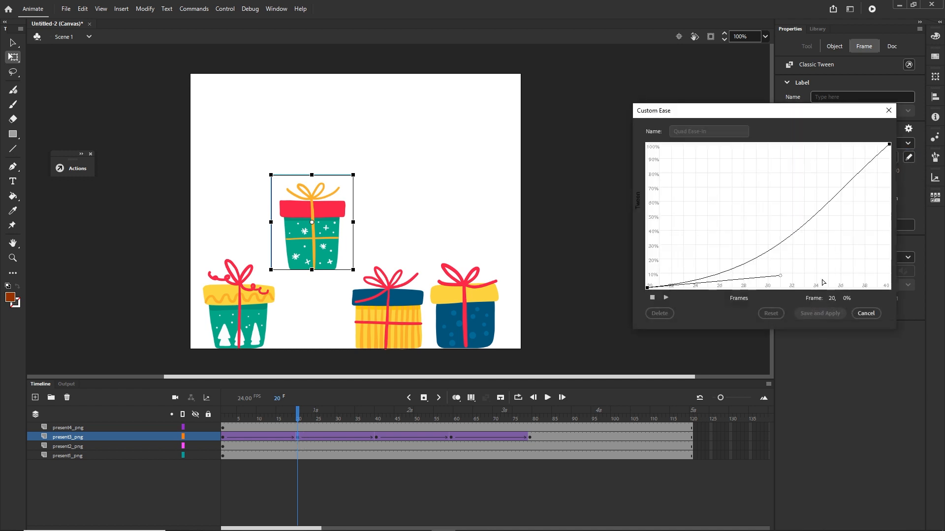
left_click_drag(785, 279, 818, 283)
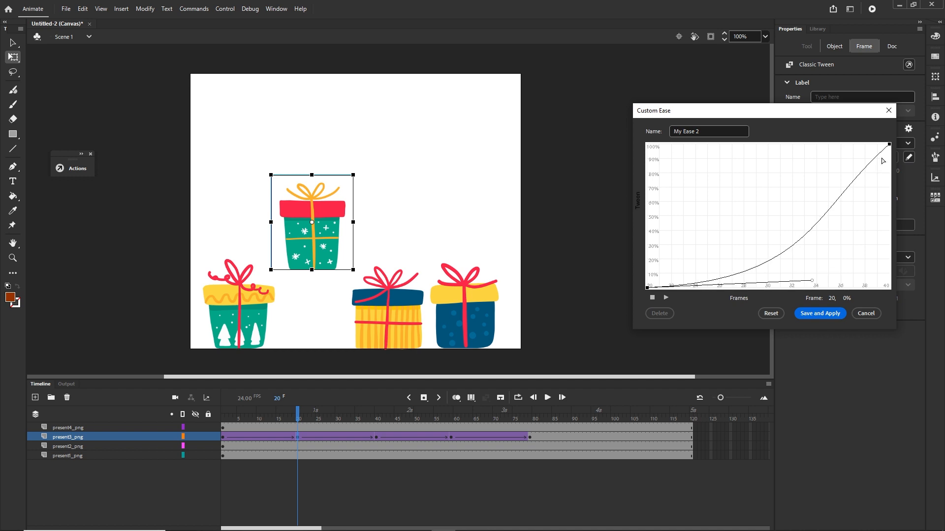
left_click(888, 146)
left_click_drag(814, 213, 844, 223)
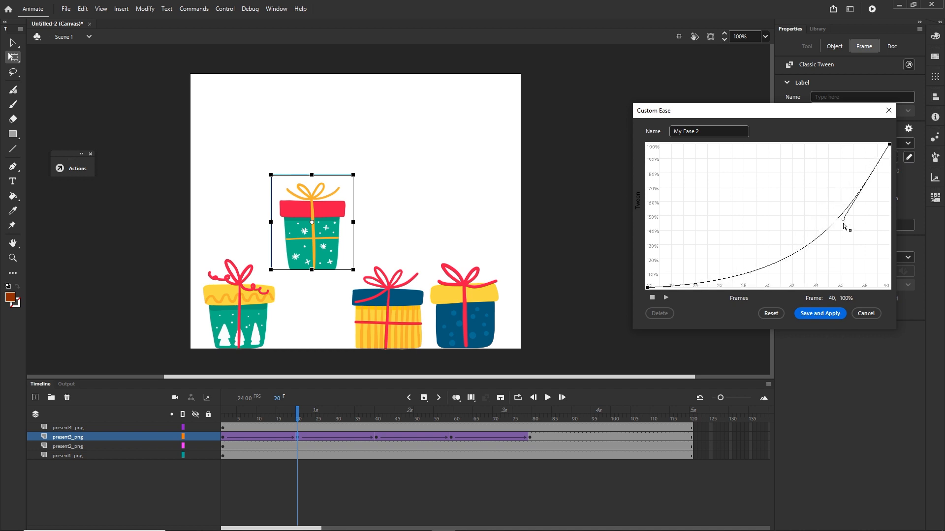
left_click(819, 314)
left_click(411, 464)
Copy the custom-eased jump from frames 1–40 on present3_png over the second jump, starting at frame 40.
left_click(375, 438)
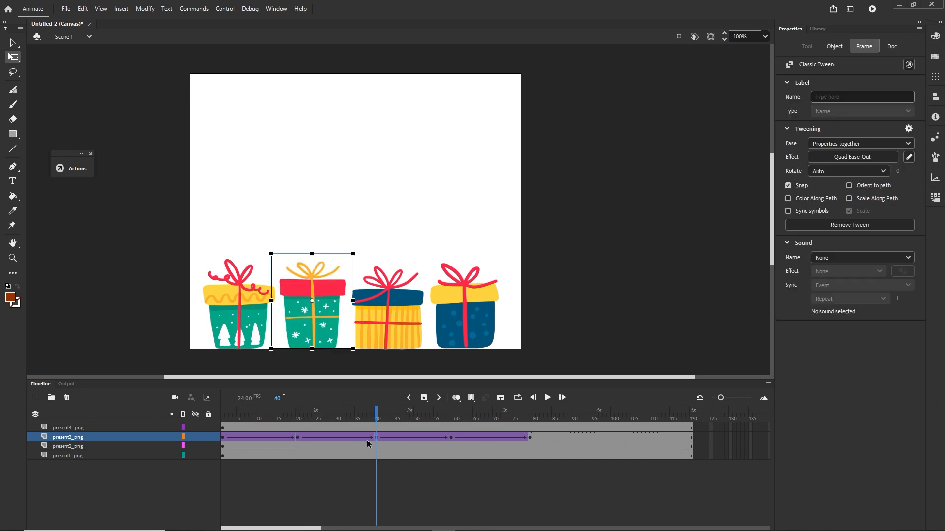
double_click(224, 437)
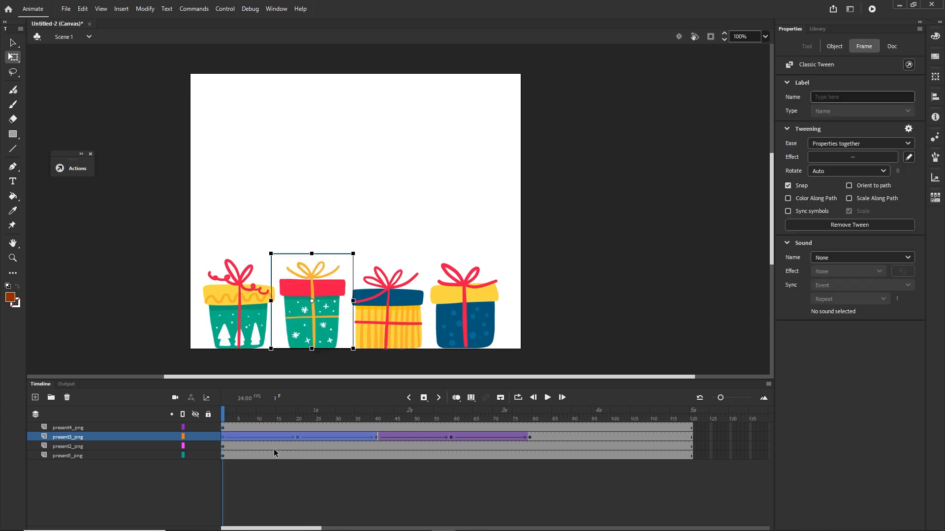
left_click_drag(224, 440, 377, 436)
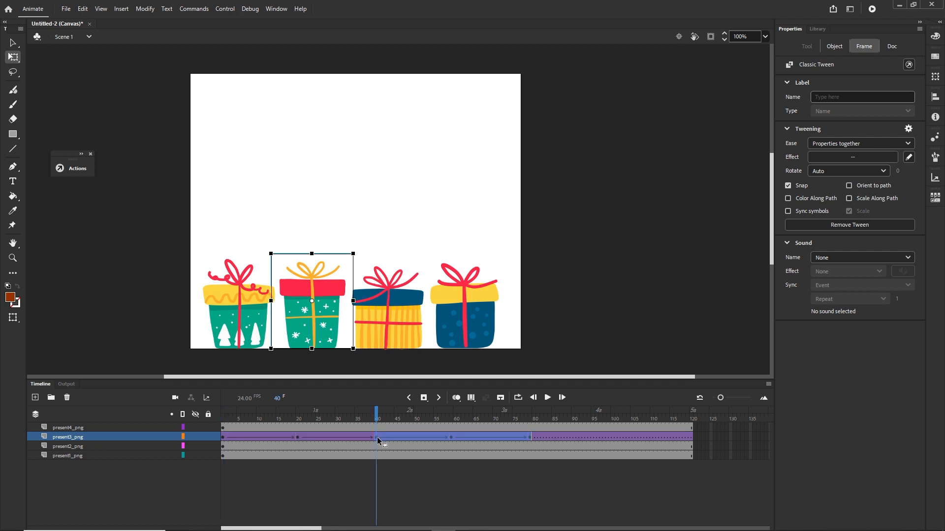
left_click(423, 493)
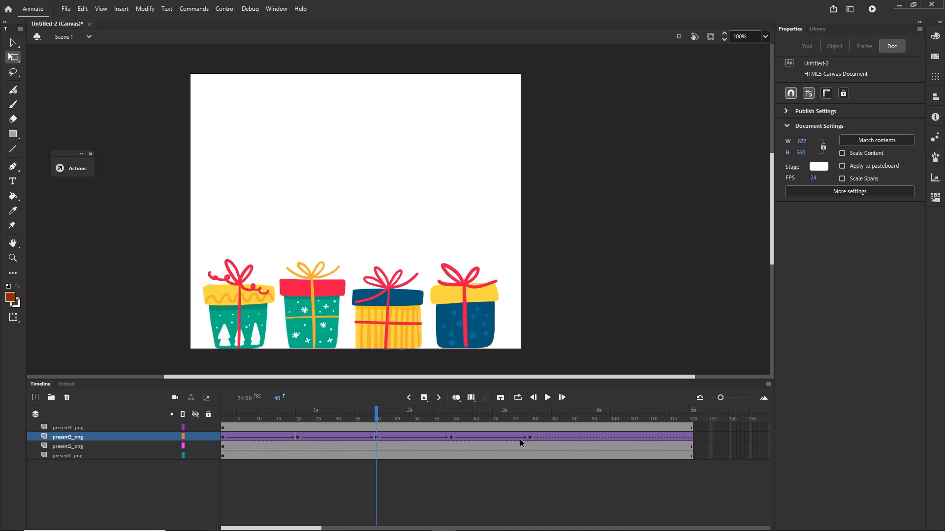
Remove the extra classic tween that follows the second jump's last keyframe on the present3_png layer.
left_click(580, 437)
left_click(597, 437)
left_click(553, 437)
left_click(584, 437)
right_click(583, 435)
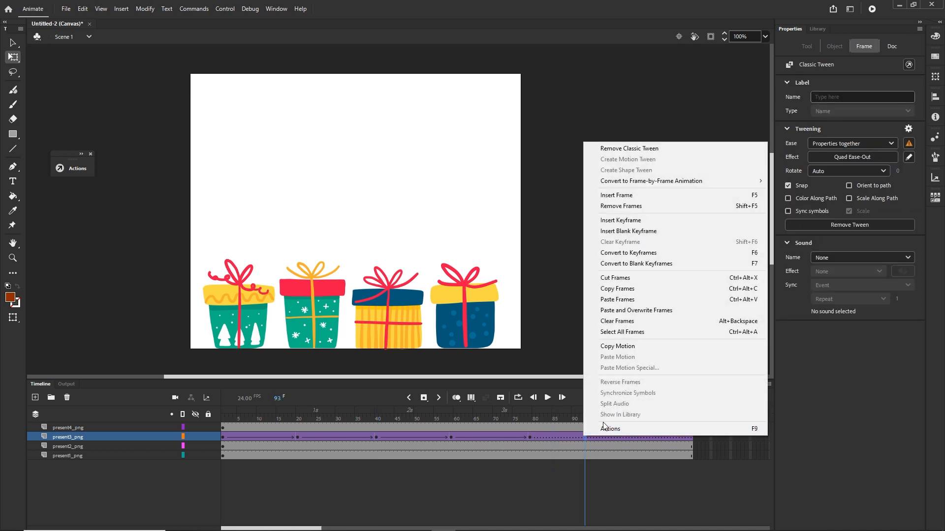
left_click(625, 149)
Scrub back through the snowflake present's jumps and test the custom-eased animation in the browser.
left_click_drag(571, 415, 260, 413)
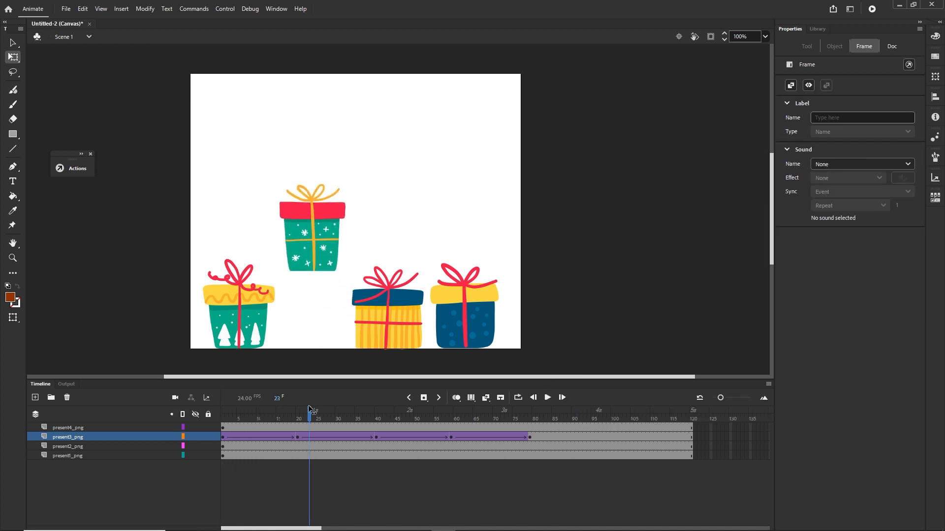
left_click(361, 391)
key("ctrl+Return")
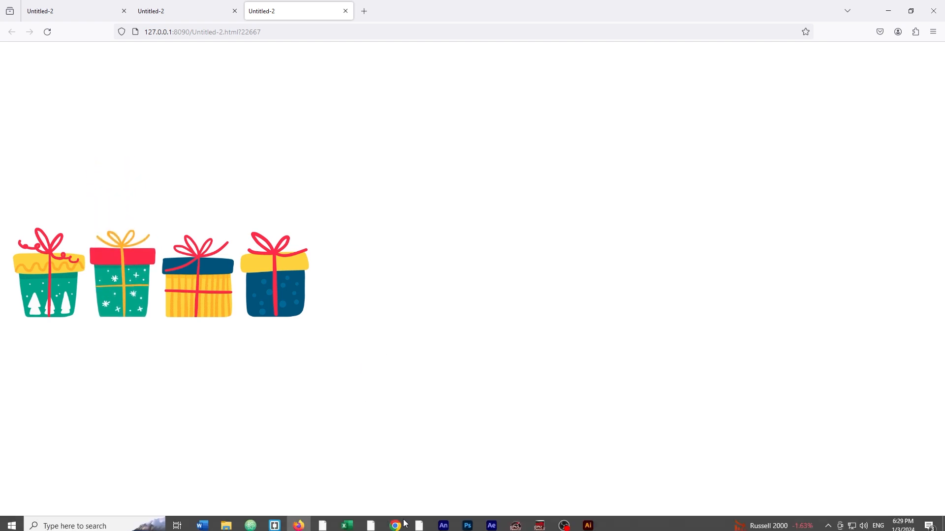
Return to Animate's timeline and duplicate the jump at frames 40–79 on the present3_png layer as a third jump starting at frame 79.
left_click(446, 521)
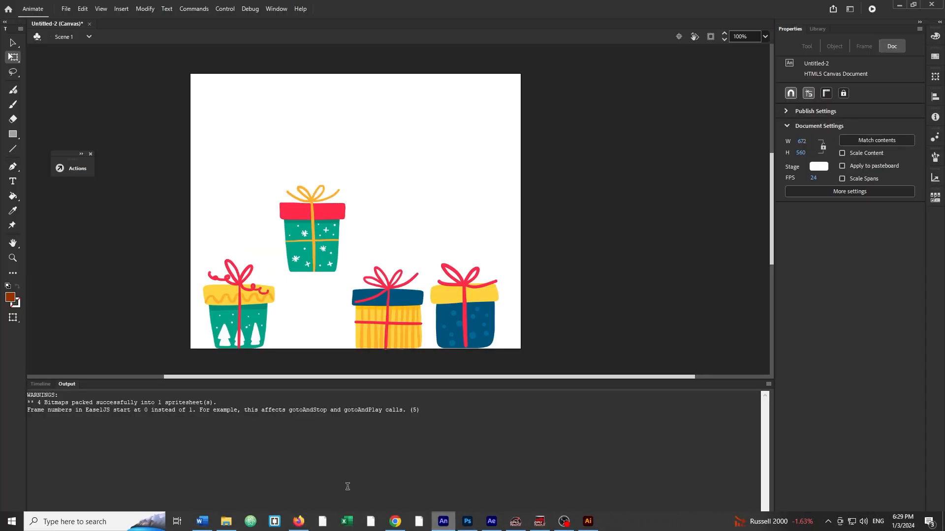
left_click(45, 385)
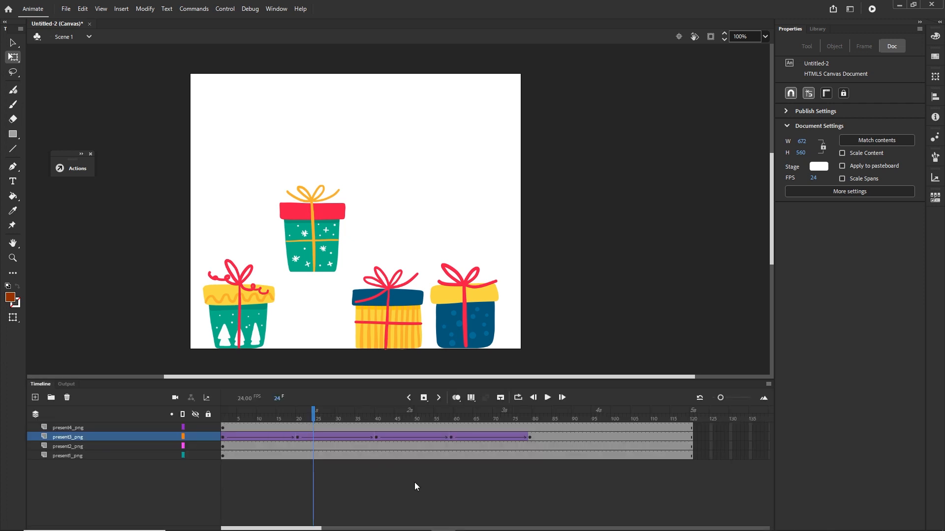
left_click(530, 437)
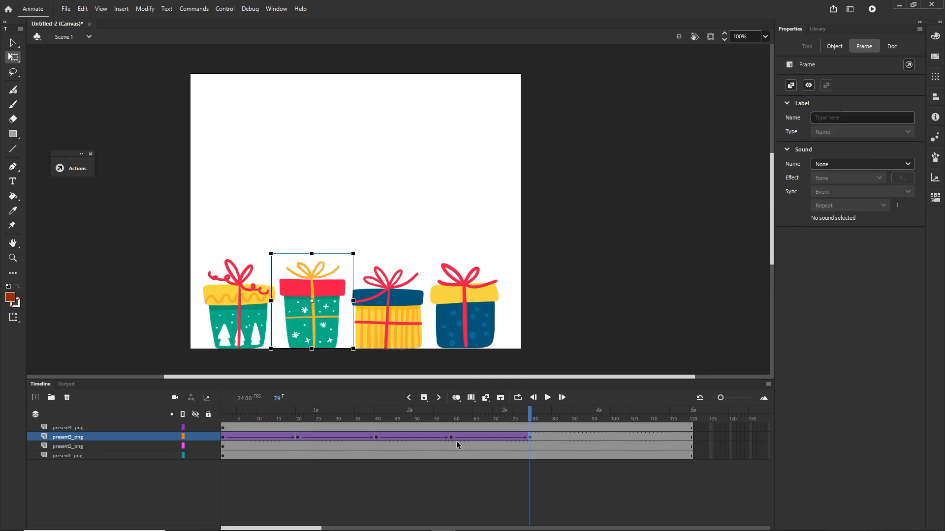
left_click(377, 437)
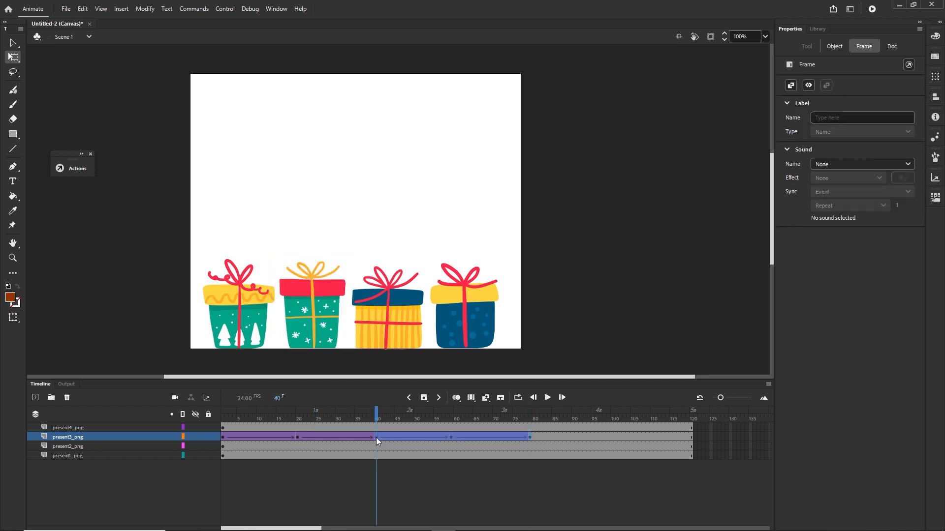
left_click_drag(376, 436, 394, 436)
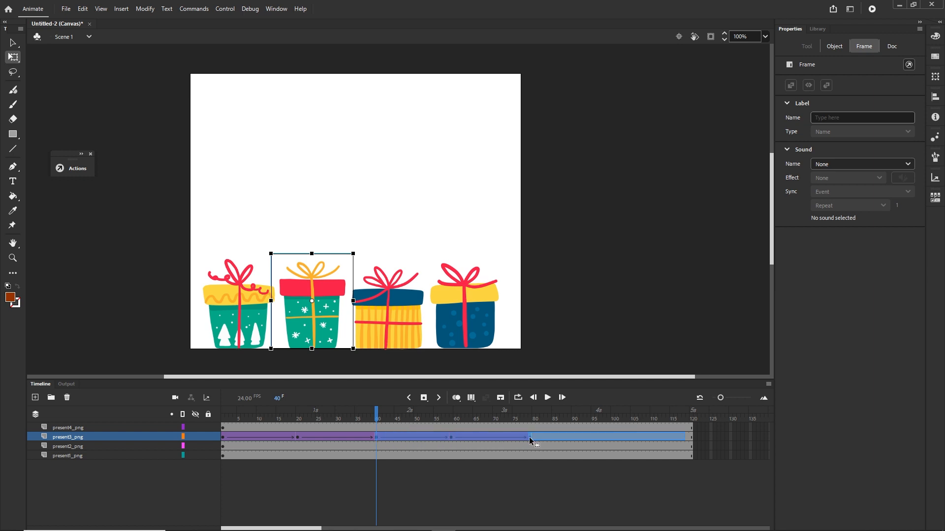
left_click_drag(529, 437, 467, 401)
left_click(556, 476)
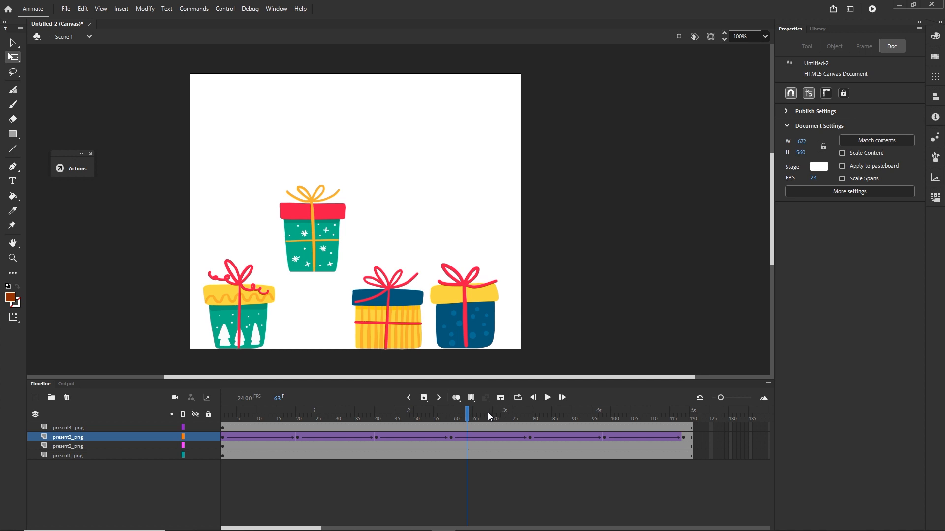
left_click(224, 437)
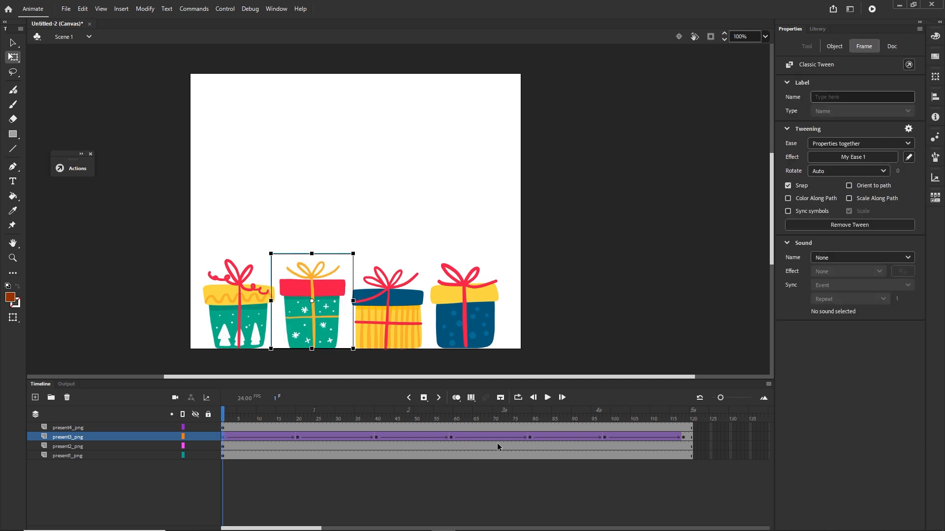
left_click(683, 438)
left_click(684, 440)
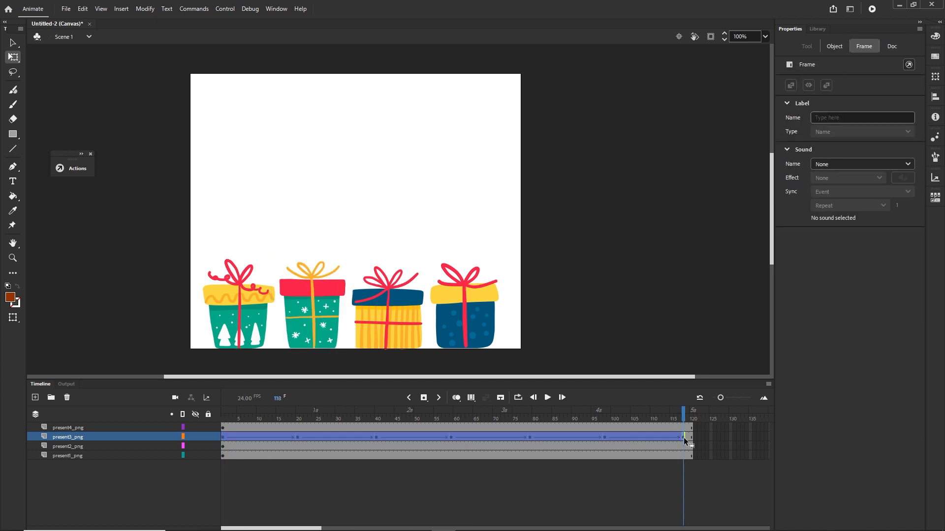
right_click(223, 437)
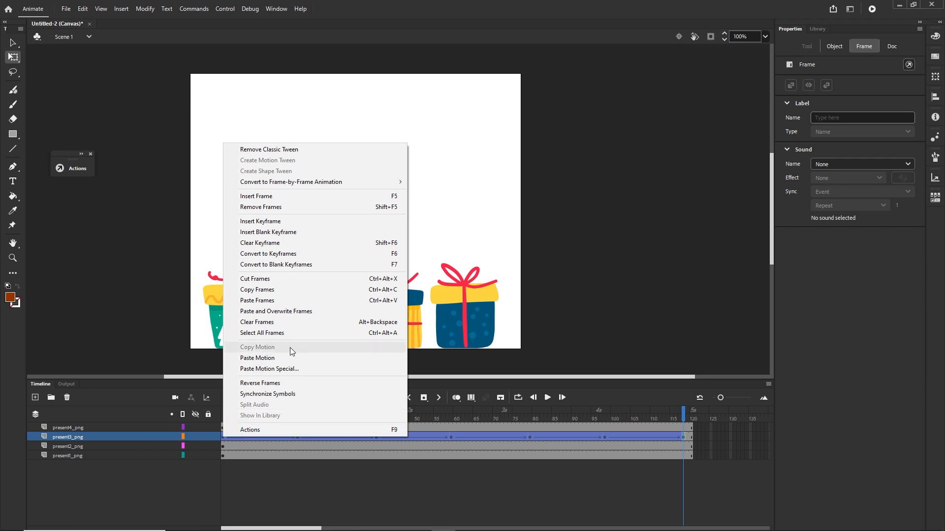
left_click(346, 486)
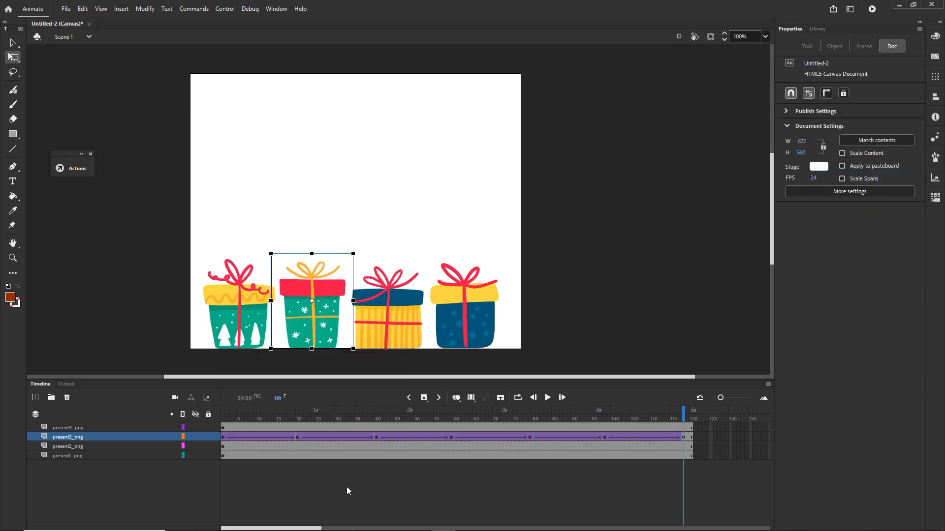
Copy the motion of the first two jumps, frames 1–79, on the present3_png layer.
left_click(224, 437)
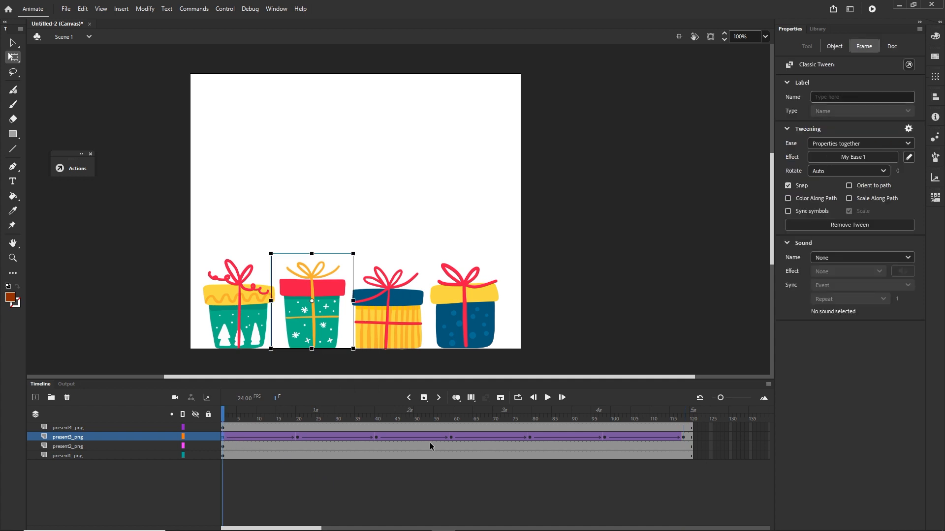
left_click(531, 441, "shift")
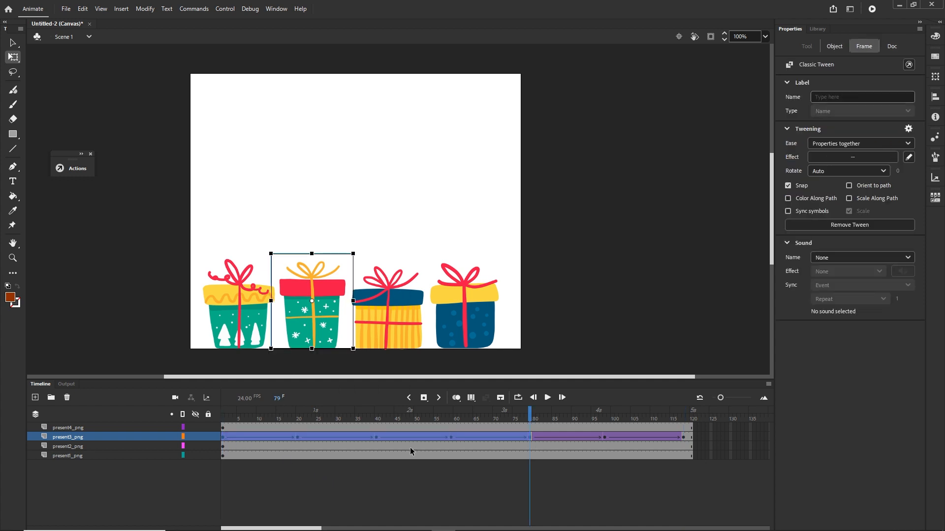
right_click(224, 439)
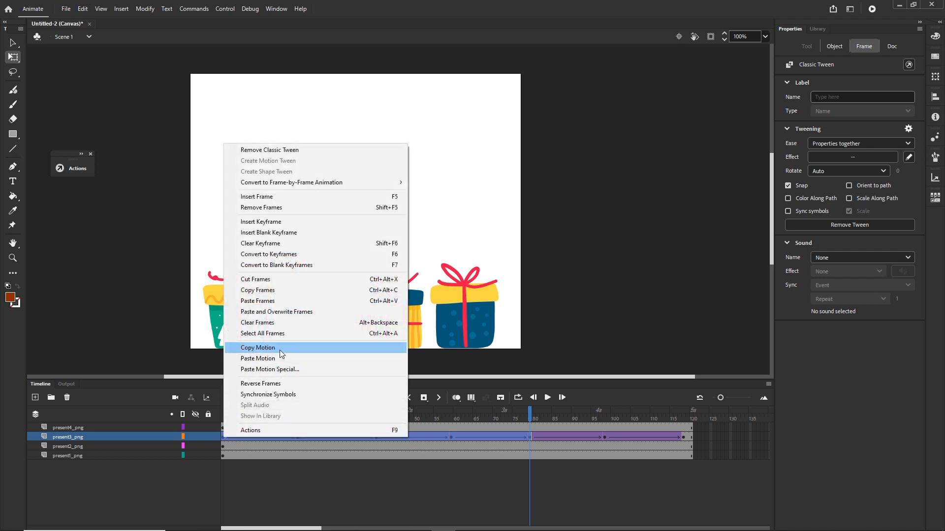
Copy the motion of the bounce in frames 1 to 40 on the present3_png layer.
left_click(488, 490)
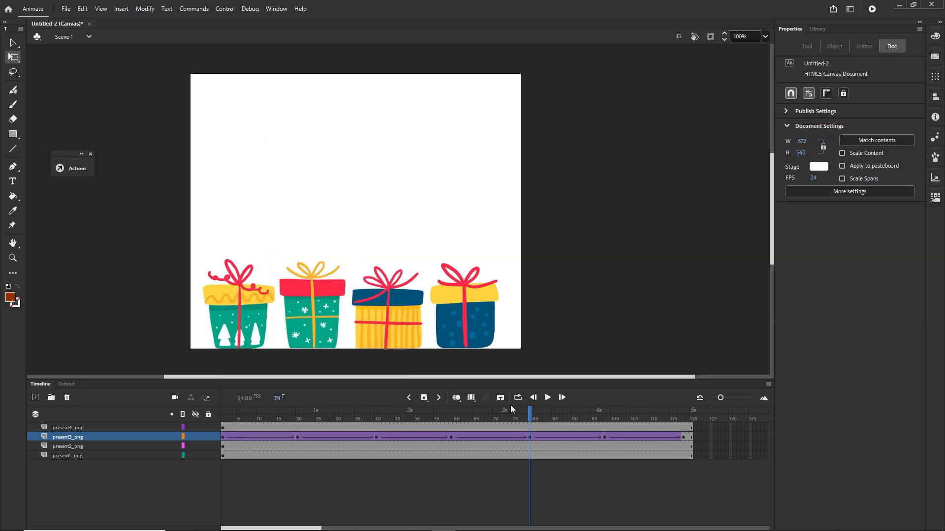
left_click_drag(530, 411, 240, 418)
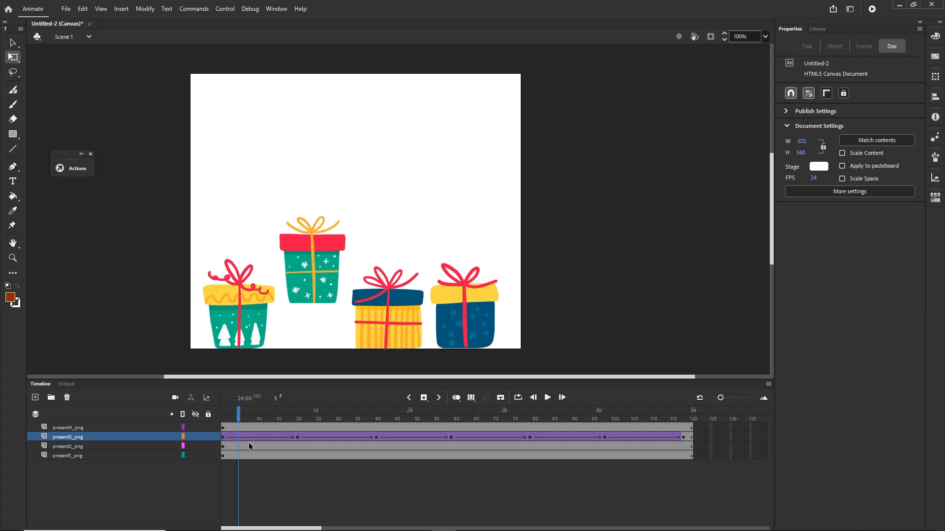
left_click(223, 439)
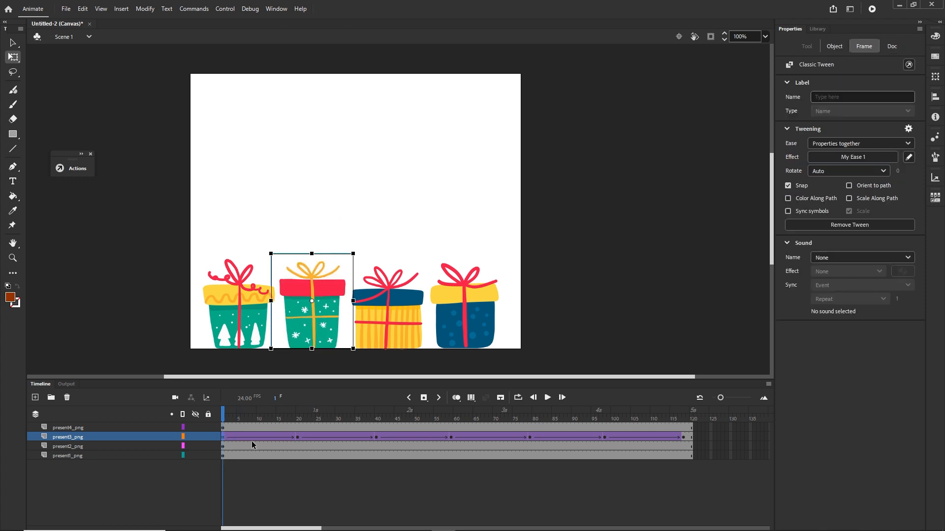
left_click(376, 437, "shift")
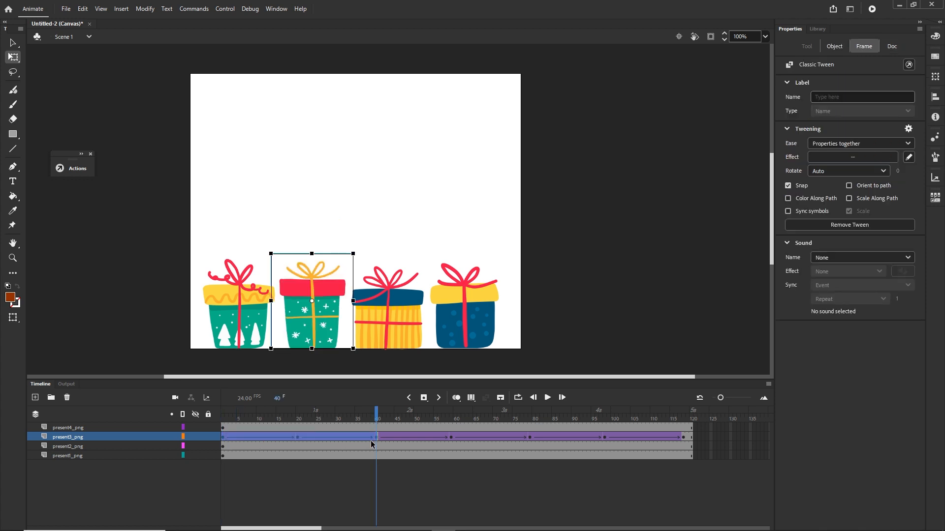
right_click(223, 438)
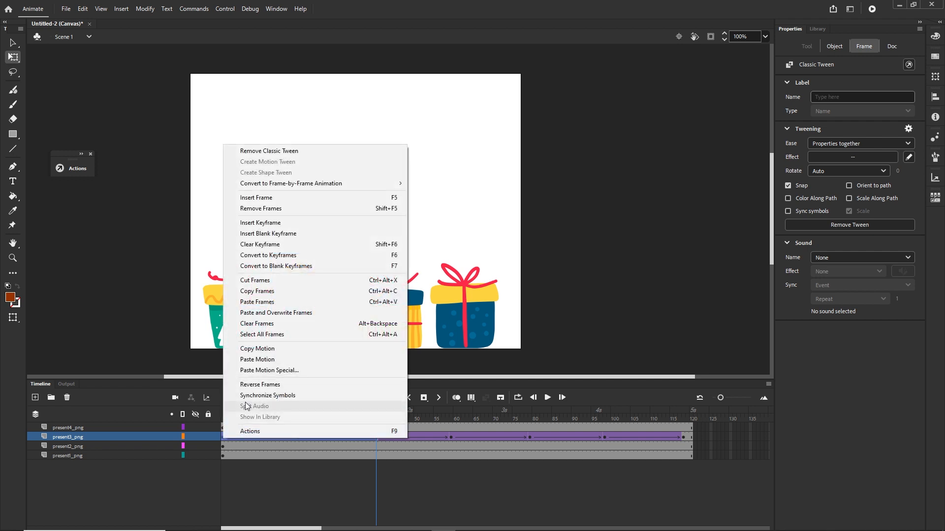
left_click(257, 349)
left_click_drag(377, 409, 187, 408)
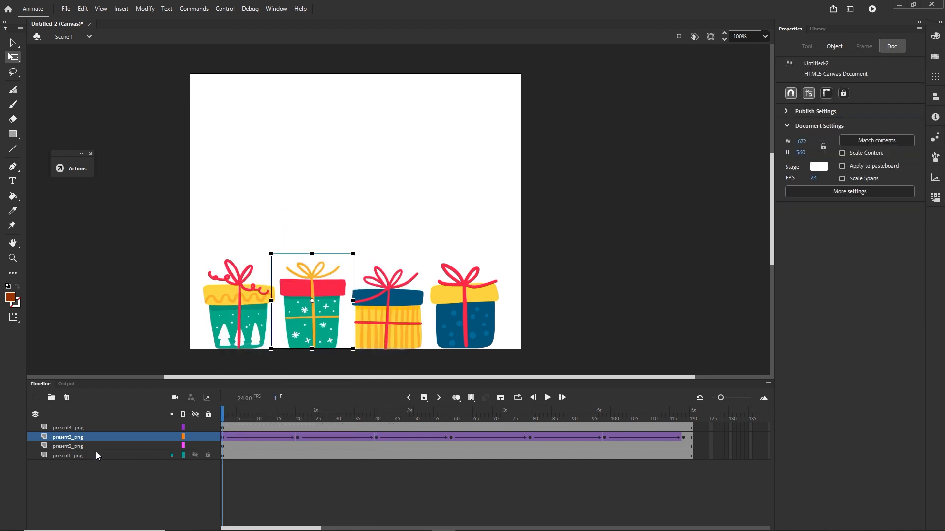
Paste the copied motion onto the first frame of the present2_png layer and scrub through the bounce to check it.
left_click(67, 447)
left_click(240, 479)
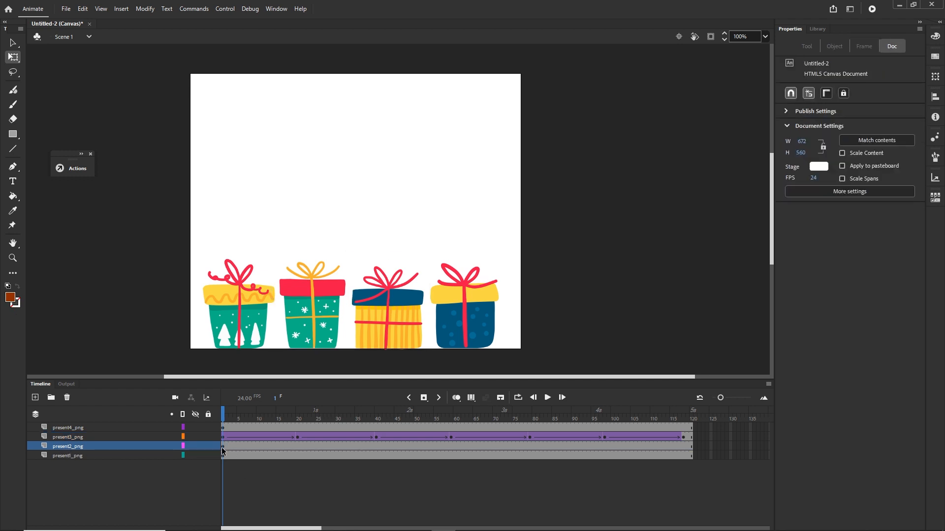
left_click(222, 446)
right_click(223, 446)
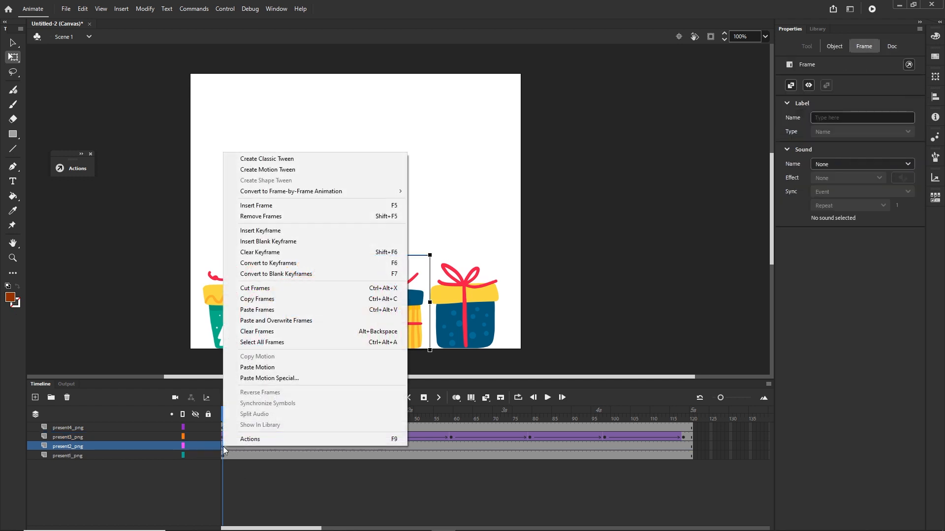
left_click(264, 368)
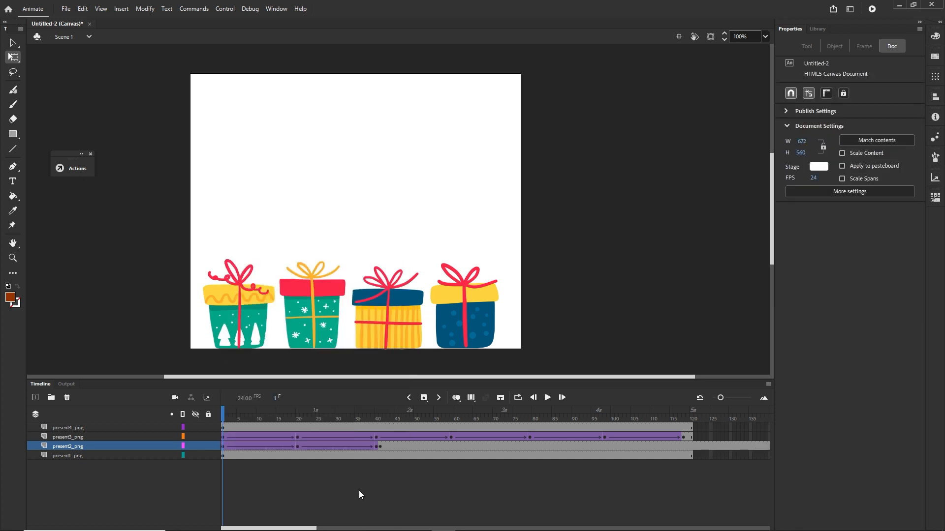
left_click_drag(222, 414, 347, 421)
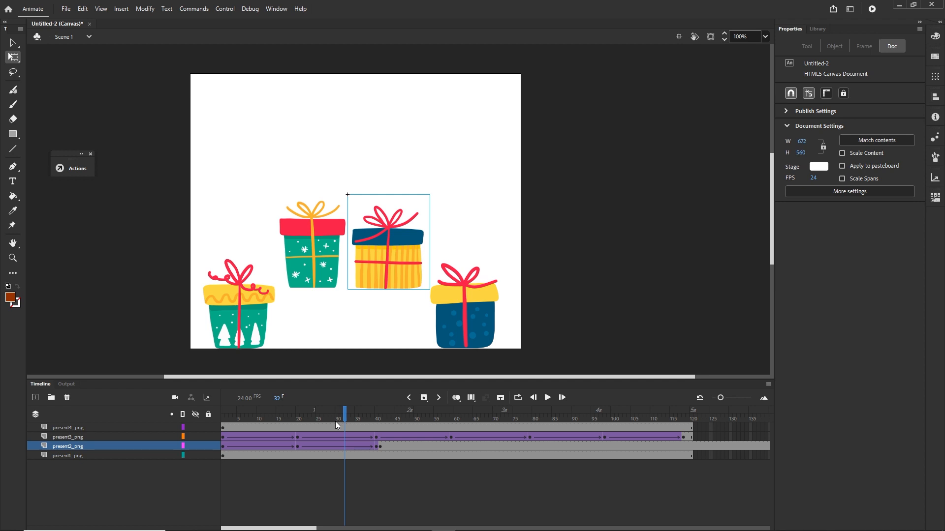
left_click_drag(343, 419, 227, 415)
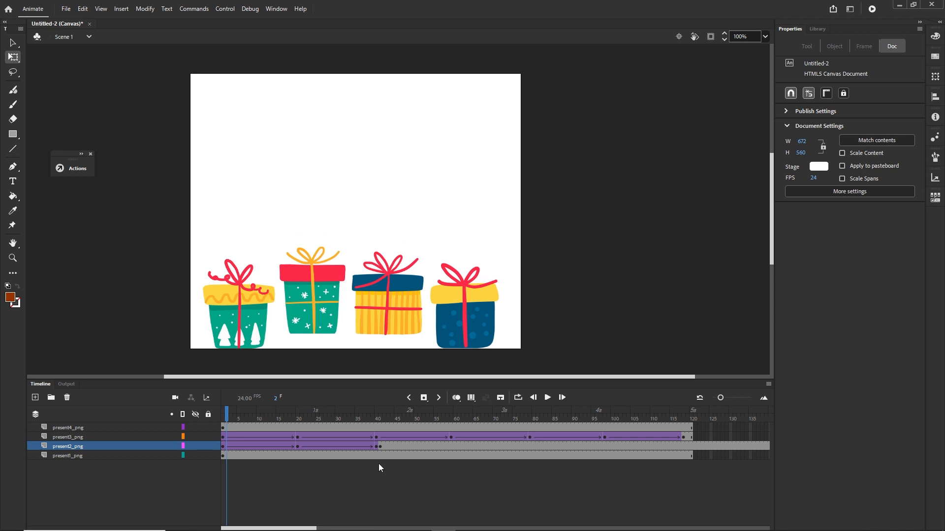
Duplicate the tweened frames 1 to 40 on the present2_png layer, starting the copy at frame 40.
left_click(380, 447)
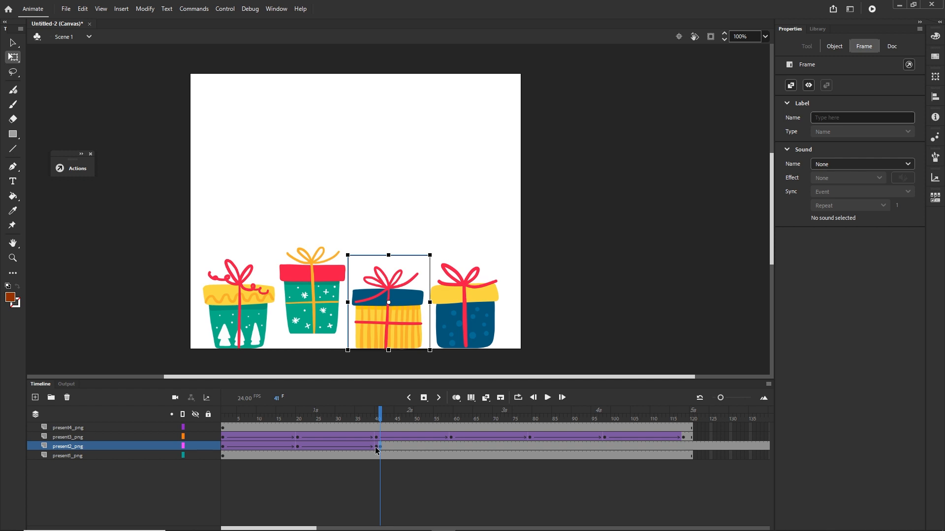
left_click(375, 447)
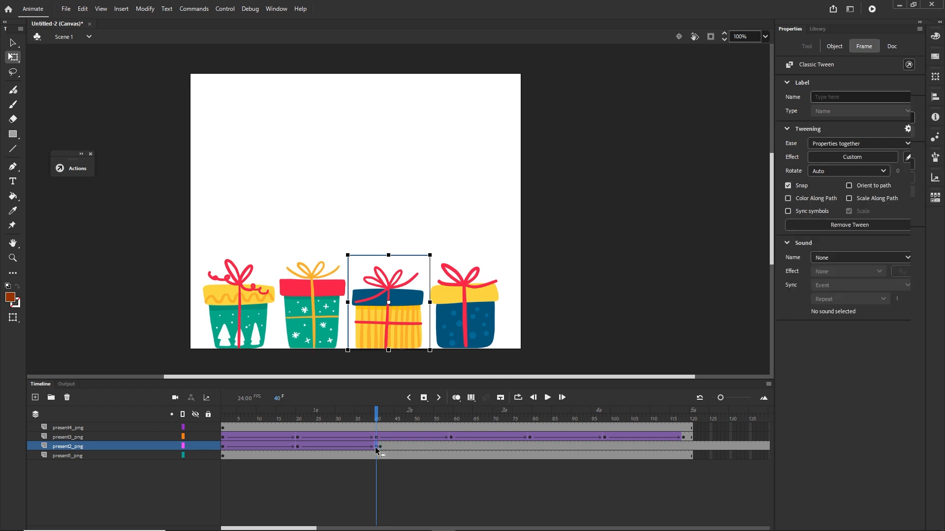
left_click(223, 448)
left_click_drag(223, 449, 376, 447)
left_click(529, 481)
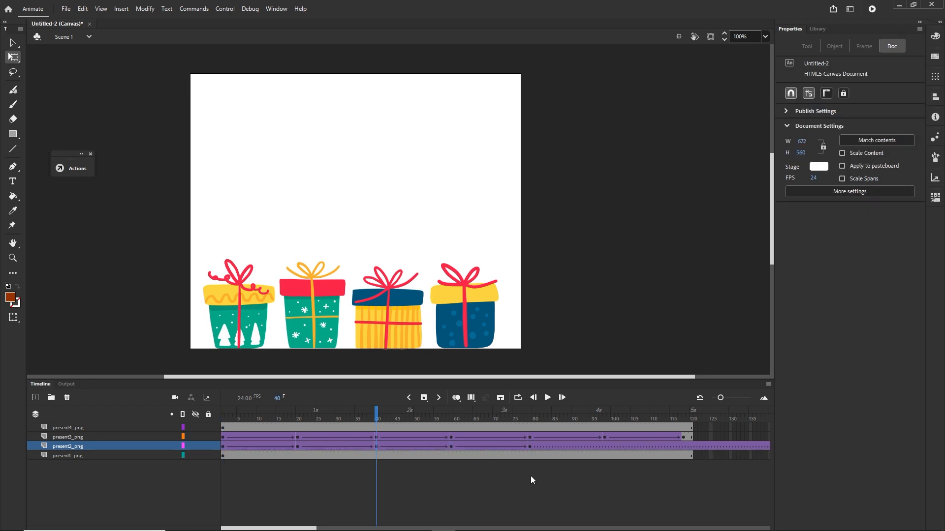
Duplicate frames 40 to 79 on the present2_png layer, starting the copy at frame 79.
left_click(529, 445)
left_click(377, 446, "shift")
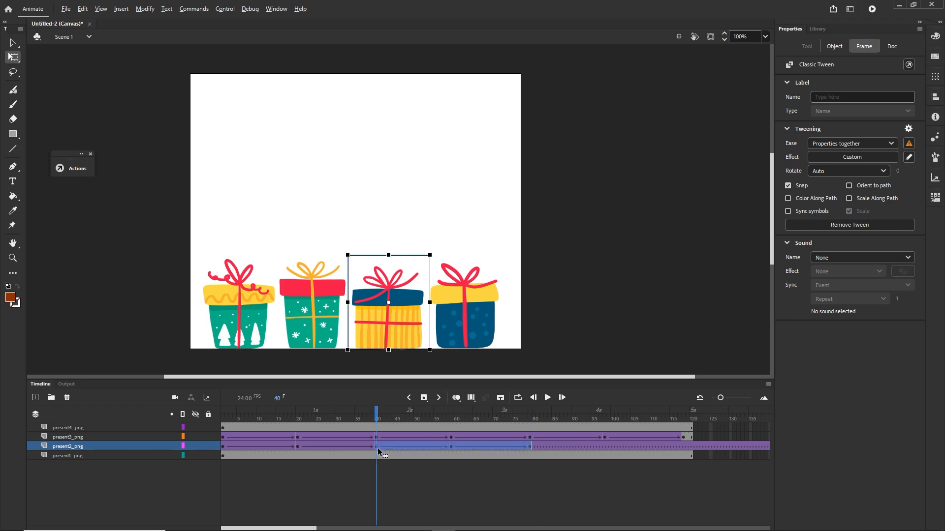
left_click_drag(378, 448, 533, 448)
left_click(527, 483)
Remove the leftover frames after the final keyframe at frame 118 on the present3_png layer.
left_click_drag(313, 529, 352, 529)
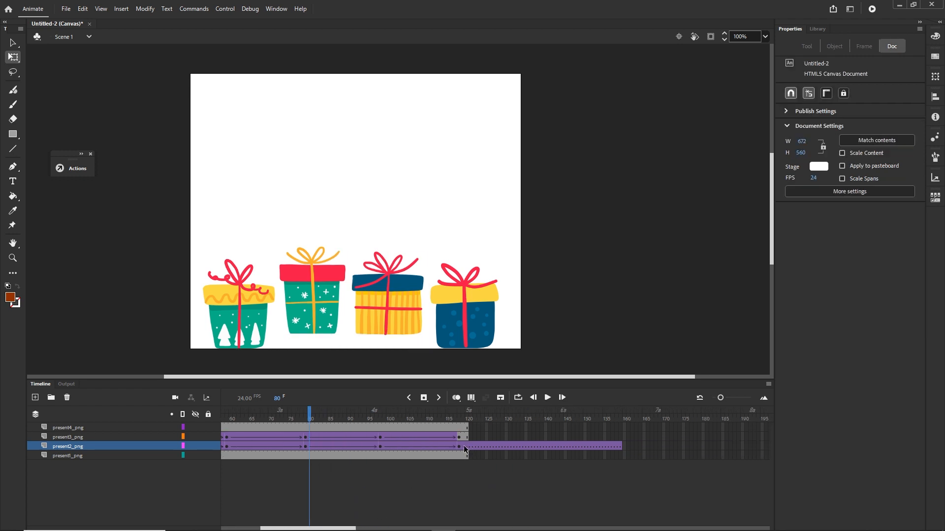
left_click_drag(462, 438, 448, 420)
left_click(462, 437)
left_click(461, 446)
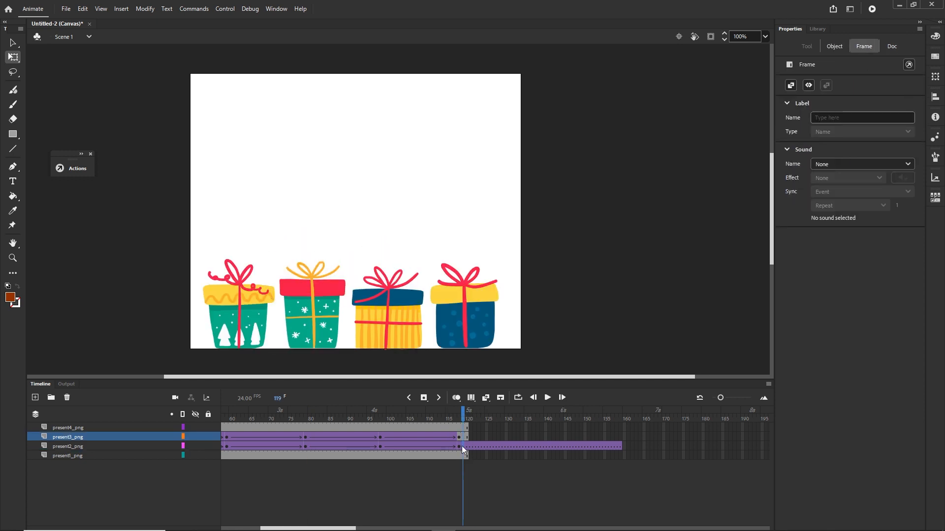
left_click(462, 437)
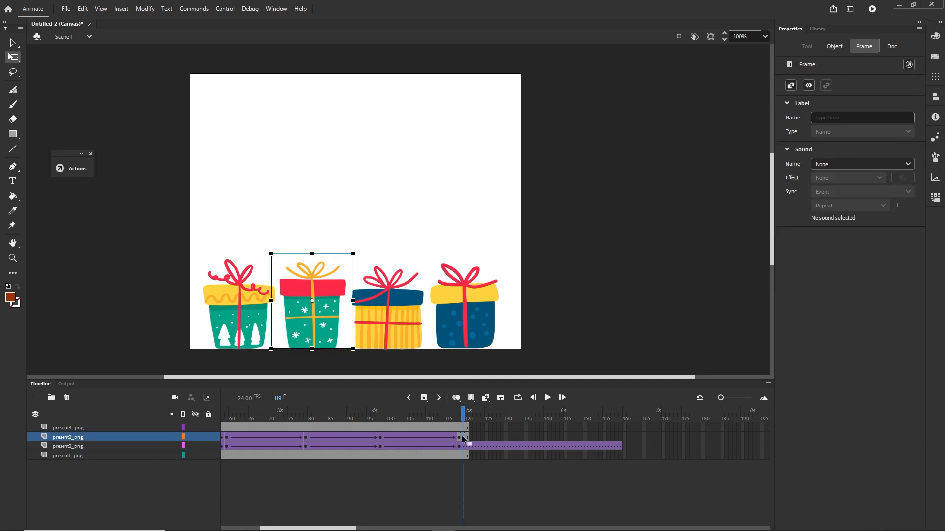
left_click(473, 436)
right_click(464, 437)
left_click(513, 209)
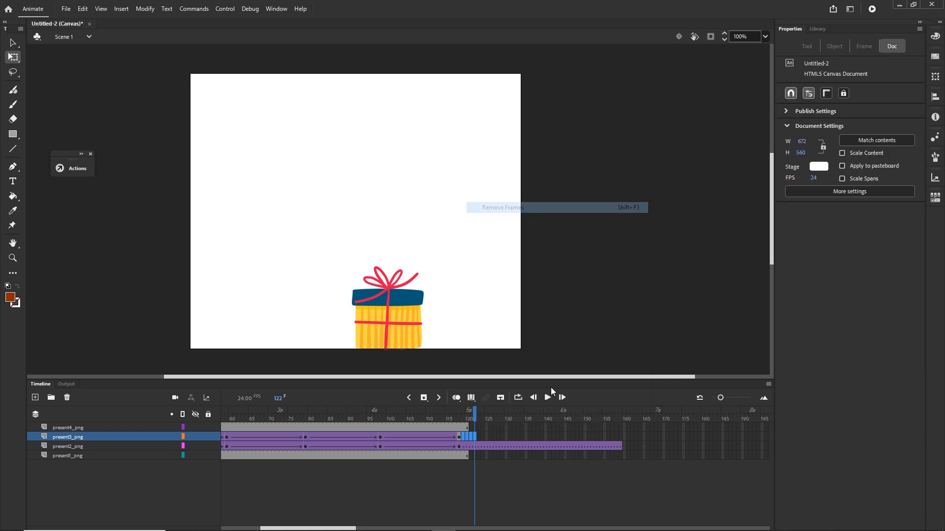
Remove the excess tweened frames after frame 118 on the present2_png layer.
left_click(462, 447)
left_click(624, 447)
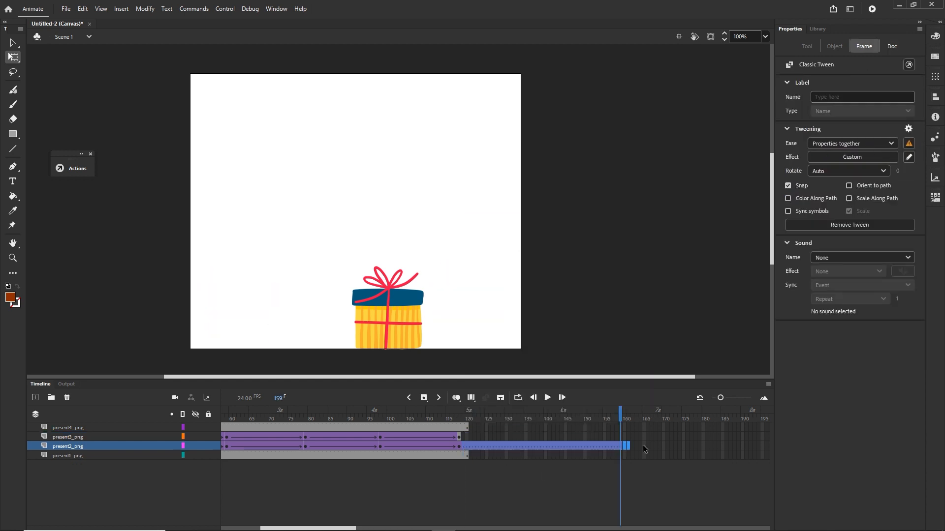
key("shift+F5")
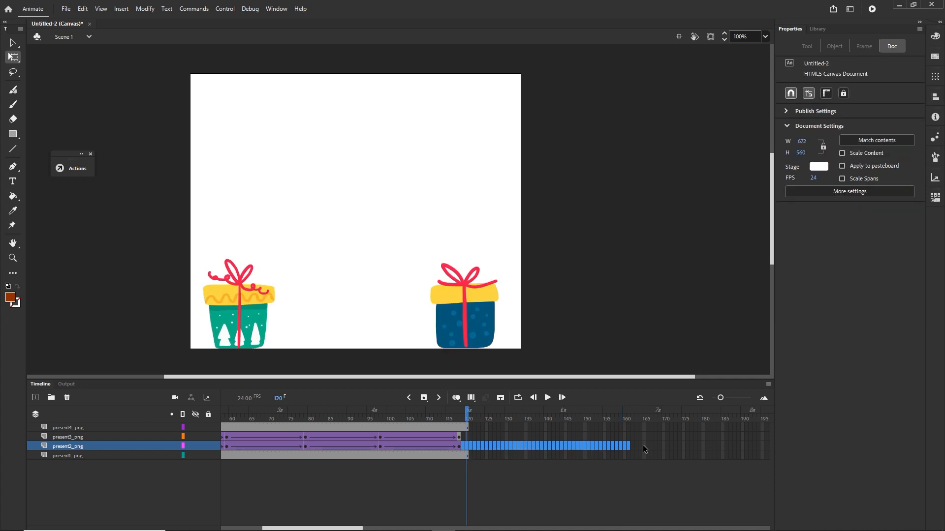
left_click(507, 521)
key("Return")
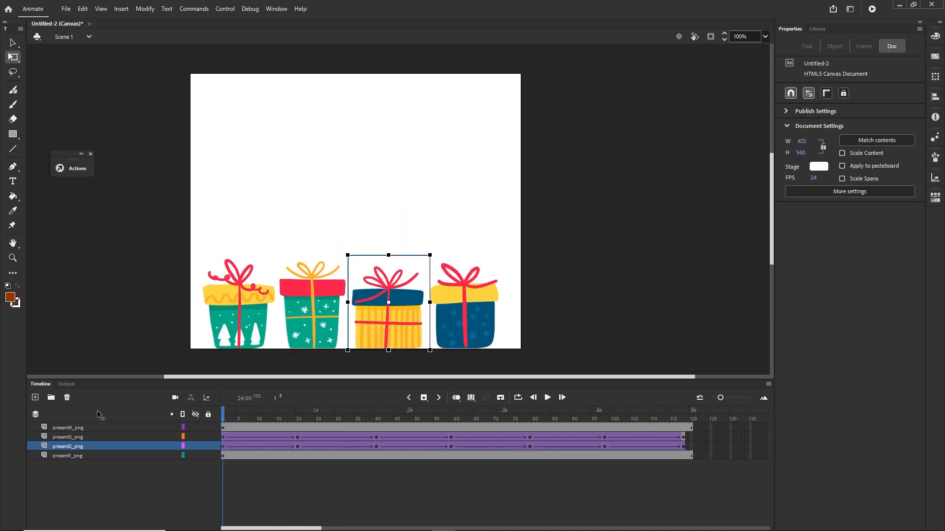
Copy the motion of frames 1 to 40 on present2_png and paste it onto the first frame of present1_png.
left_click(379, 448)
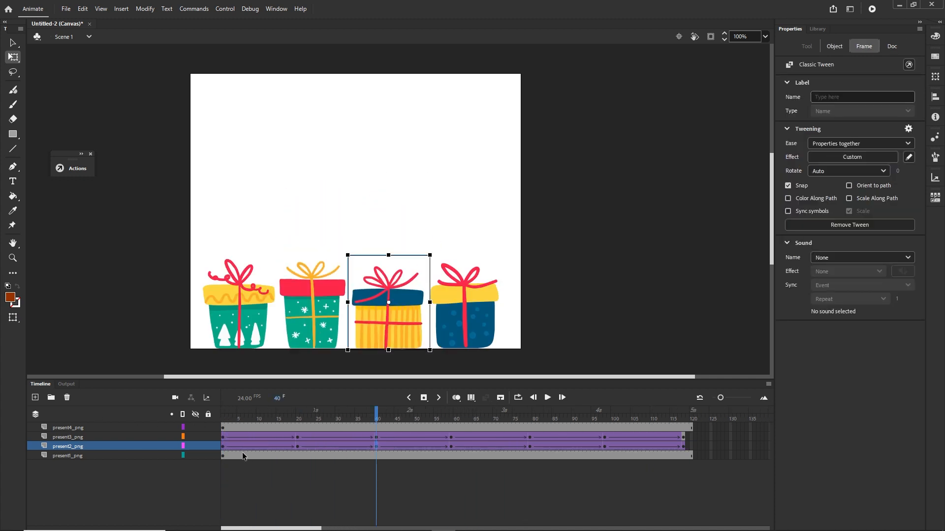
left_click(223, 447)
right_click(223, 448)
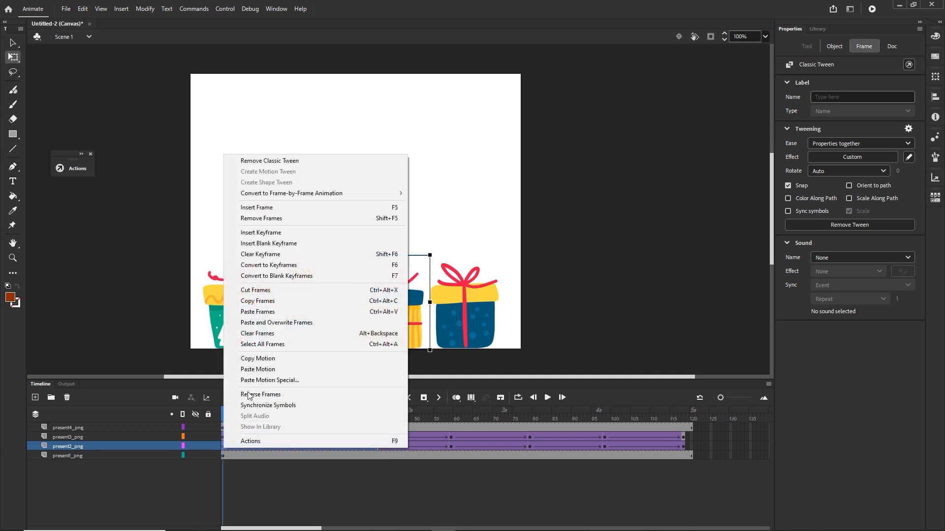
left_click(261, 363)
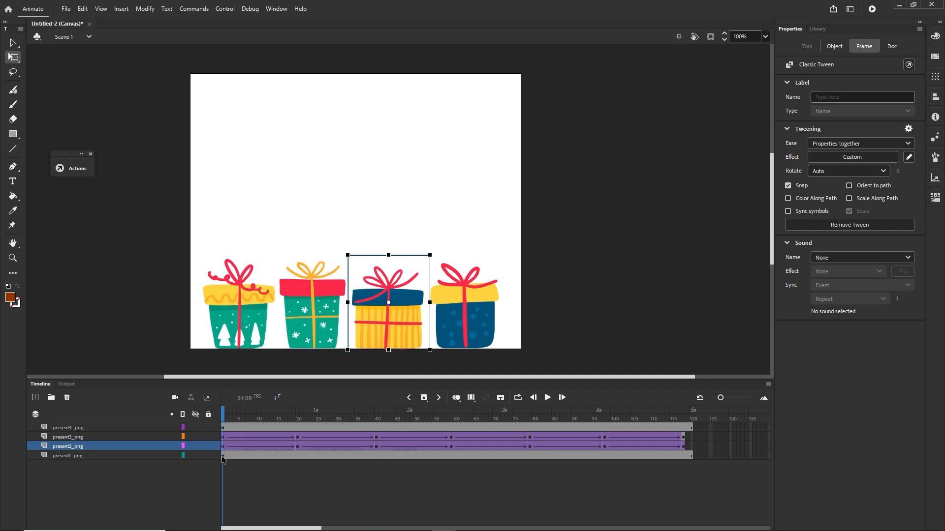
left_click(222, 456)
right_click(223, 456)
left_click(256, 377)
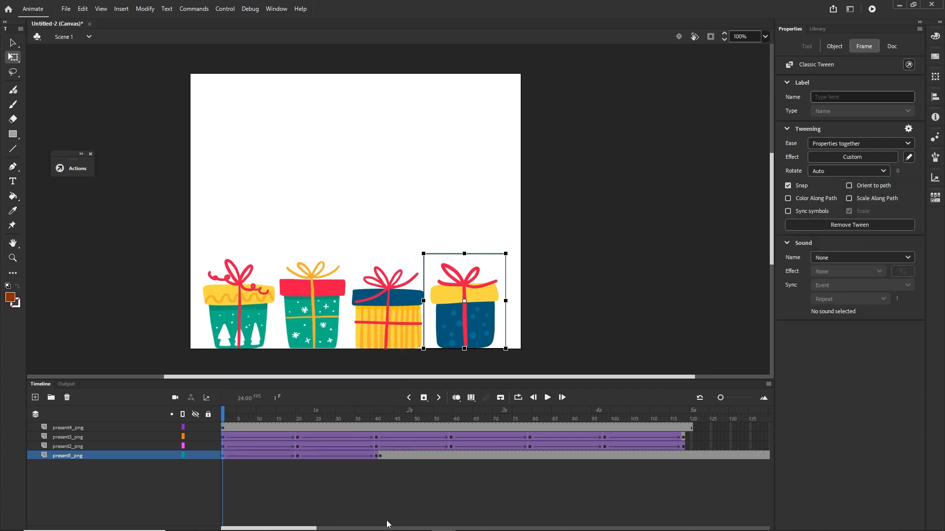
left_click(379, 483)
Clear the extra keyframe at frame 41 on present1_png and remove the classic tween from the frames after frame 40.
left_click(380, 456)
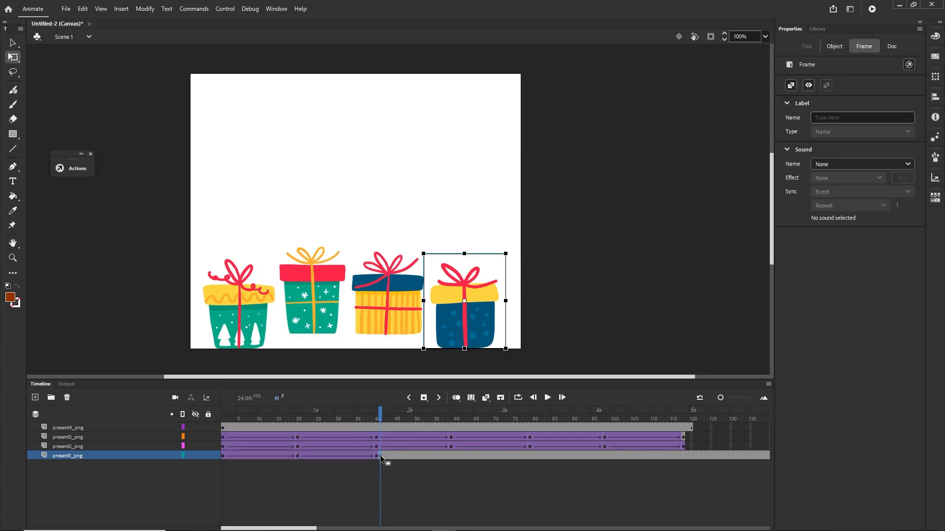
right_click(380, 456)
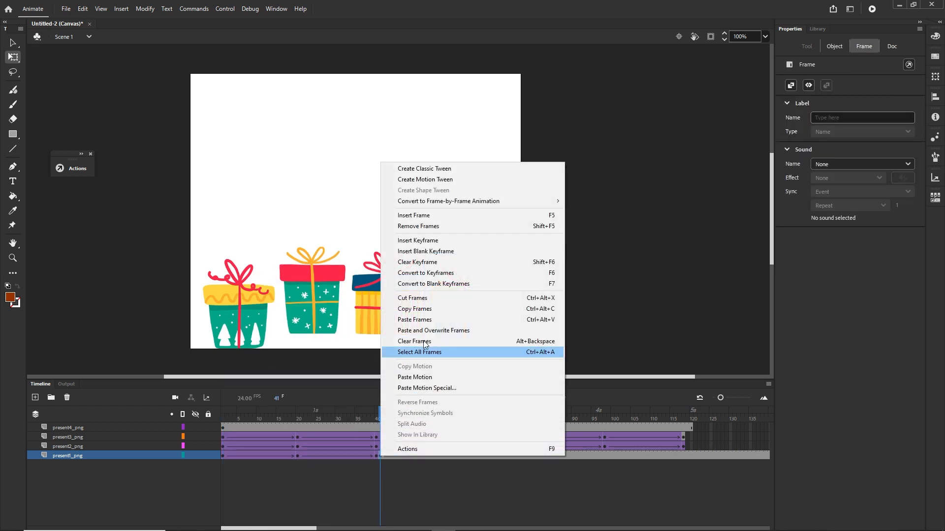
left_click(417, 261)
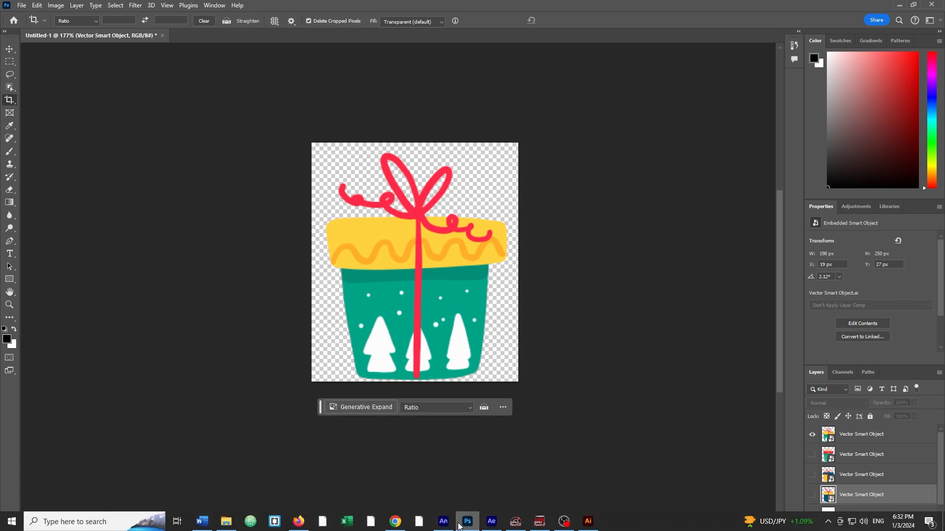
left_click(449, 525)
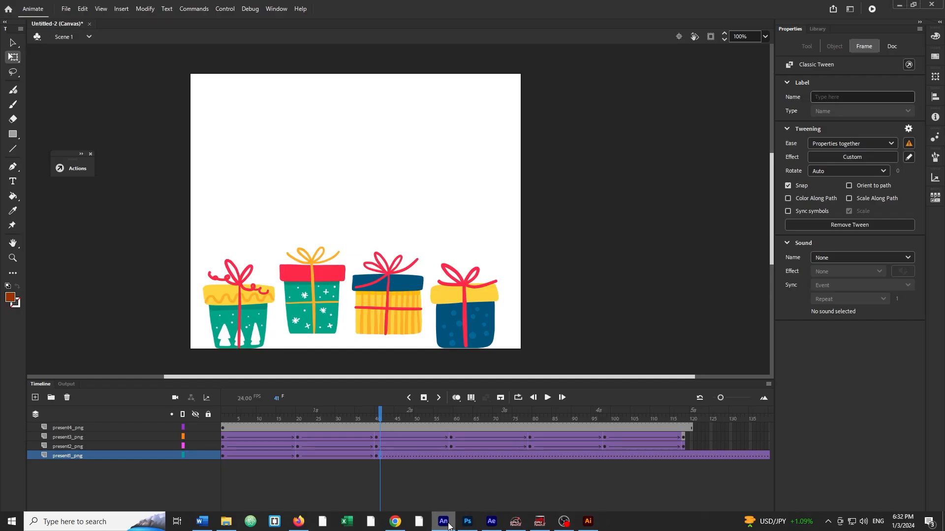
left_click(430, 456)
right_click(430, 456)
left_click(475, 169)
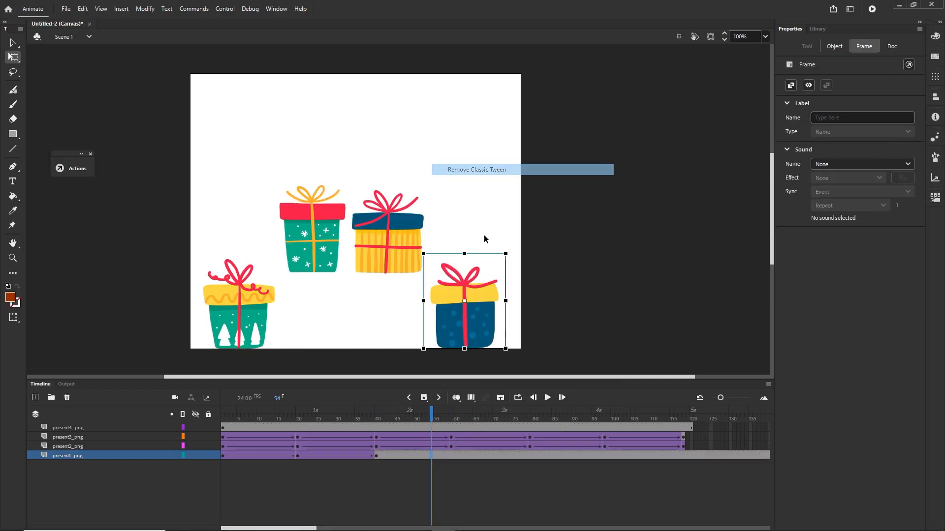
Duplicate the tweened frames 1 to 40 on present1_png twice, starting the copies at frames 40 and 79.
left_click(376, 456)
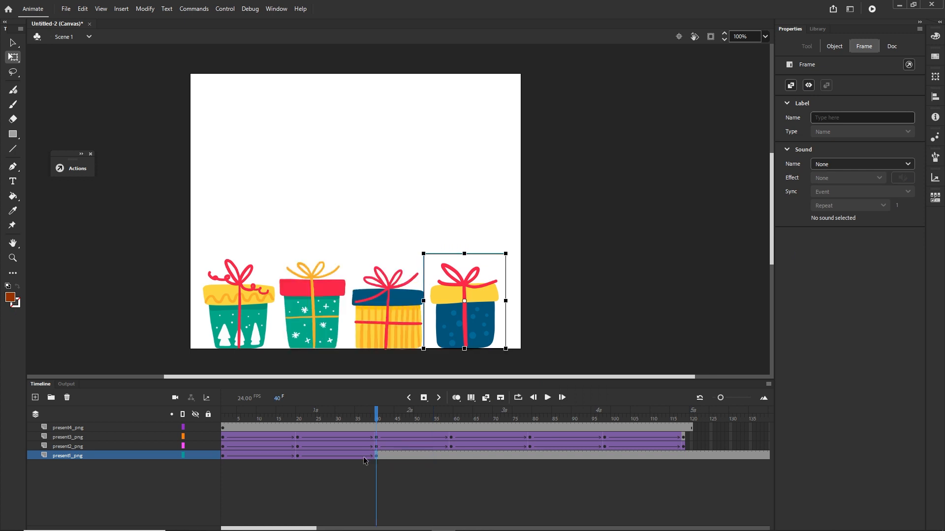
left_click(222, 456, "shift")
left_click_drag(223, 458, 530, 455)
left_click(468, 494)
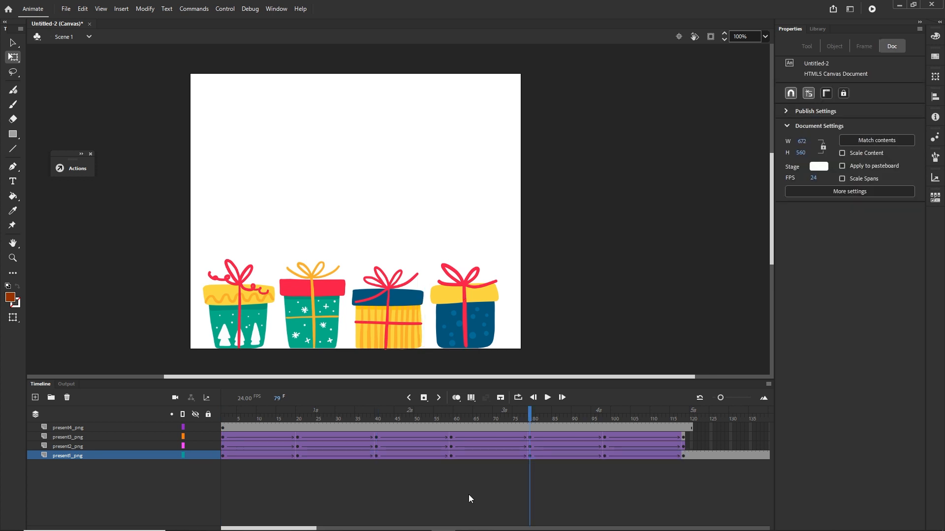
Paste the copied motion onto the first frame of the present4_png layer.
right_click(223, 431)
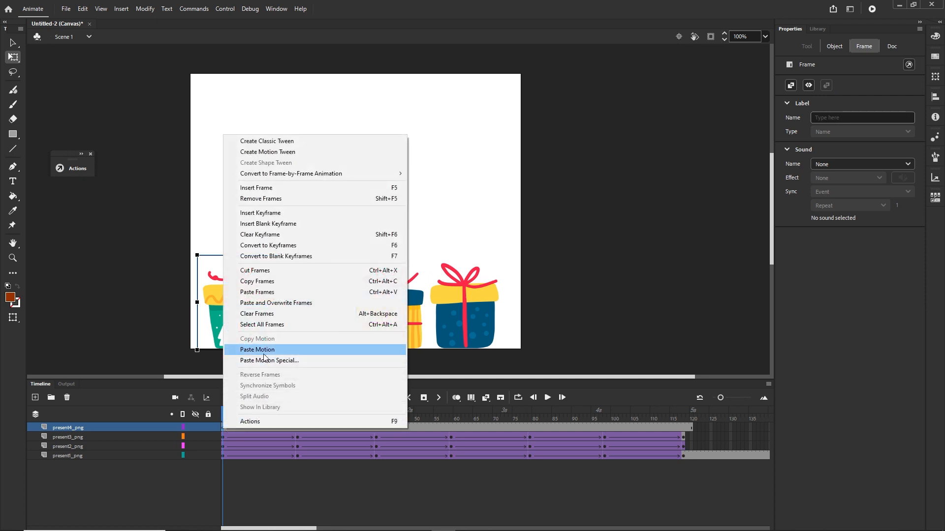
left_click(261, 350)
left_click(360, 486)
Duplicate the tweened frames 1 to 40 on present4_png twice, starting the copies at frames 40 and 79.
left_click(380, 432)
left_click(376, 431)
left_click(223, 430)
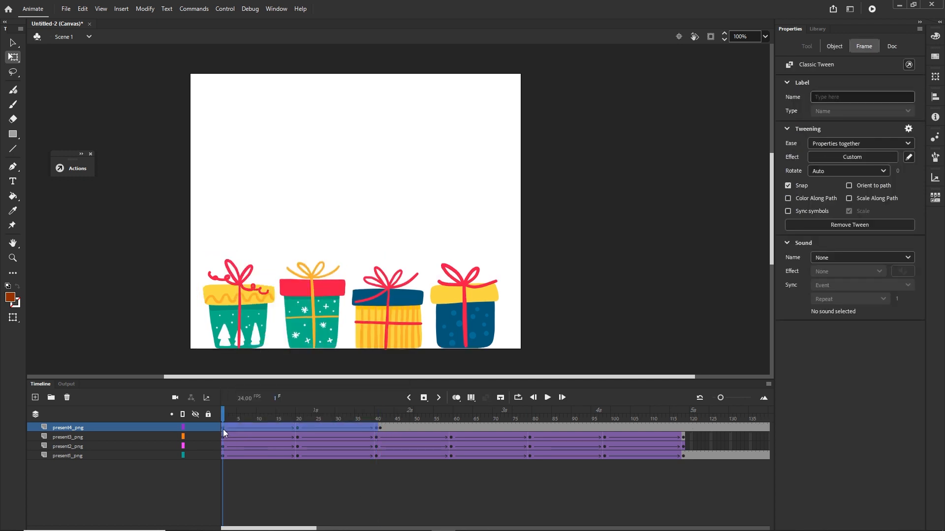
left_click_drag(223, 432, 531, 434)
left_click(506, 475)
Remove all frames after frame 118 on the four present layers.
left_click_drag(296, 529, 333, 529)
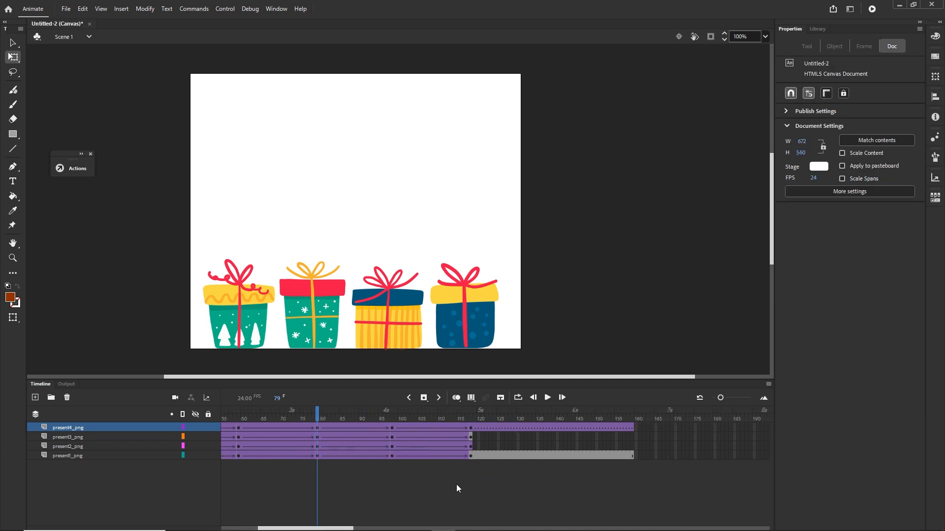
left_click(477, 428)
left_click(659, 457, "shift")
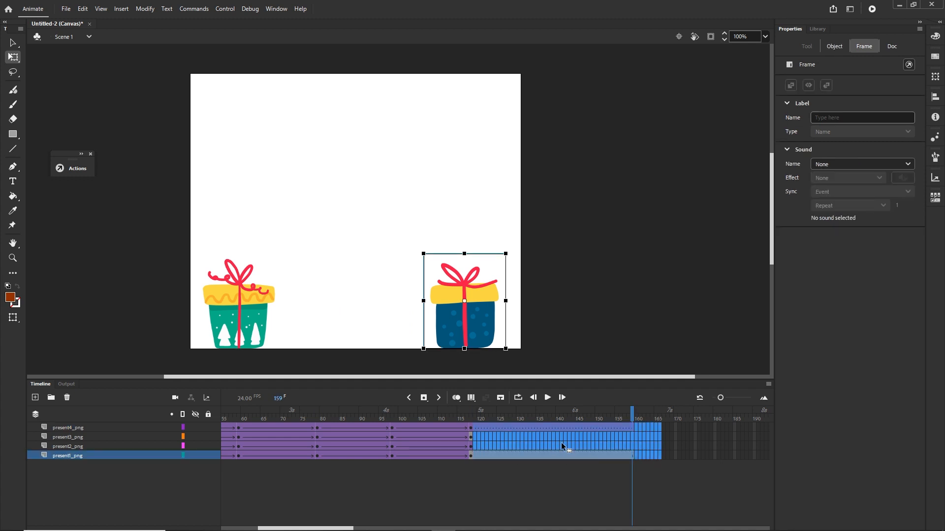
key("shift+F5")
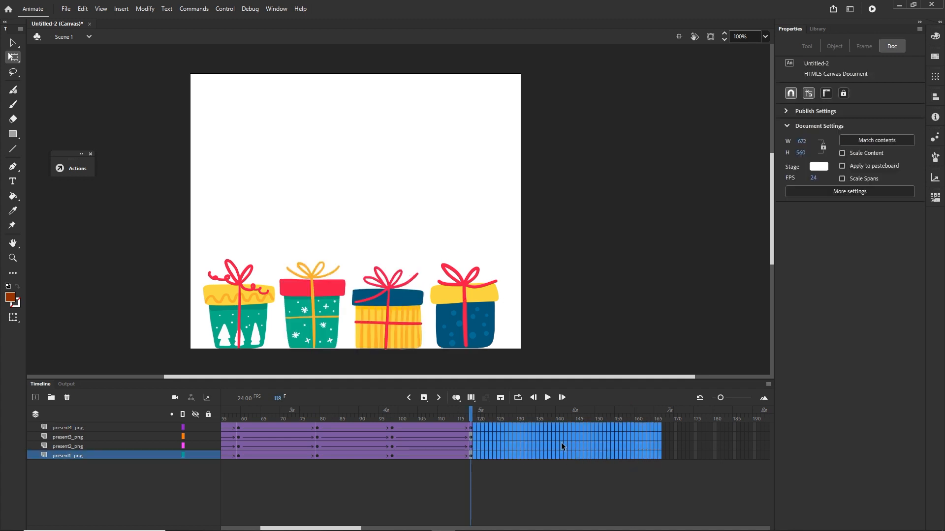
Test the gift box animation in the browser and scrub the timeline from the start to frame 118.
left_click_drag(470, 417, 93, 414)
key("ctrl+Return")
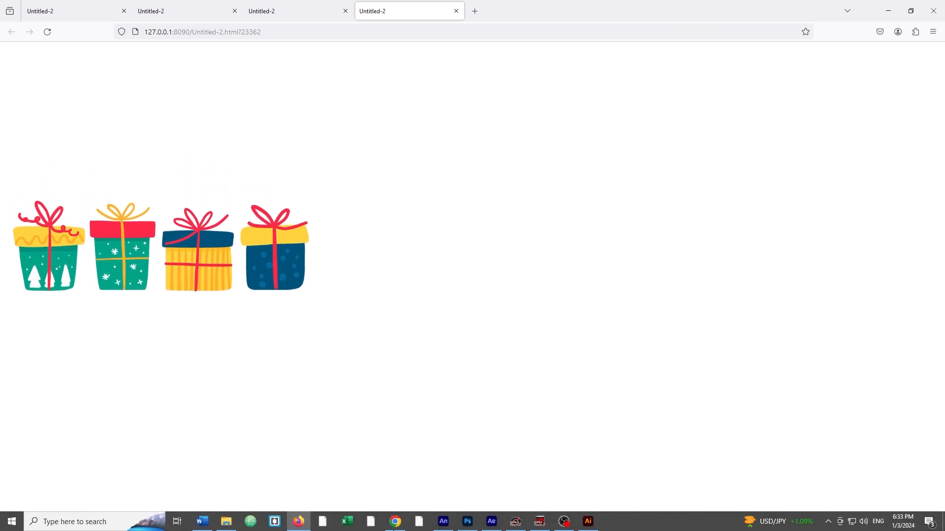
left_click(443, 521)
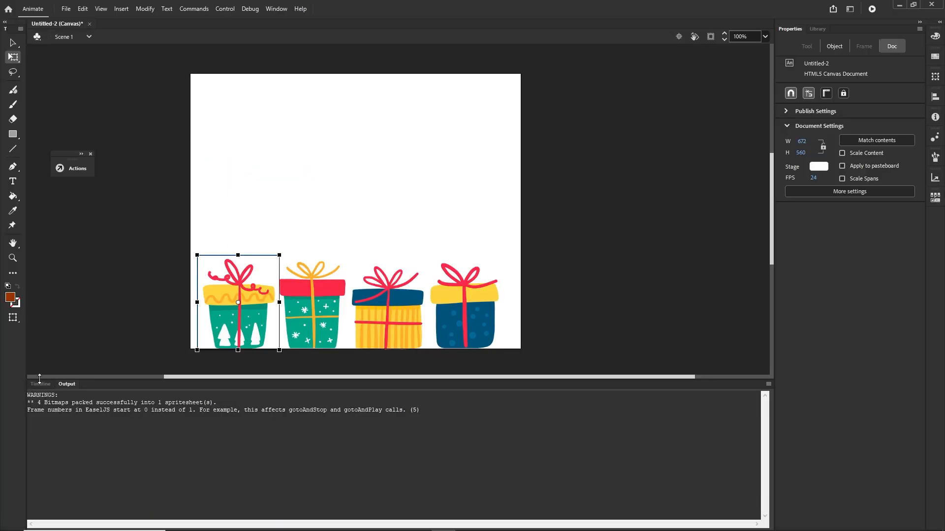
left_click(39, 384)
left_click_drag(225, 413, 683, 424)
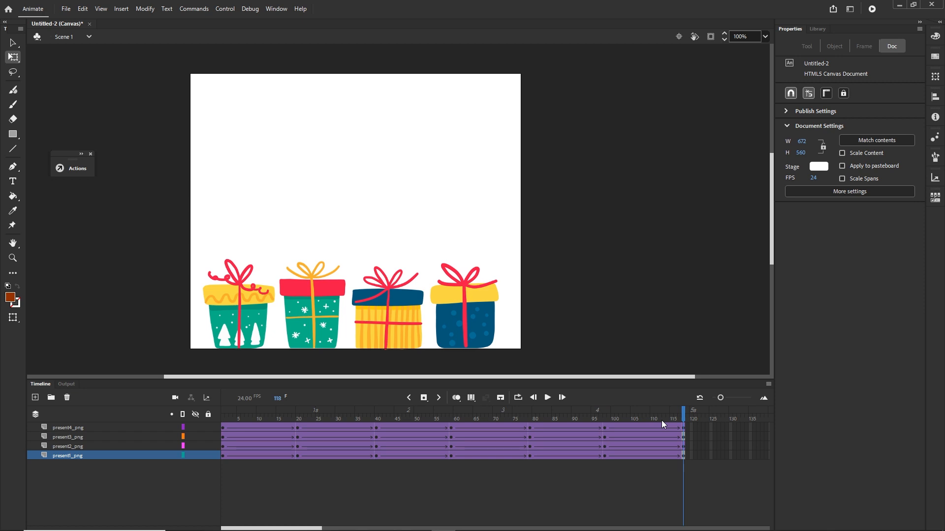
Switch to Chrome and view the Freepik page of the greeting Christmas card with flat Christmas objects.
left_click(226, 522)
left_click(394, 521)
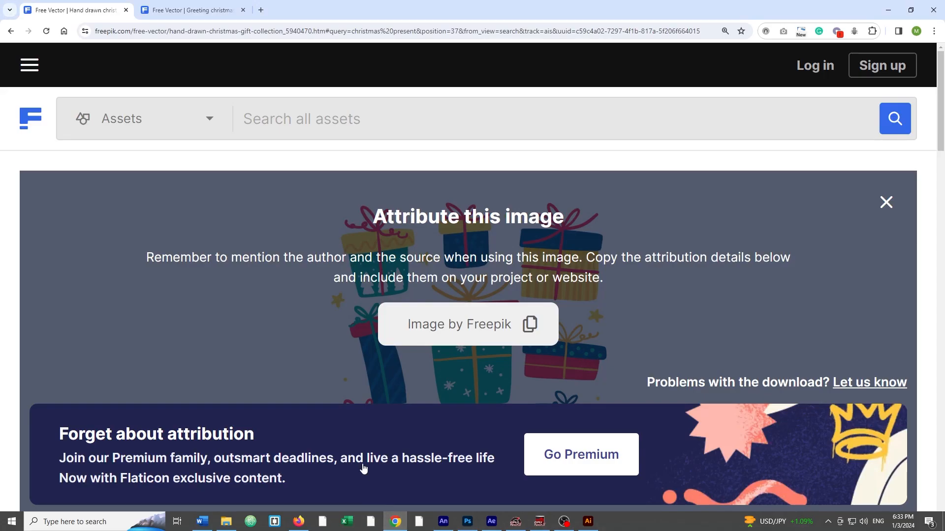
left_click(213, 10)
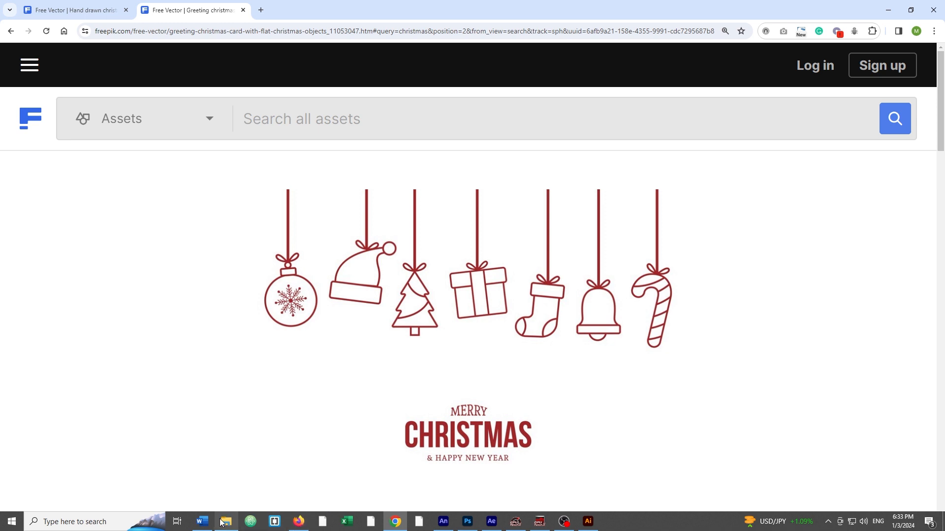
In File Explorer, open the freepik2 folder inside 05 christmas jump presents try\tutorial.
left_click(228, 524)
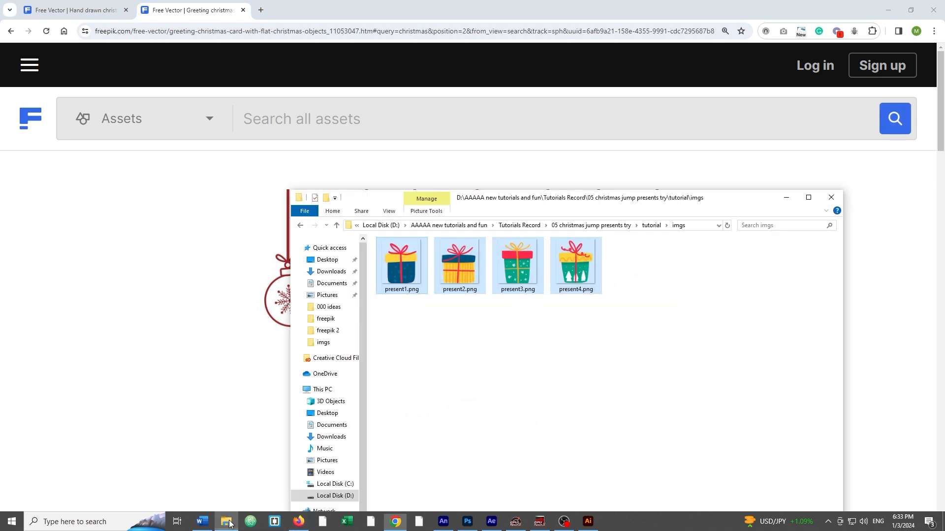
left_click(622, 228)
left_click(399, 299)
double_click(393, 275)
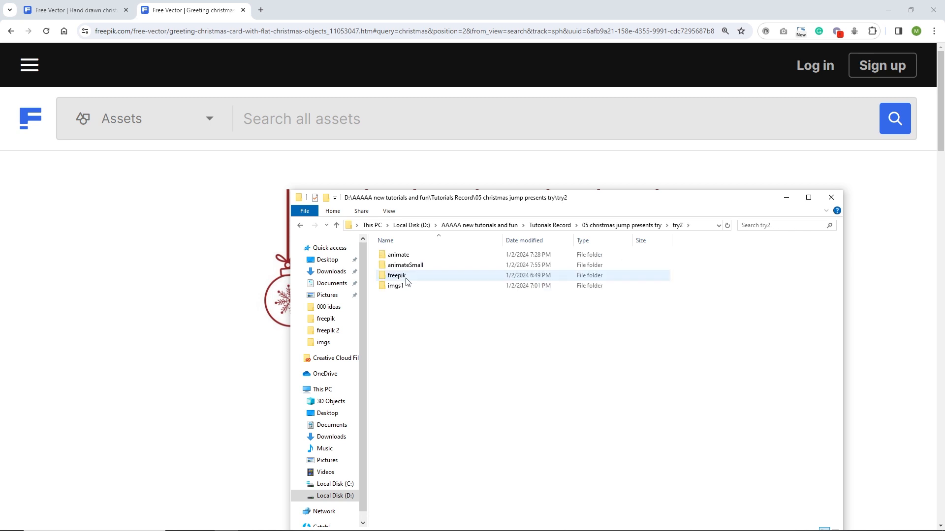
left_click(621, 225)
double_click(396, 286)
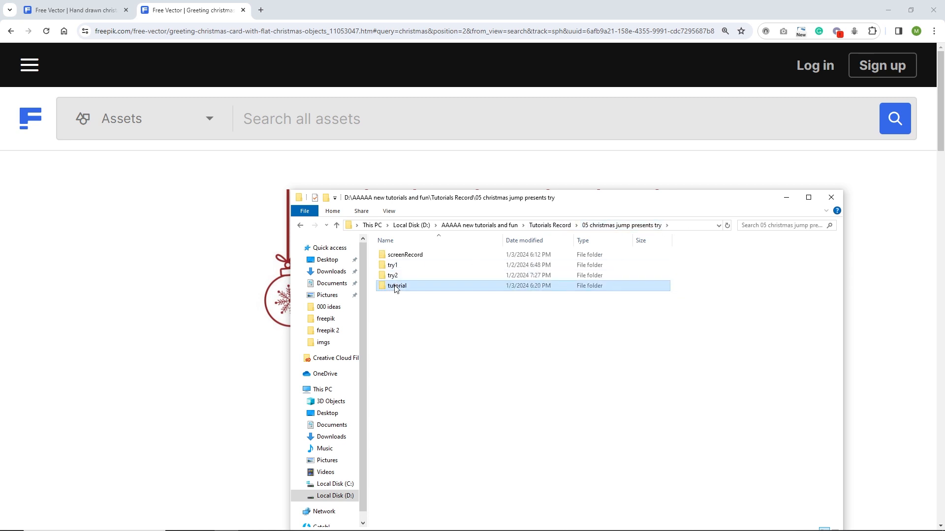
double_click(398, 266)
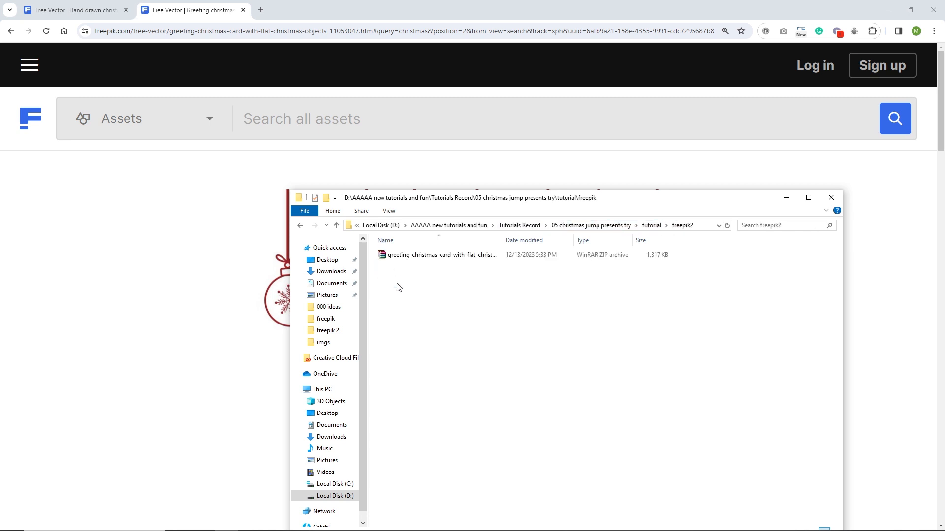
Extract the greeting Christmas card archive into its own folder location and open the extracted 3076.eps in Illustrator.
right_click(399, 257)
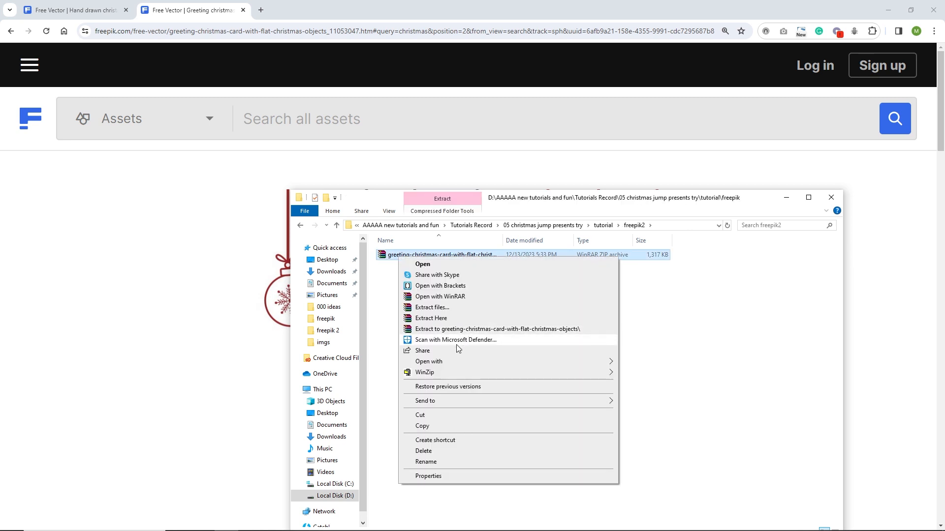
left_click(440, 318)
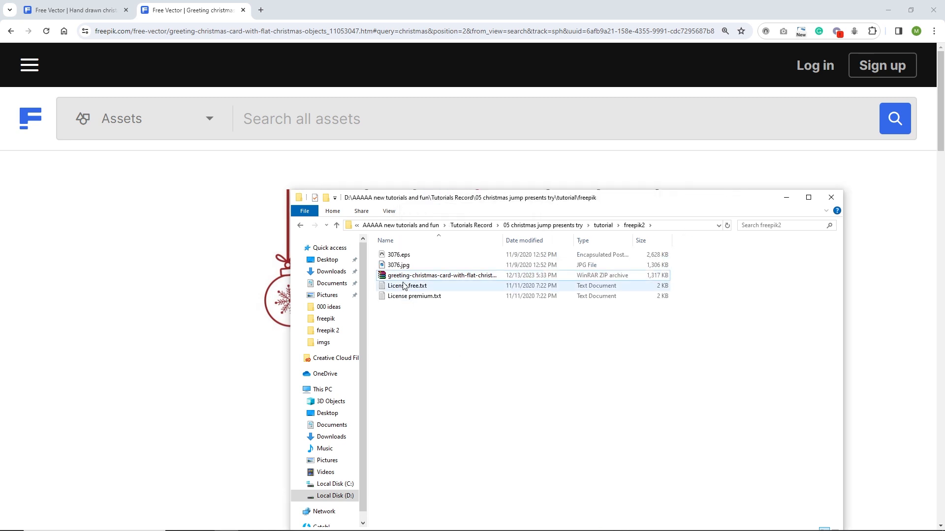
double_click(397, 254)
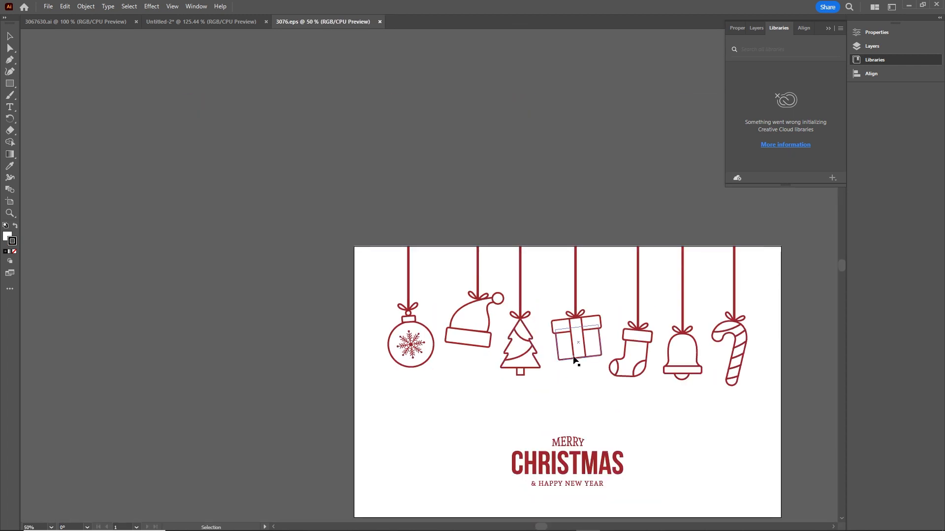
left_click_drag(575, 361, 474, 240)
scroll(497, 296, "up", 1)
left_click_drag(529, 307, 491, 252)
scroll(491, 252, "up", 1)
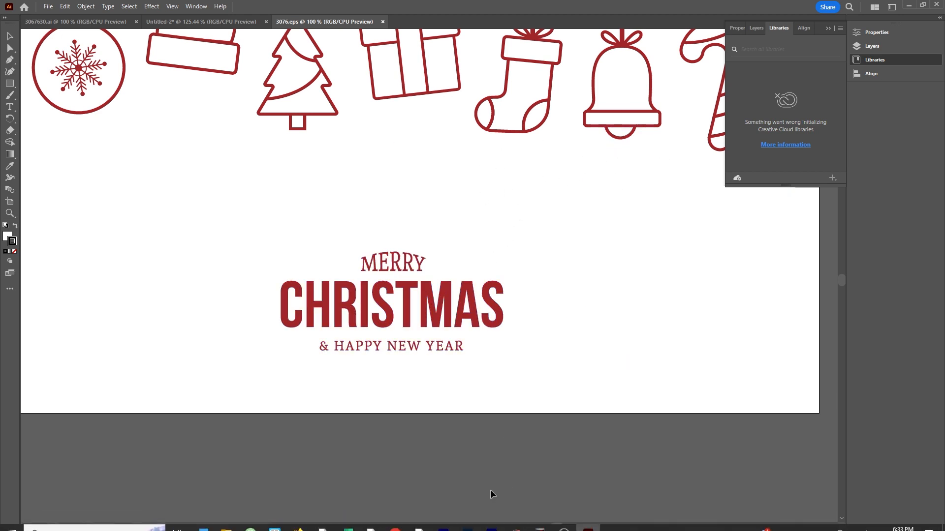
Switch to Animate and add a new layer above present4_png.
left_click(443, 524)
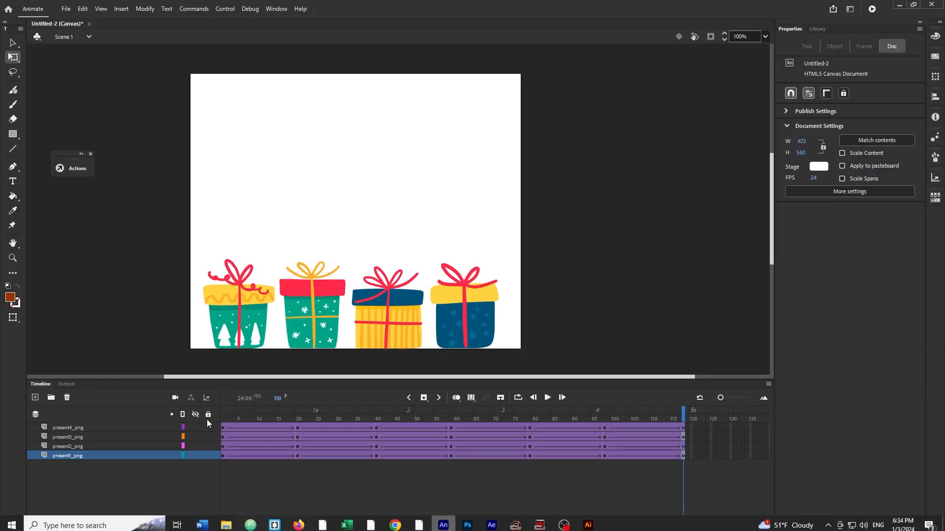
left_click(75, 428)
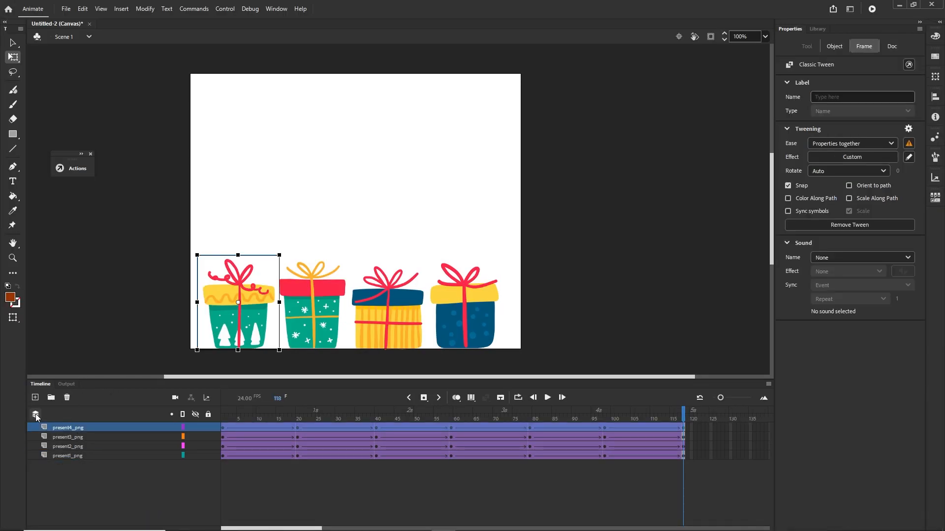
left_click(35, 397)
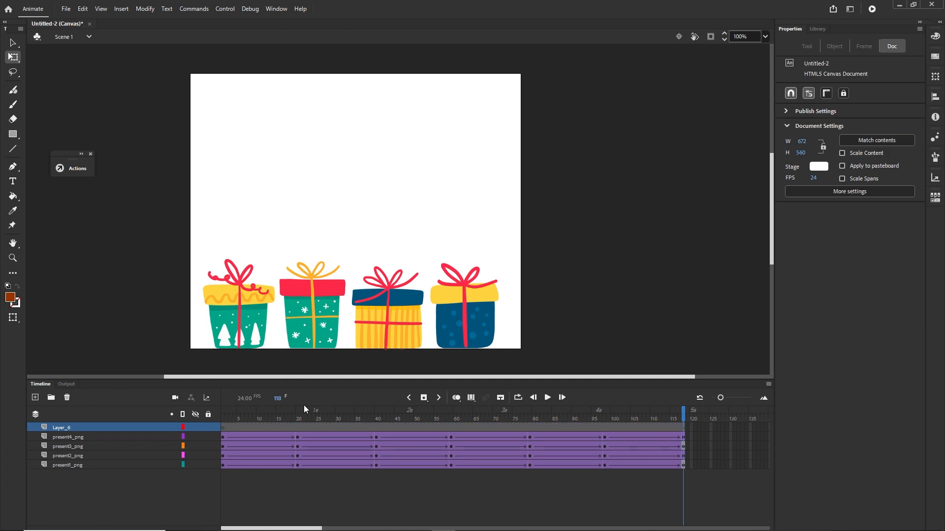
Copy the Merry Christmas lettering from 3076.eps in Illustrator and paste it into Animate using AI file importer preferences with layers maintained.
left_click(226, 524)
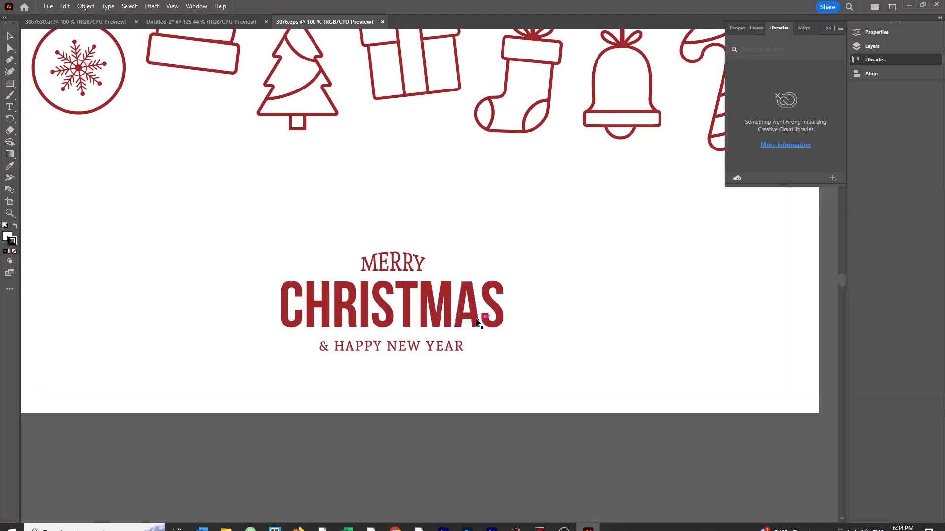
left_click(451, 320)
left_click_drag(451, 320, 350, 161)
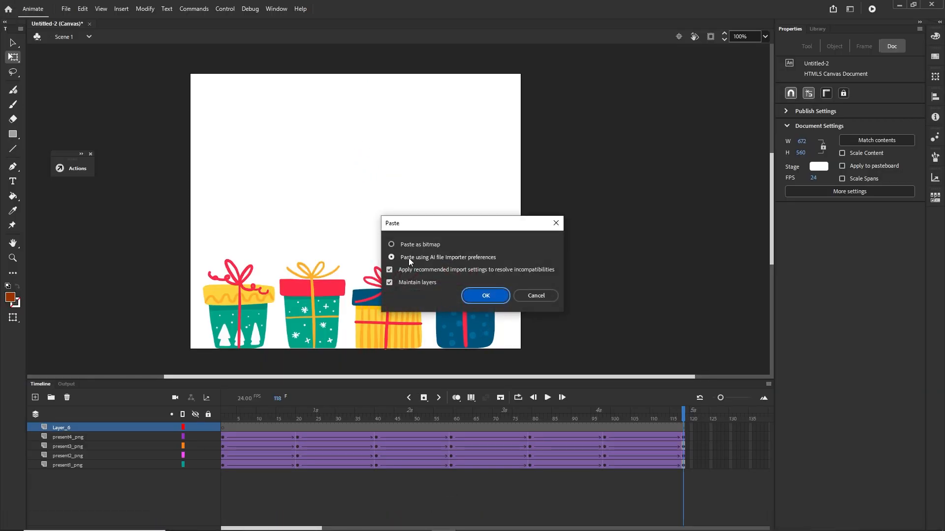
left_click(491, 298)
left_click(542, 179)
left_click(410, 168)
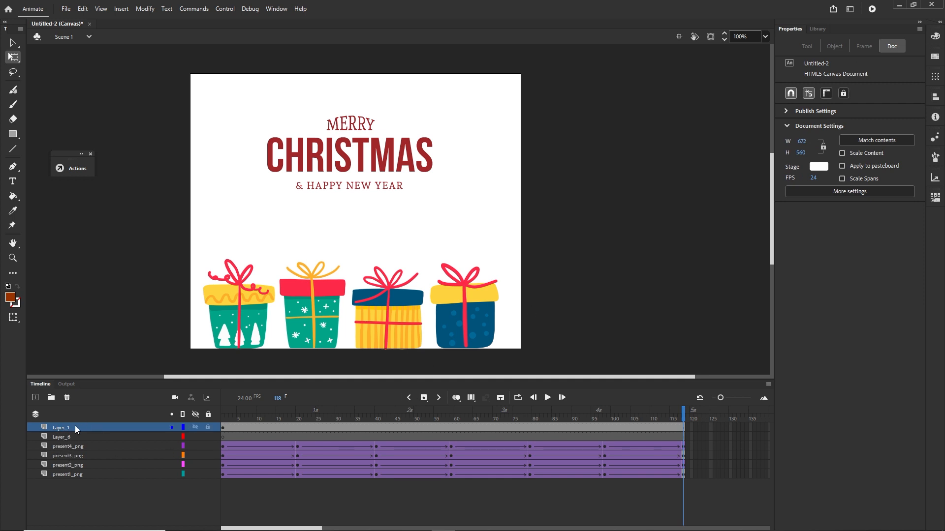
Delete the empty Layer_6.
left_click(60, 437)
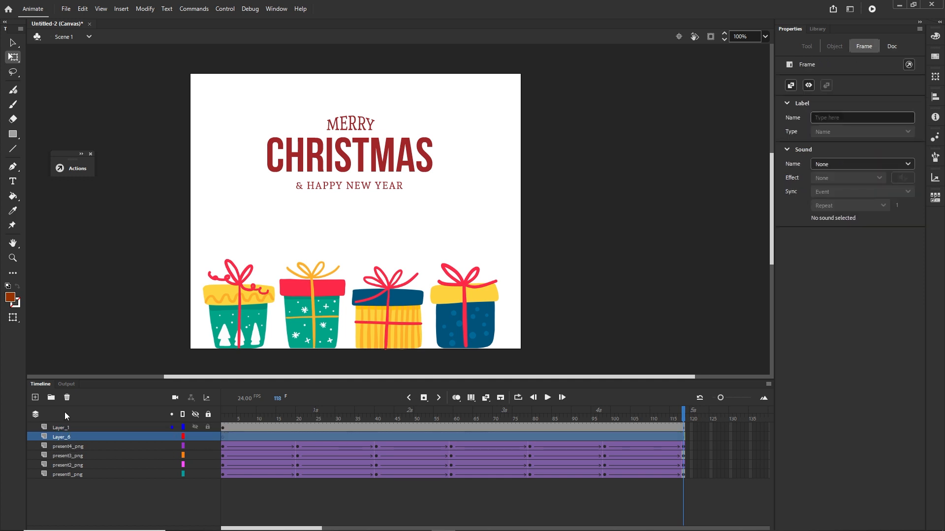
left_click(67, 398)
With the playhead at frame 32, nudge the Merry Christmas lettering up by about 30 px, away from the raised gift boxes.
left_click_drag(685, 420, 344, 419)
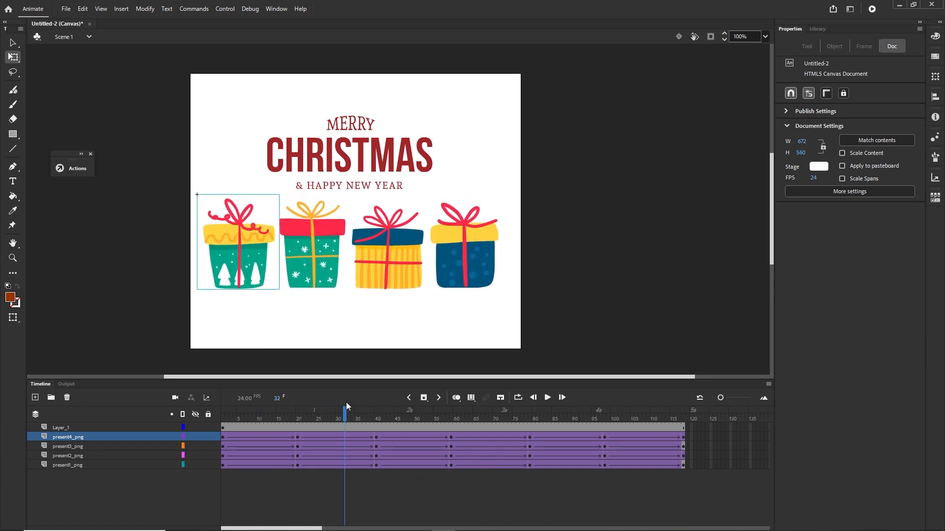
left_click(364, 158)
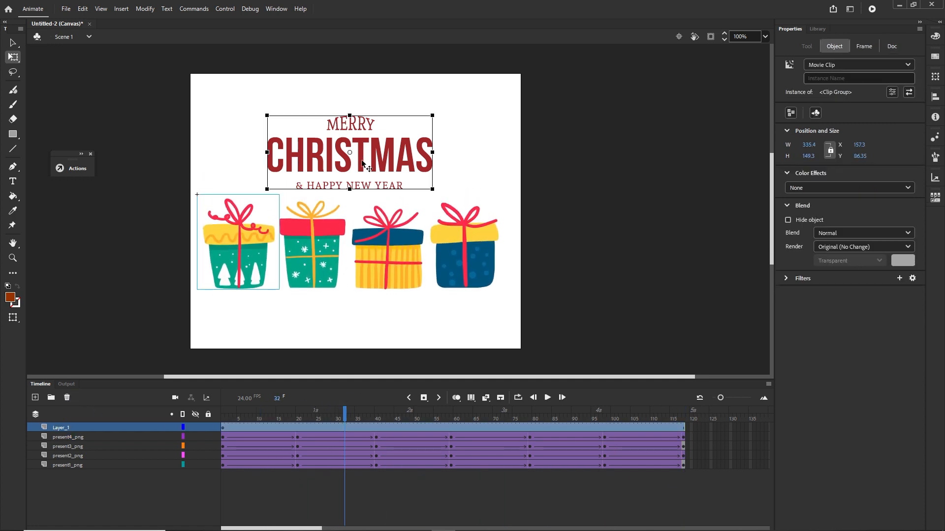
key("shift+Up")
key("shift+Up")
key("shift+Up")
left_click(612, 260)
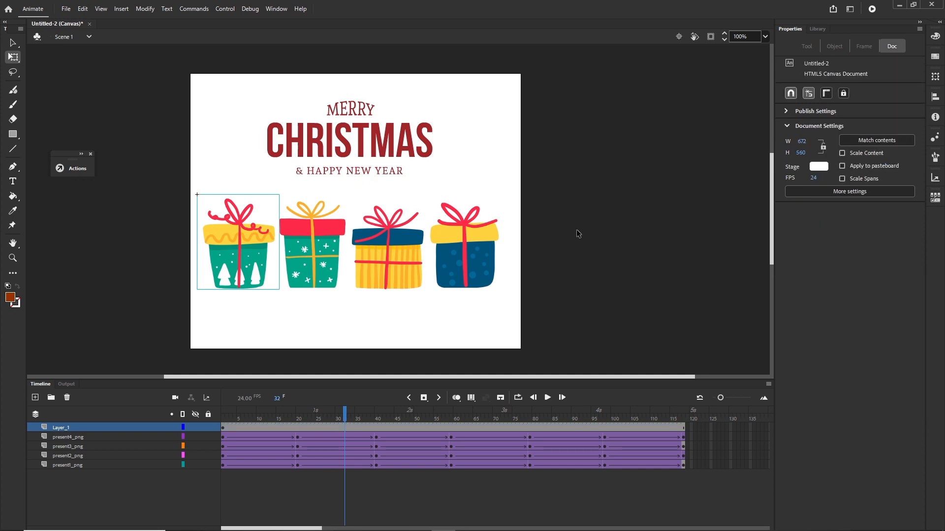
Set the stage colour to light pink FFE5E5.
left_click(818, 166)
left_click(802, 178)
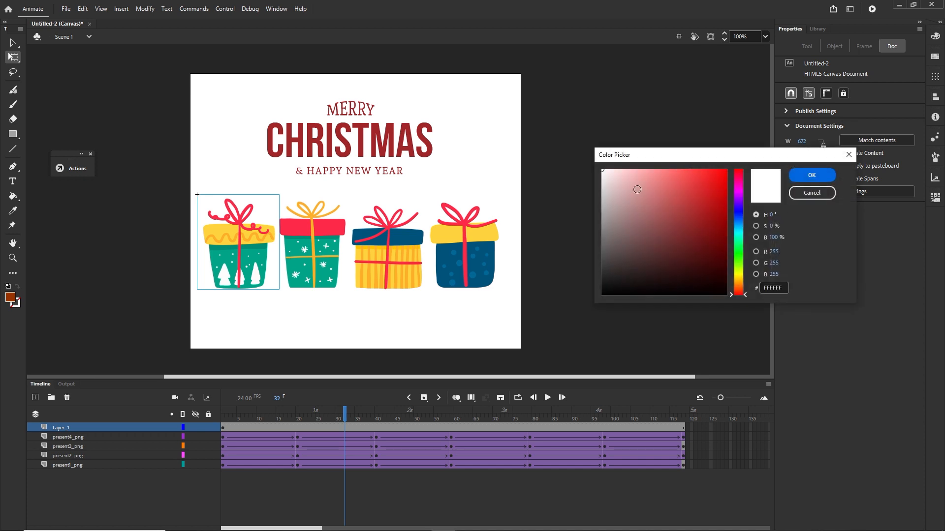
left_click_drag(624, 173, 615, 169)
left_click(826, 177)
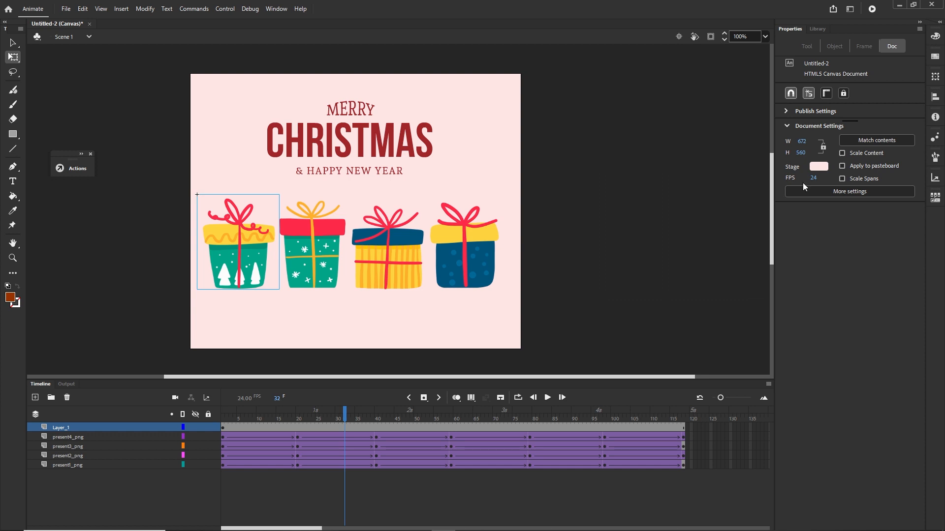
Change the stage colour to light blue E5F4FF.
left_click(817, 167)
left_click(802, 178)
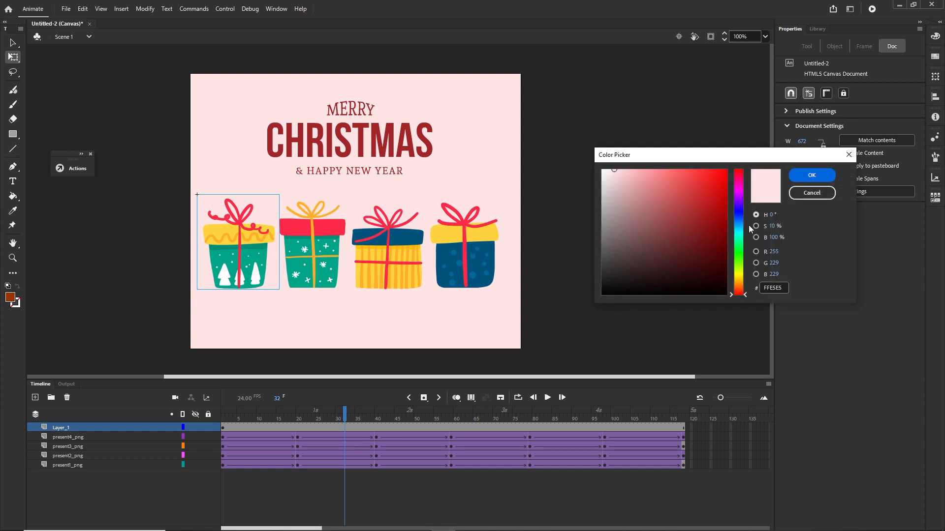
left_click(740, 231)
left_click_drag(741, 229, 742, 225)
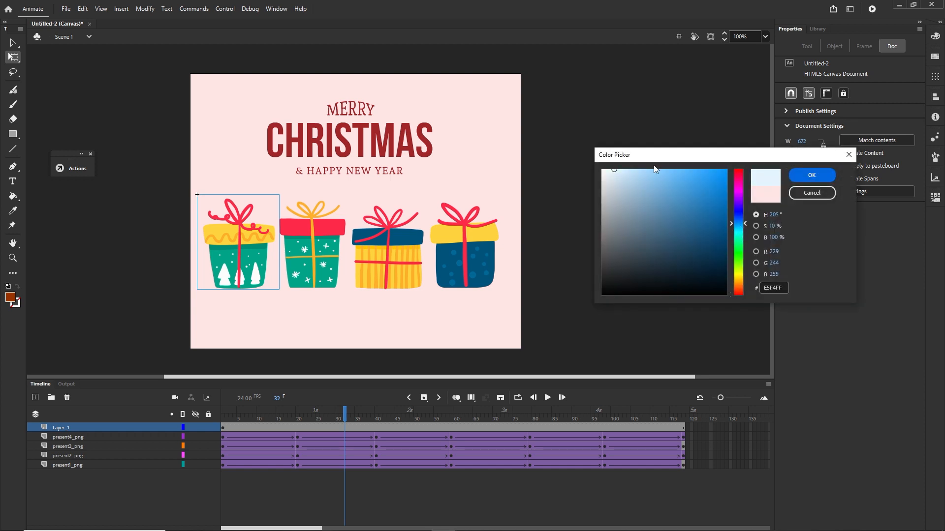
left_click(812, 175)
Test the Christmas card with its lettering and background in the browser, and scrub the timeline to frame 39.
key("ctrl+Return")
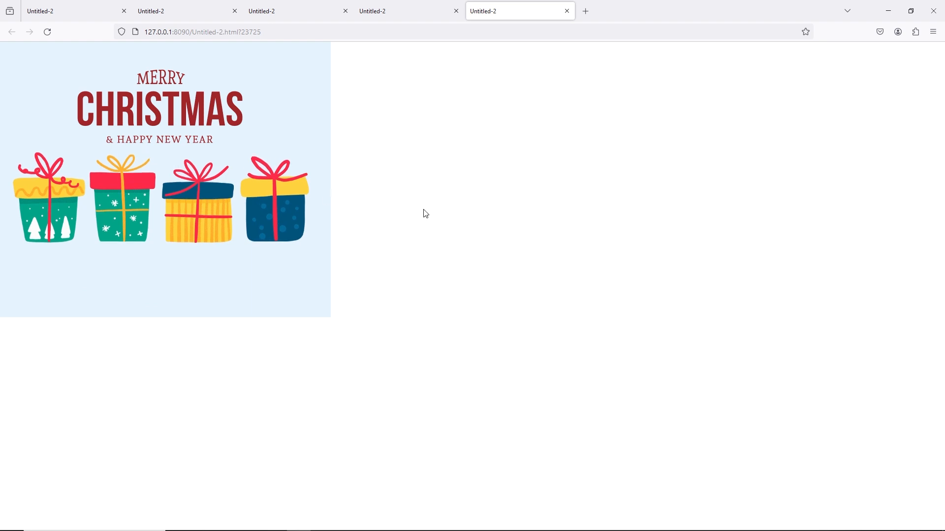
mouse_move(473, 529)
left_click(443, 522)
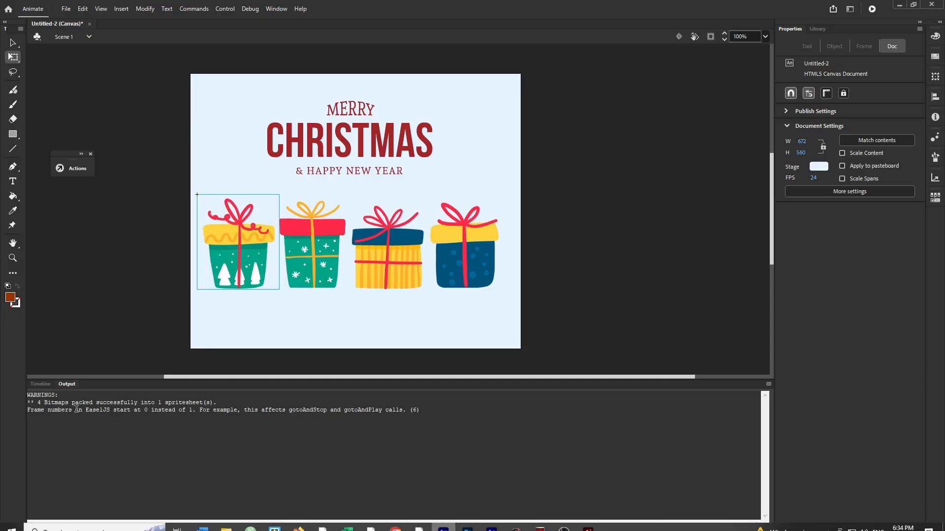
left_click(47, 384)
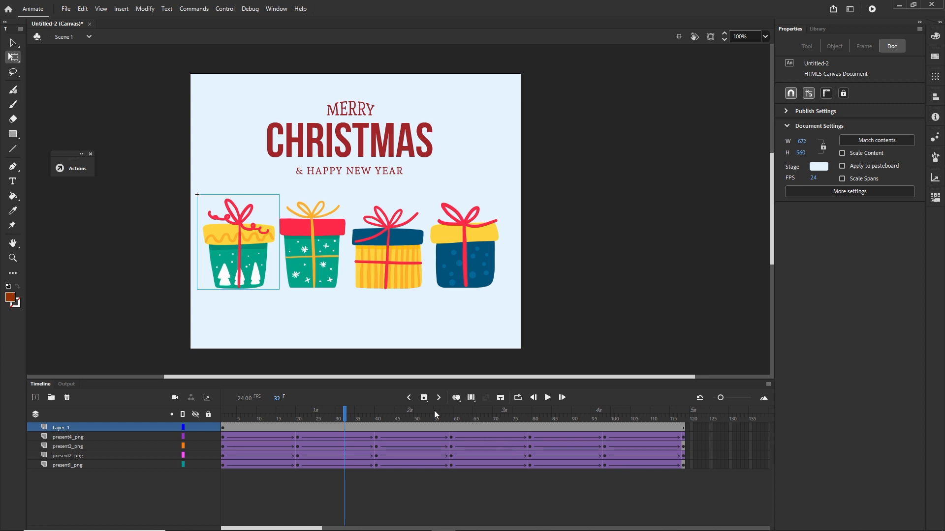
left_click_drag(350, 421, 384, 440)
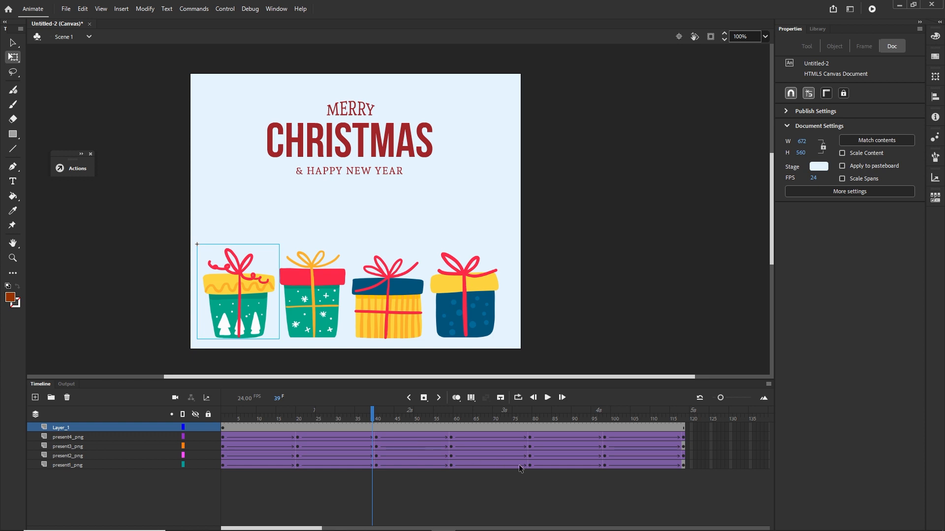
left_click(684, 437)
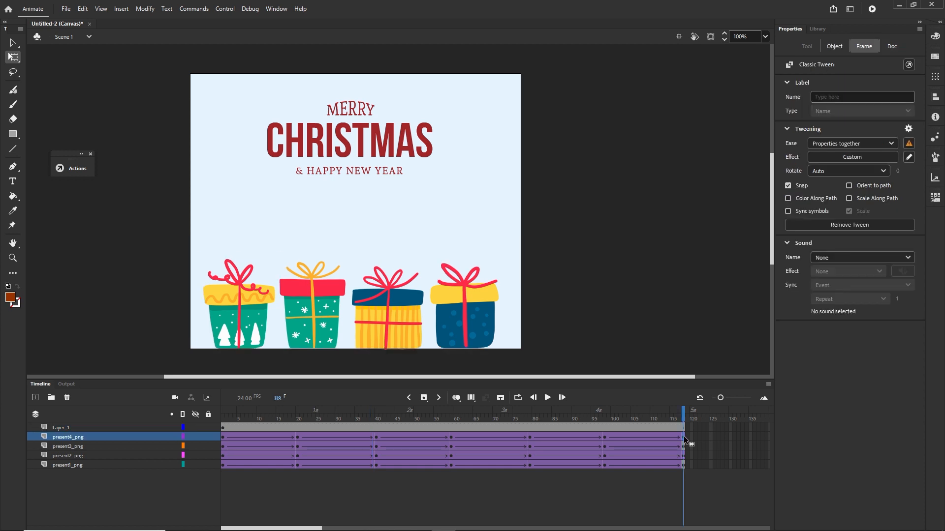
left_click(223, 439, "shift")
mouse_move(231, 441)
left_mouse_down()
mouse_move(323, 435)
mouse_move(237, 435)
mouse_move(245, 437)
left_mouse_up()
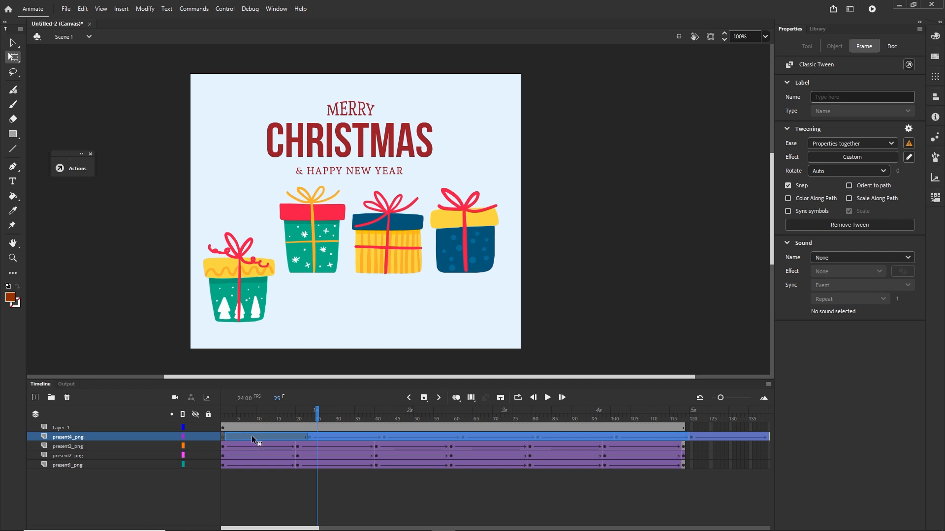
left_click_drag(246, 436, 238, 439)
left_click(314, 494)
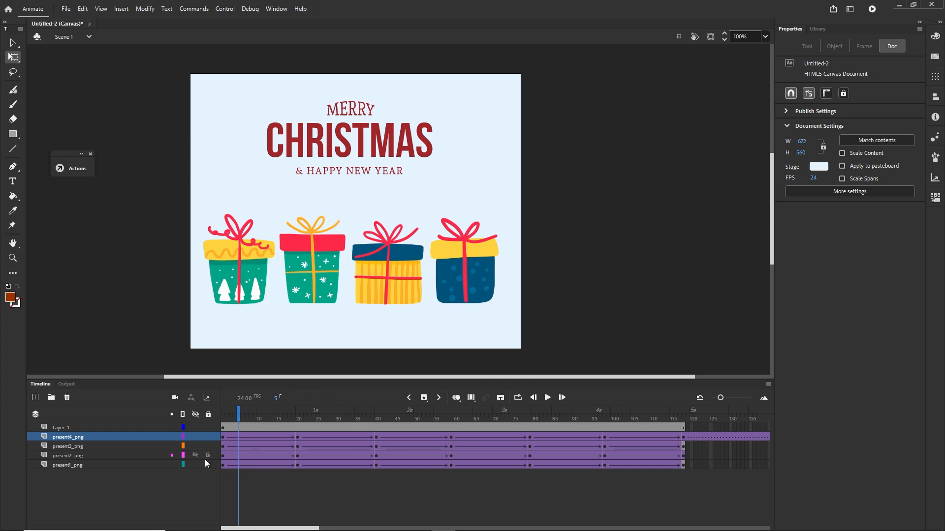
Hide and show the four present layers one at a time to identify which gift box each one holds.
left_click(69, 438)
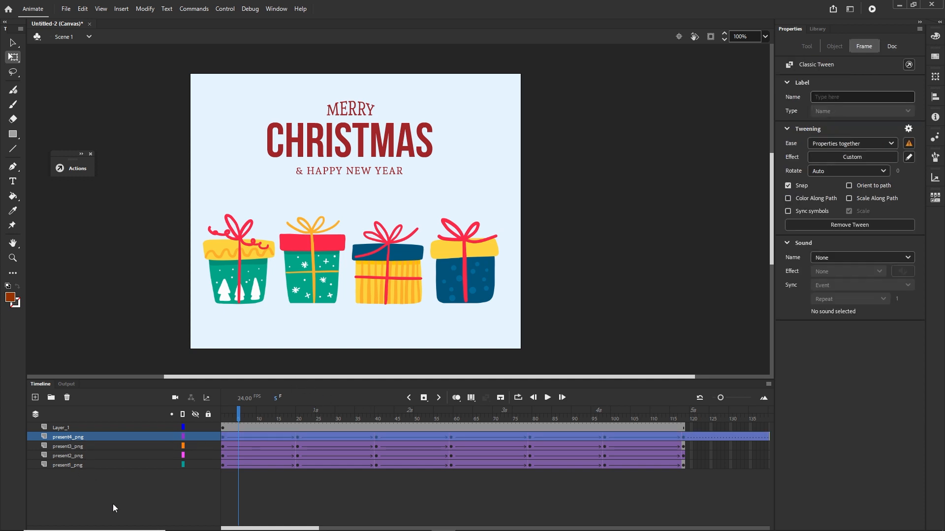
left_click(113, 503)
left_click(195, 437)
left_click(196, 436)
left_click(76, 447)
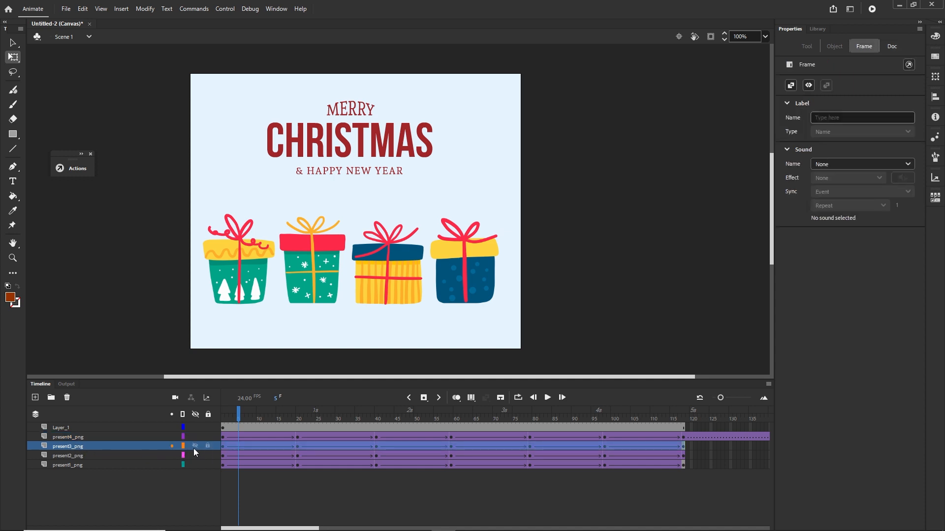
left_click(196, 443)
left_click(196, 444)
left_click(195, 454)
left_click(196, 454)
left_click(196, 464)
left_click(196, 465)
left_click(70, 462)
mouse_move(70, 467)
left_mouse_down()
mouse_move(69, 453)
mouse_move(70, 468)
left_mouse_up()
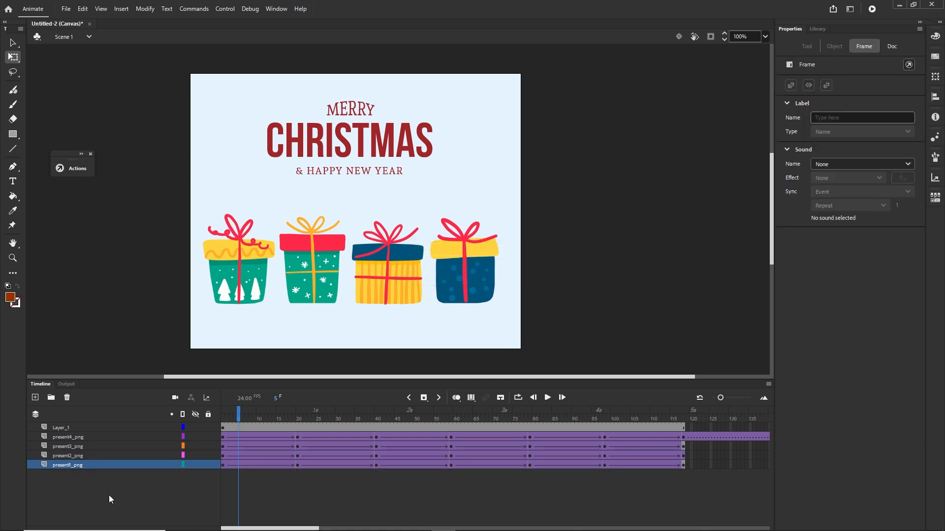
left_click(109, 495)
Shift all frames of the present3_png, present2_png and present1_png layers two frames later, so their animations start at frame 3.
left_click(684, 465)
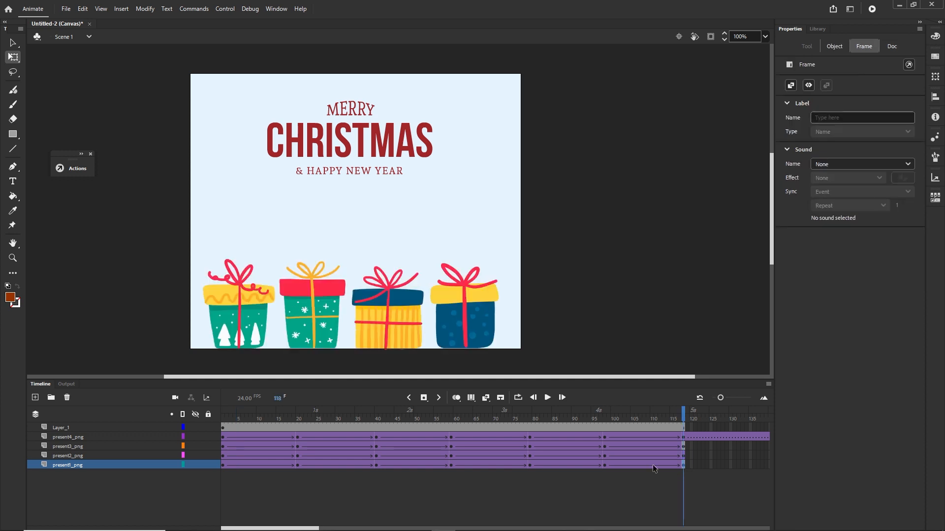
left_click(223, 446, "shift")
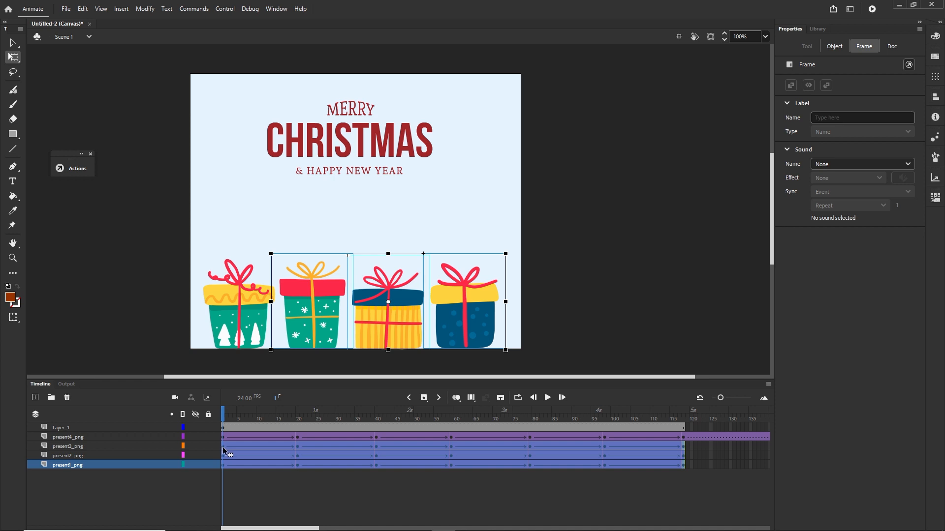
left_click_drag(222, 447, 232, 446)
left_click(681, 495)
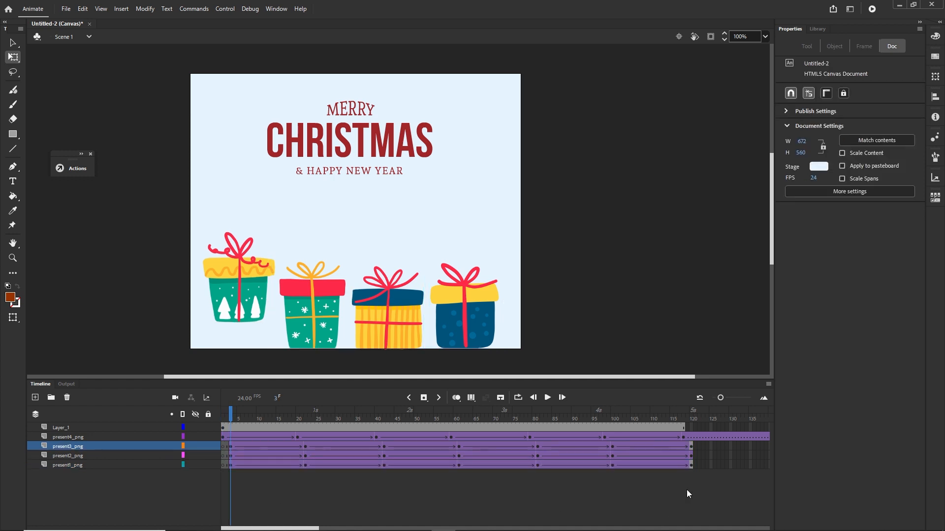
Shift all animation frames of the present2_png and present1_png layers three more frames later, to start at frame 6.
left_click(692, 465)
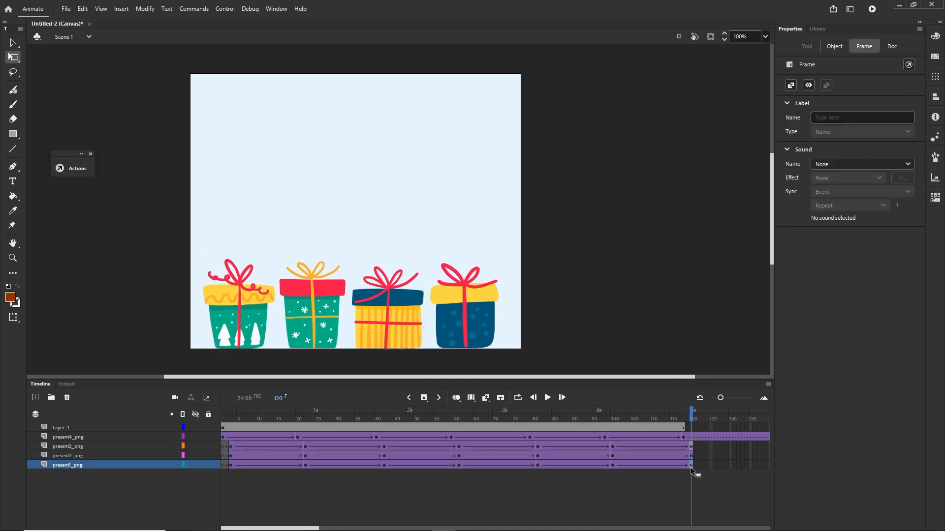
left_click(231, 457, "shift")
left_click_drag(231, 456, 243, 456)
left_click(432, 521)
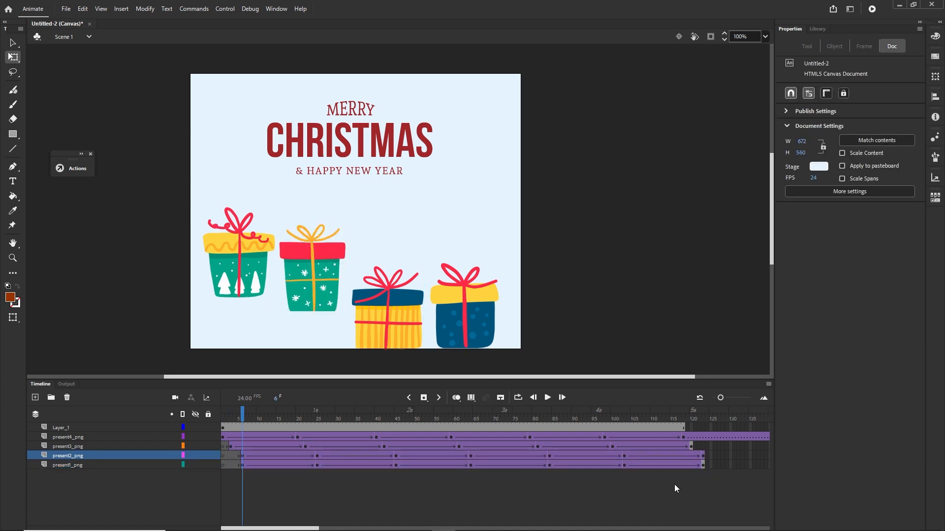
Shift the animation frames of the present1_png layer another three frames later, to start at frame 9.
left_click(705, 467)
left_click(703, 465)
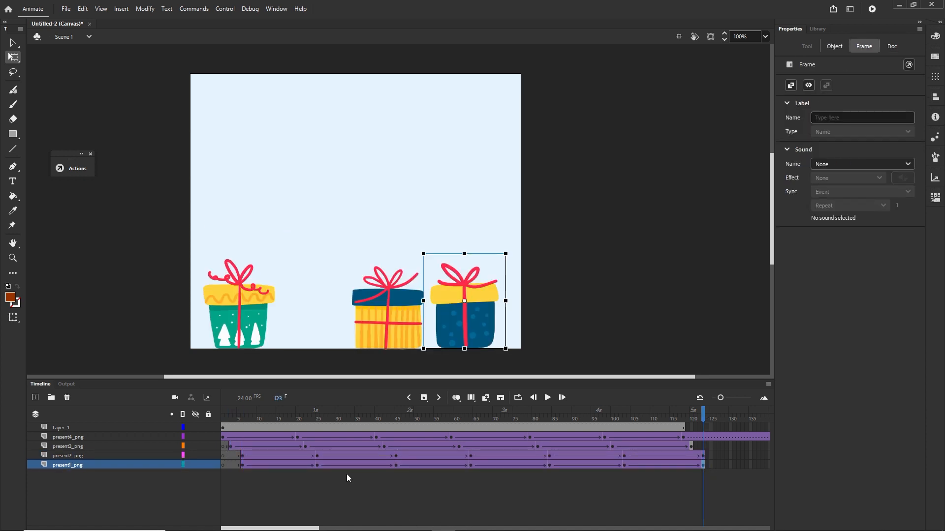
left_click(242, 465)
left_click_drag(241, 466, 252, 466)
left_click(288, 489)
Scrub through the staggered gift box animation up to frame 106 and test the card in the browser.
left_click_drag(259, 418, 636, 417)
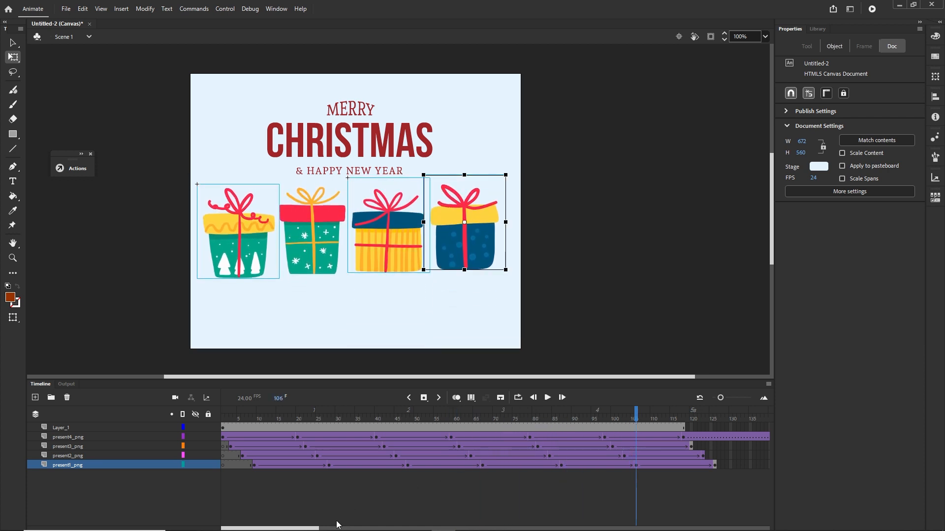
left_click_drag(312, 529, 347, 528)
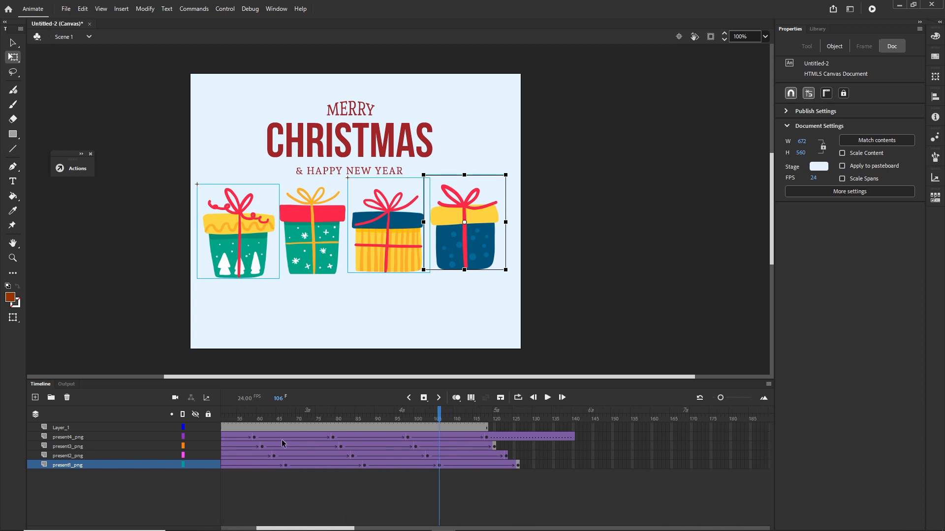
key("ctrl+Return")
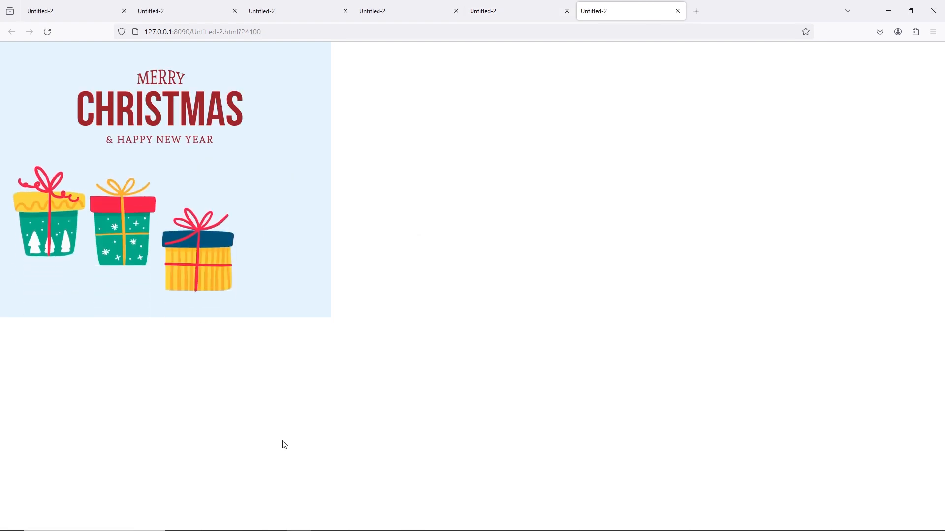
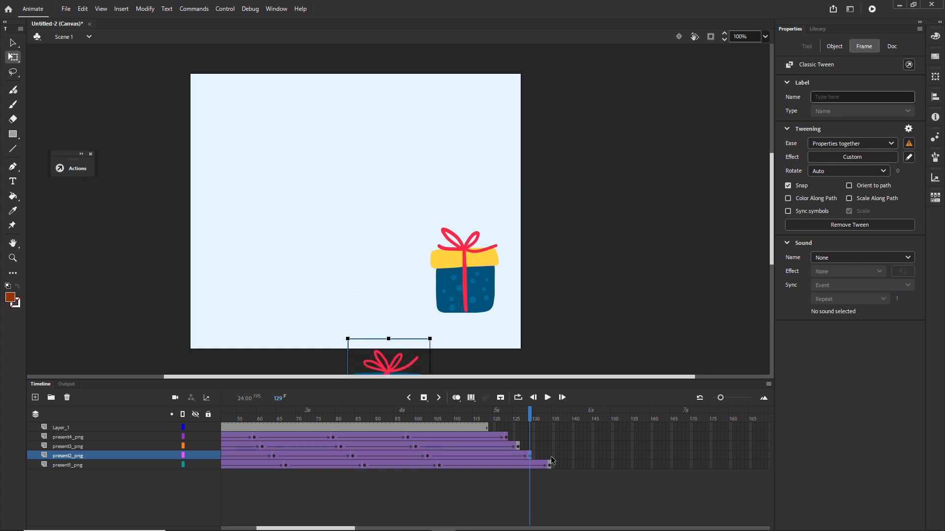
Move the striped yellow gift further down at frame 129, and the dark blue gift below the stage at frame 134.
key("shift+Down")
key("shift+Down")
left_click(551, 465)
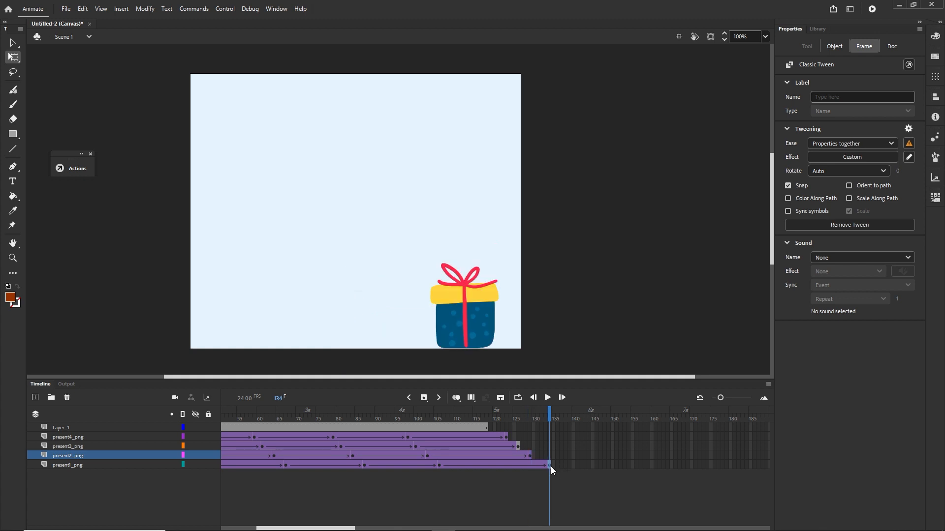
key("shift+Down")
key("shift+Down")
key("shift+Down")
key("shift+Down")
key("shift+Down")
key("shift+Down")
key("shift+Down")
key("shift+Down")
key("shift+Down")
key("shift+Down")
key("shift+Down")
key("shift+Down")
key("shift+Down")
key("shift+Down")
key("shift+Down")
key("shift+Down")
key("shift+Down")
key("shift+Down")
key("shift+Down")
key("shift+Down")
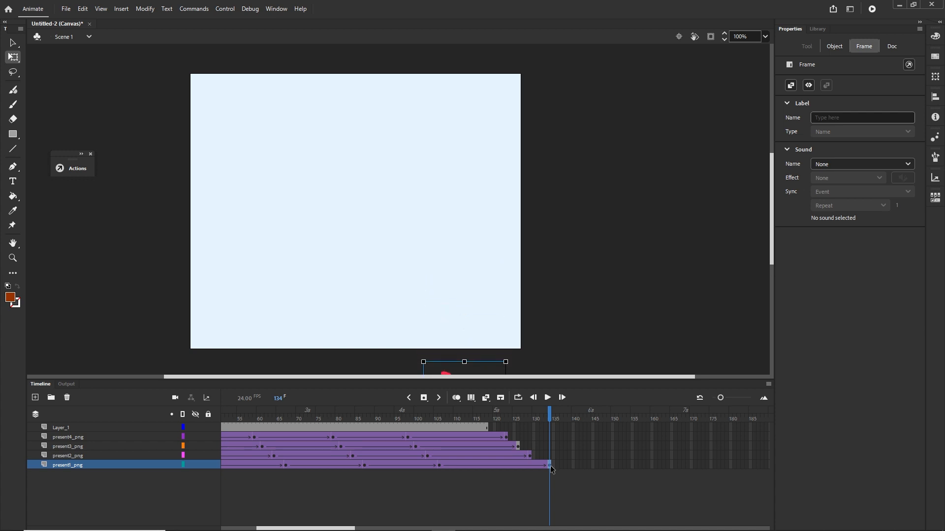
Test the gifts' downward exit in the browser and return to the Animate timeline.
key("ctrl+Return")
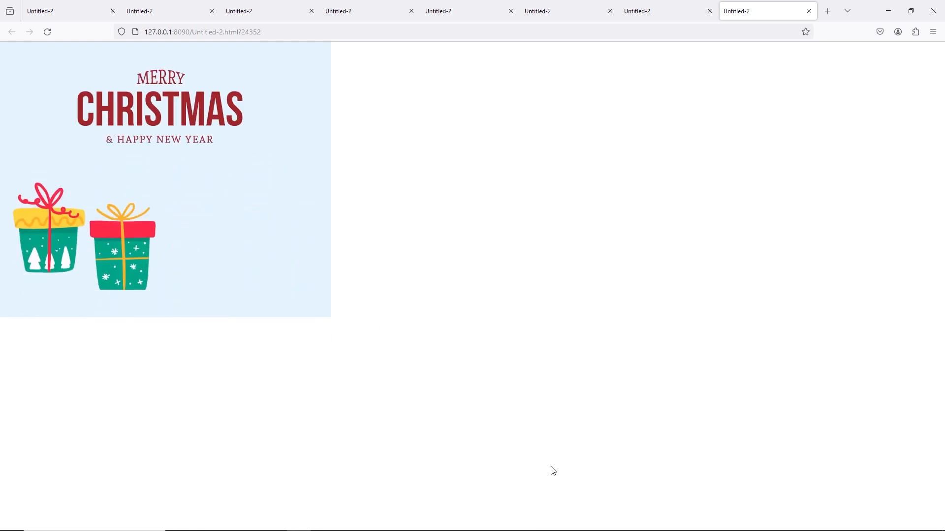
mouse_move(551, 527)
left_click(450, 525)
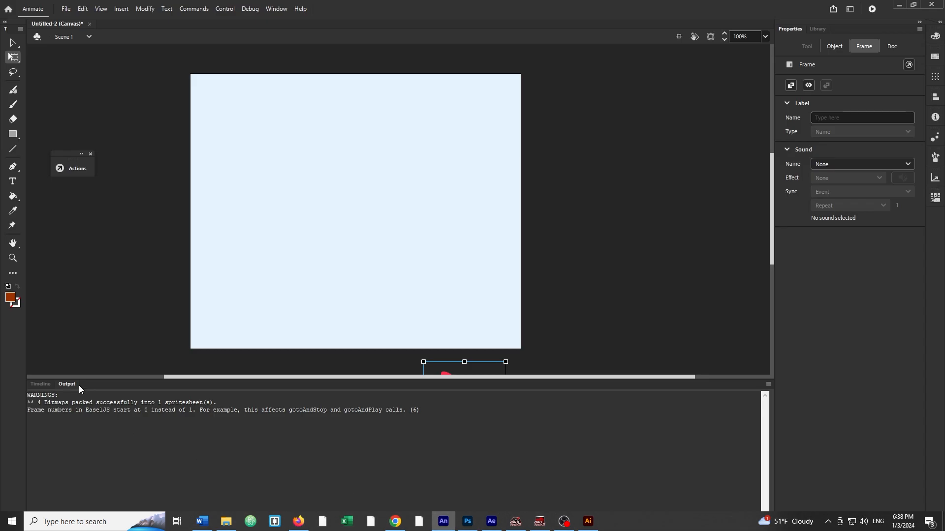
left_click(43, 384)
Undo the gifts' downward exit moves and the extra end frames inserted for them on the present layers.
key("ctrl+z")
key("ctrl+z")
key("ctrl+z")
key("ctrl+z")
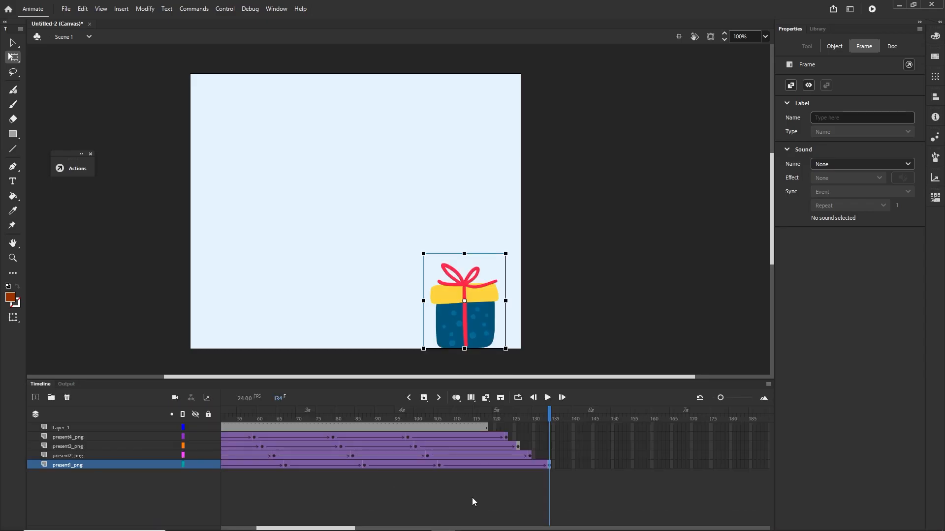
key("ctrl+y")
key("ctrl+y")
key("ctrl+y")
key("ctrl+y")
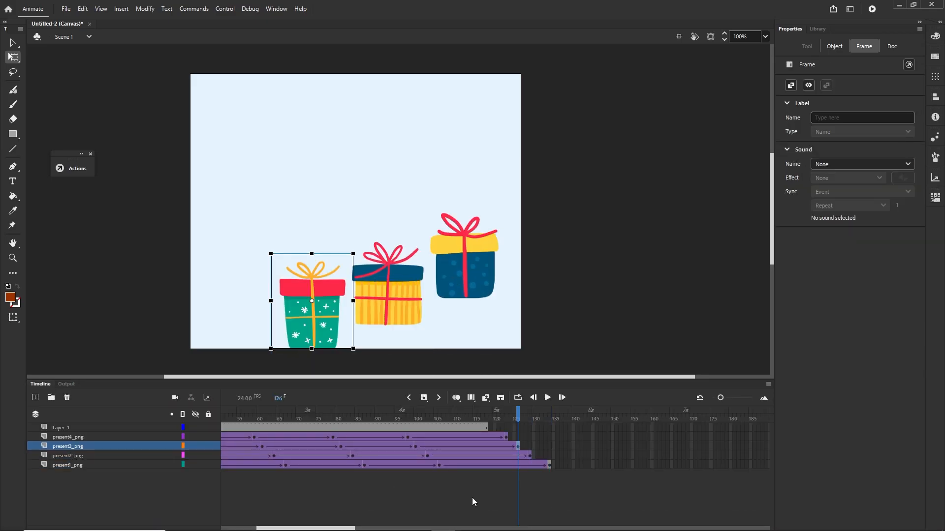
key("ctrl+z")
key("ctrl+z")
key("ctrl+z")
key("ctrl+z")
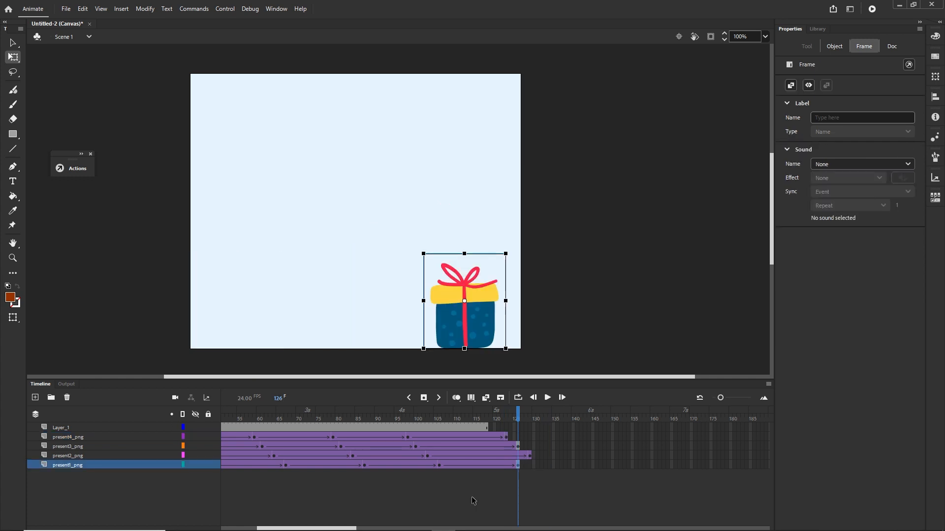
key("ctrl+z")
key("ctrl+z")
key("ctrl+z")
key("ctrl+z")
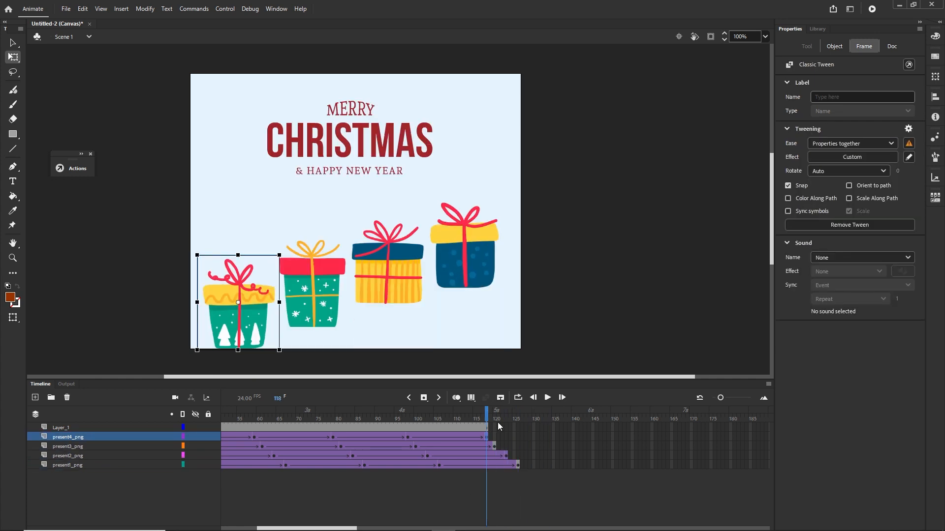
Extend the present2_png, present3_png, present4_png and lettering layers to frame 126, and play the animation.
left_click_drag(489, 417, 520, 419)
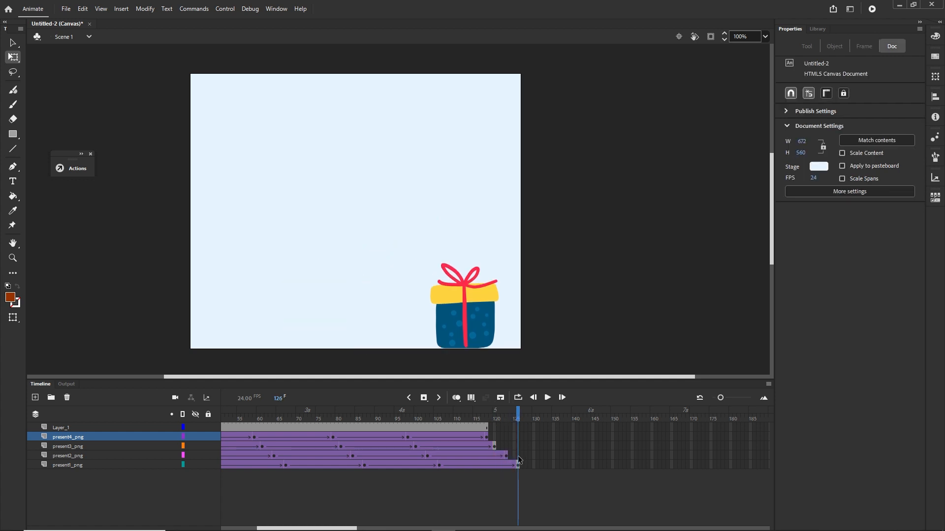
left_click(516, 457)
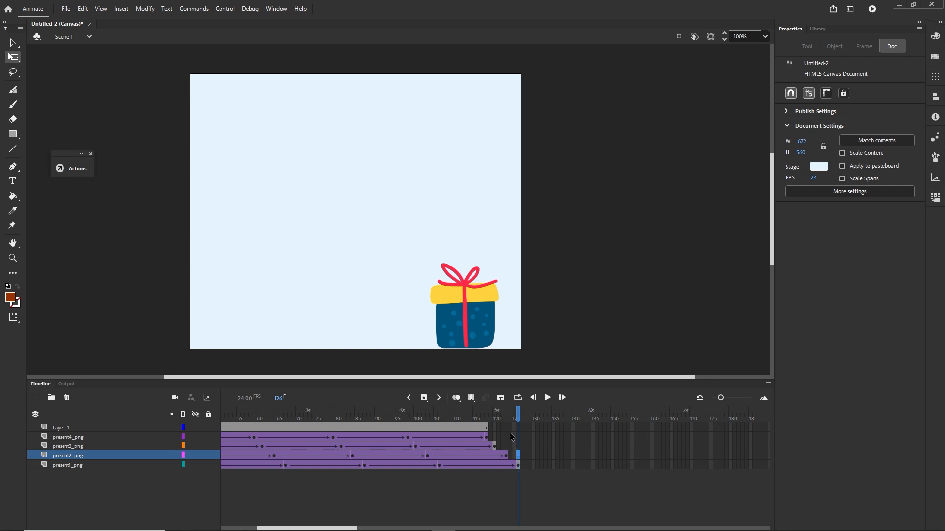
key("F5")
left_click(518, 446)
key("F5")
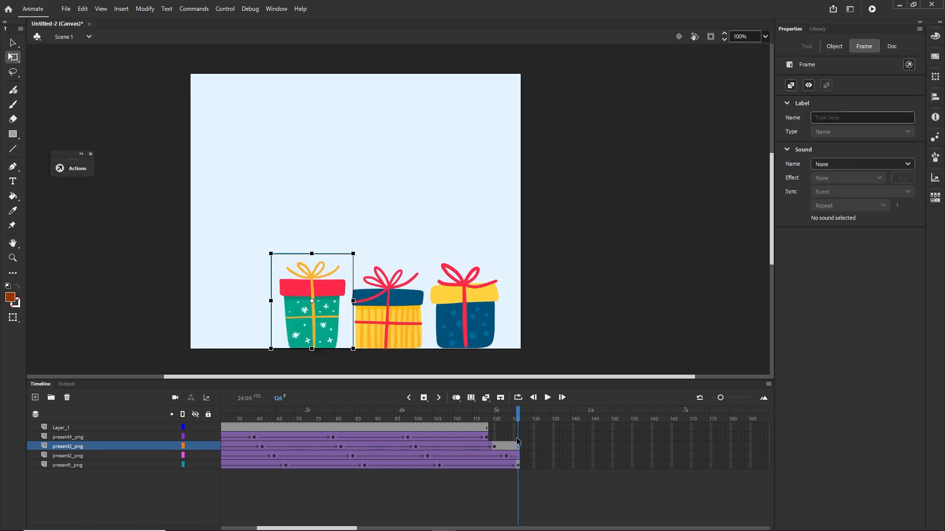
left_click(519, 437)
key("F5")
left_click(518, 428)
key("F5")
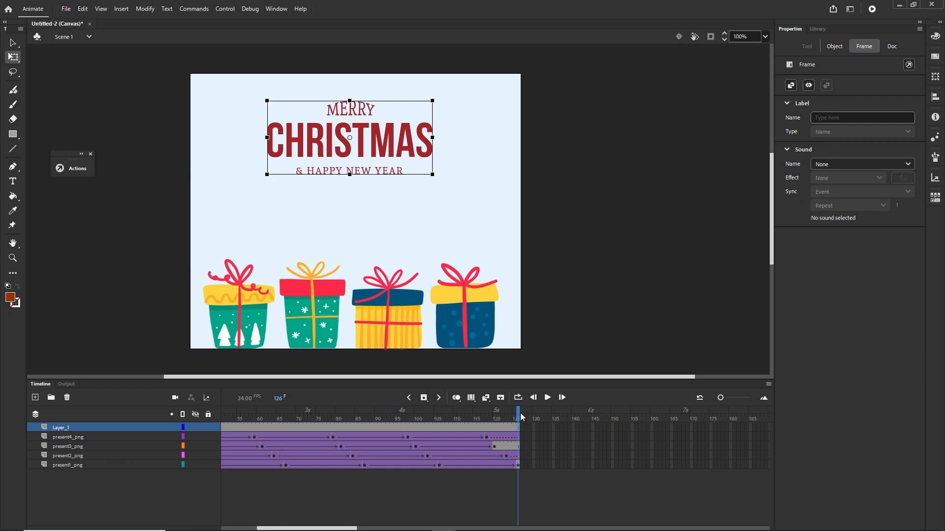
key("Return")
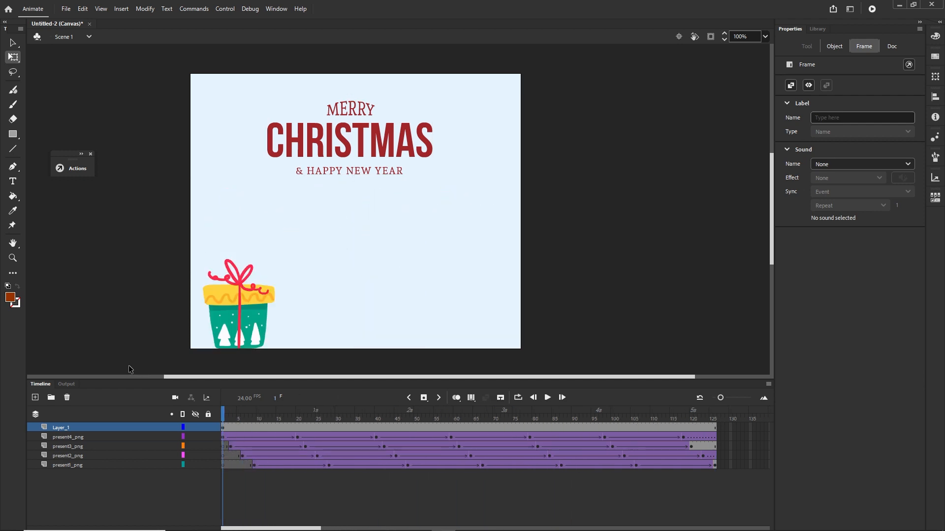
left_click(133, 372)
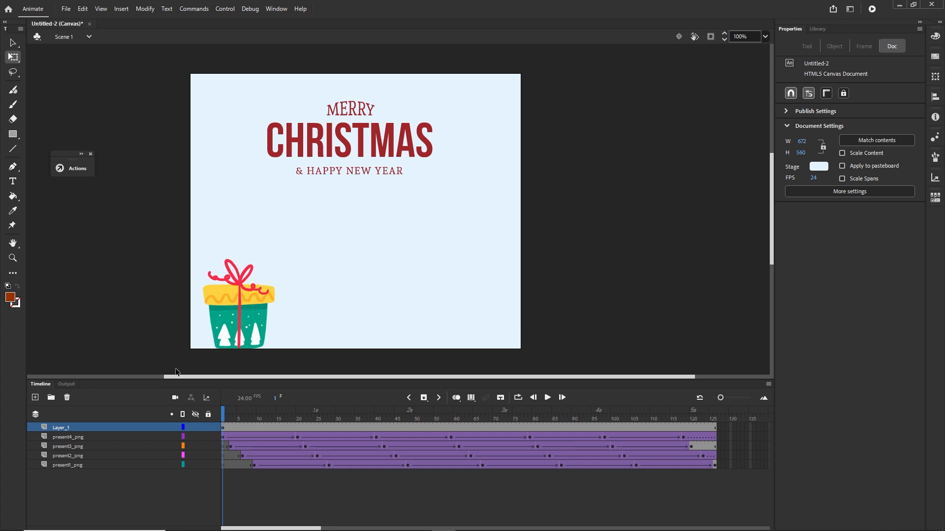
Add a new layer above the lettering layer and attach the script this.stop(); to its first frame.
left_click(36, 397)
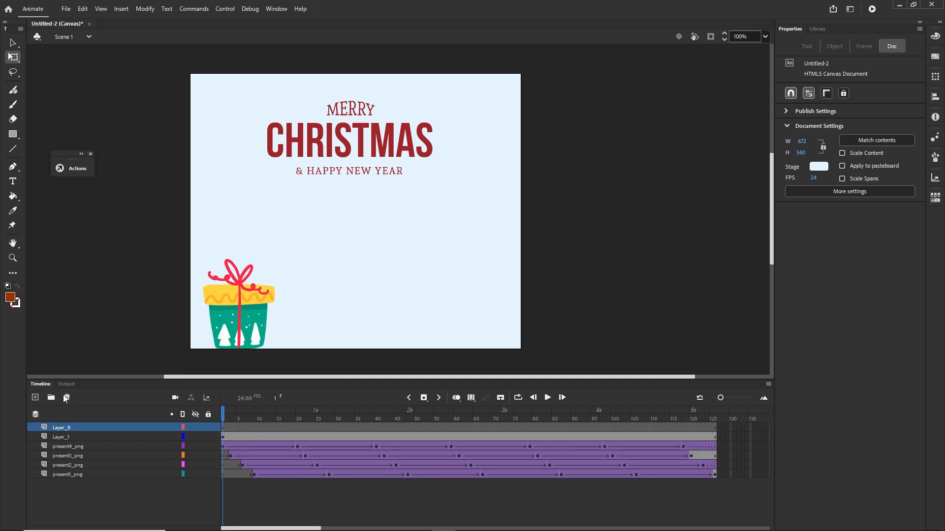
left_click(224, 429)
right_click(226, 428)
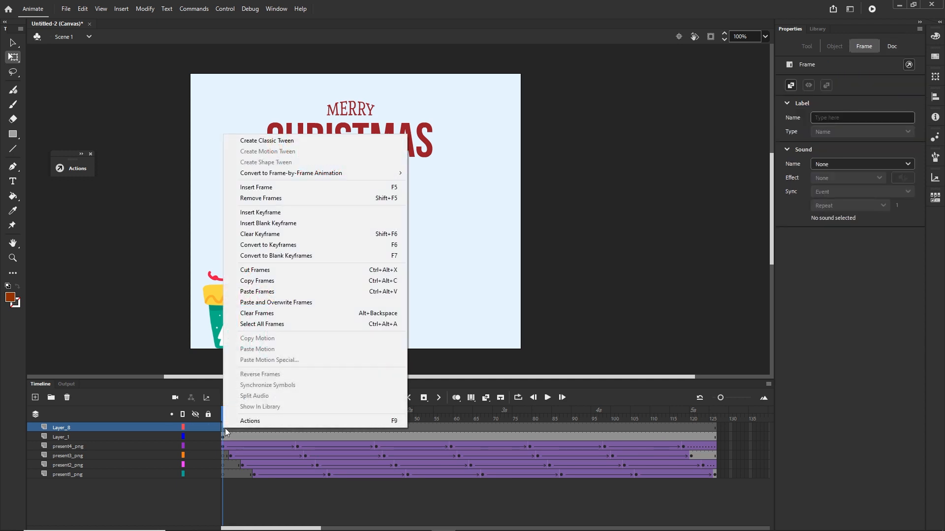
left_click(261, 423)
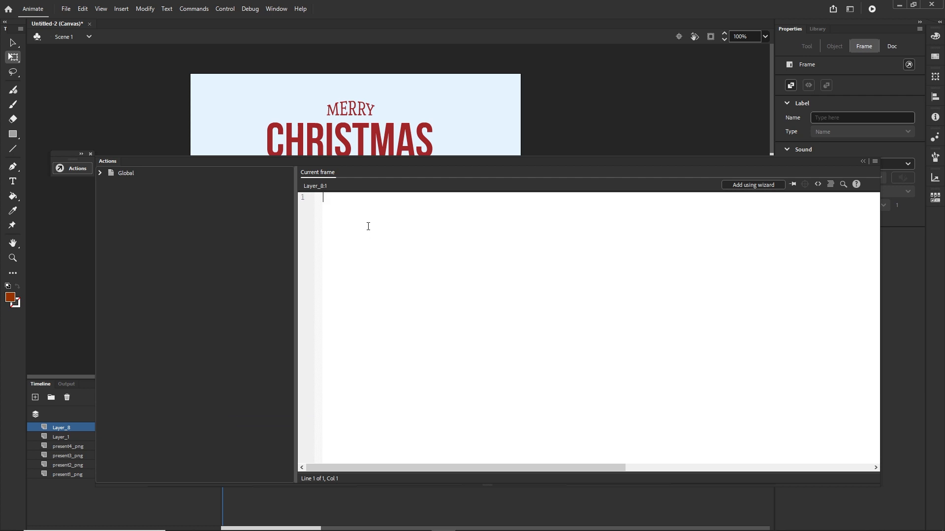
scroll(368, 239, "up", 5)
scroll(371, 242, "down", 3)
type("this.s")
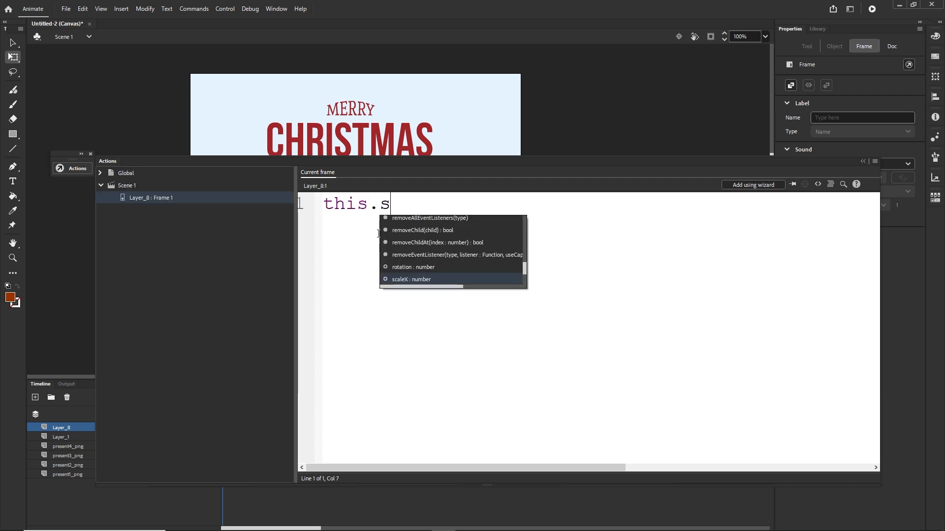
type("top(")
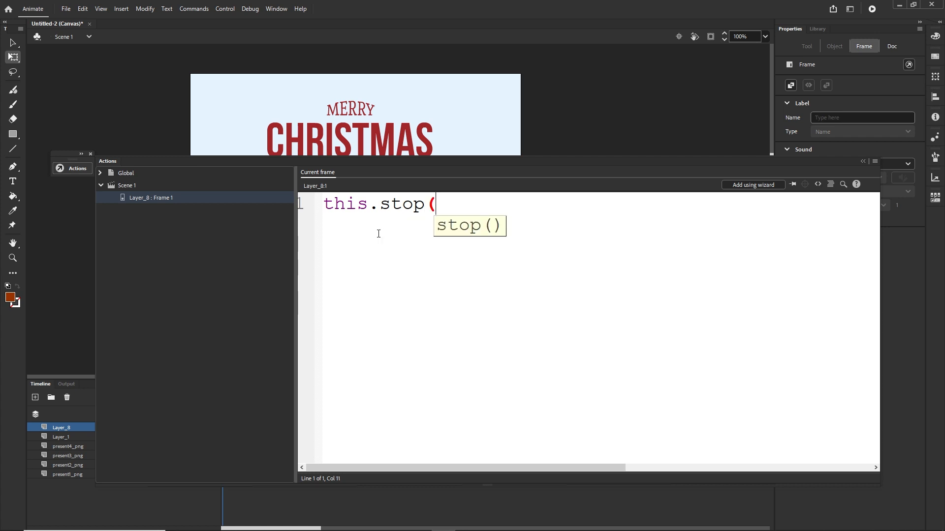
type(");")
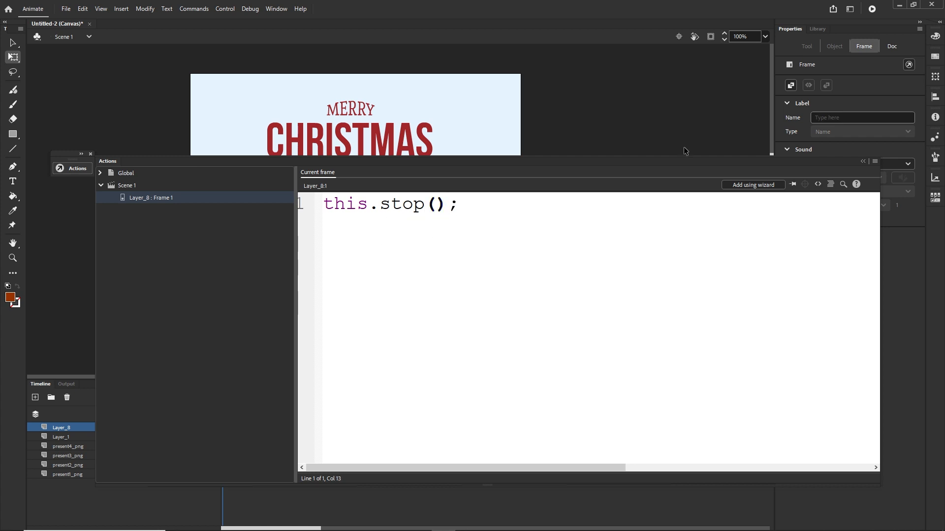
left_click(862, 162)
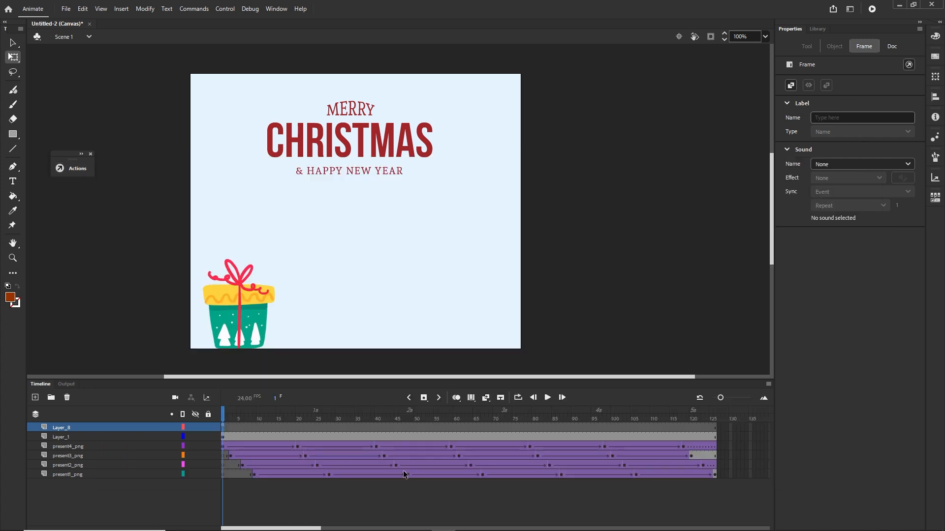
Move the stop script's keyframe from frame 1 to frame 126 on the new layer.
left_click(227, 428)
left_click(715, 427)
left_click(714, 427)
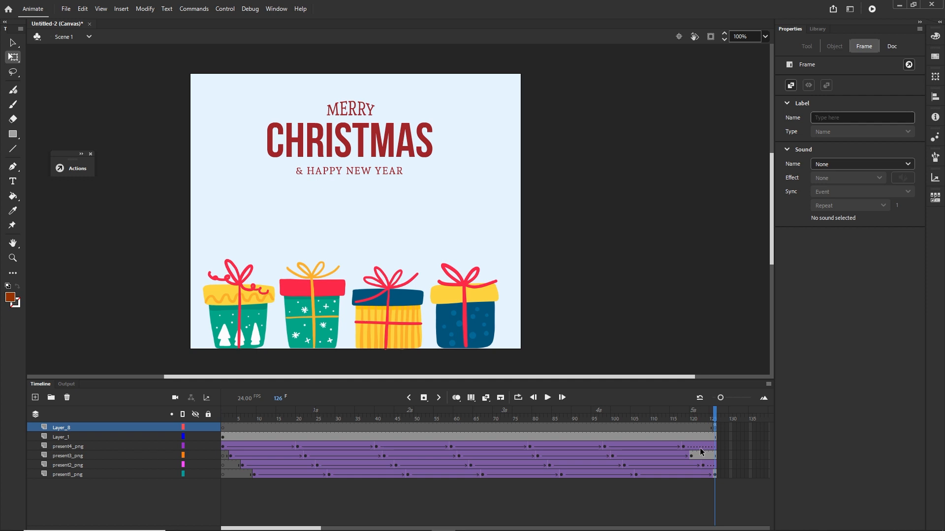
left_click(649, 512)
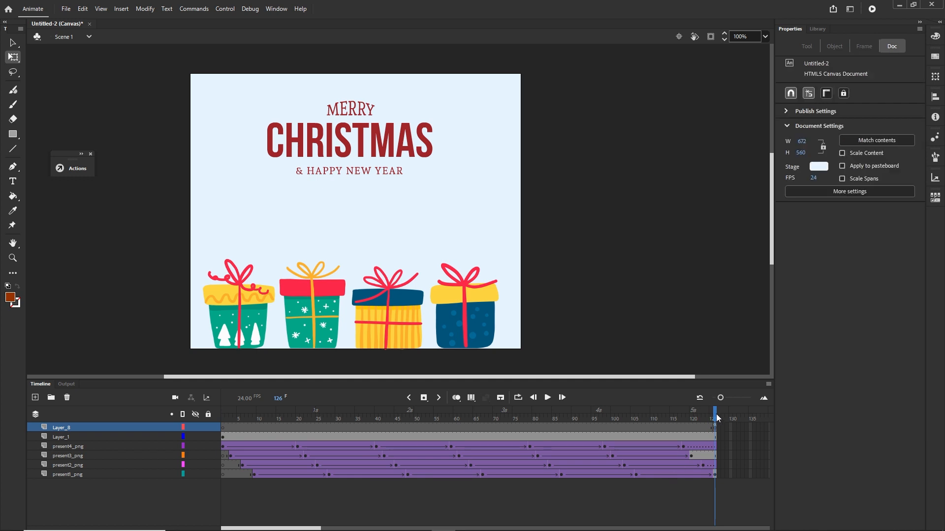
Remove the frames that follow the last keyframe on the present4_png, present3_png and present2_png layers.
left_click_drag(717, 421, 727, 444)
key("Delete")
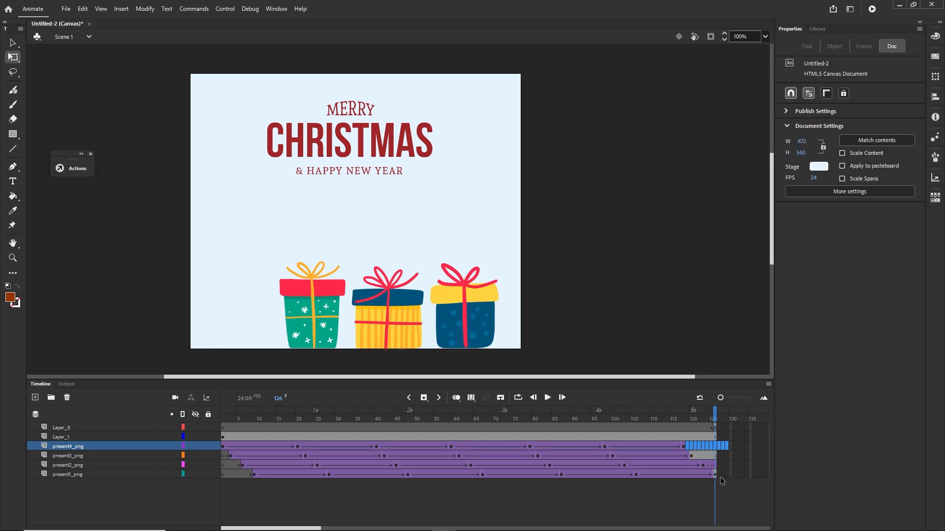
left_click_drag(694, 456, 725, 455)
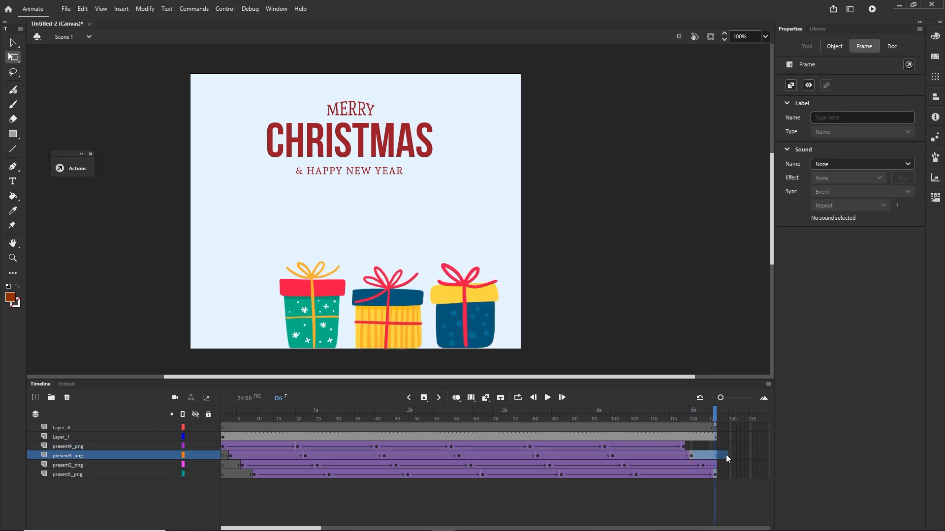
key("Delete")
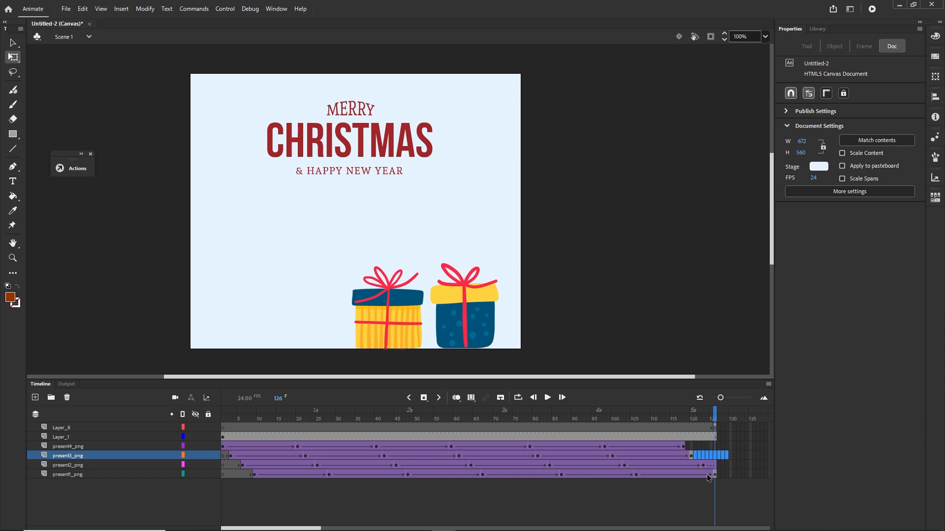
left_click_drag(709, 465, 719, 465)
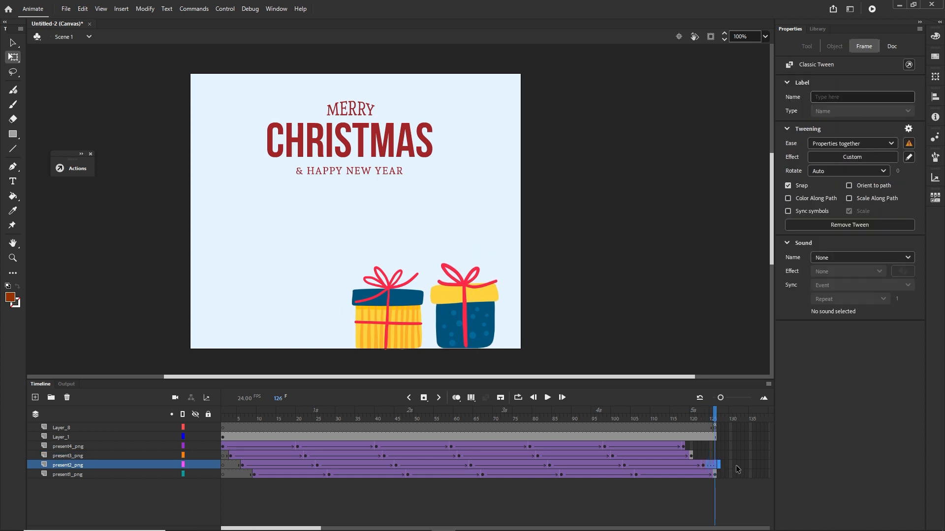
key("Delete")
left_click(692, 503)
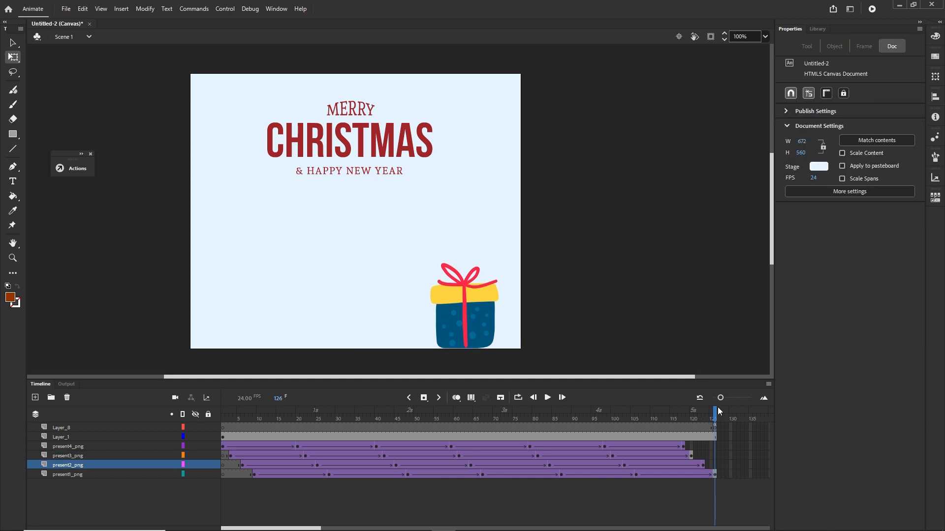
Scrub the end of the animation, test the trimmed gift layers with the stop script in the browser, and return to the Animate timeline.
left_click(664, 419)
left_click_drag(664, 421, 716, 427)
key("ctrl+Return")
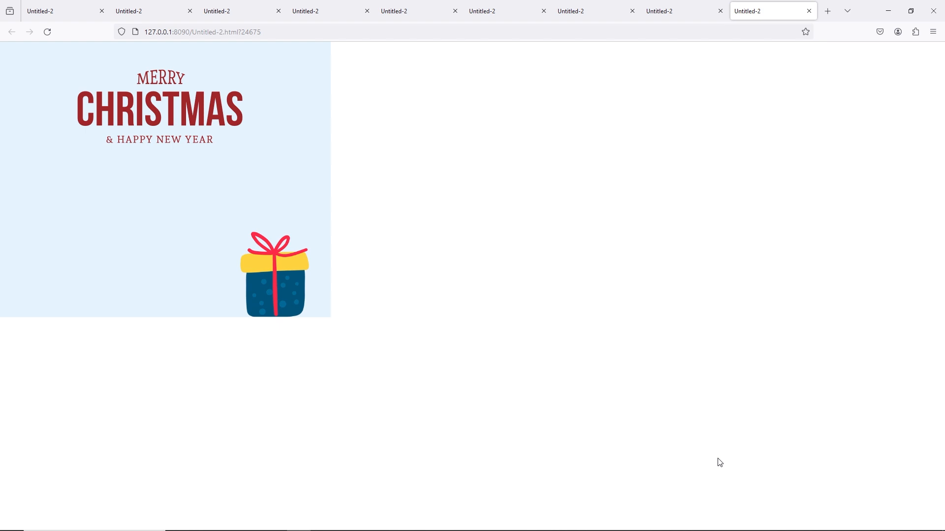
mouse_move(566, 530)
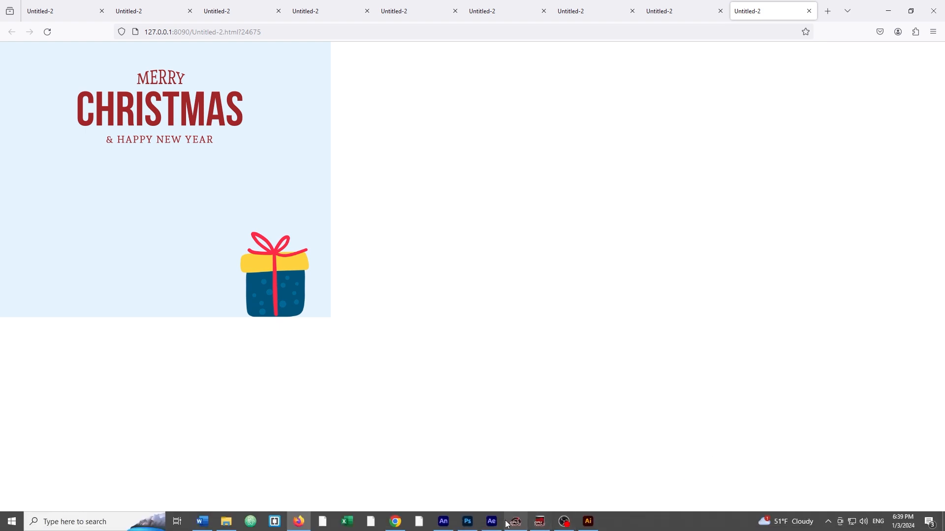
left_click(438, 526)
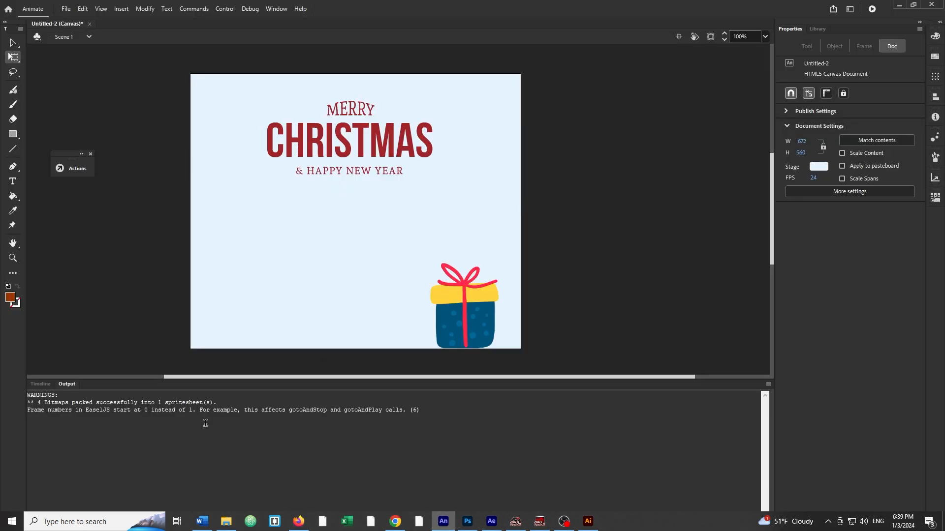
left_click(40, 384)
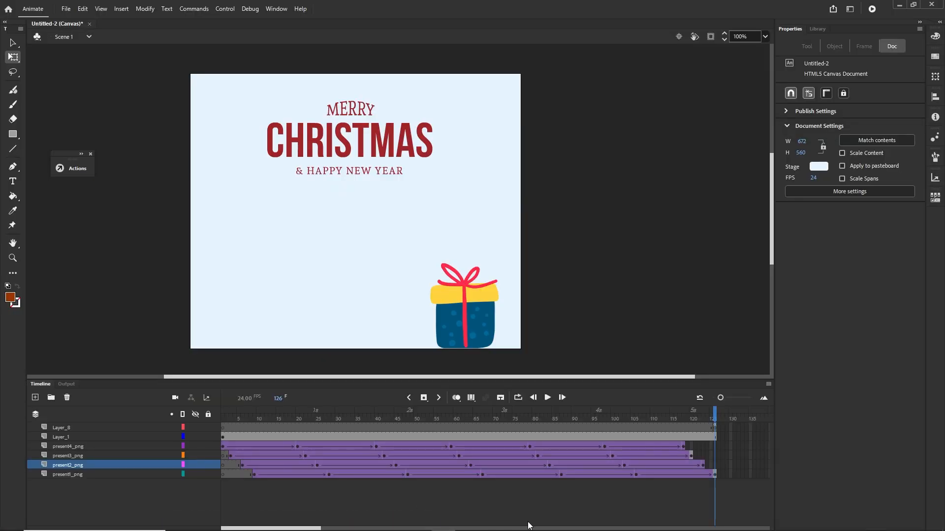
Extend the present2_png, present3_png and present4_png layers back to frame 126.
left_click(714, 467)
key("F5")
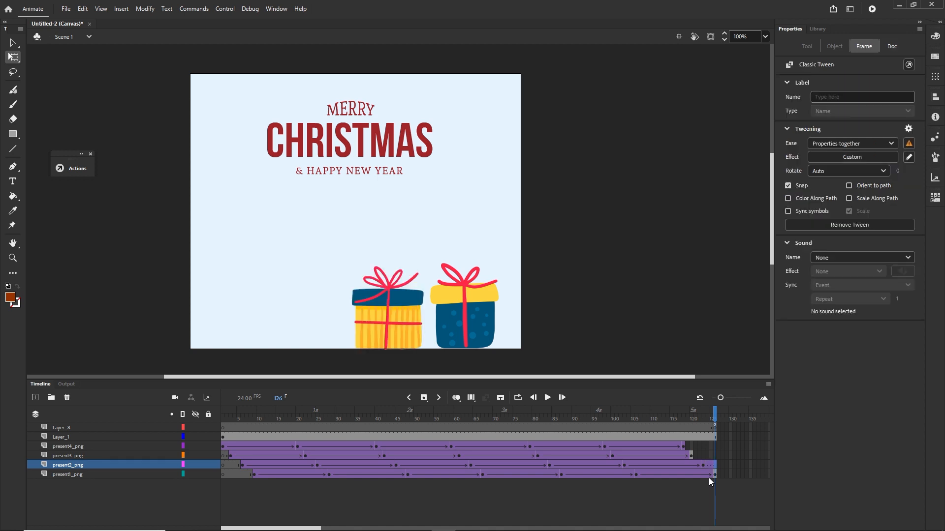
left_click(715, 456)
key("F5")
left_click(715, 446)
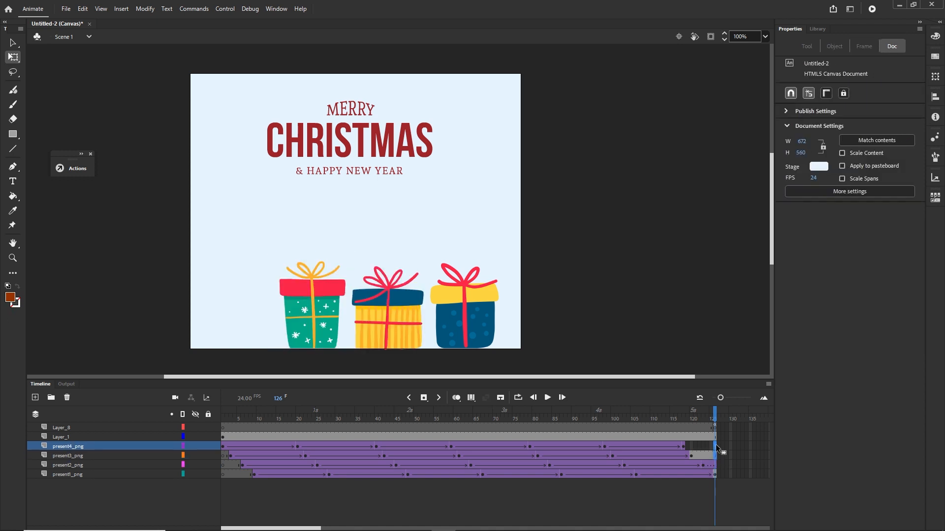
key("F5")
Test the stopping animation with the extended gift layers in the browser and return to the Animate timeline.
mouse_move(714, 413)
left_mouse_down()
mouse_move(647, 416)
mouse_move(714, 418)
left_mouse_up()
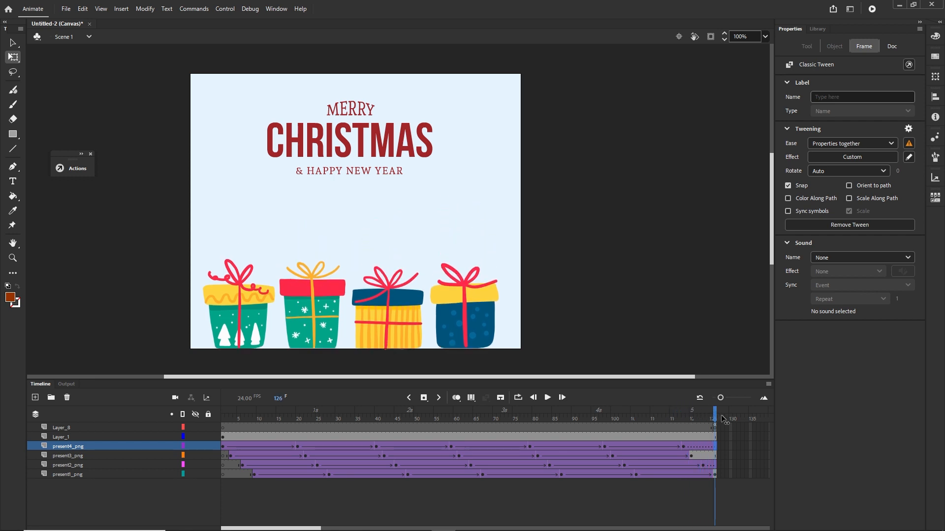
key("ctrl+Return")
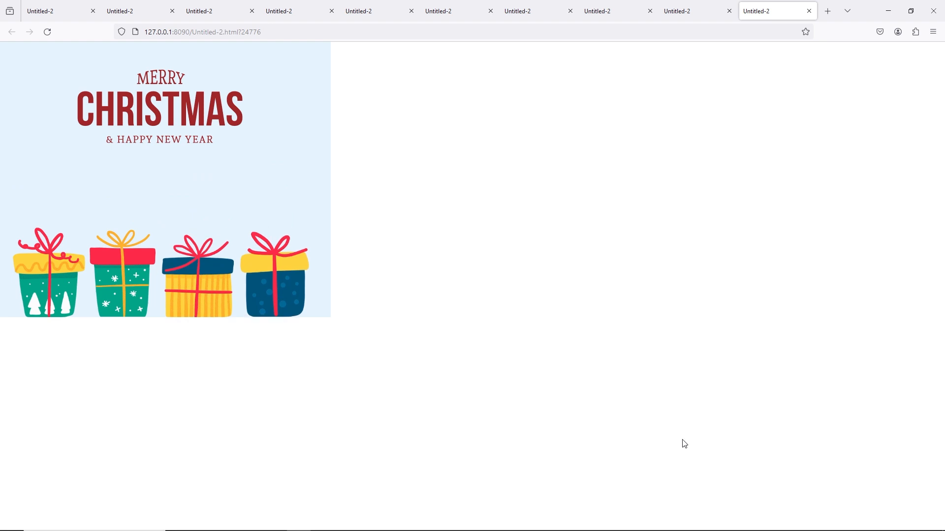
mouse_move(610, 530)
left_click(443, 521)
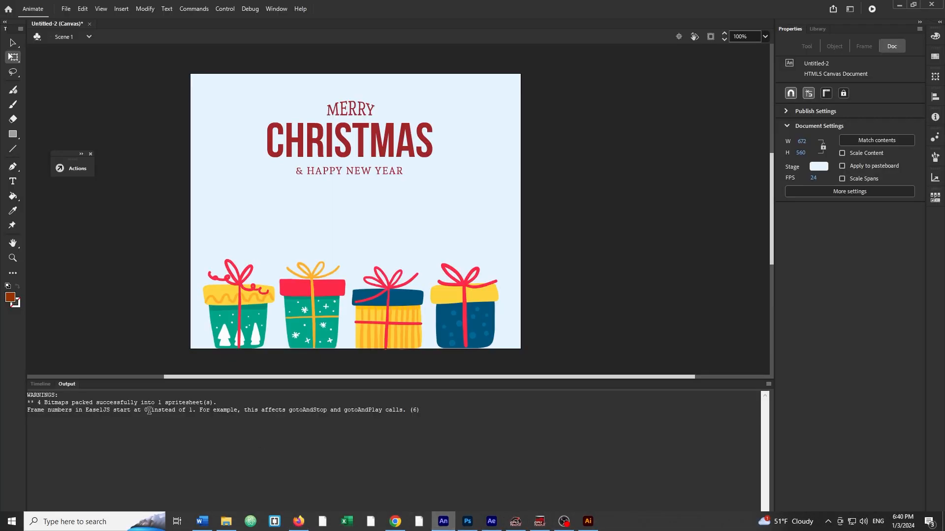
left_click(42, 384)
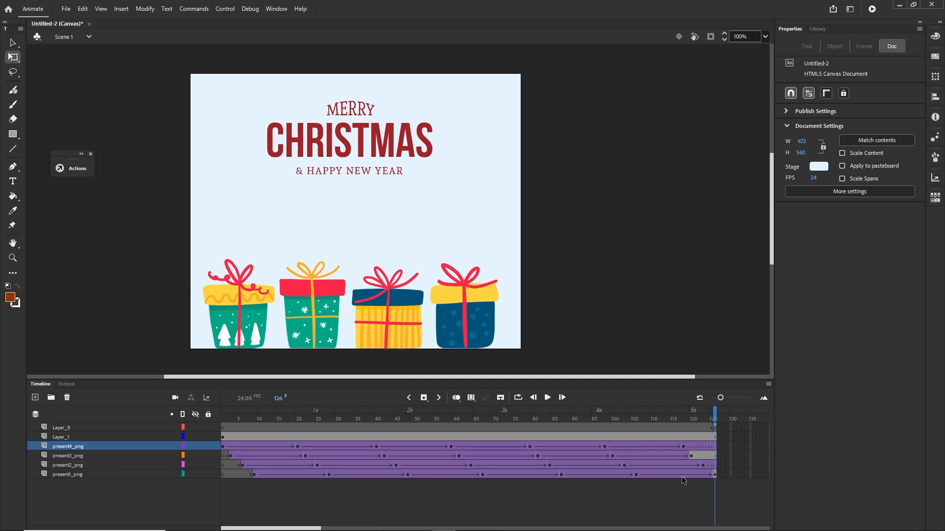
Delete the stop-script layer and remove the frames after the last keyframe on present4_png, present3_png and present2_png.
left_click(67, 428)
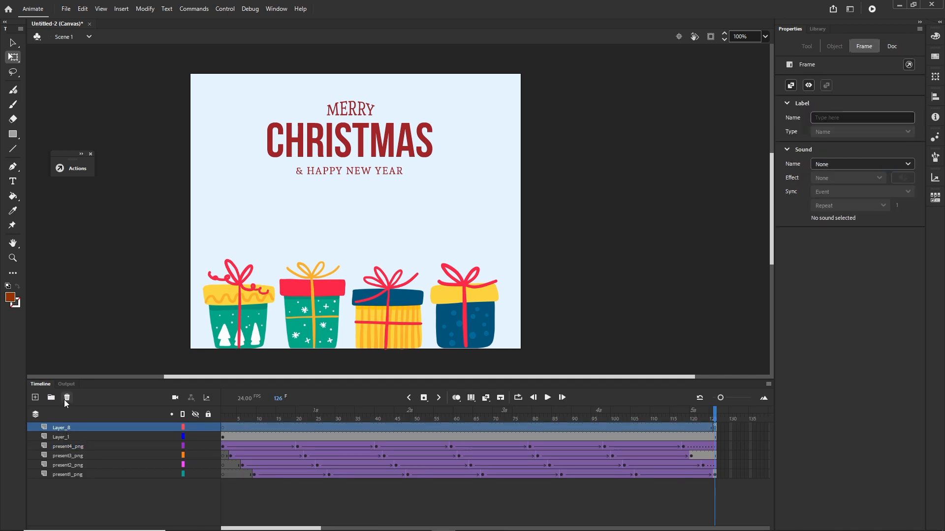
left_click(67, 398)
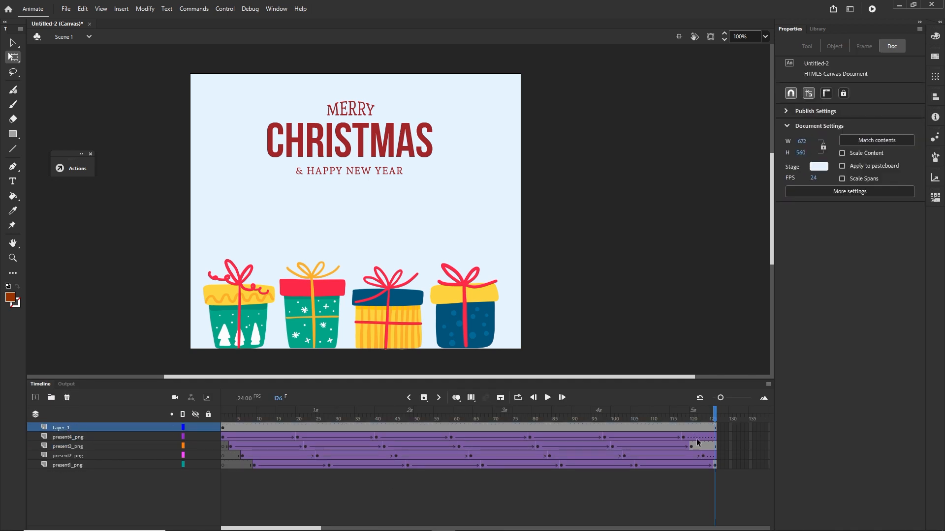
left_click_drag(694, 438, 712, 473)
left_click(699, 477)
left_click(660, 503)
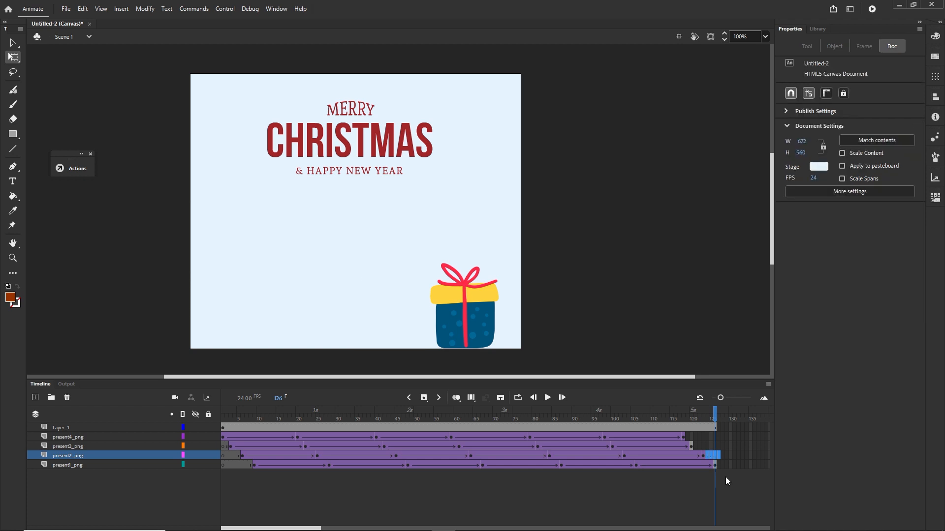
left_click(683, 488)
Test the card without the stop script in the browser, return to the Animate timeline, and scrub through the gifts' bounces.
left_click_drag(715, 418, 435, 410)
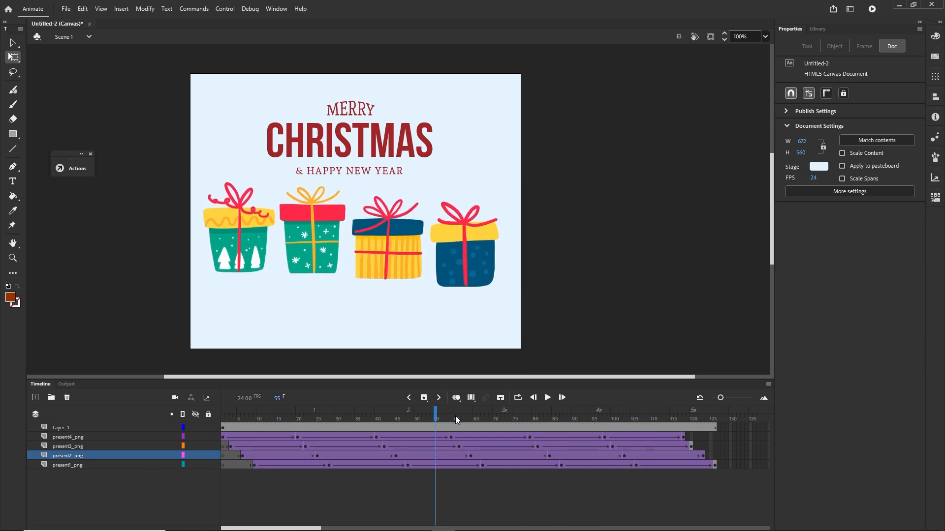
key("ctrl+Return")
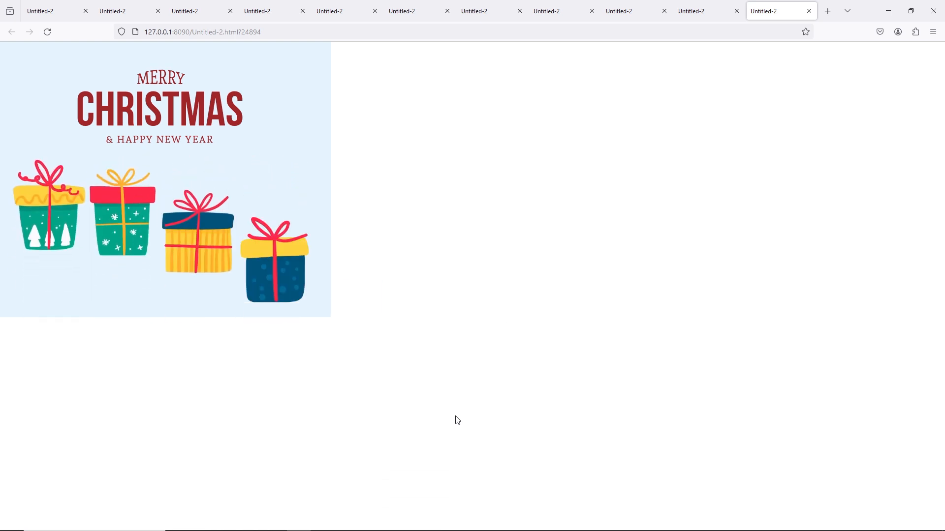
mouse_move(481, 523)
left_click(443, 522)
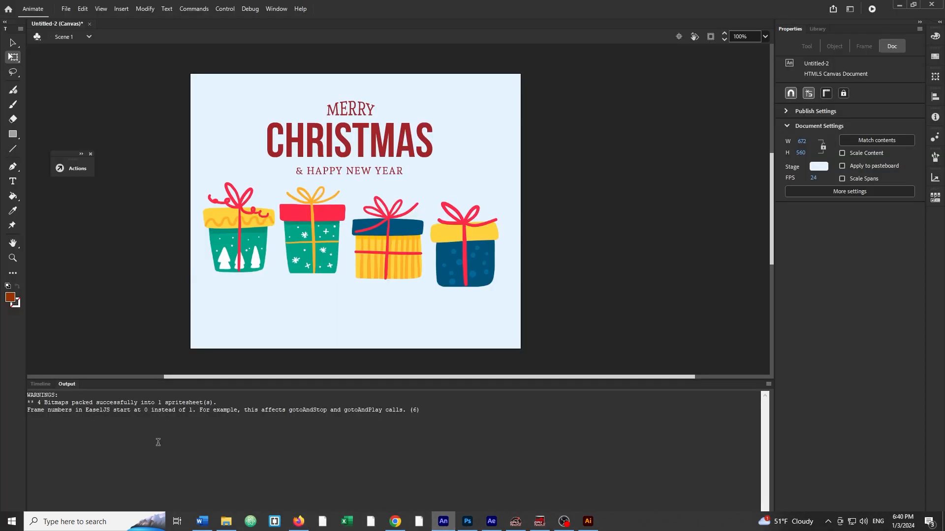
left_click(49, 384)
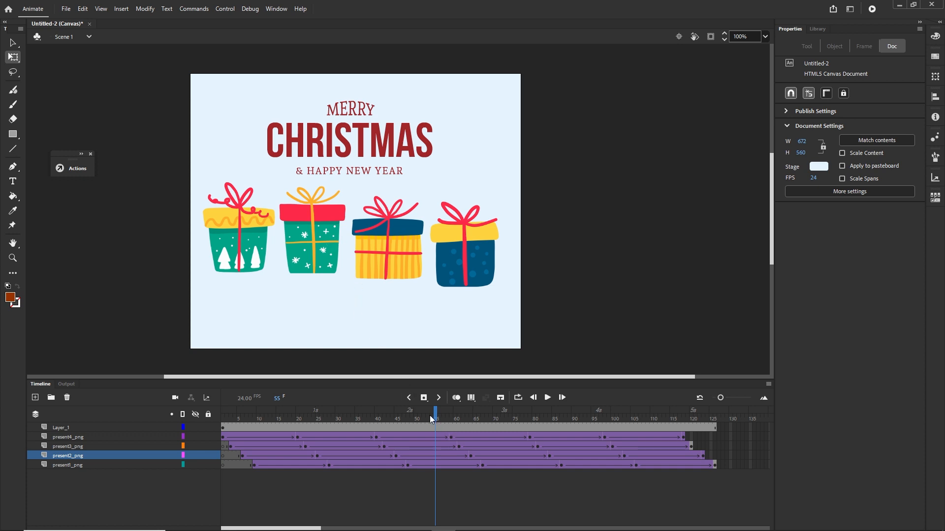
left_click_drag(431, 419, 590, 424)
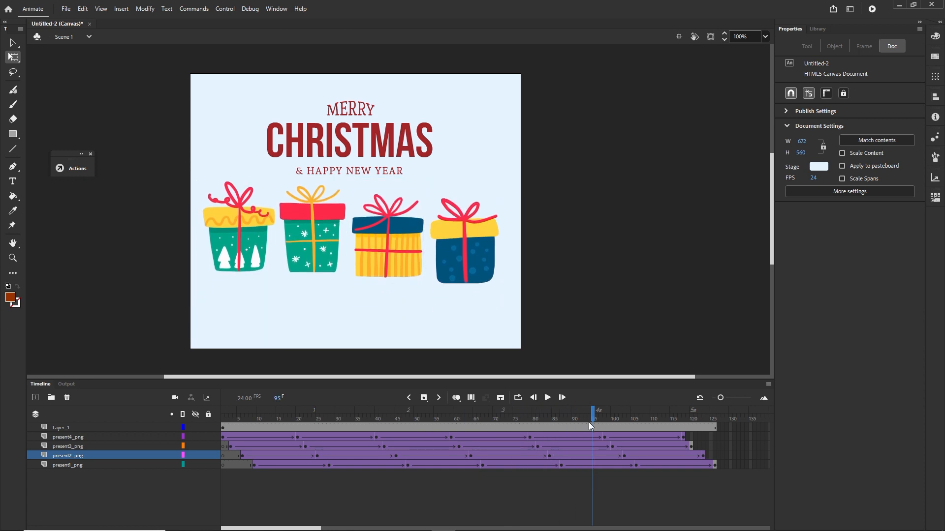
Start saving the document and create a folder named animate inside the 05 christmas jump presents try\tutorial folder.
key("ctrl+s")
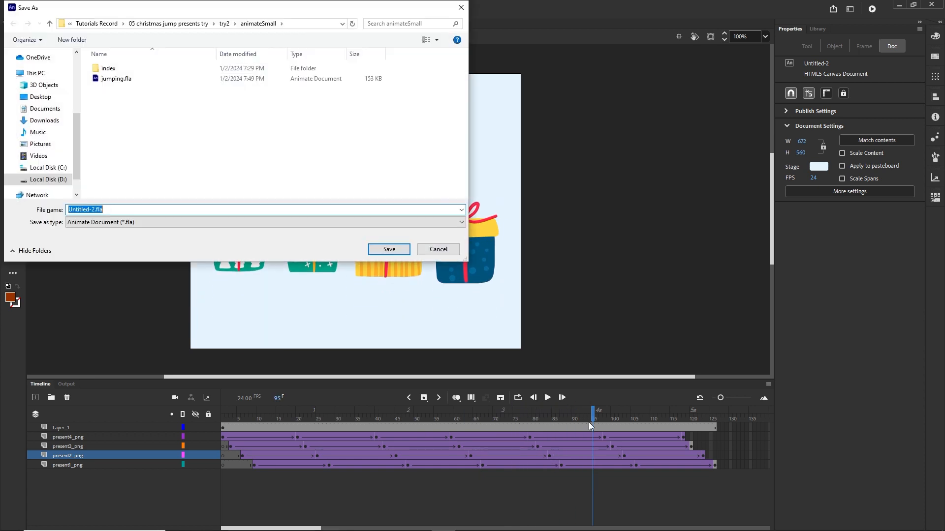
left_click(96, 23)
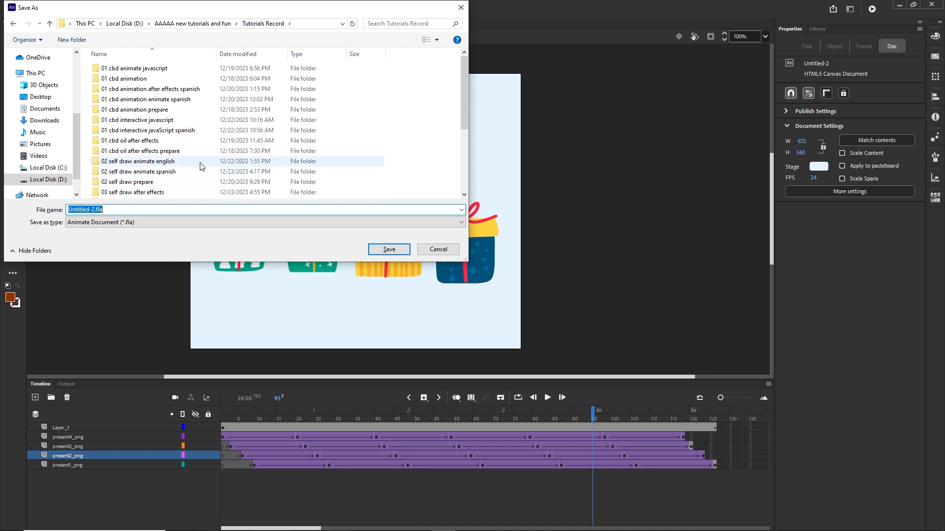
scroll(200, 161, "down", 3)
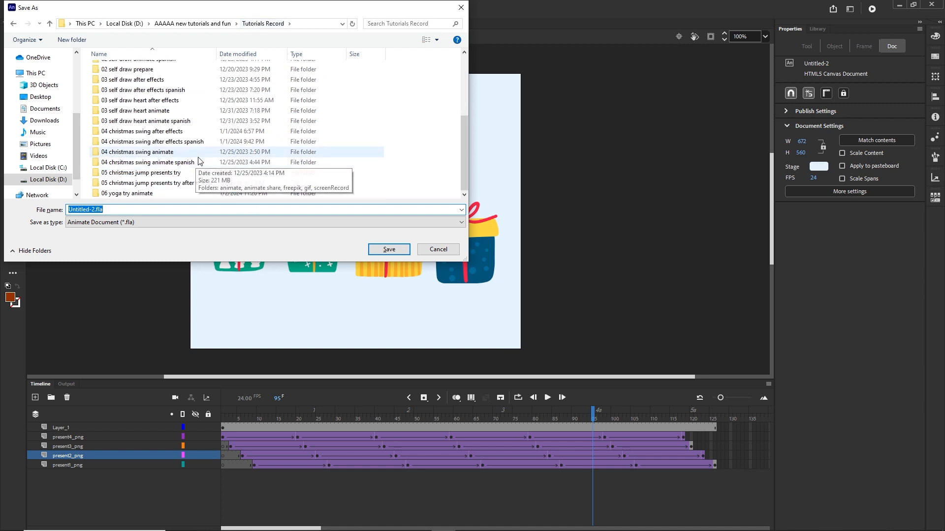
double_click(154, 173)
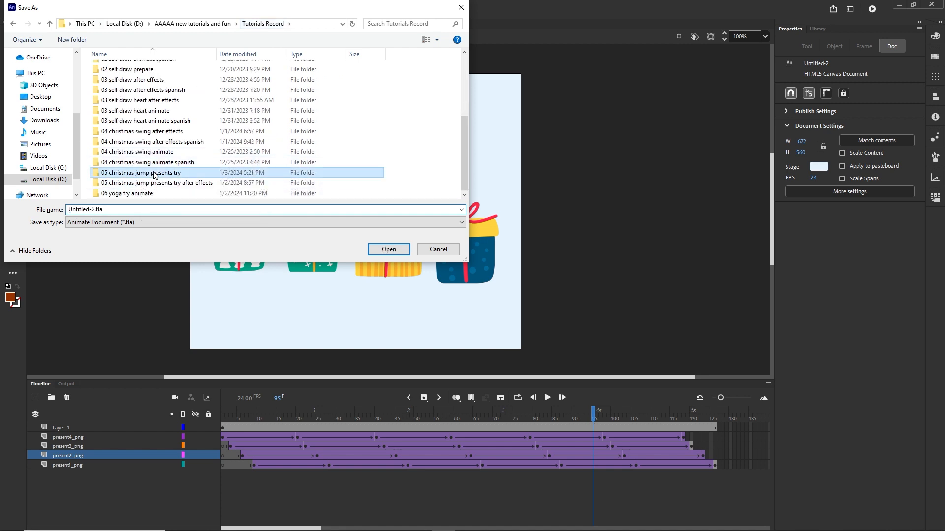
double_click(117, 101)
right_click(114, 128)
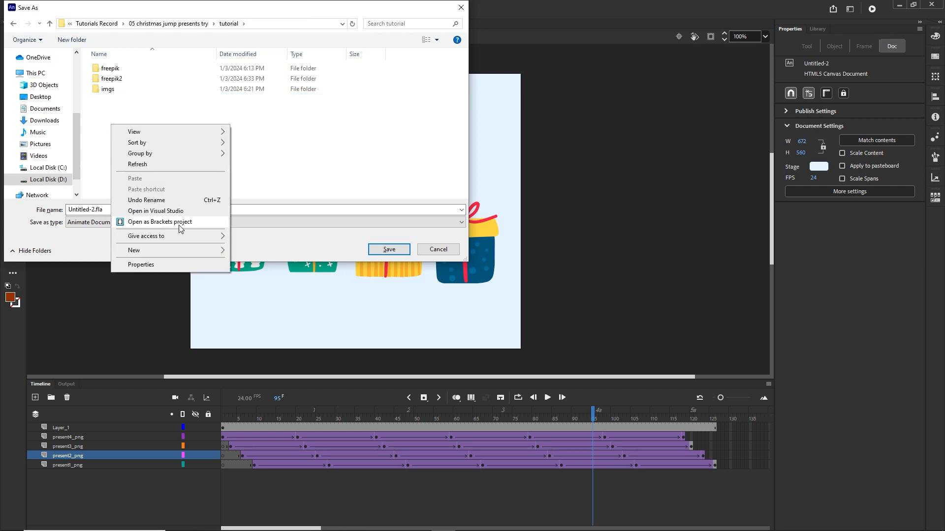
mouse_move(187, 252)
left_click(258, 251)
type("animate")
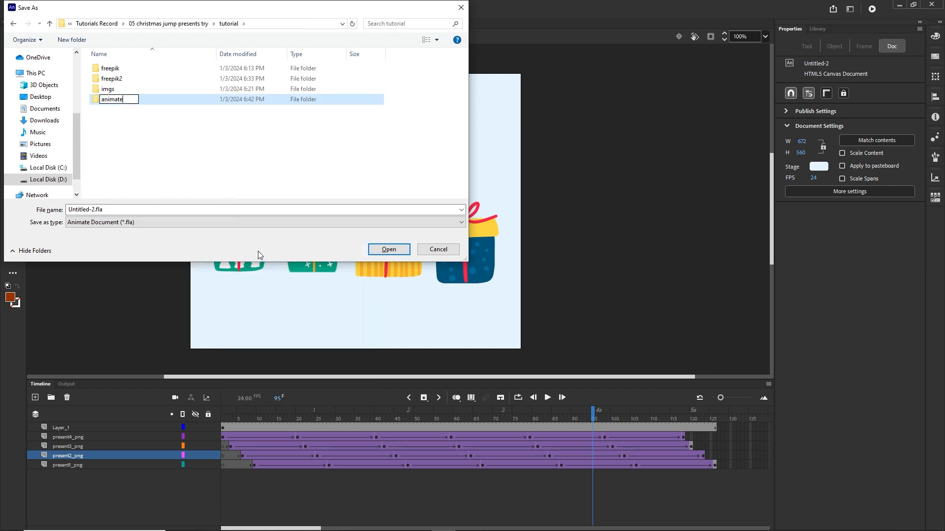
left_click(234, 171)
double_click(111, 72)
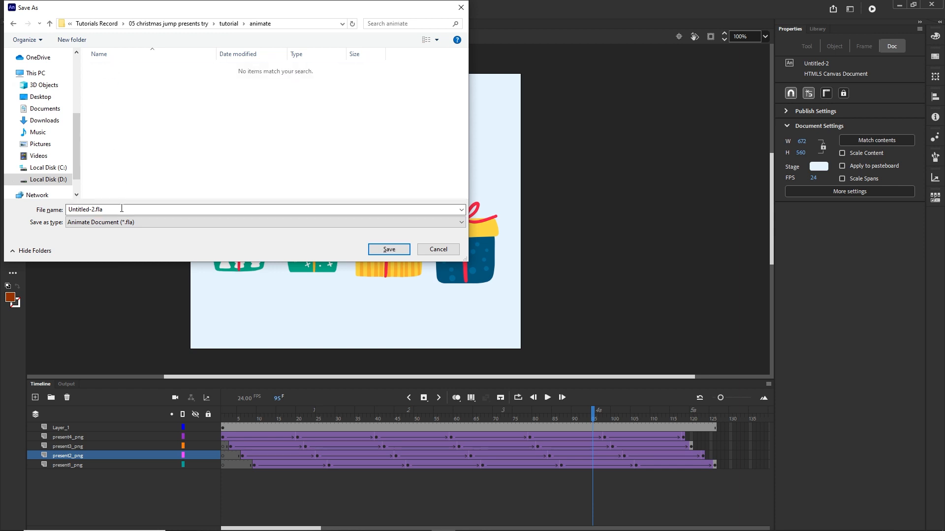
Save the document as an Animate Document named jump in the new animate folder.
left_click_drag(125, 210, 69, 210)
key("BackSpace")
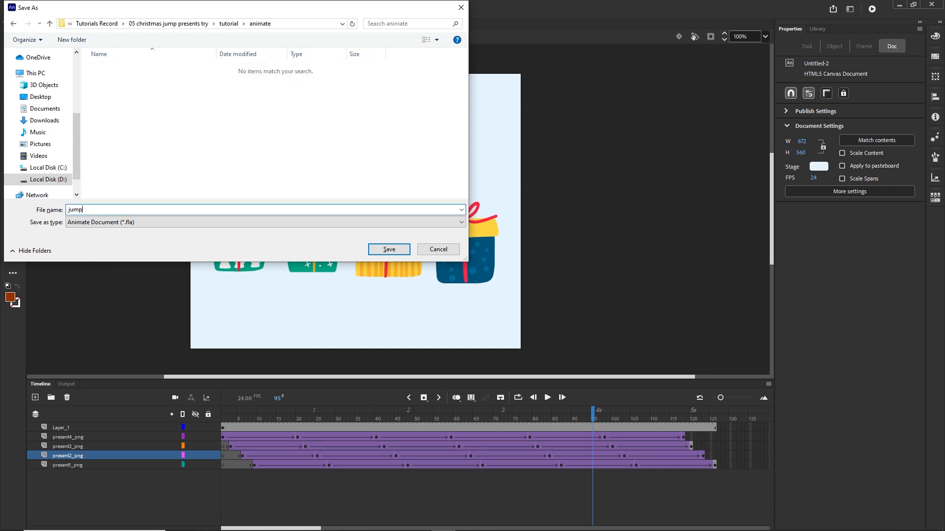
left_click(380, 249)
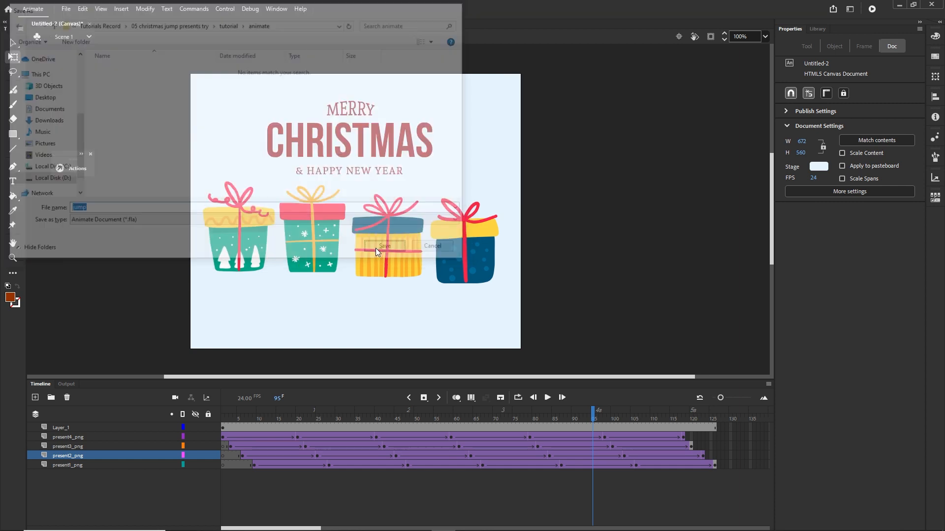
Switch to File Explorer and check the saved files in the tutorial\animate folder.
left_click(234, 524)
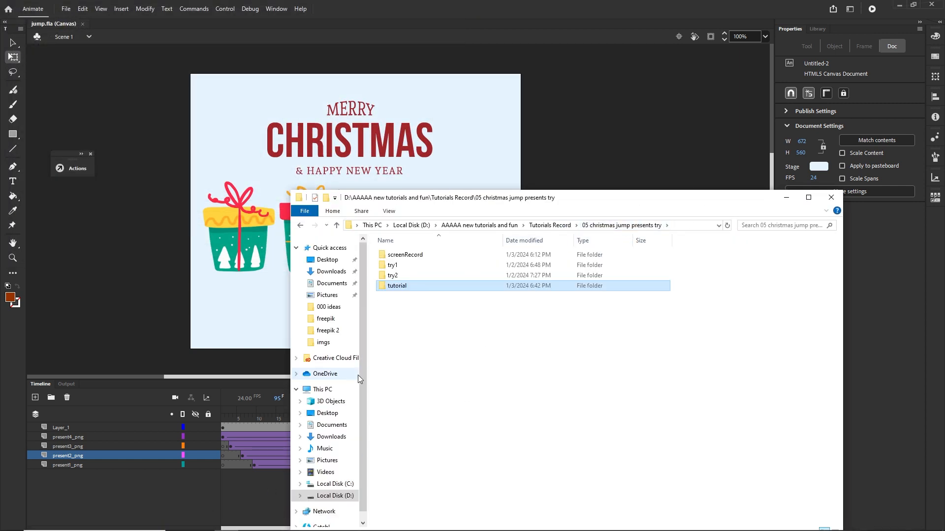
double_click(405, 286)
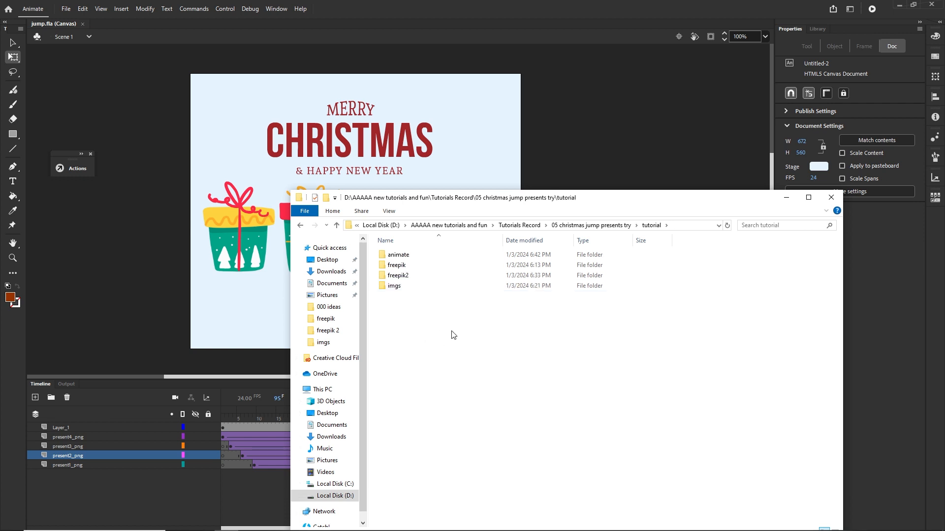
left_click(406, 260)
double_click(406, 258)
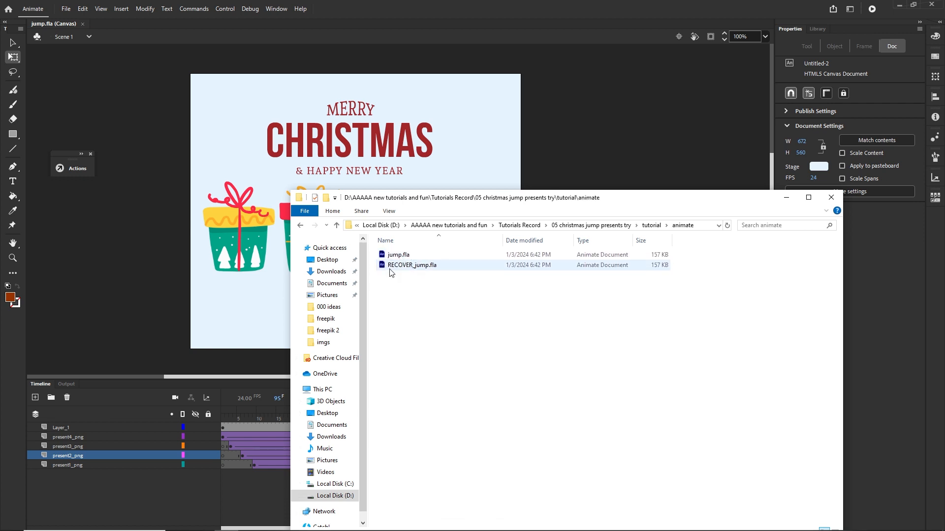
Test the saved card in the browser from Animate and go back to the animate folder in File Explorer.
left_click(600, 183)
key("ctrl+Return")
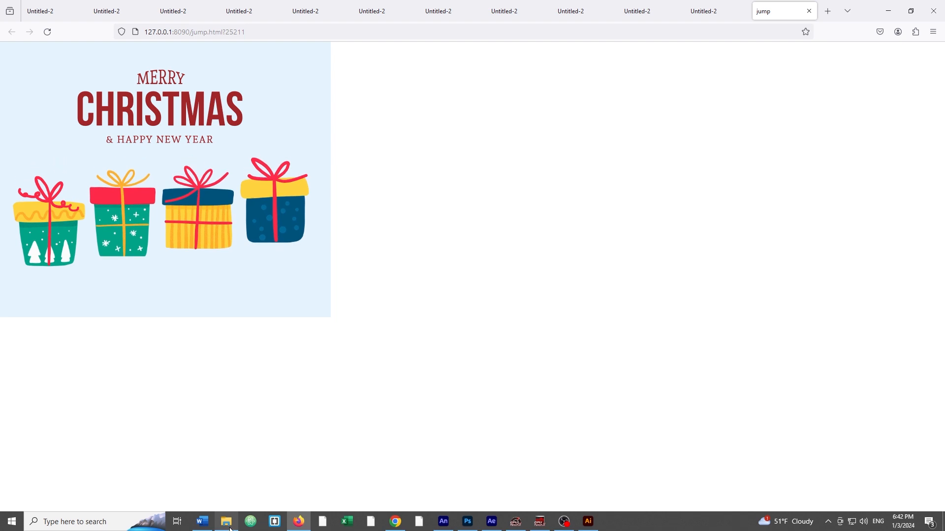
left_click(229, 526)
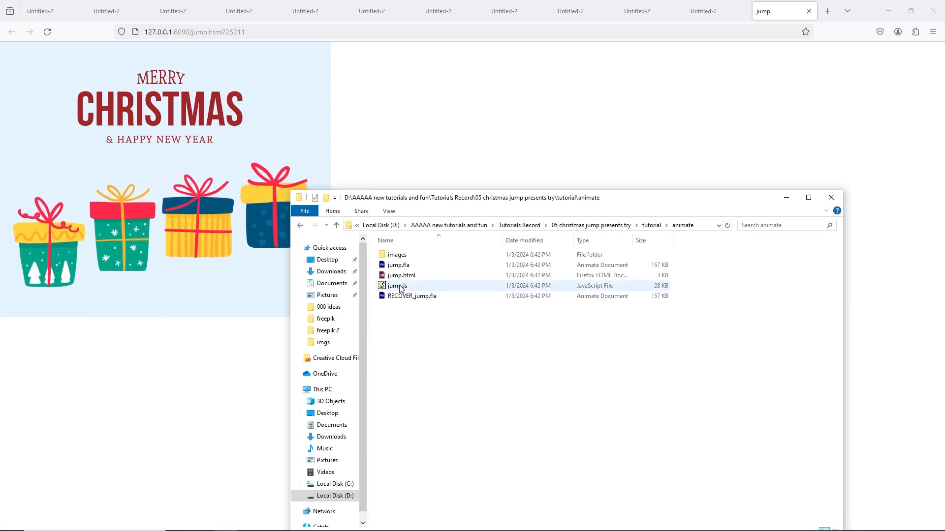
Delete jump.js, jump.html and the images folder from the animate folder.
left_click(397, 255)
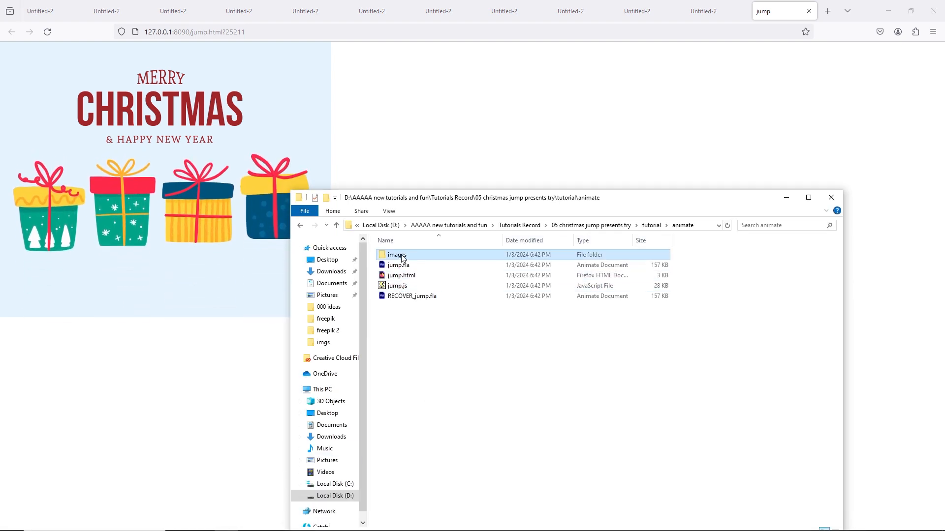
left_click(399, 287)
key("Delete")
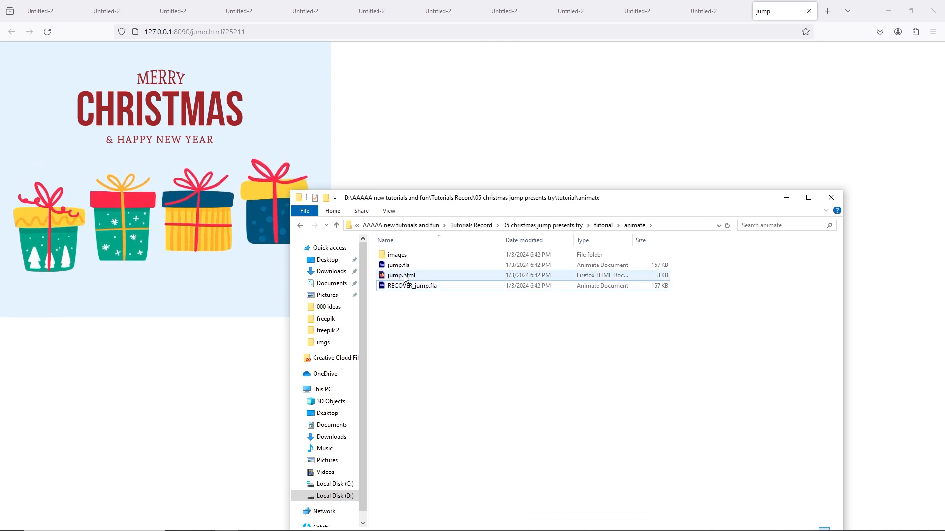
left_click(405, 277)
key("Delete")
left_click(399, 255)
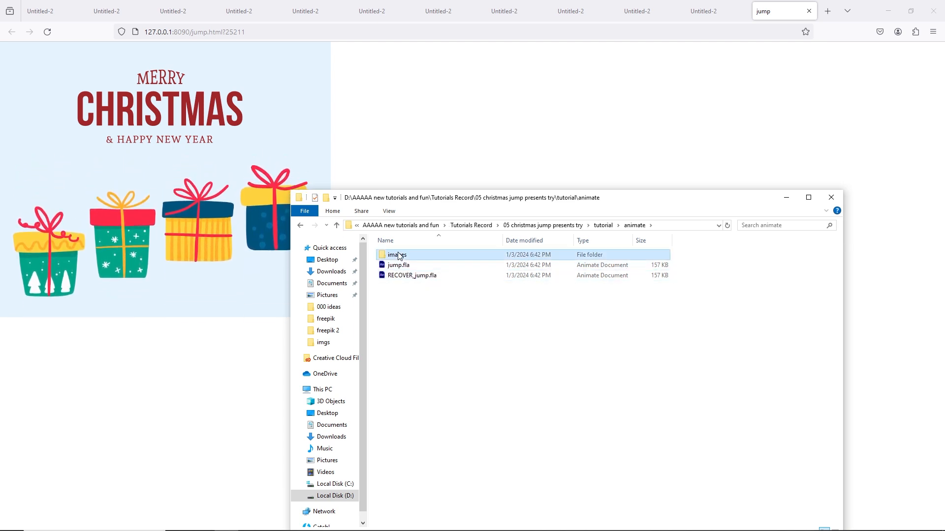
key("Delete")
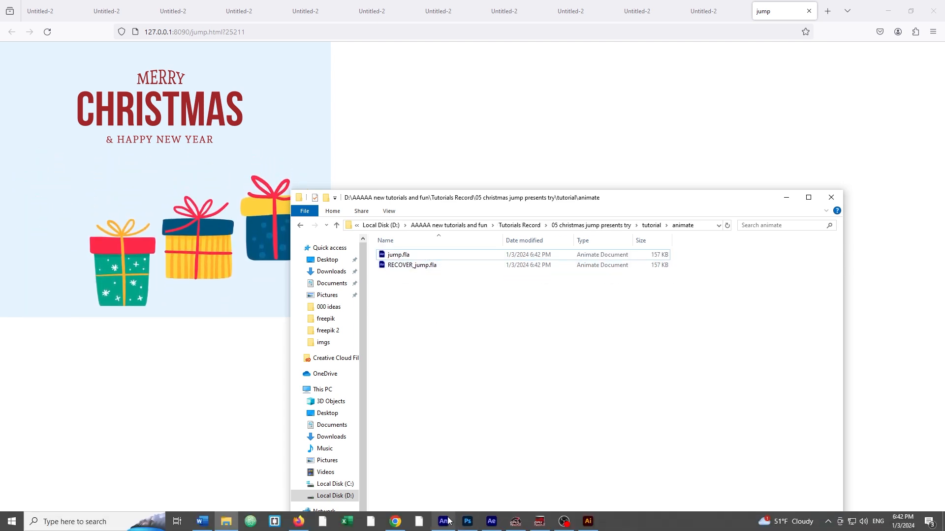
Switch to Animate and point the publish output location in Publish Settings to the tutorial\animate folder.
left_click(445, 522)
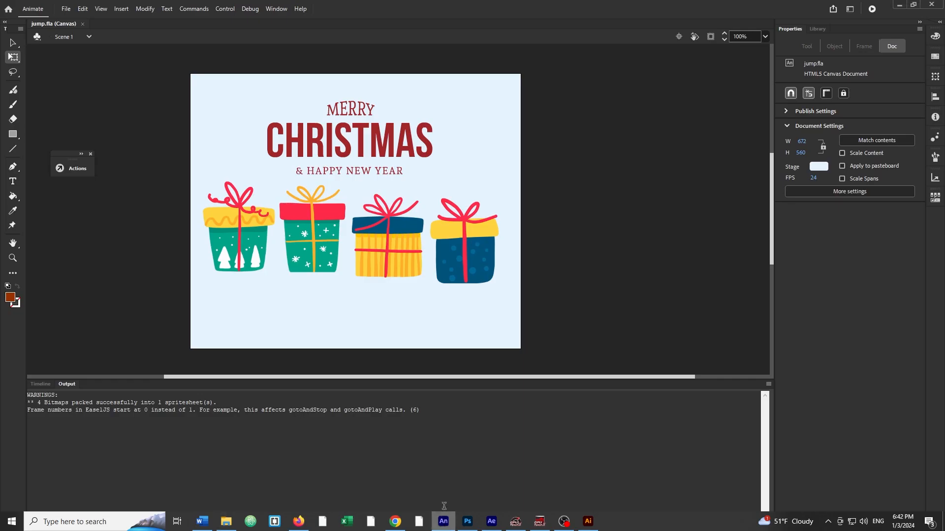
left_click(67, 9)
left_click(100, 191)
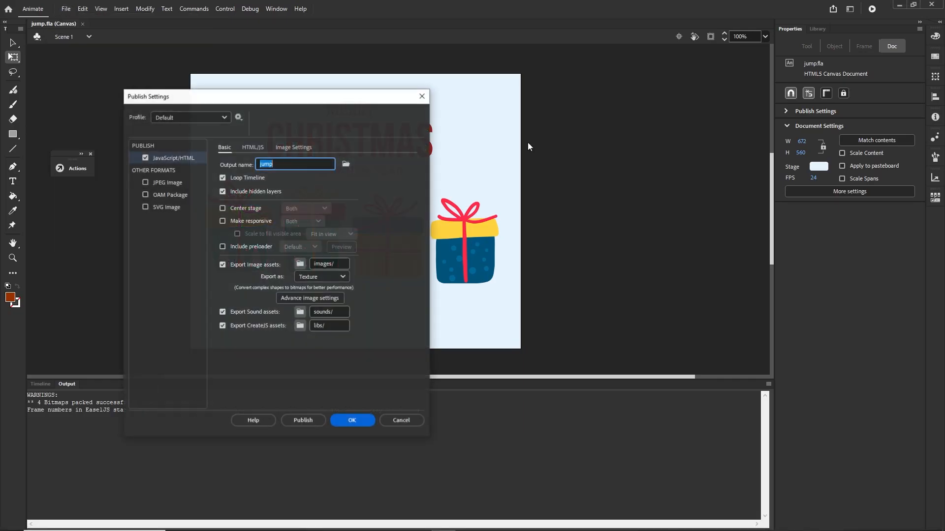
left_click(346, 164)
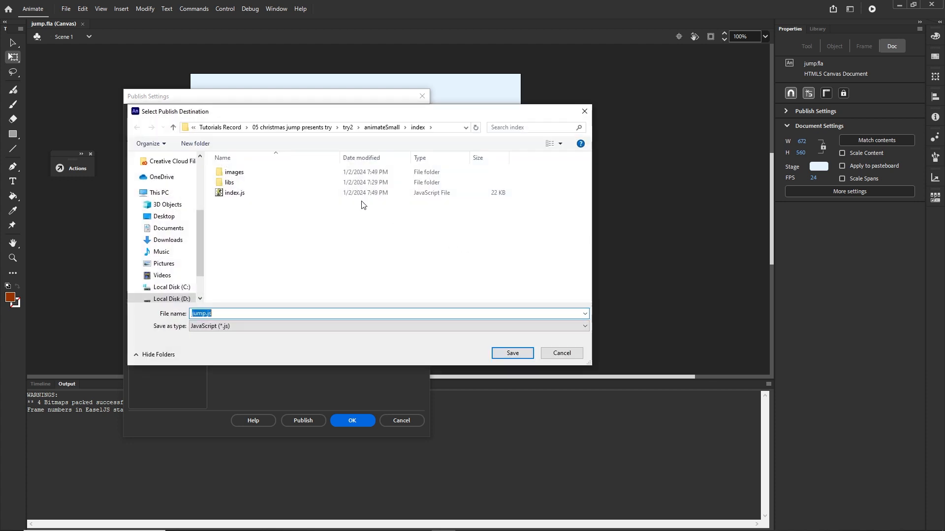
left_click(296, 128)
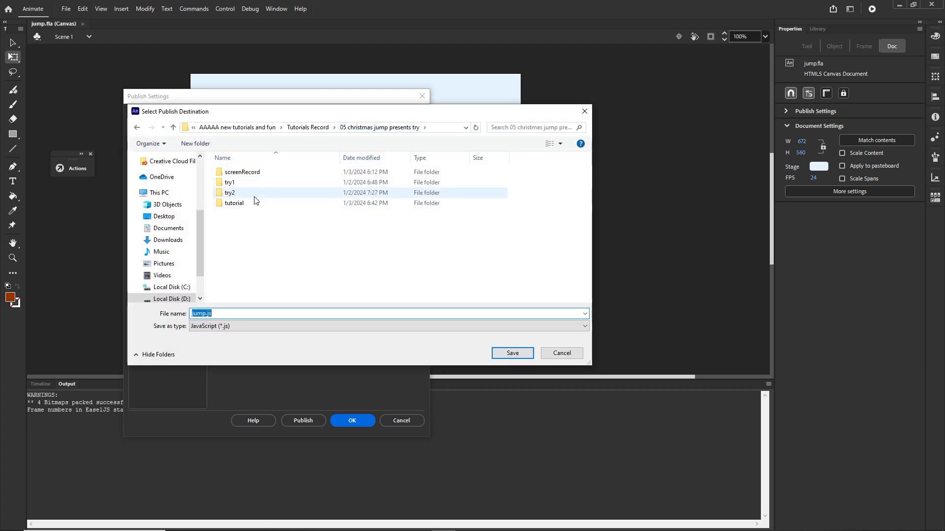
double_click(241, 204)
left_click(237, 173)
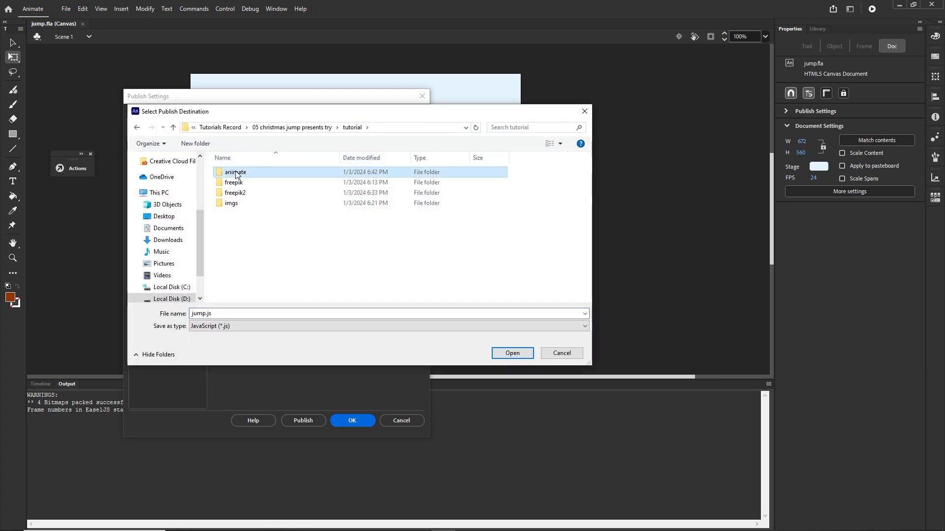
double_click(237, 174)
Create a new folder named index inside the animate folder for the published files.
right_click(235, 179)
mouse_move(347, 304)
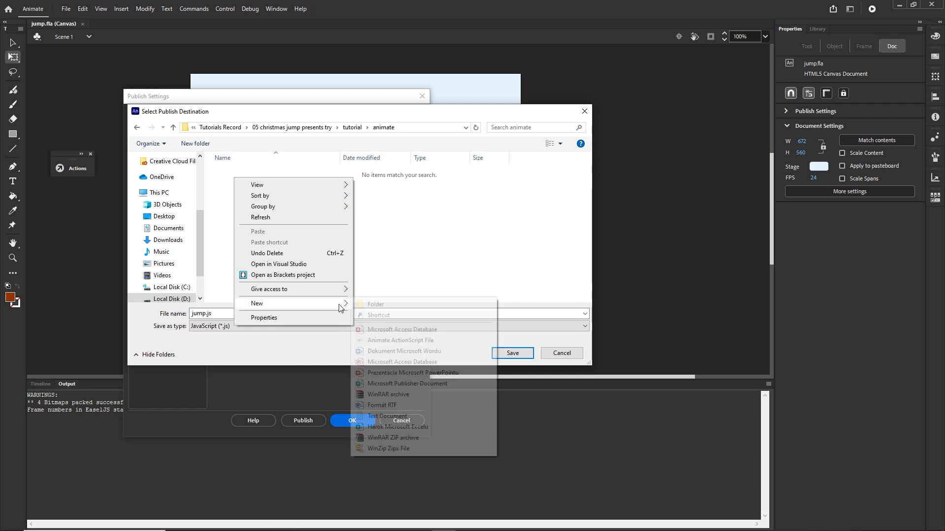
left_click(391, 309)
type("in")
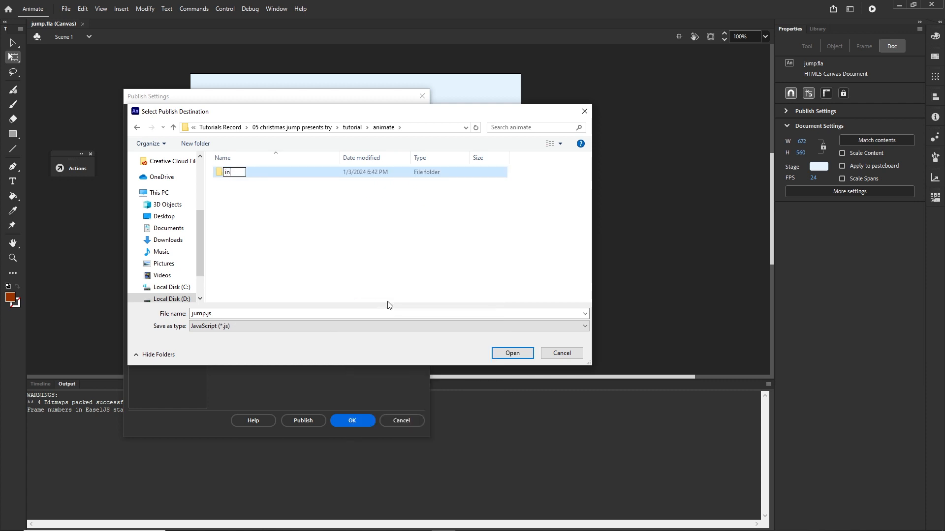
type("dex")
key("Return")
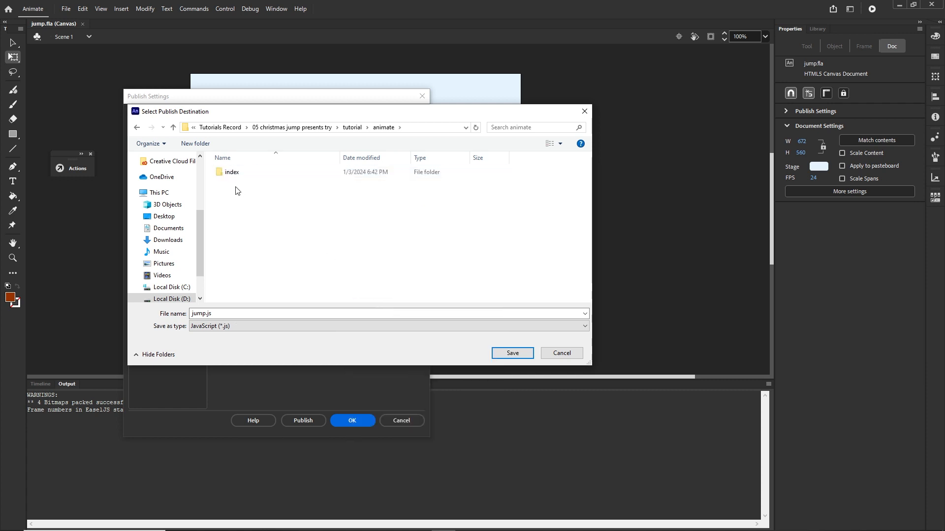
Set the publish destination to jump.js in the index folder, accept the settings and publish the document.
left_click(237, 178)
double_click(232, 172)
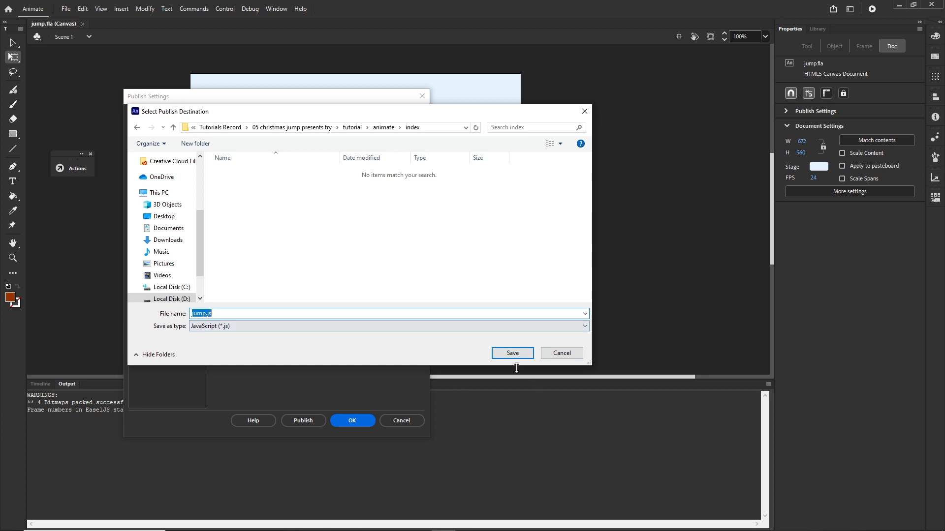
left_click(513, 353)
left_click(359, 421)
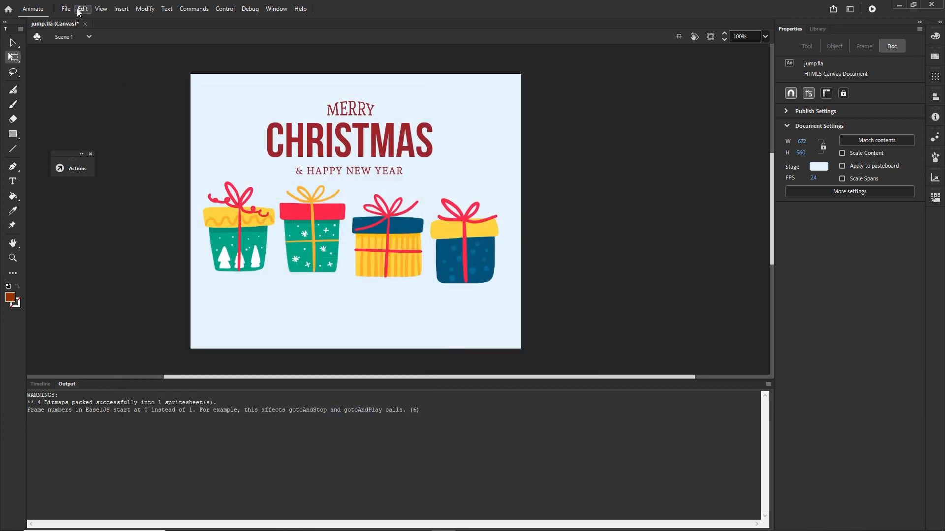
left_click(66, 9)
left_click(96, 204)
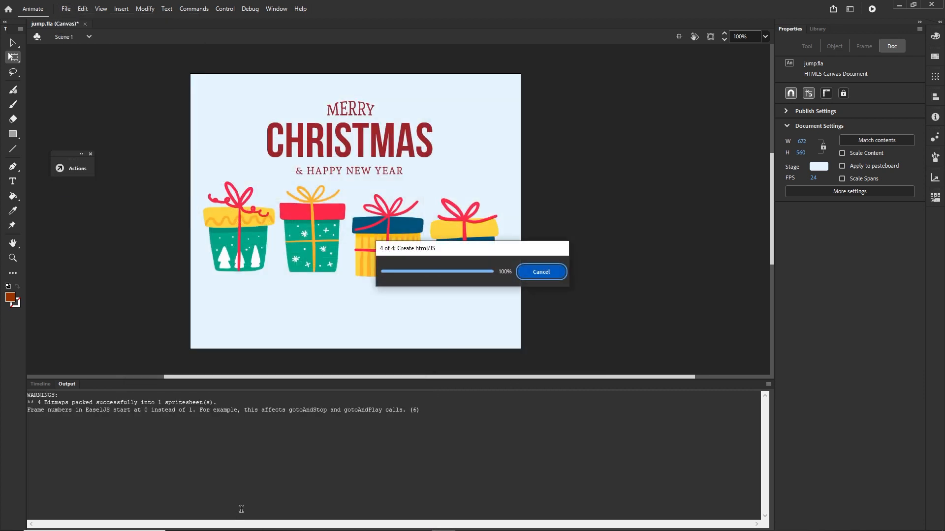
Open the published jump.html from the index folder in the browser and return to the Animate timeline.
left_click(229, 523)
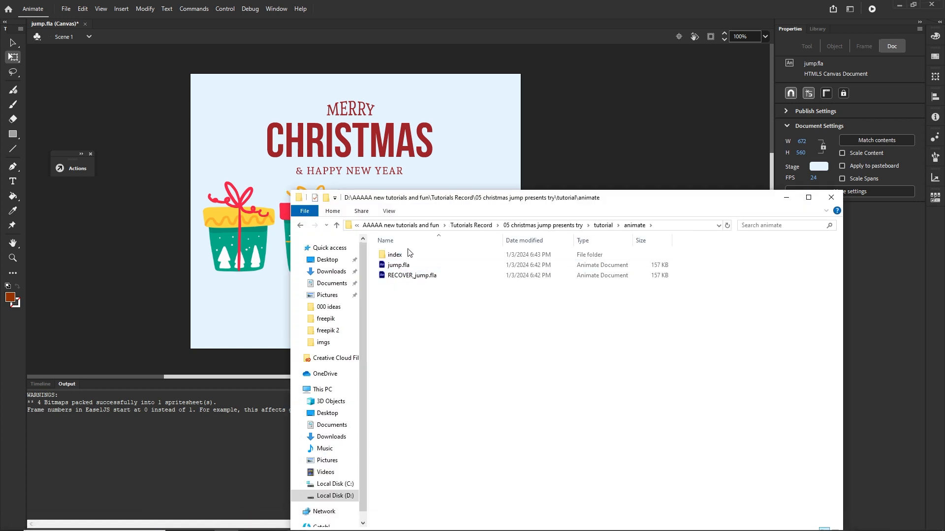
left_click(389, 255)
double_click(389, 256)
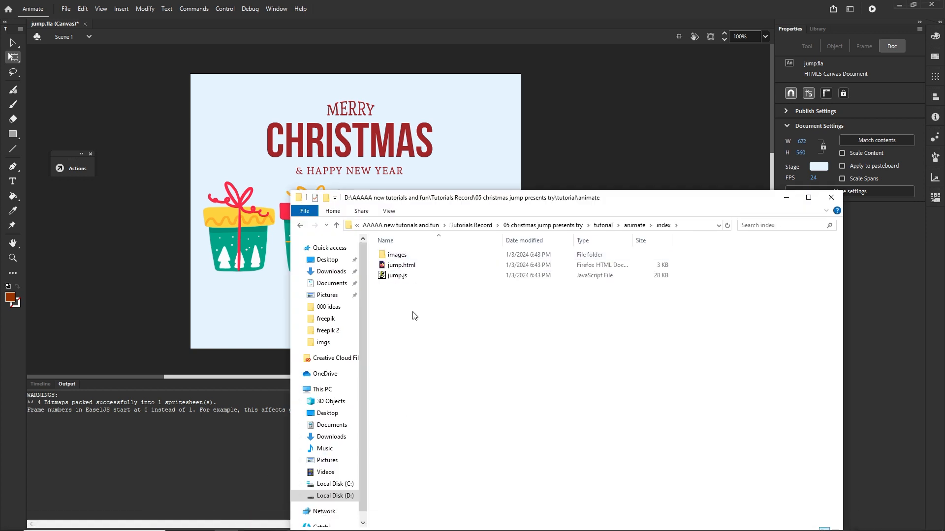
left_click(398, 269)
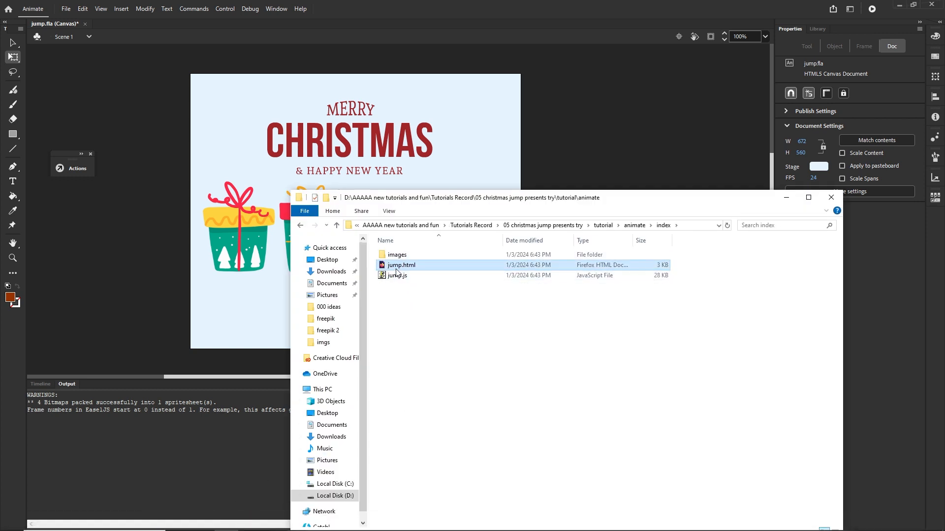
double_click(395, 270)
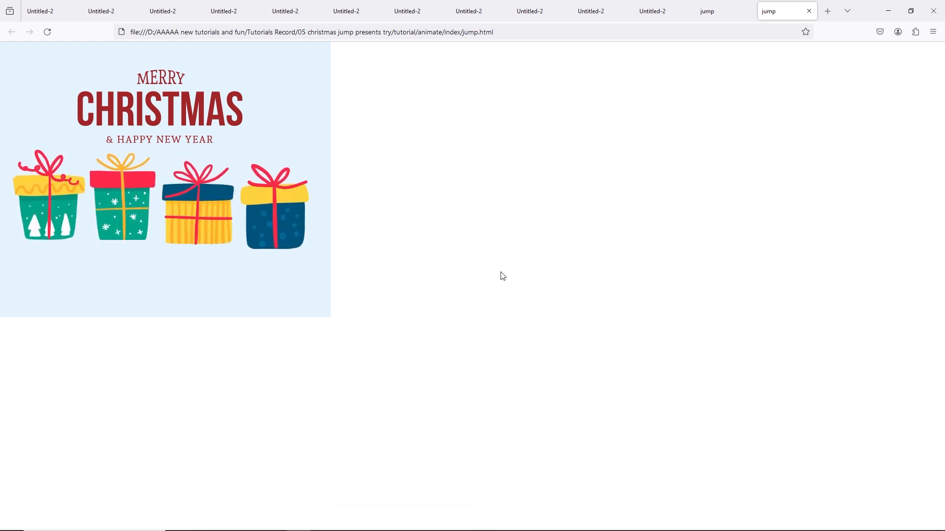
mouse_move(446, 526)
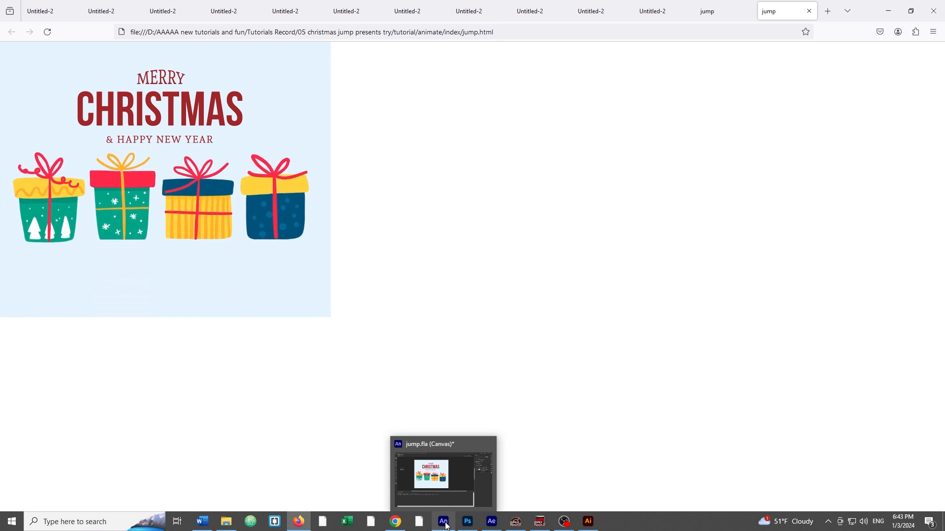
left_click(445, 524)
left_click(48, 385)
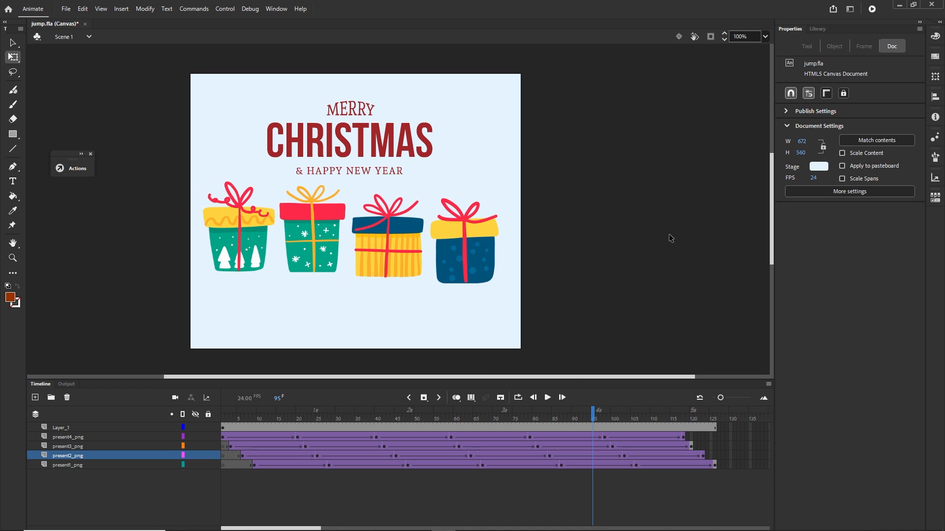
Set the document's stage colour to light pink #FFCCCC.
left_click(820, 167)
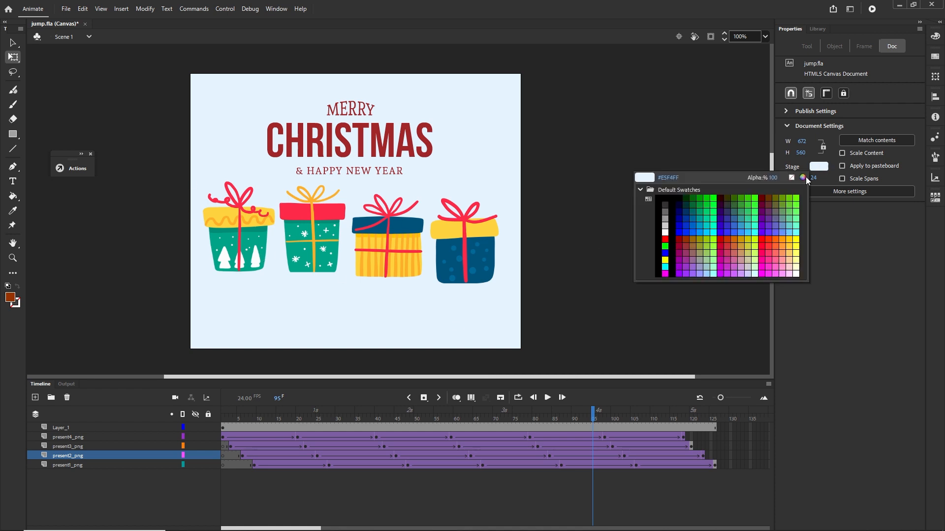
left_click(803, 178)
left_click_drag(728, 225, 732, 169)
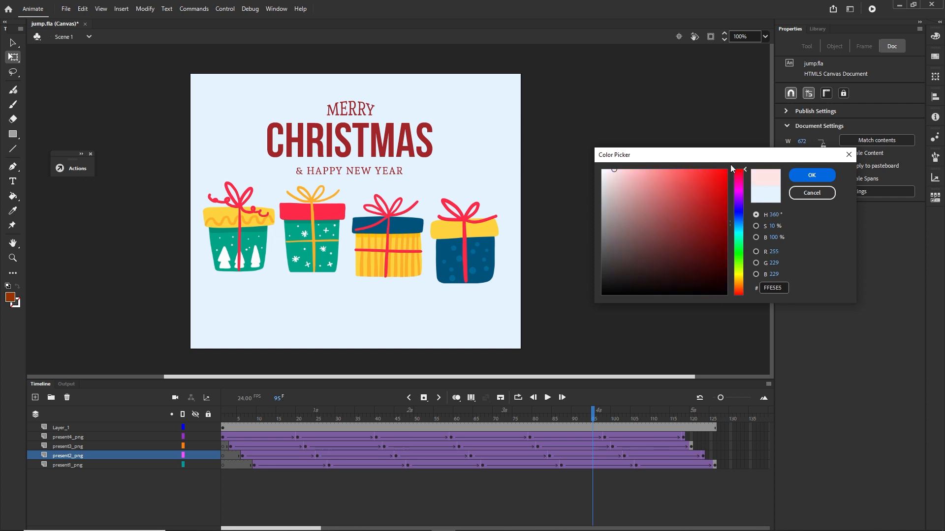
left_click(624, 171)
left_click(812, 175)
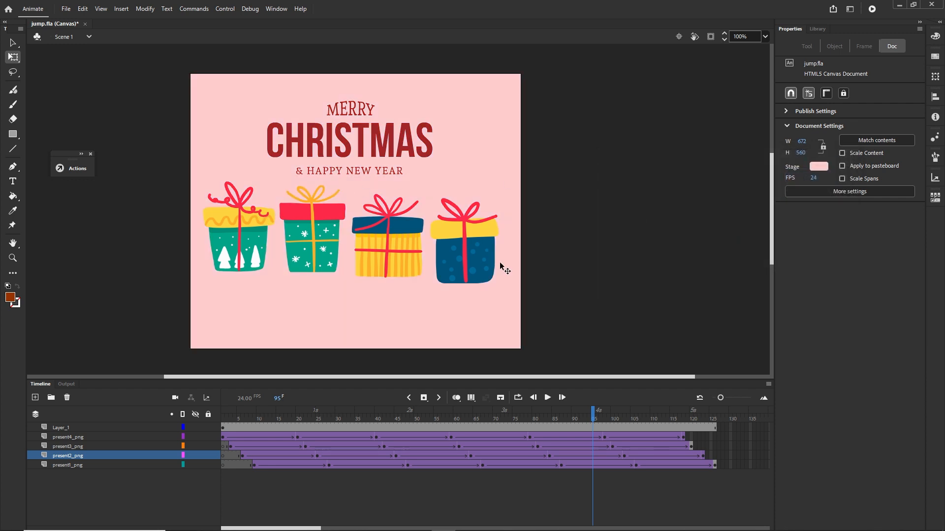
Try 128 colours in the animated GIF export settings, restore 256 and cancel the export.
left_click(65, 9)
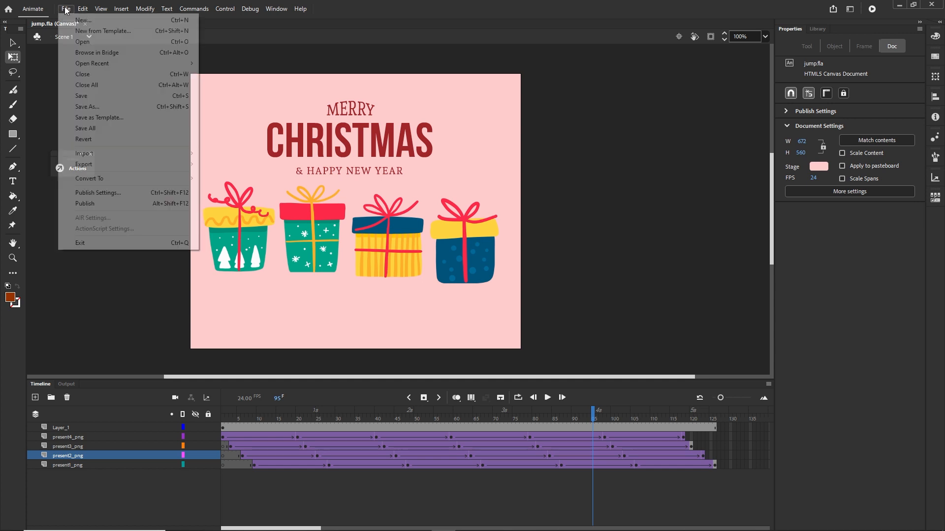
mouse_move(176, 164)
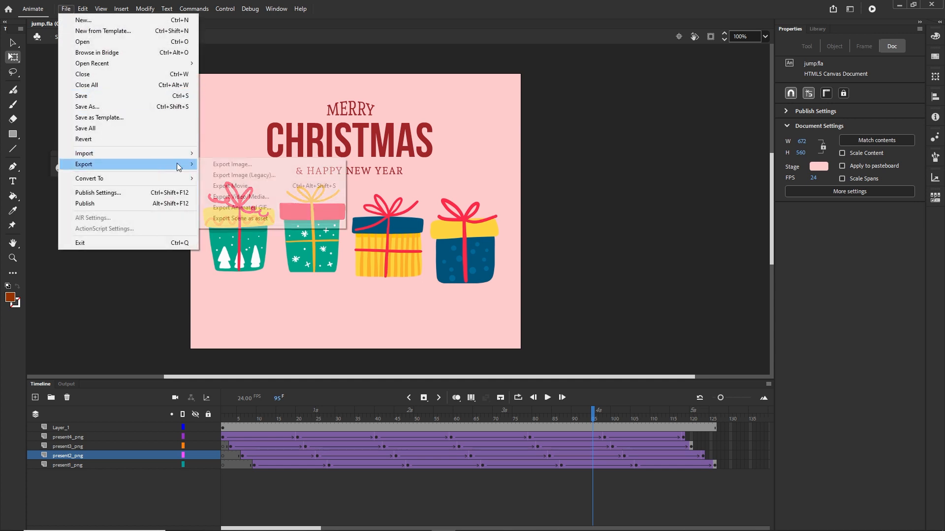
left_click(250, 210)
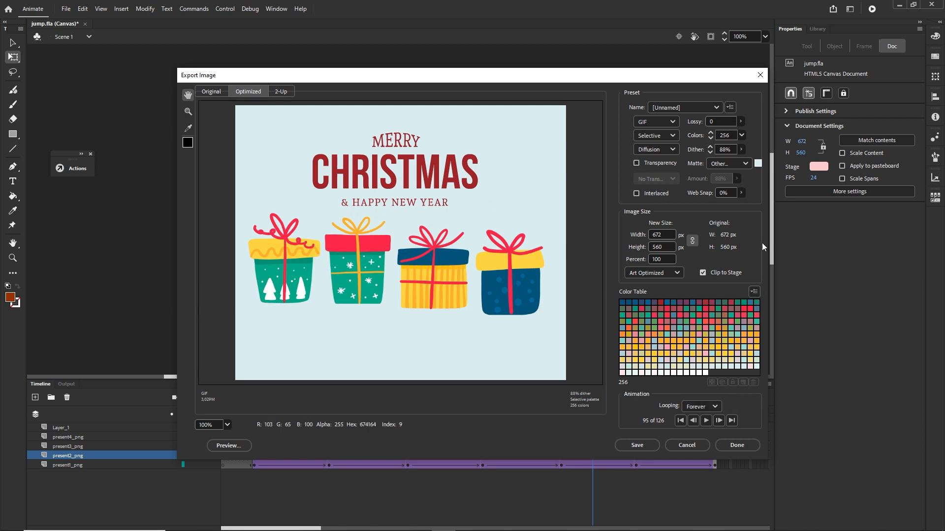
left_click_drag(608, 75, 496, 98)
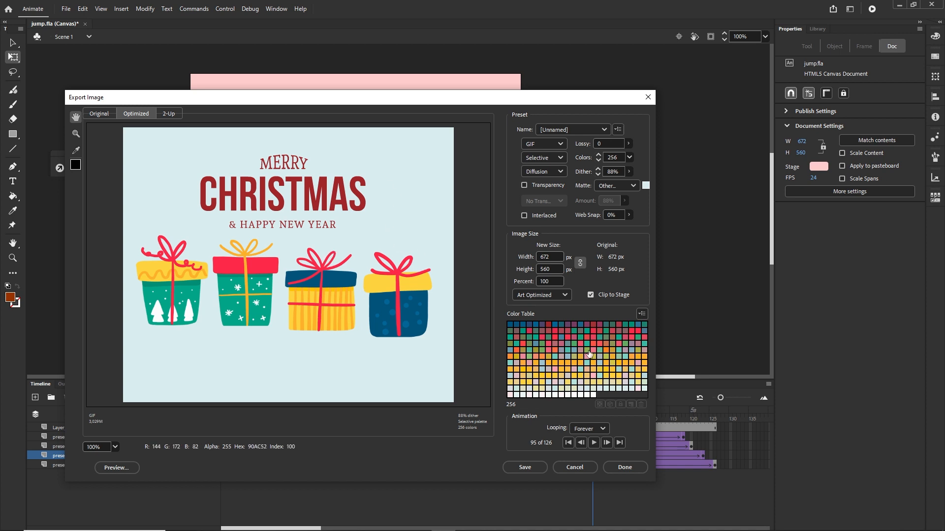
left_click(629, 157)
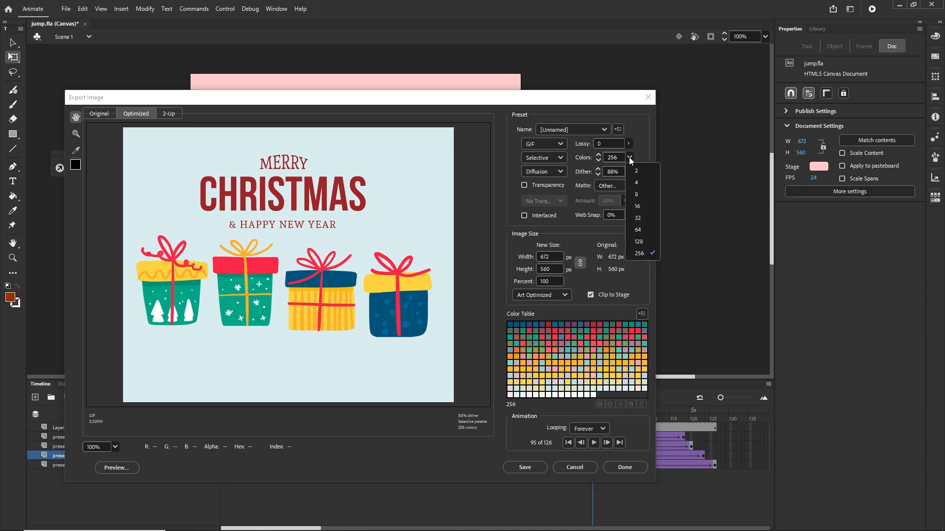
left_click(637, 244)
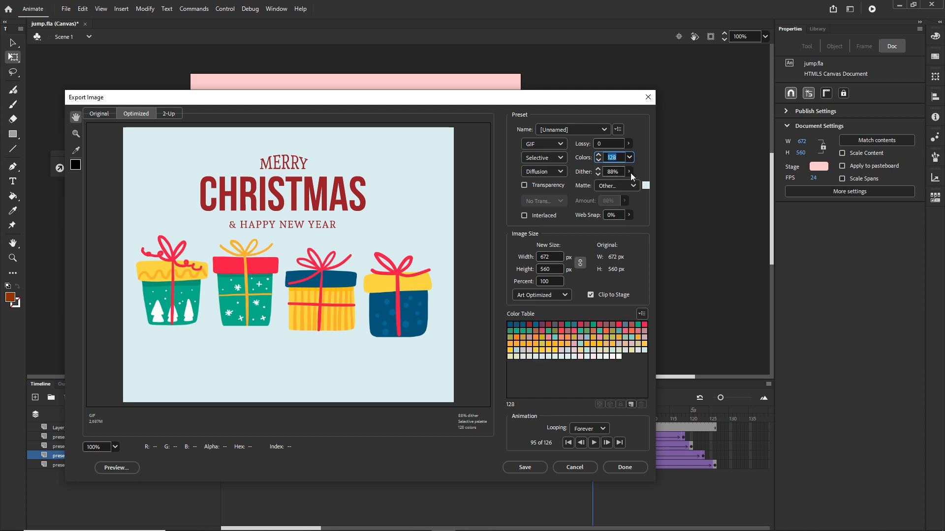
left_click(630, 157)
left_click(640, 253)
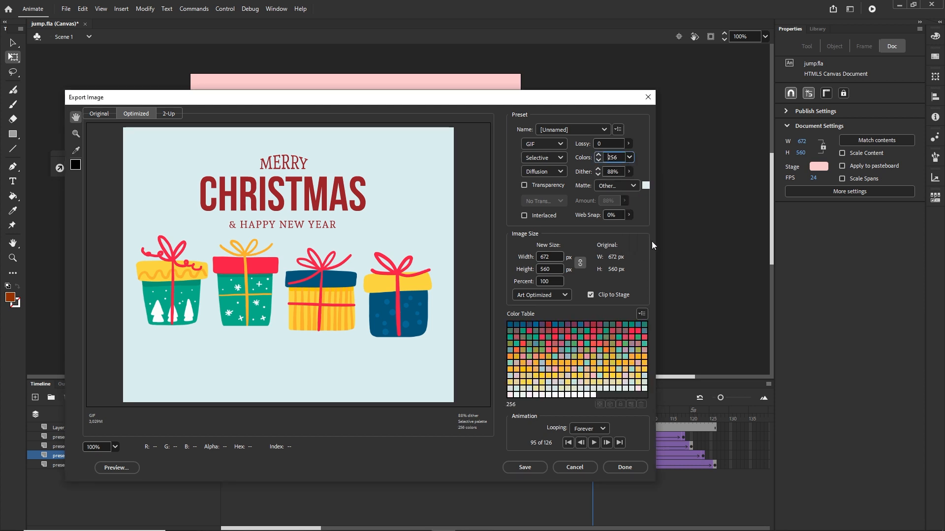
left_click(630, 158)
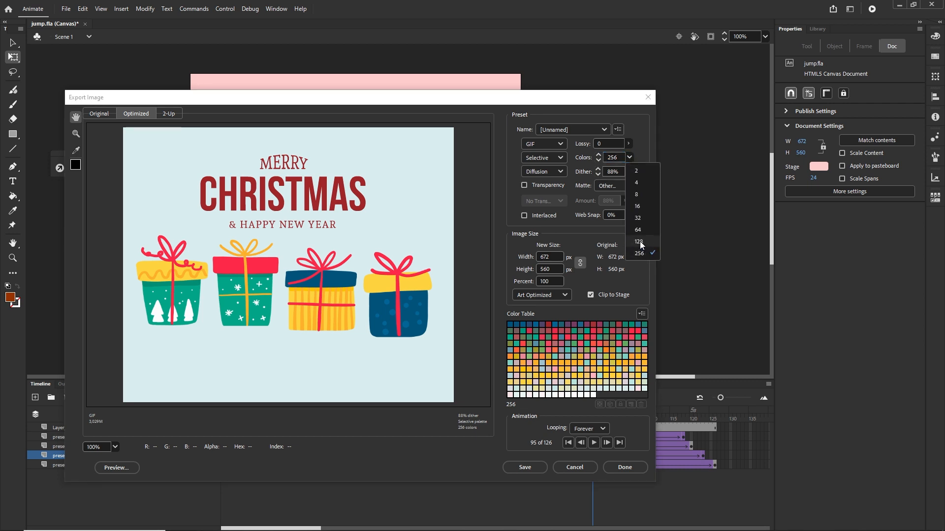
left_click(644, 154)
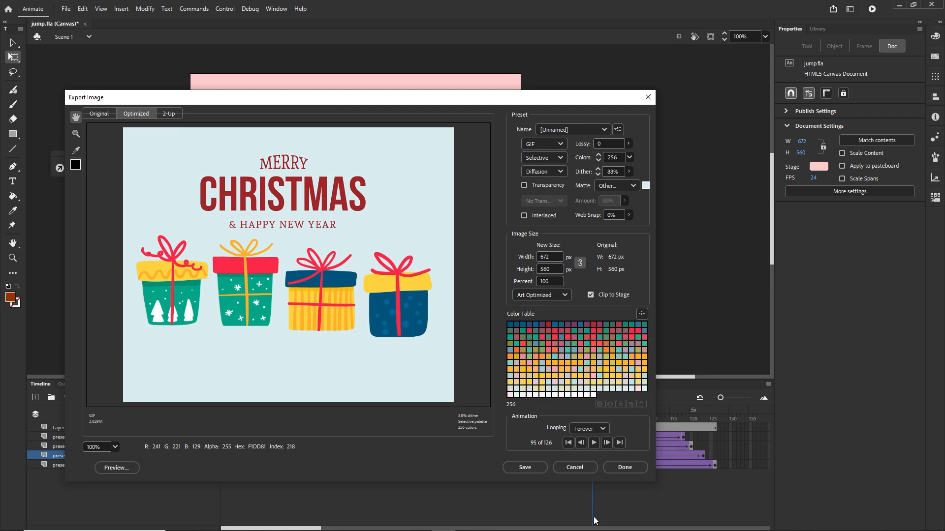
left_click(572, 465)
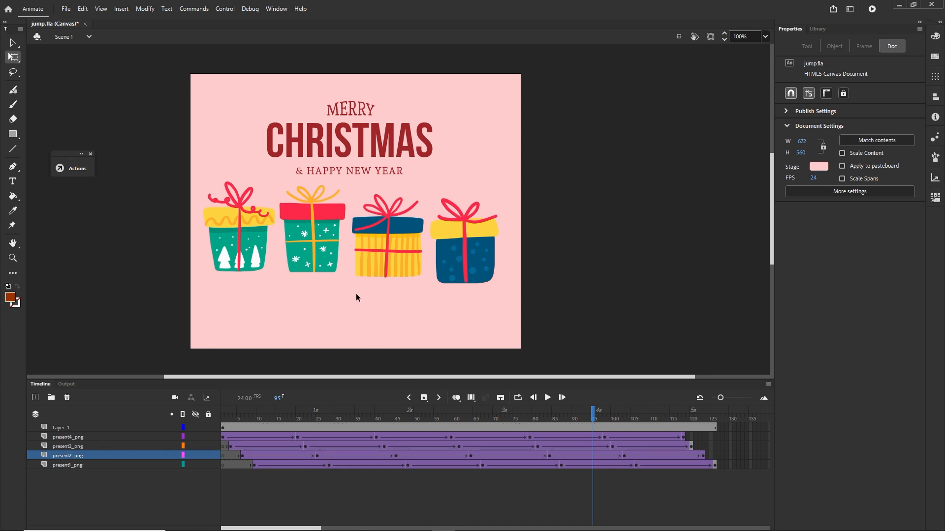
Draw a rectangle about 750 by 620 px covering the whole stage on a new layer and move that layer below all others.
left_click(62, 426)
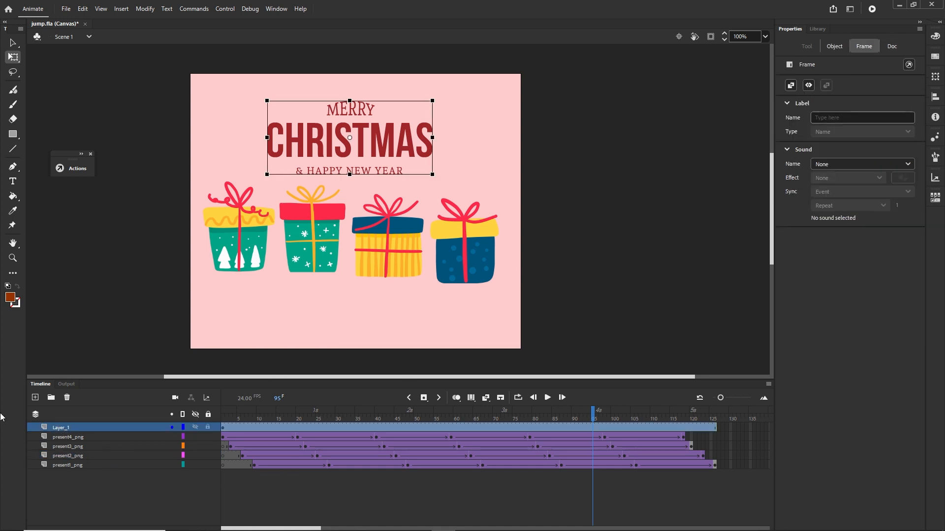
left_click(35, 397)
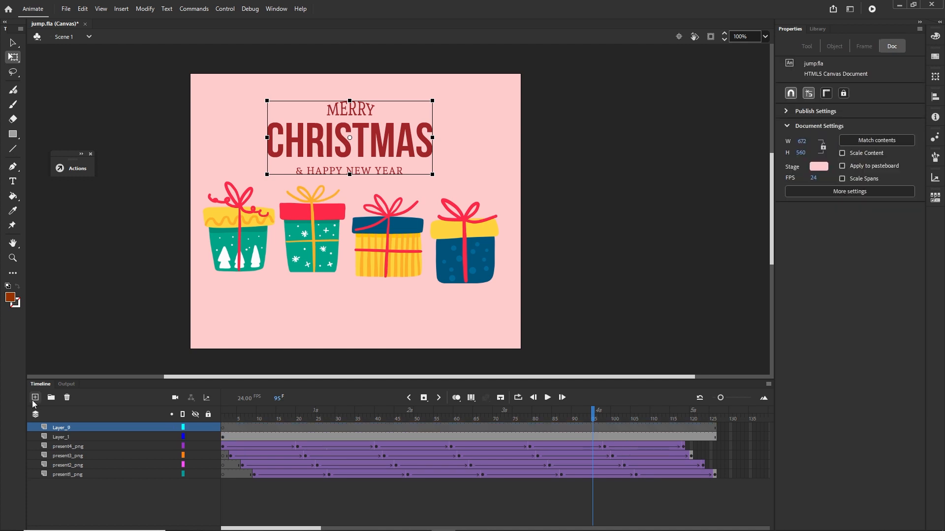
left_click(19, 139)
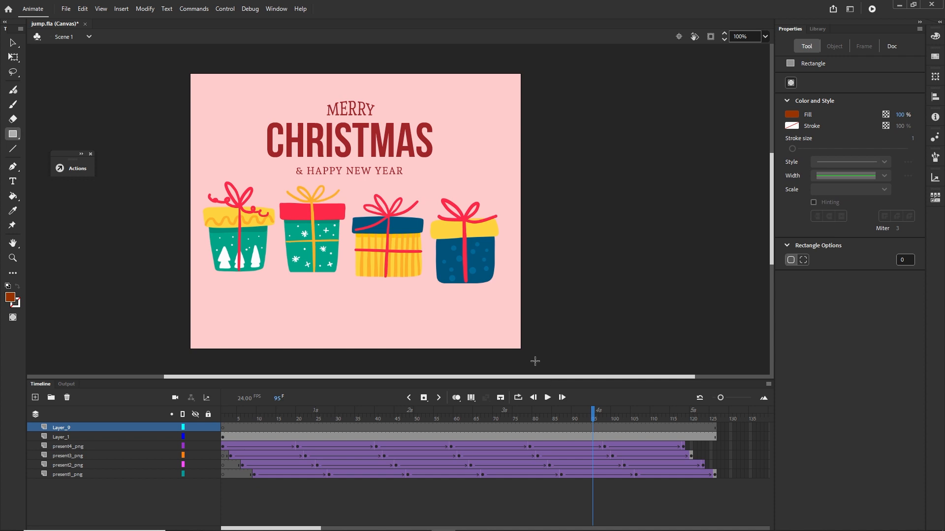
mouse_move(535, 362)
left_mouse_down()
mouse_move(166, 73)
mouse_move(165, 59)
left_mouse_up()
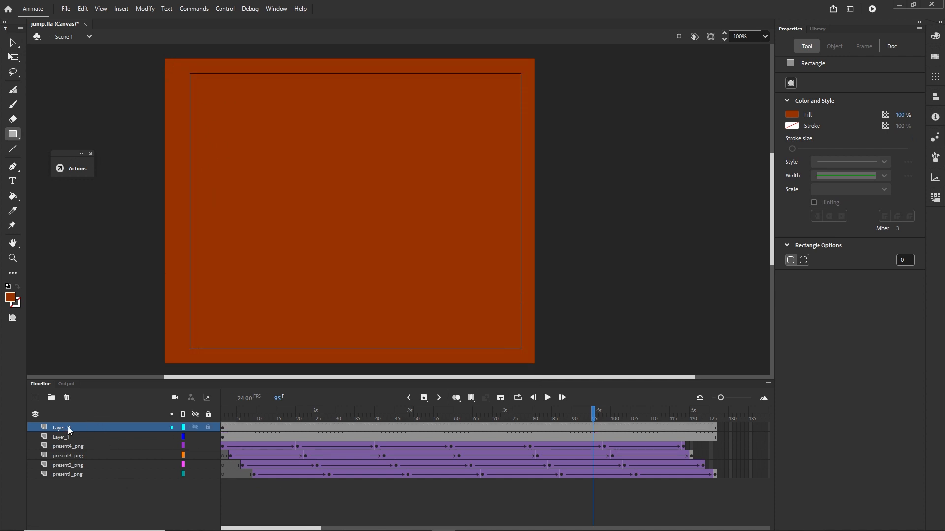
left_click_drag(68, 426, 79, 485)
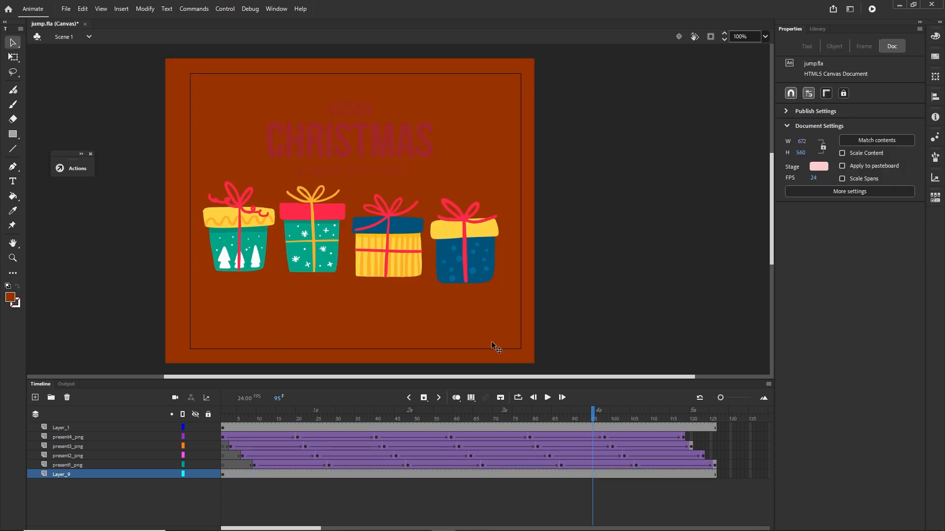
Set the background rectangle's fill colour to light pink #FFD4D4.
left_click(497, 320)
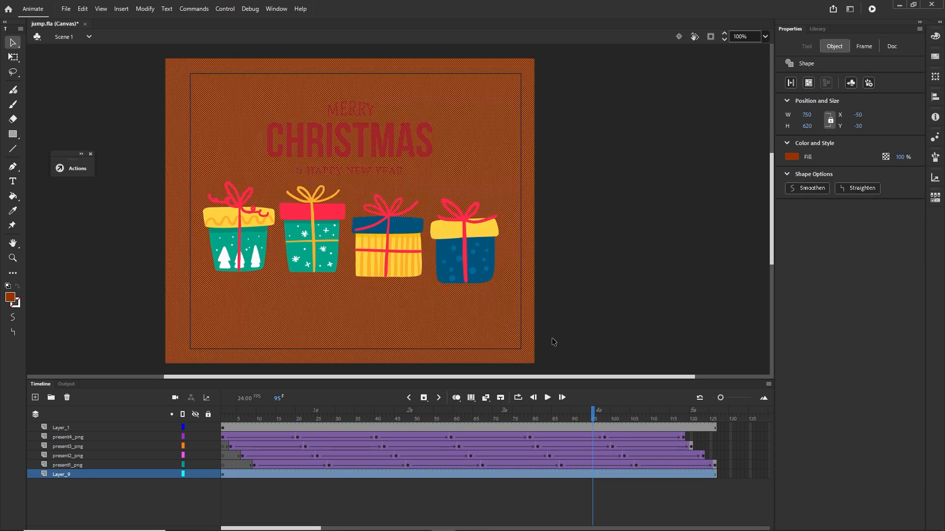
left_click(791, 157)
left_click(777, 169)
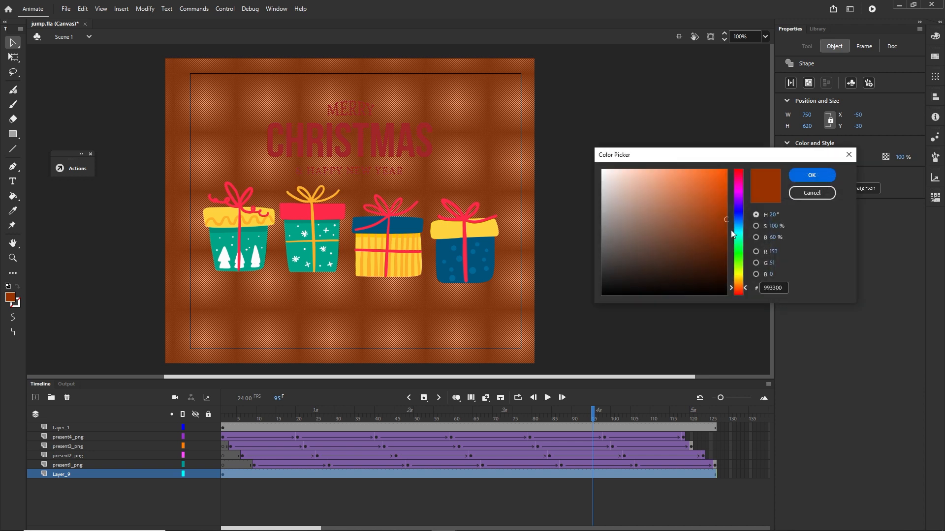
left_click_drag(739, 230, 736, 226)
left_click_drag(663, 192, 625, 167)
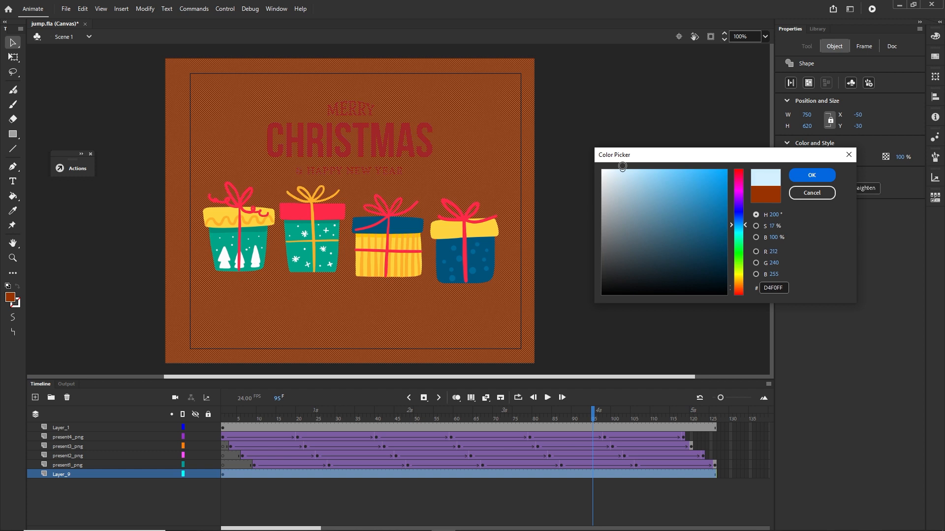
left_click_drag(741, 193, 738, 169)
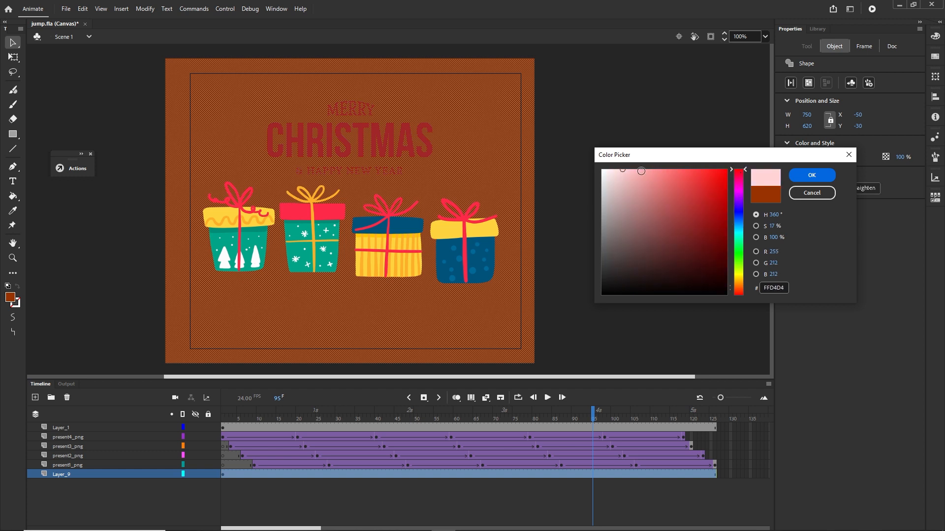
left_click(819, 176)
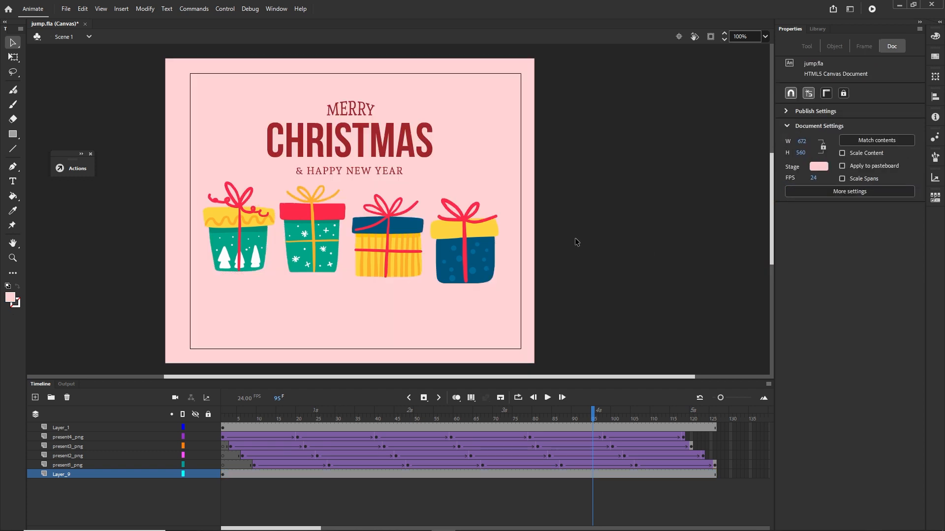
Lighten the document's stage colour to pale pink #FFE6E6.
left_click(815, 169)
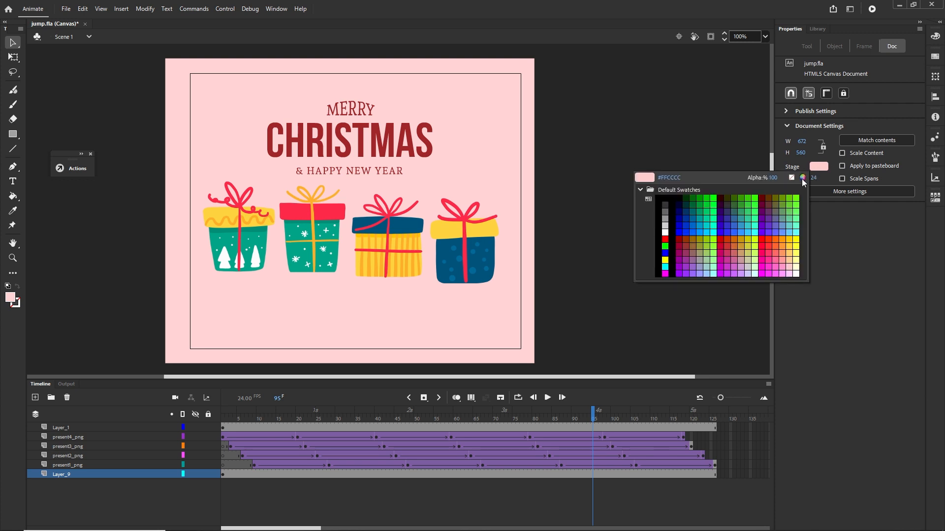
left_click(802, 179)
left_click_drag(619, 168, 616, 169)
left_click(824, 176)
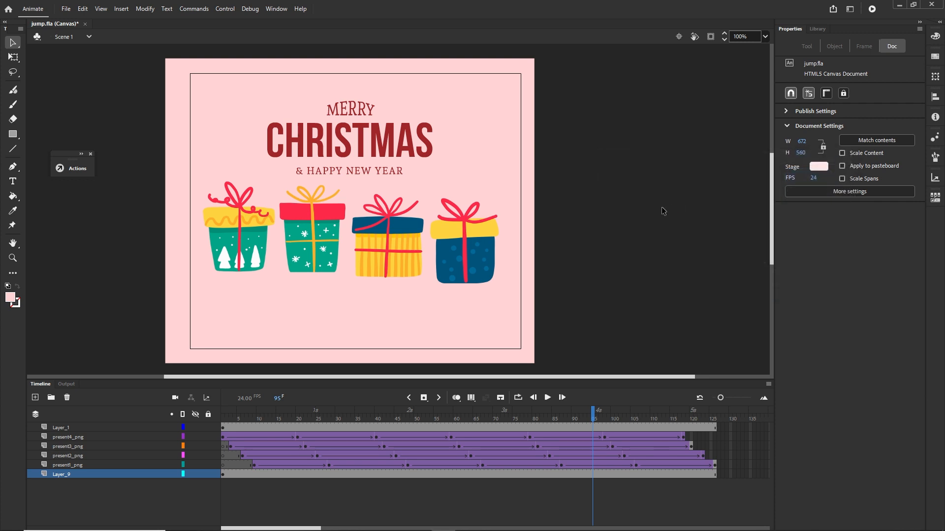
Lighten the background rectangle's fill to a very pale pink and deselect the shape.
left_click(493, 169)
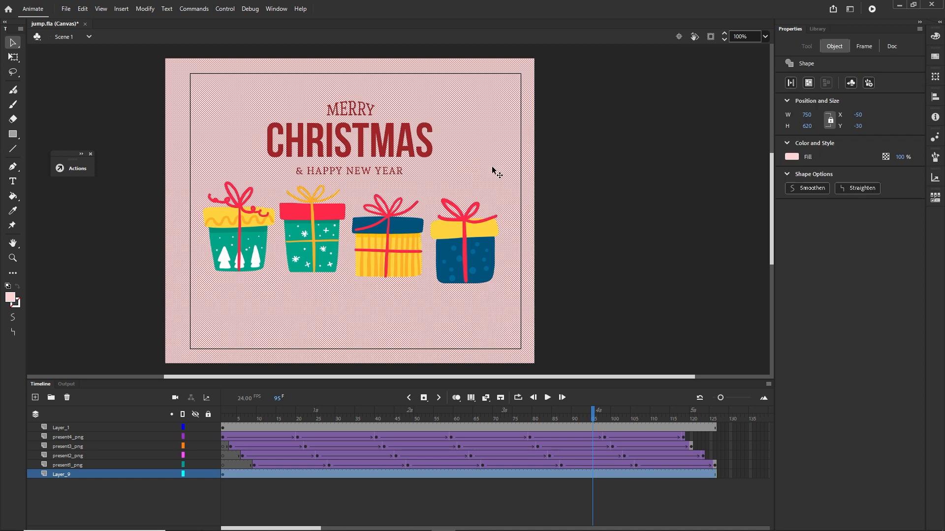
left_click(791, 157)
left_click(778, 167)
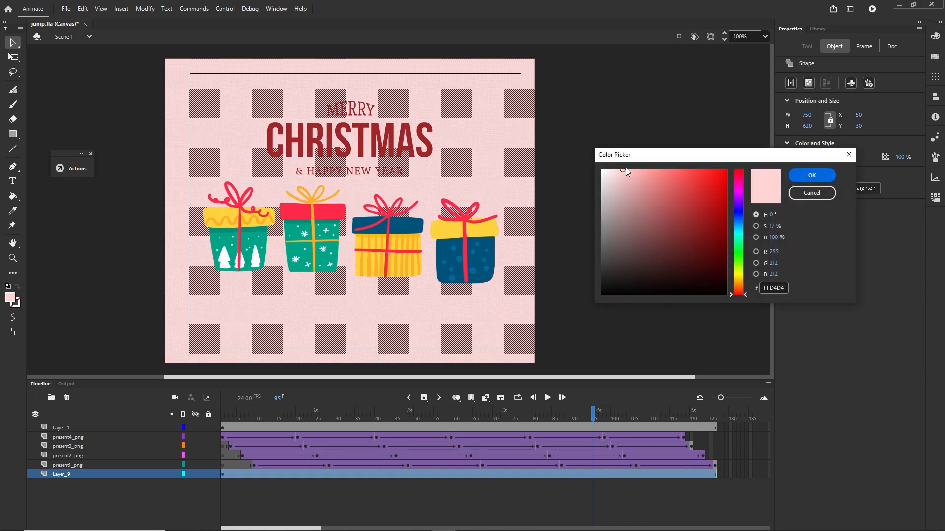
left_click_drag(623, 168, 610, 168)
left_click(810, 178)
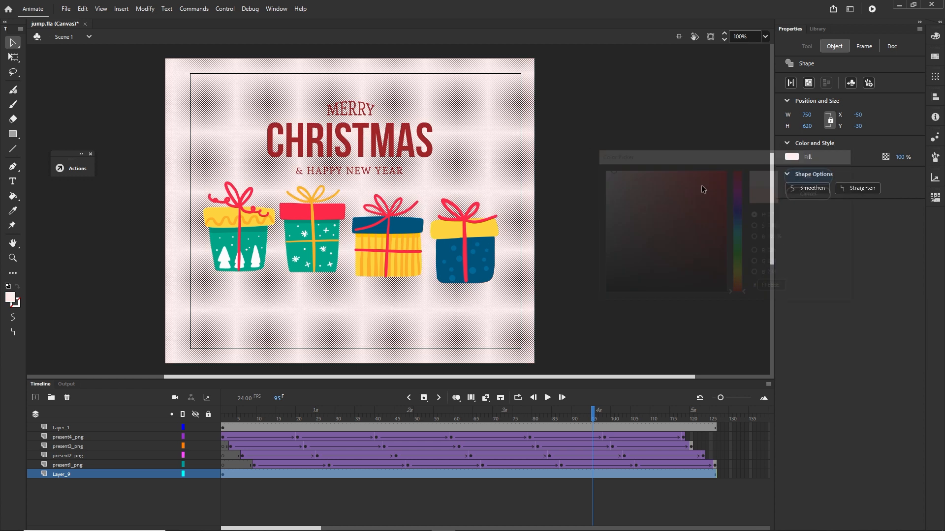
left_click(645, 204)
Check the card's background in the animated GIF export preview and close it without saving.
left_click(65, 8)
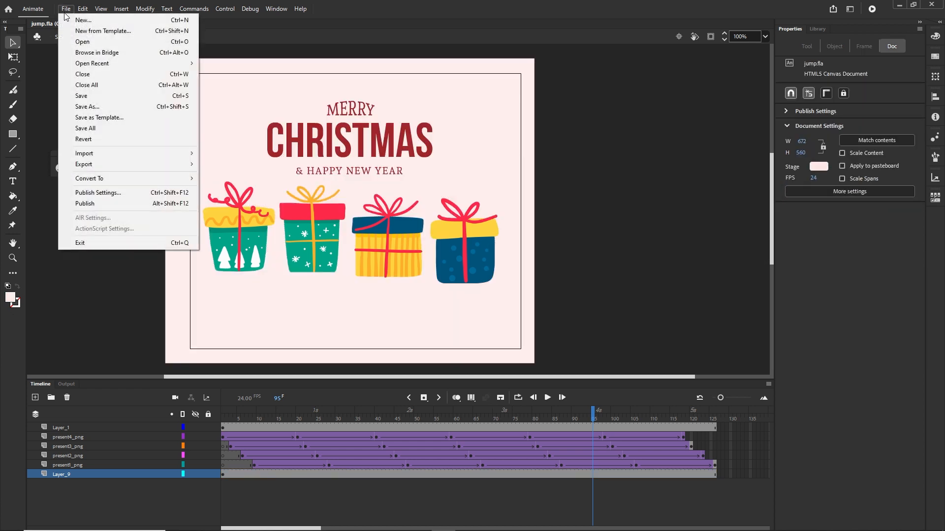
mouse_move(168, 164)
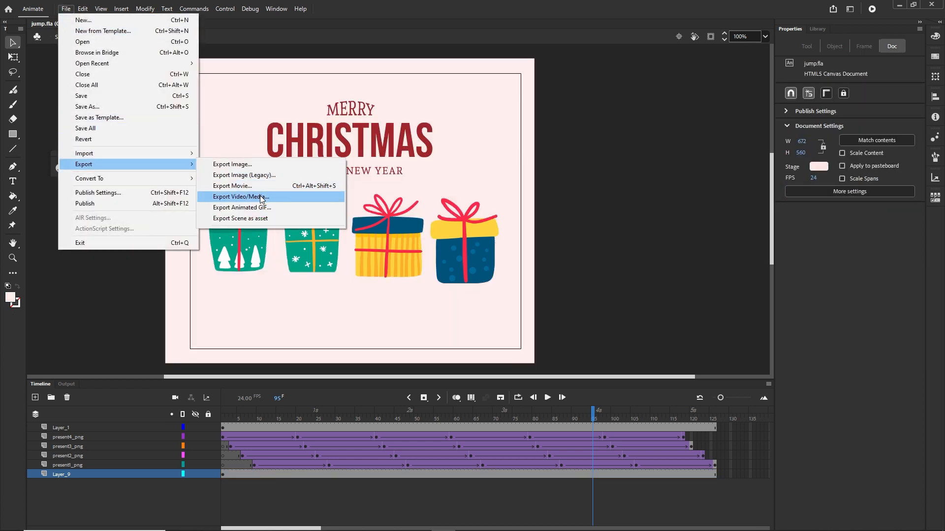
left_click(257, 208)
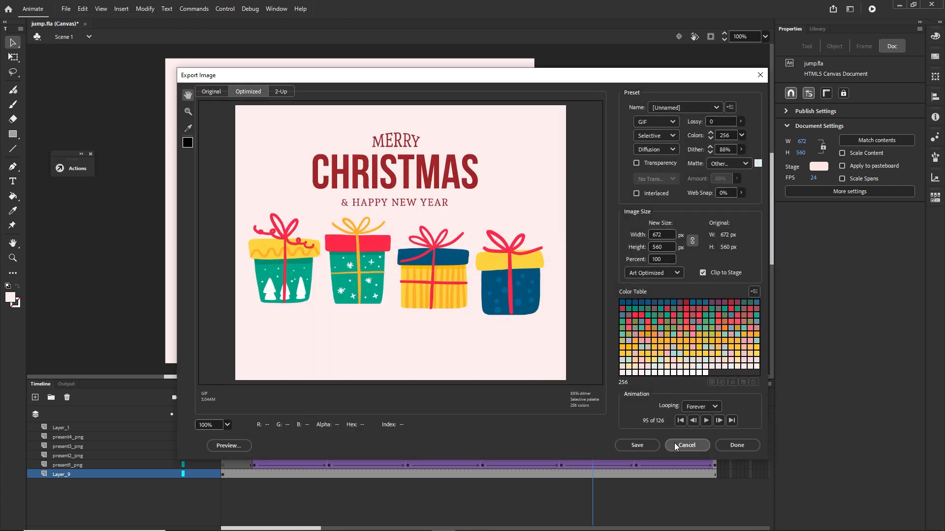
left_click(687, 445)
Set the document's stage colour to pale blue #DAEEFF.
left_click(818, 165)
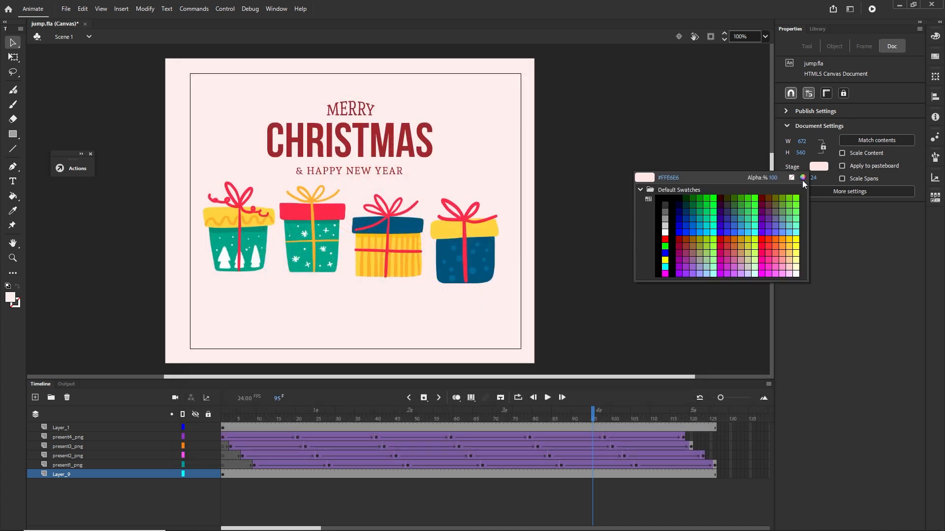
left_click(803, 178)
left_click_drag(740, 234, 738, 225)
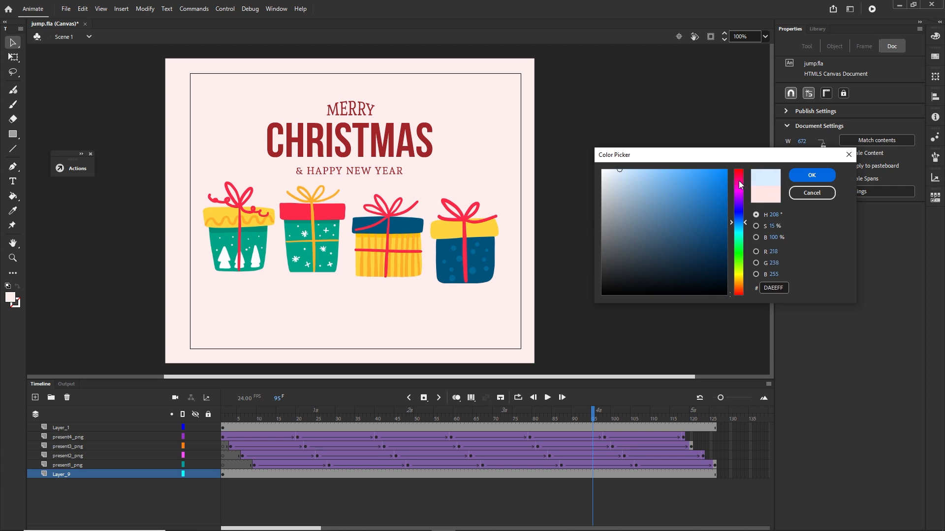
left_click(812, 175)
left_click(575, 194)
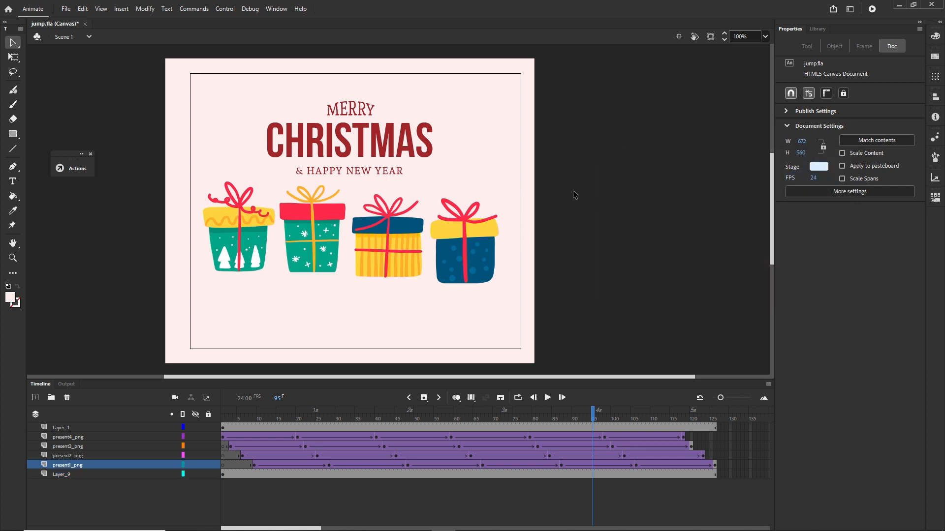
Match the stage colour to the card's pale pink background and recolour the background rectangle's fill to pale blue #D7EDFF, leaving it deselected.
left_click(821, 167)
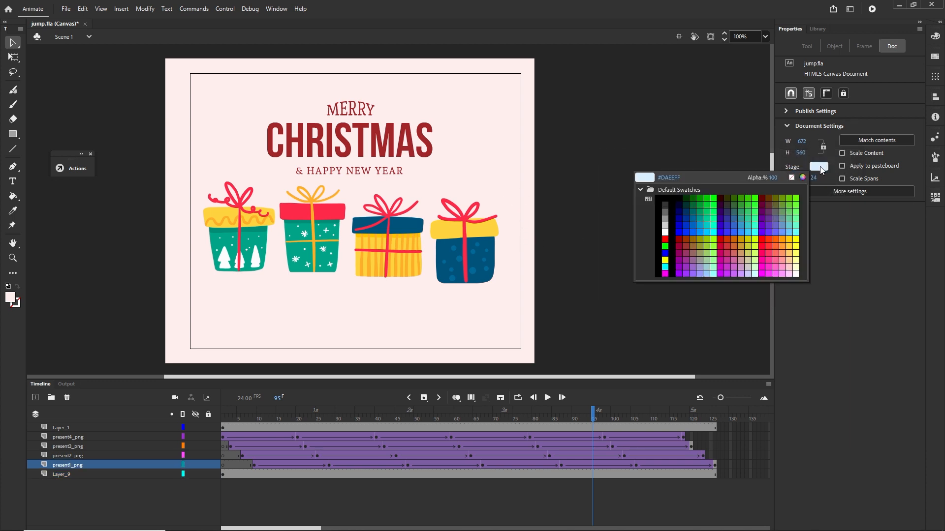
left_click(462, 188)
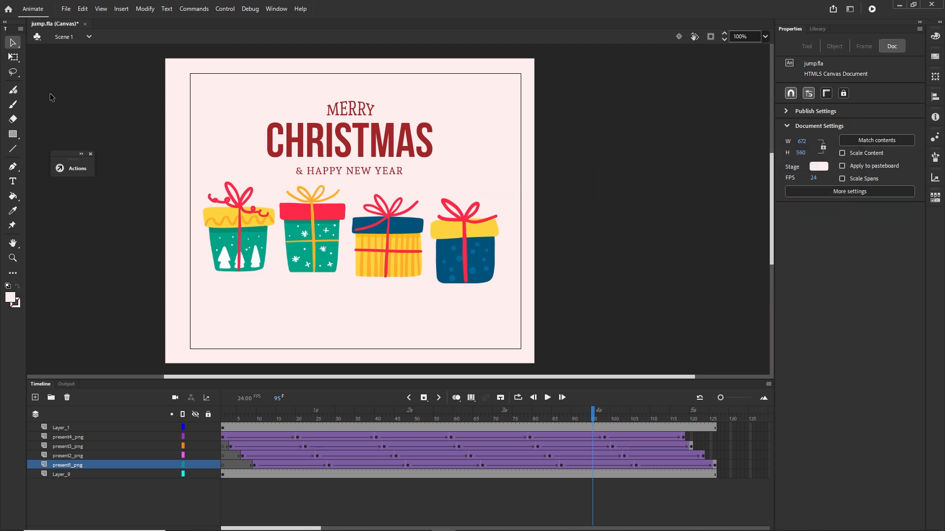
left_click(478, 149)
left_click(792, 157)
left_click(780, 165)
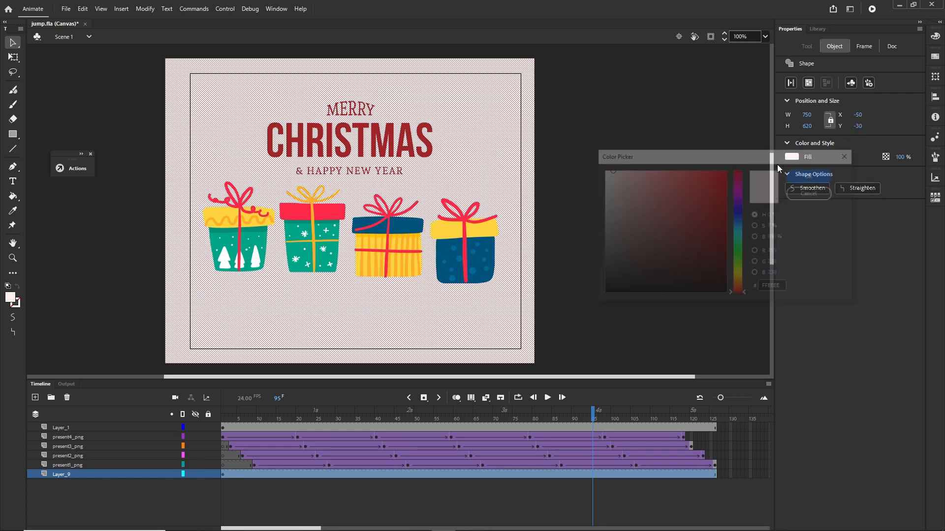
left_click(738, 225)
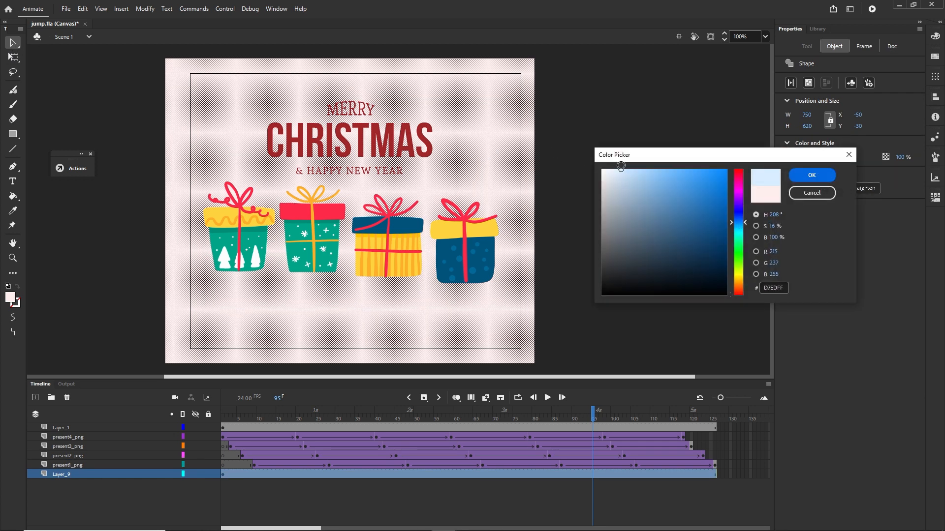
left_click(813, 175)
left_click(646, 193)
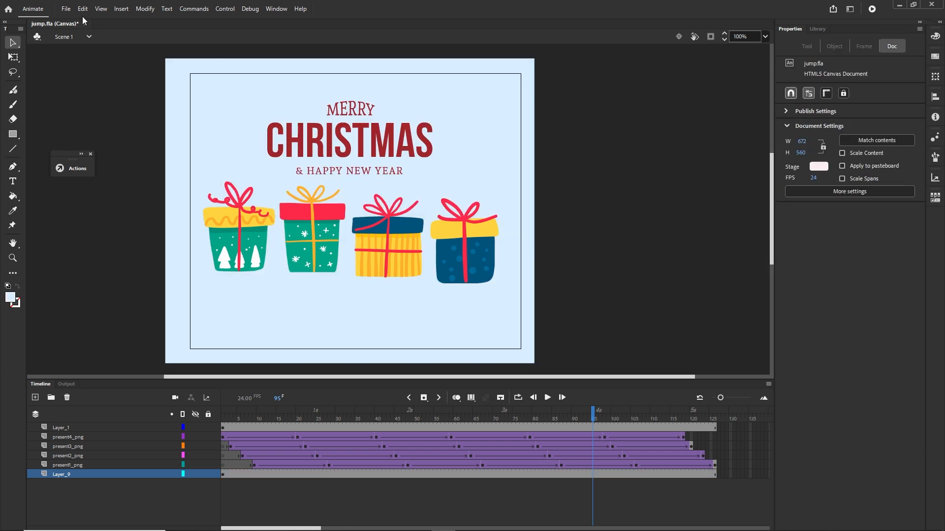
Start an animated GIF export of the card with the existing settings and proceed to saving the file.
left_click(65, 8)
mouse_move(197, 169)
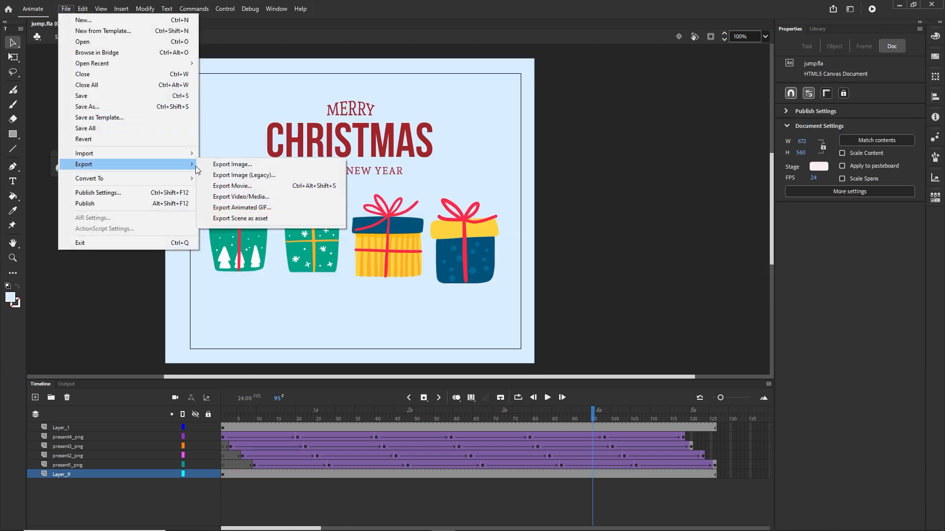
left_click(252, 209)
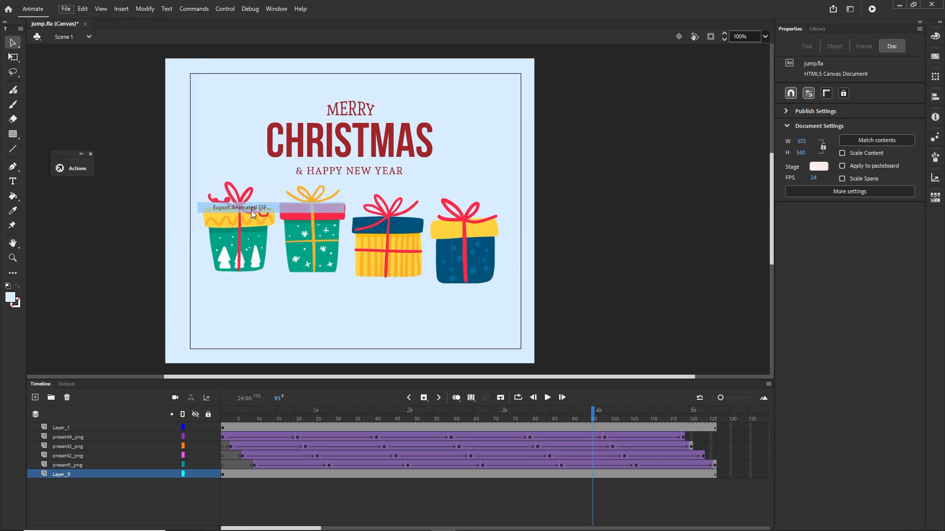
left_click(636, 446)
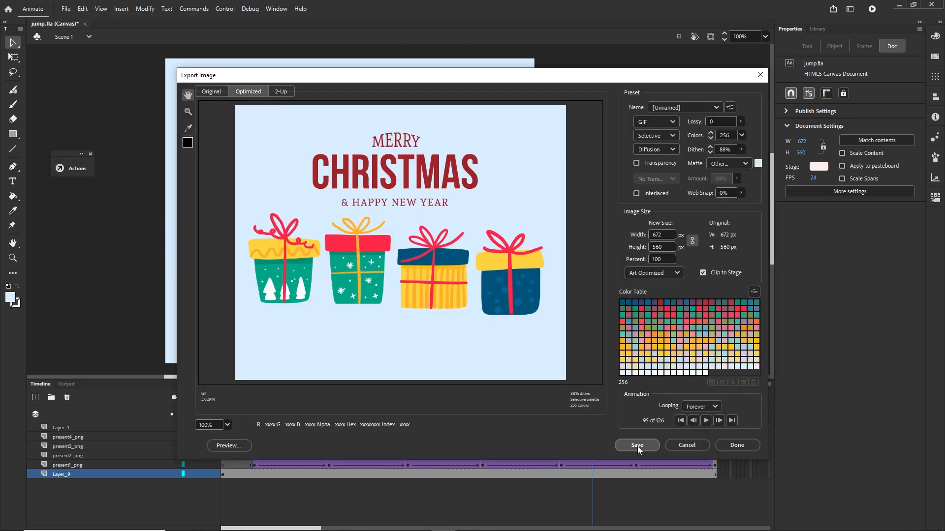
left_click(637, 446)
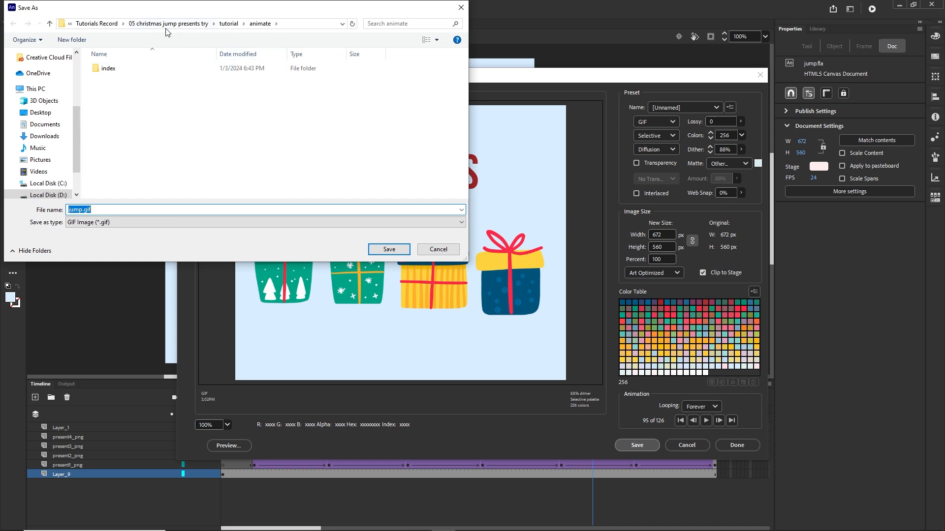
Create a folder named gif inside 05 christmas jump presents try and save the animation there as jump.gif.
left_click(169, 23)
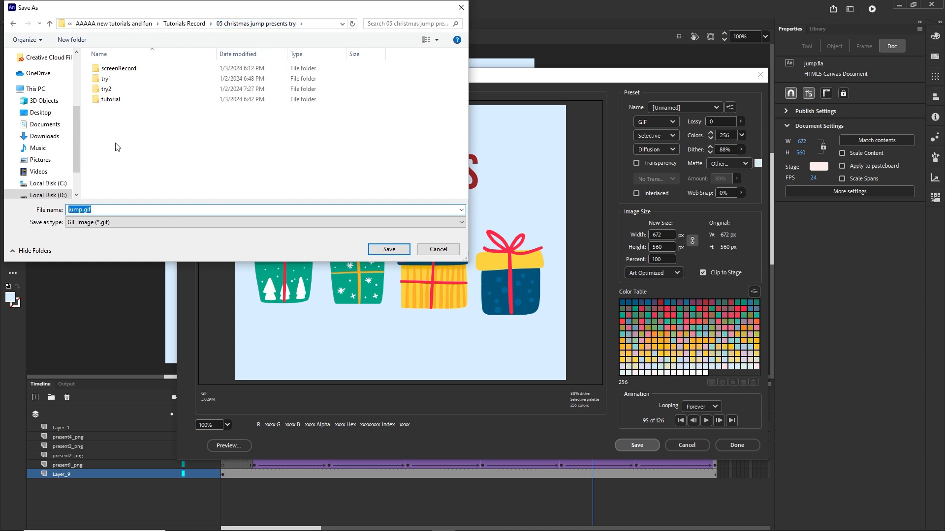
right_click(128, 119)
mouse_move(227, 245)
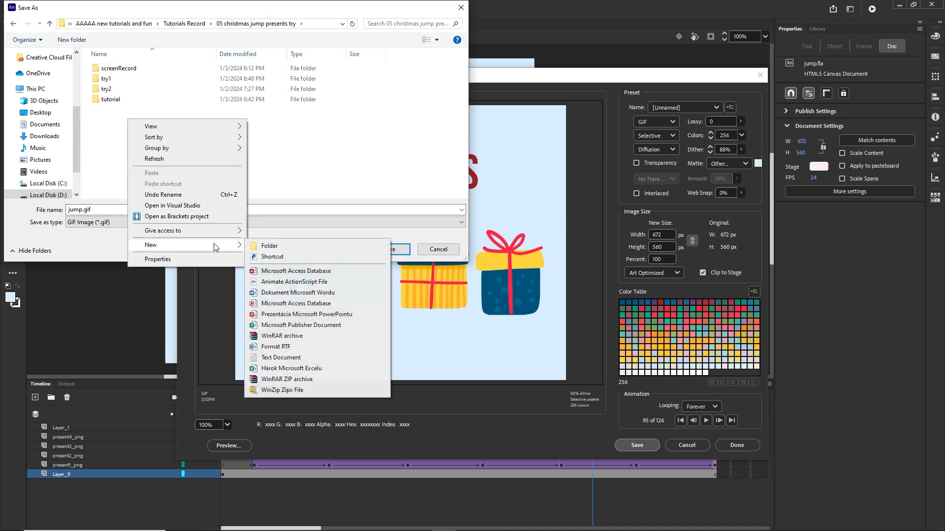
left_click(277, 245)
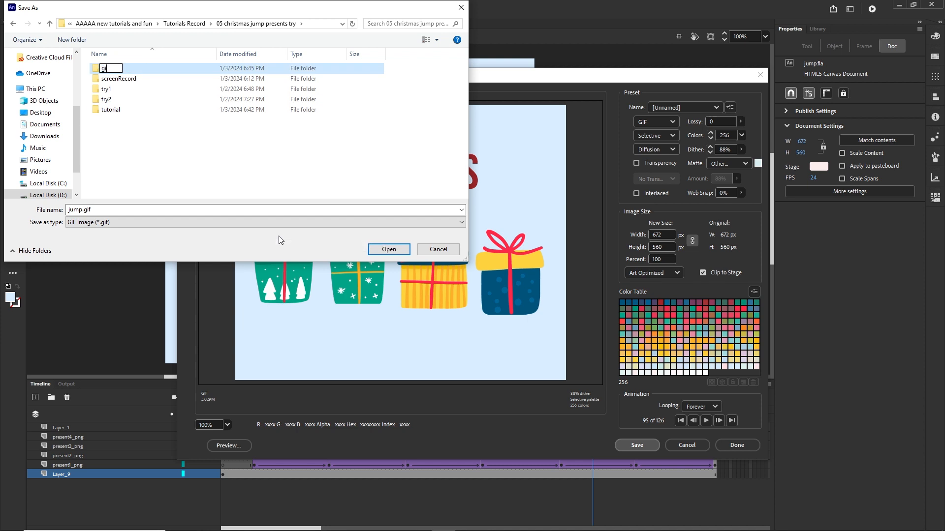
left_click(138, 172)
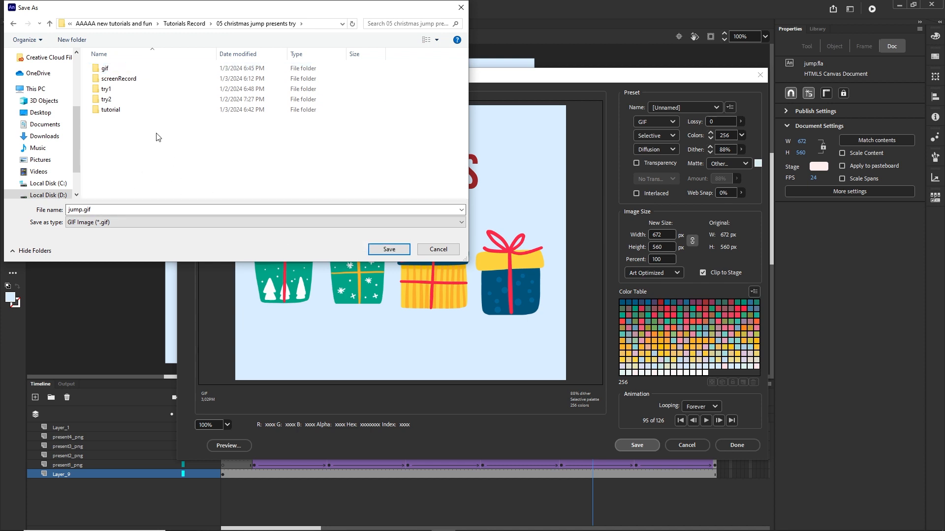
double_click(105, 69)
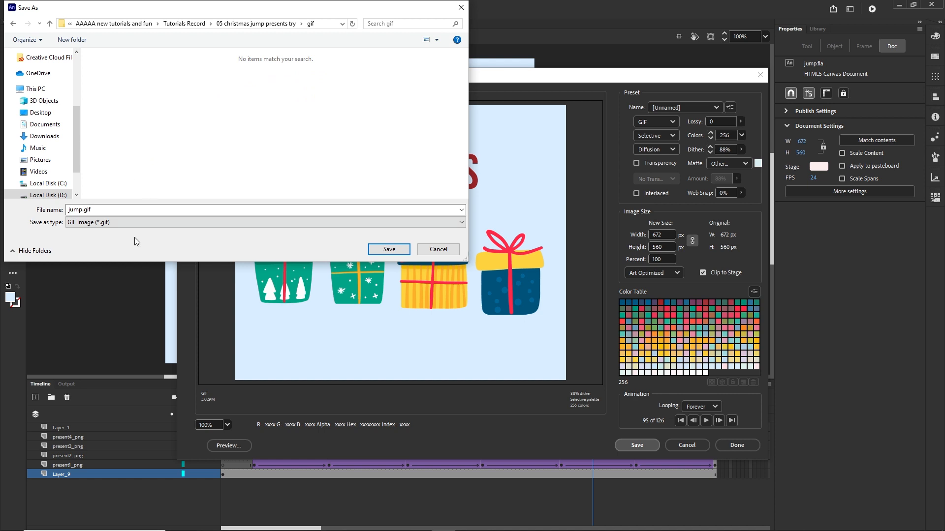
left_click(389, 250)
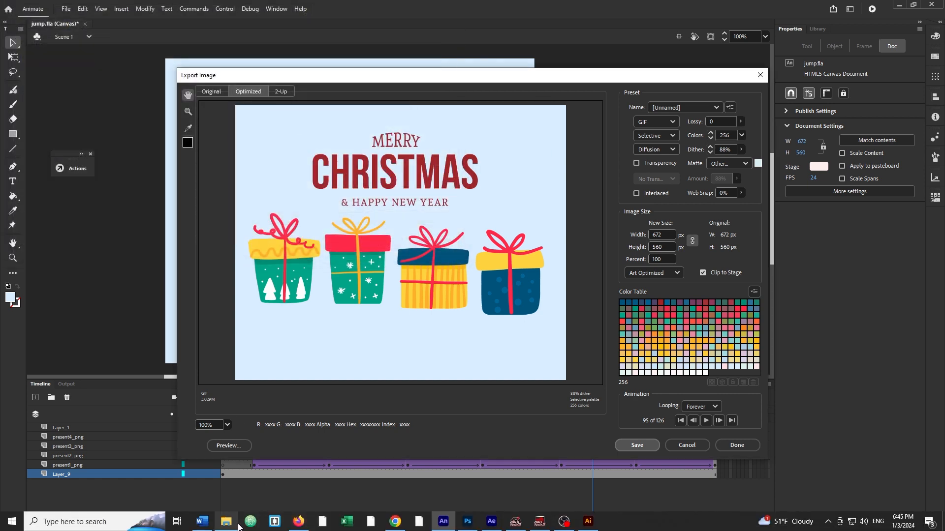
Switch to File Explorer, go to the gif folder in 05 christmas jump presents try, and open jump.gif to view the animation.
left_click(226, 527)
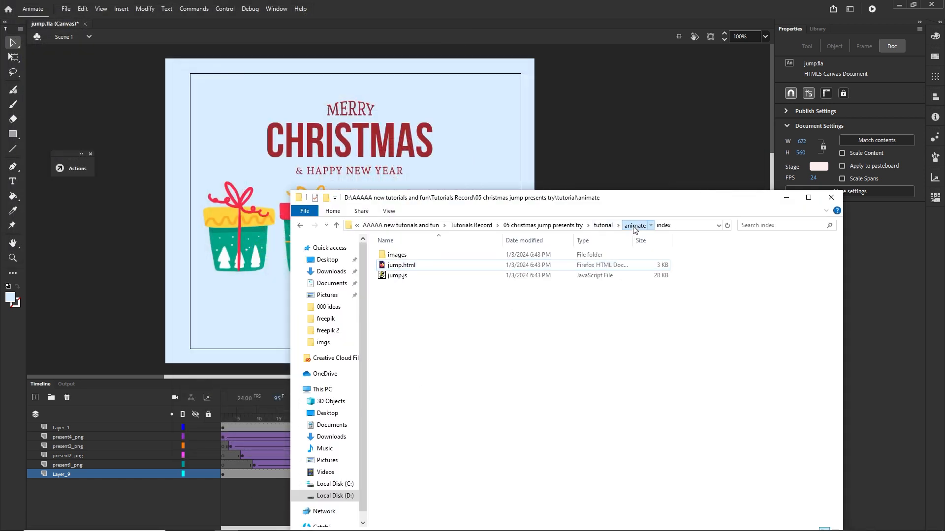
left_click(635, 225)
left_click(606, 226)
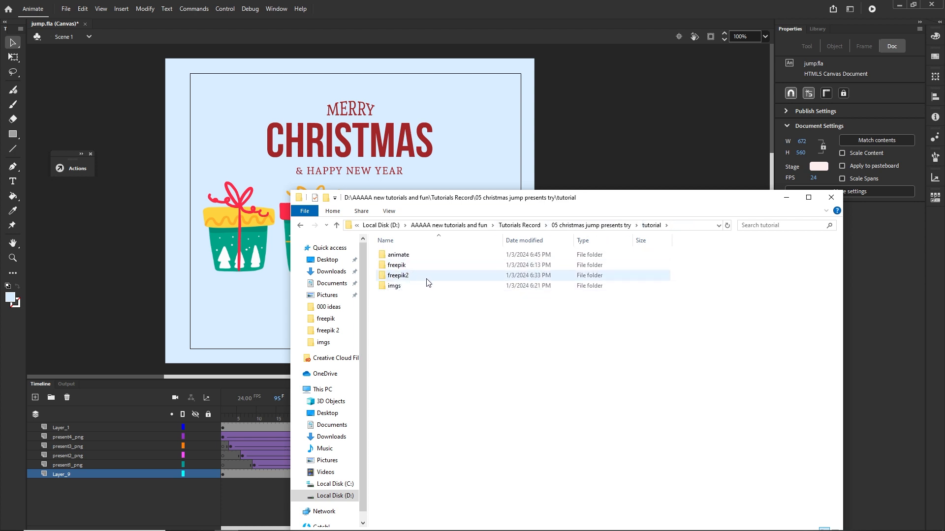
left_click(602, 228)
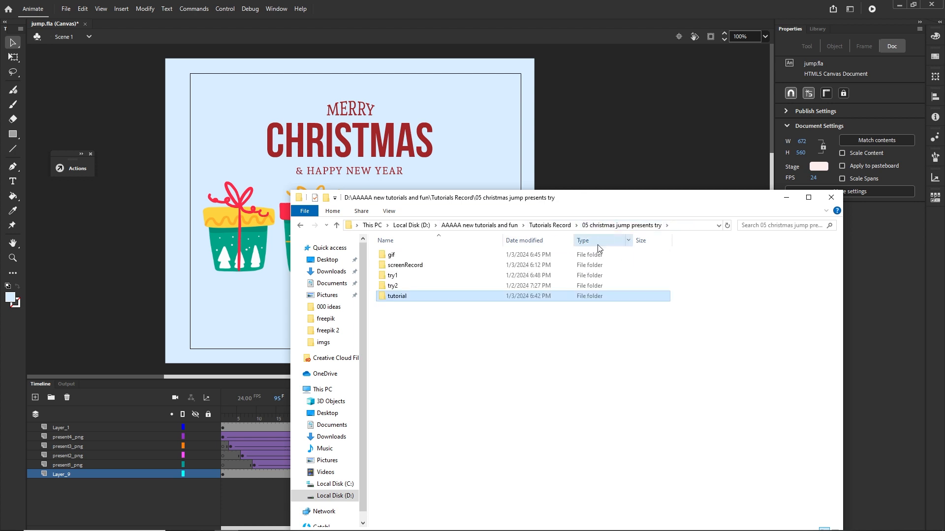
left_click(428, 320)
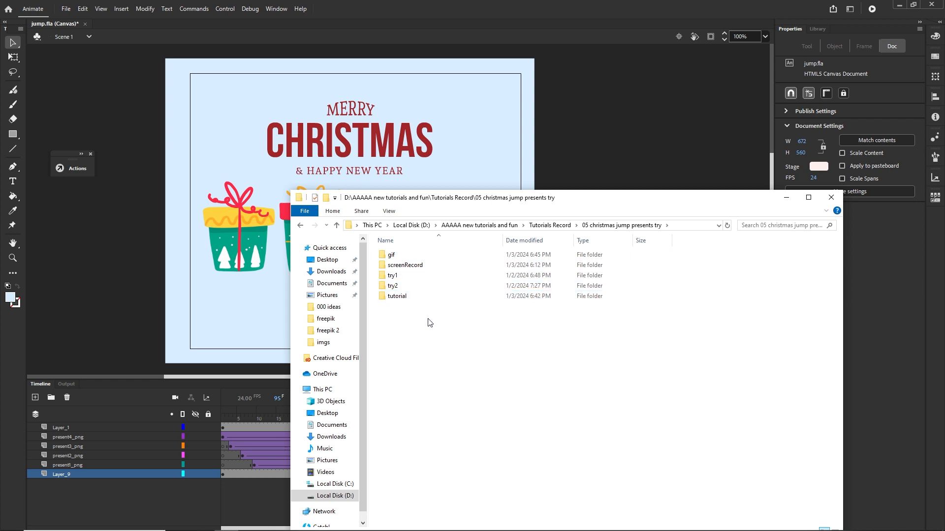
double_click(393, 257)
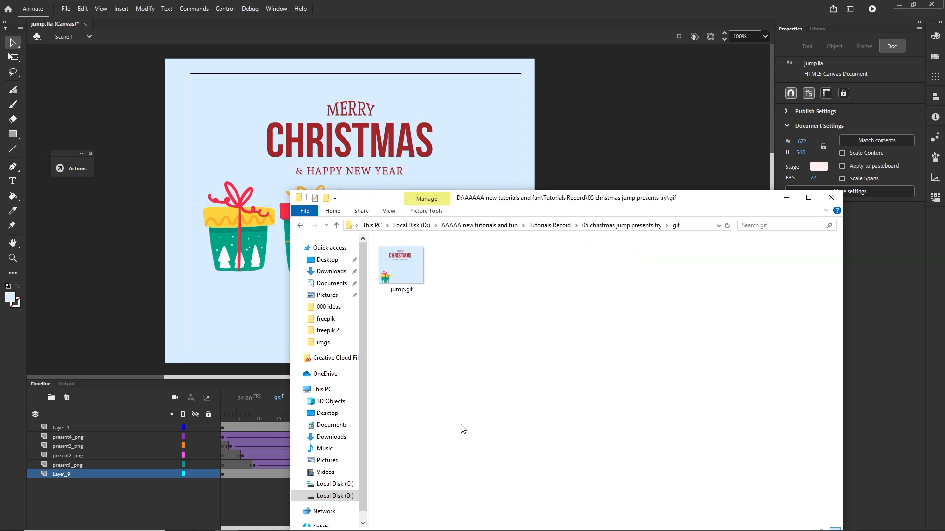
double_click(404, 270)
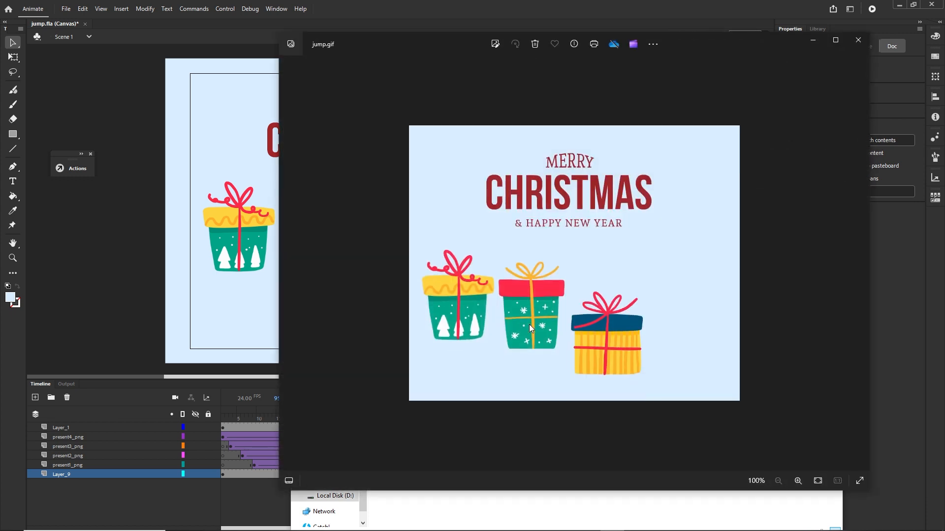